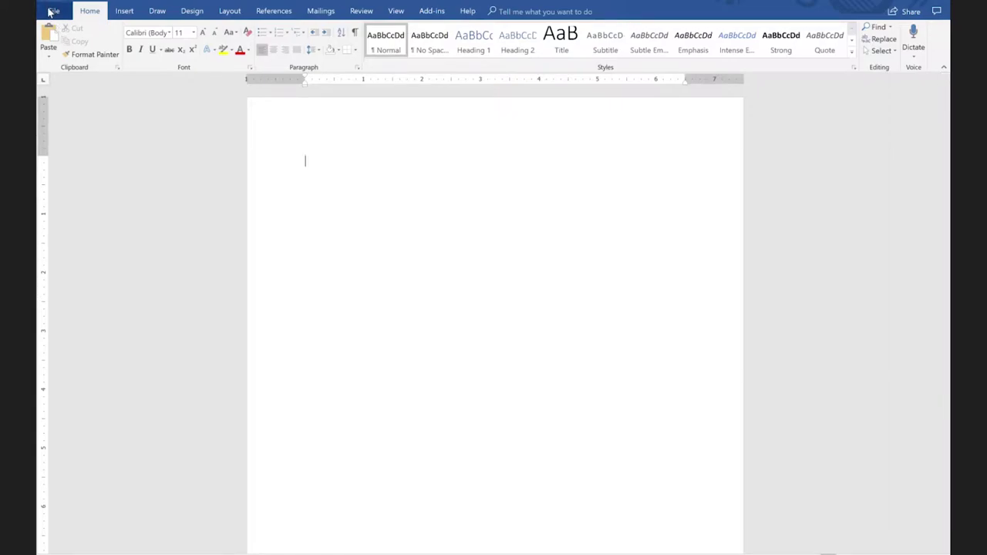
click(50, 11)
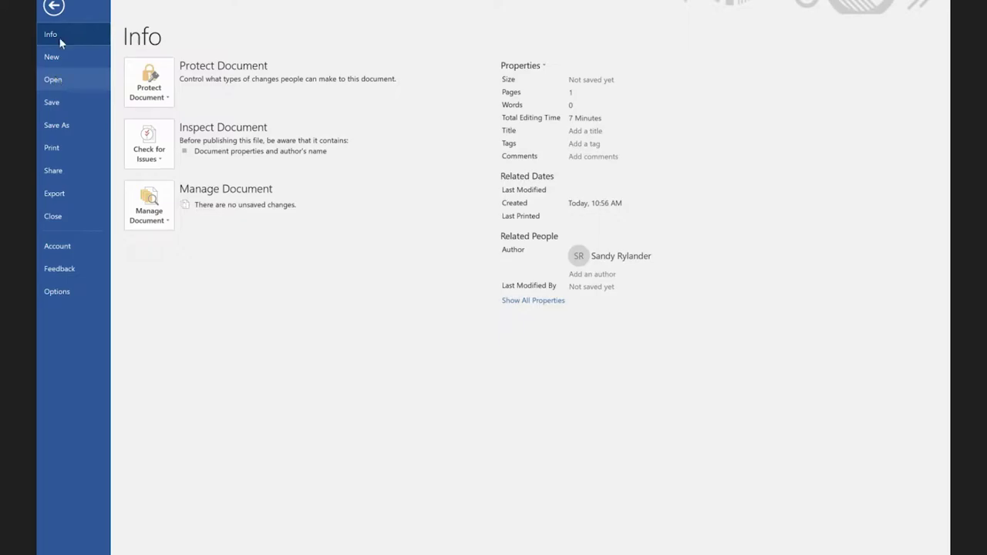
click(53, 7)
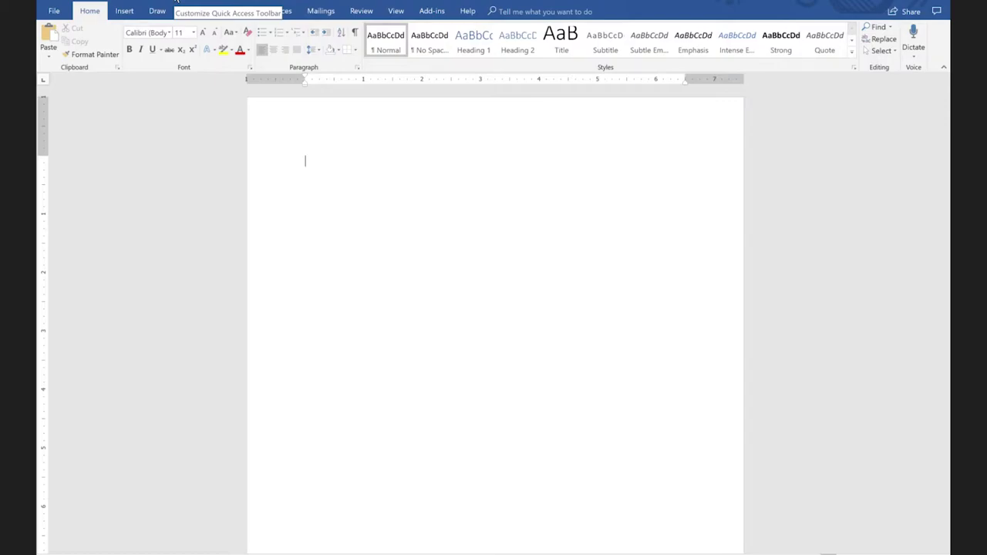
click(176, 1)
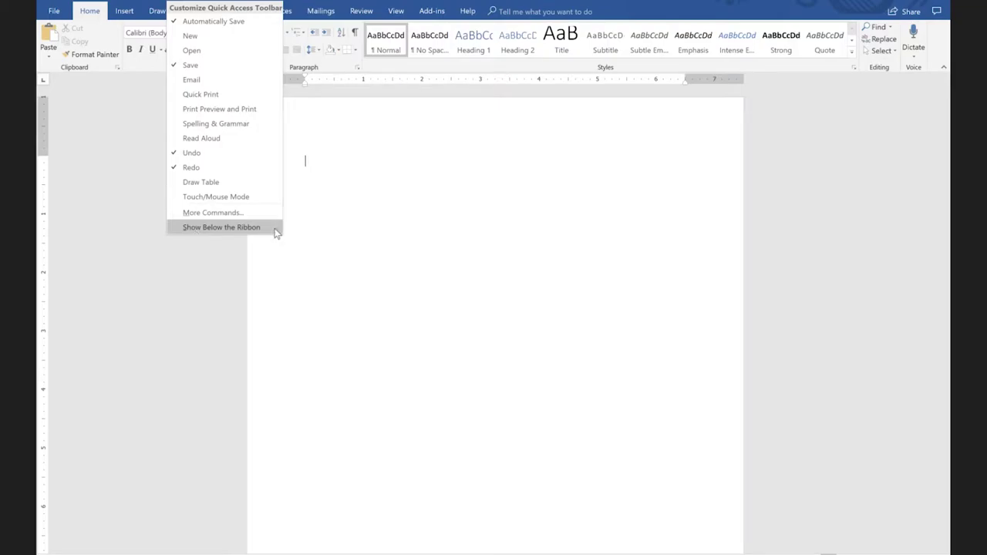
click(375, 202)
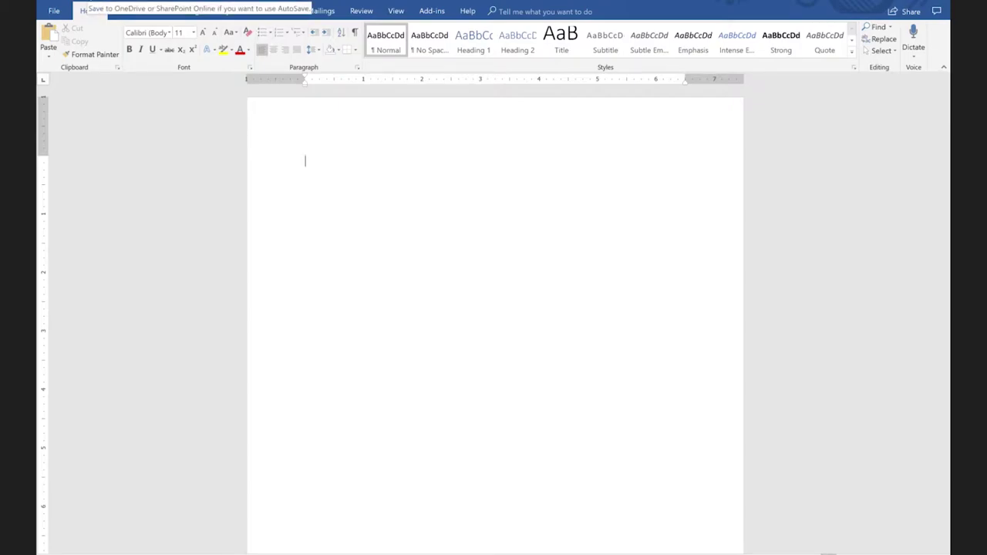
right_click(88, 2)
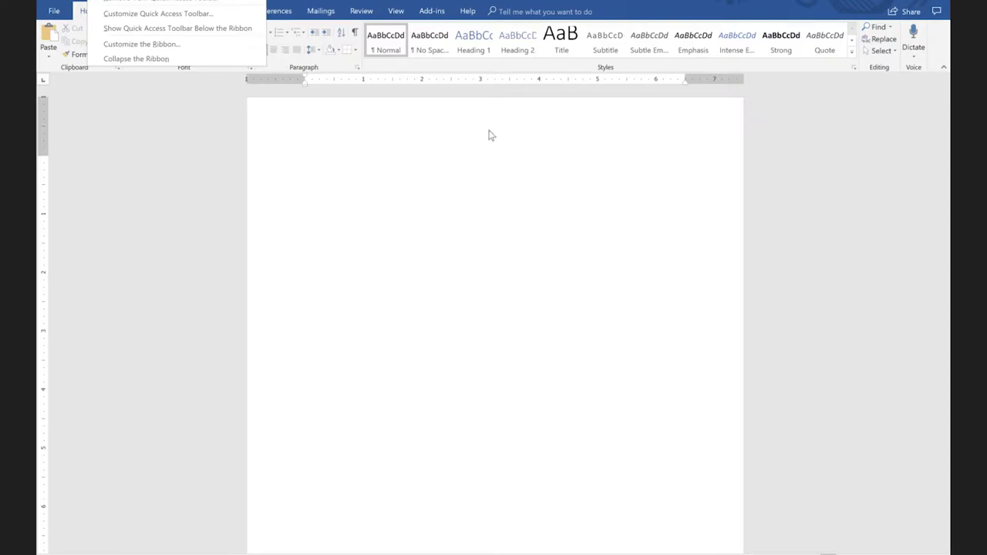
click(556, 175)
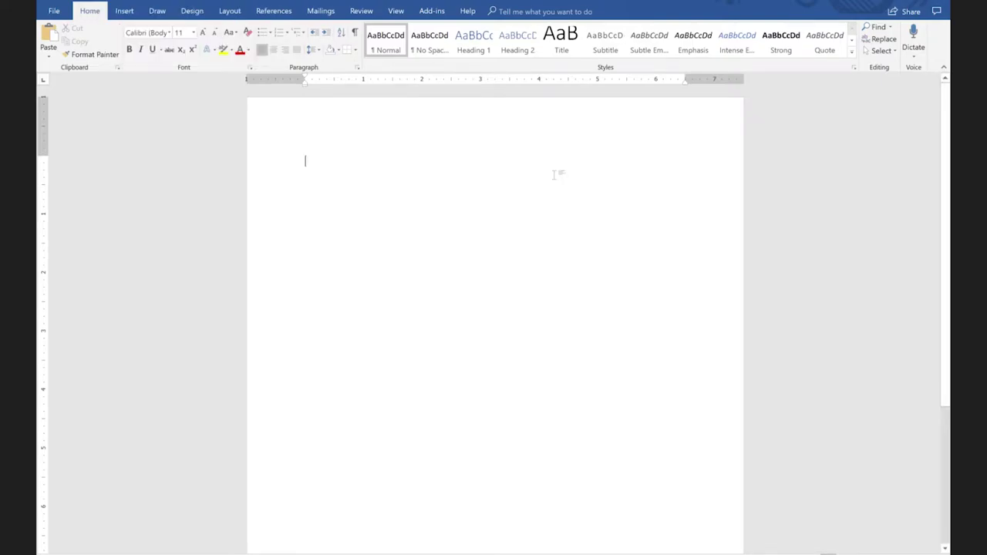
right_click(546, 170)
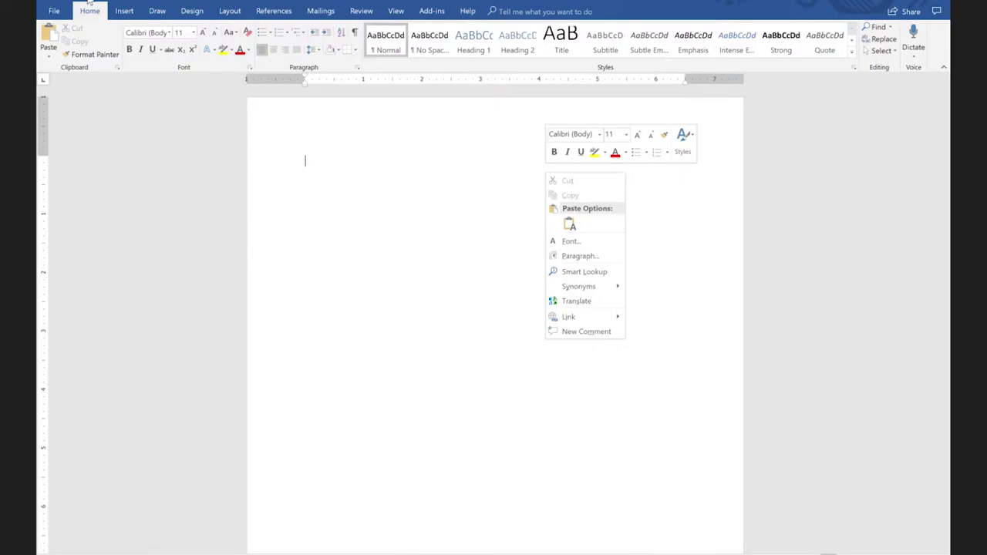
Show the Quick Access Toolbar below the ribbon.
right_click(89, 4)
right_click(90, 3)
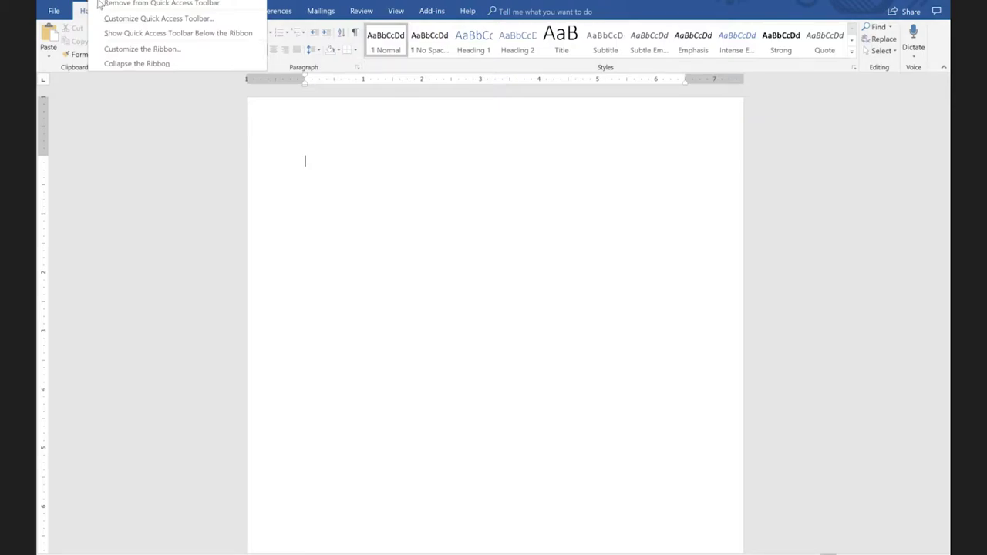
click(173, 39)
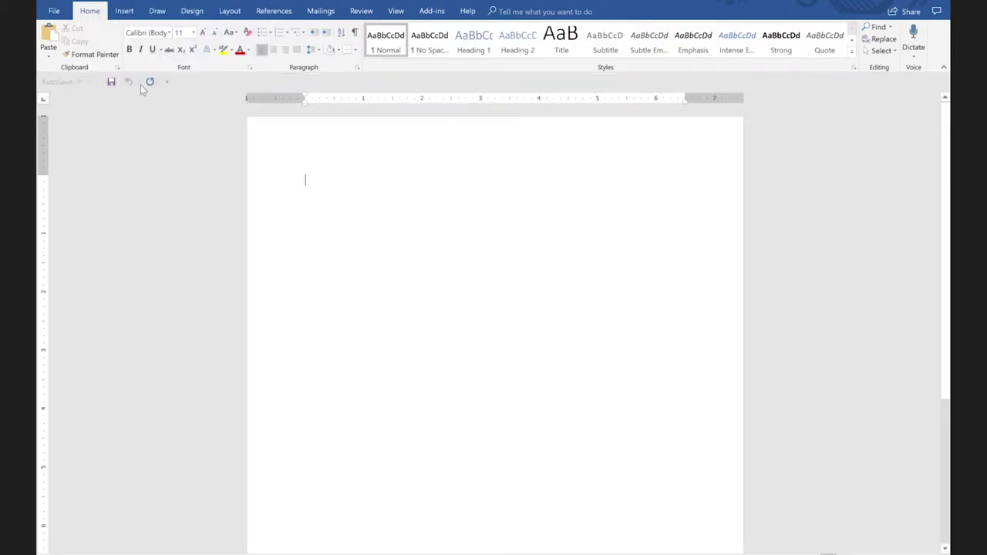
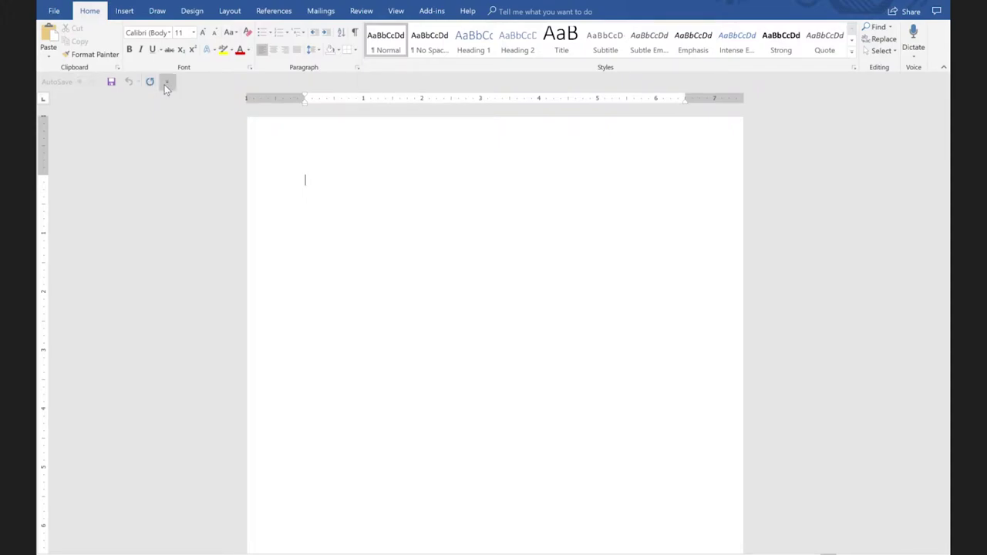
Add the New, Open and Email commands to the Quick Access Toolbar.
click(166, 83)
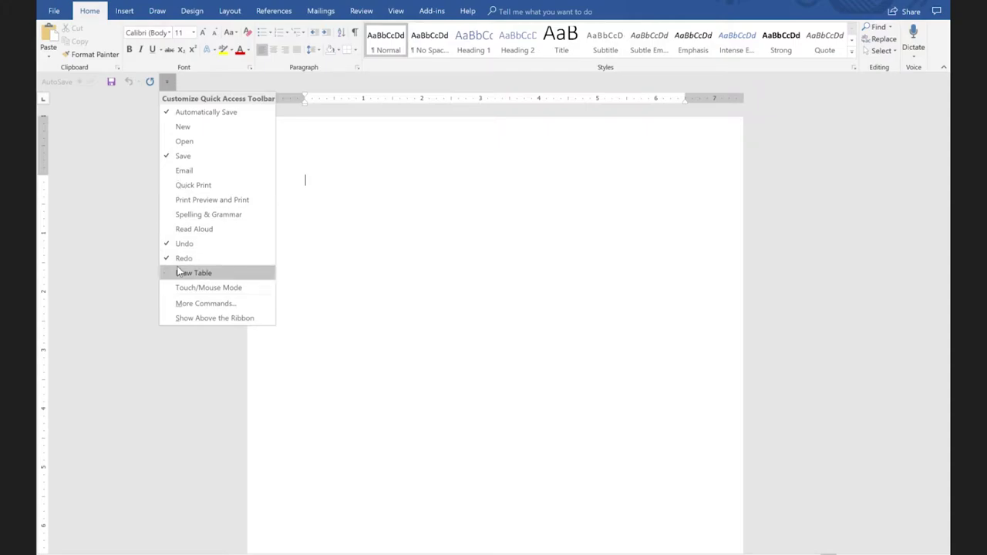
click(190, 128)
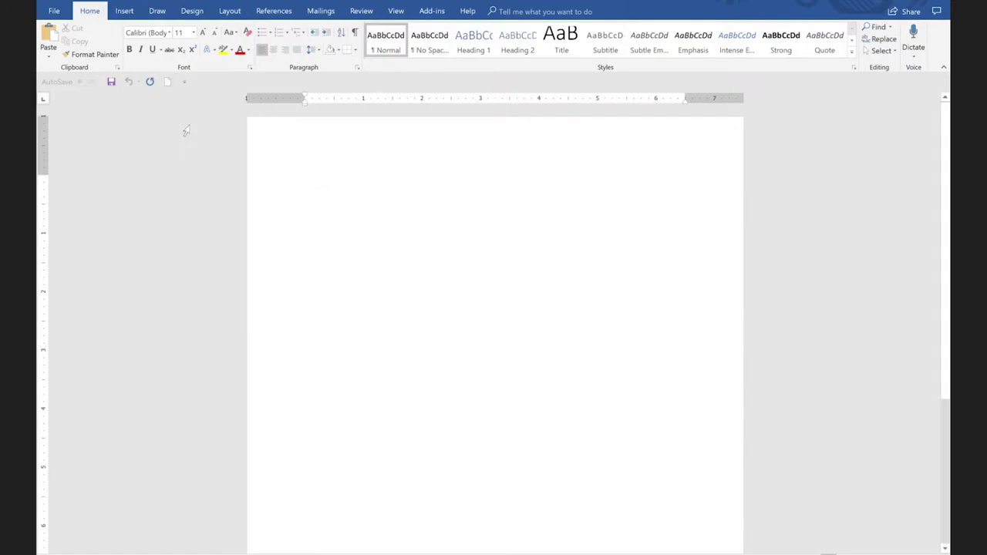
click(183, 82)
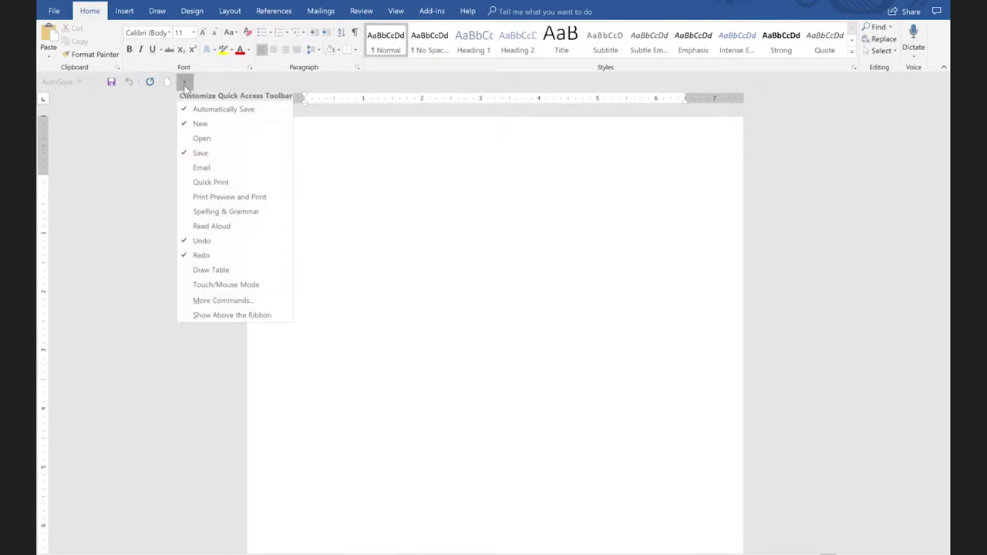
click(204, 146)
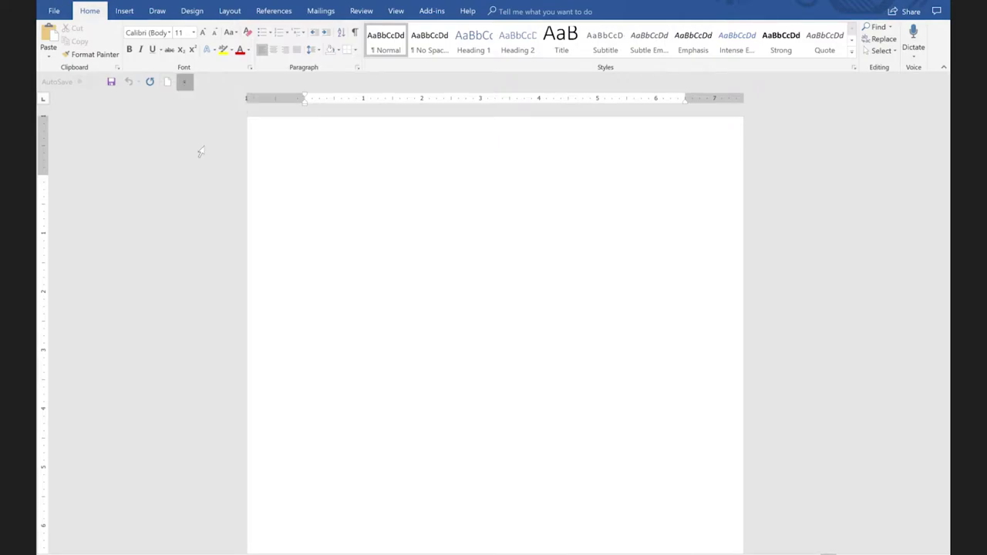
click(201, 82)
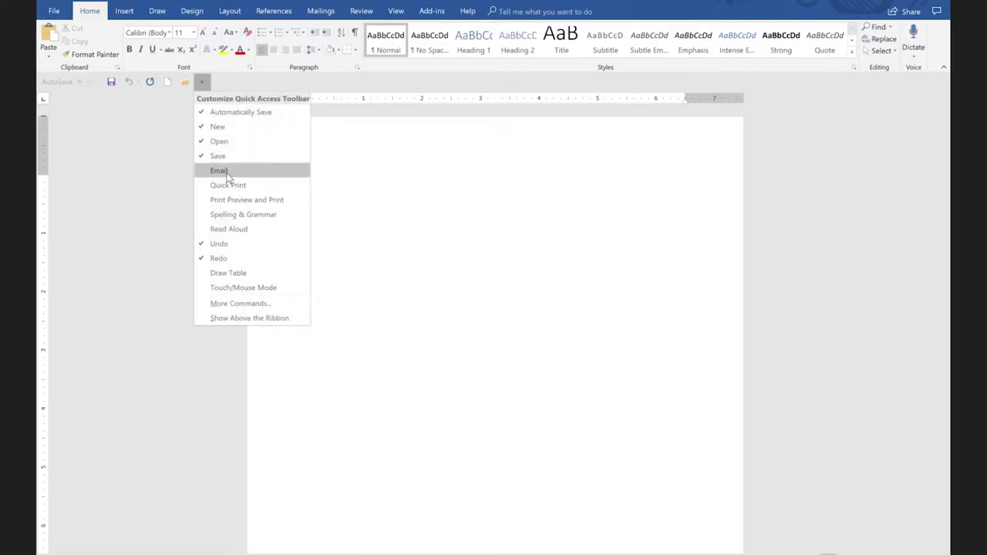
click(225, 172)
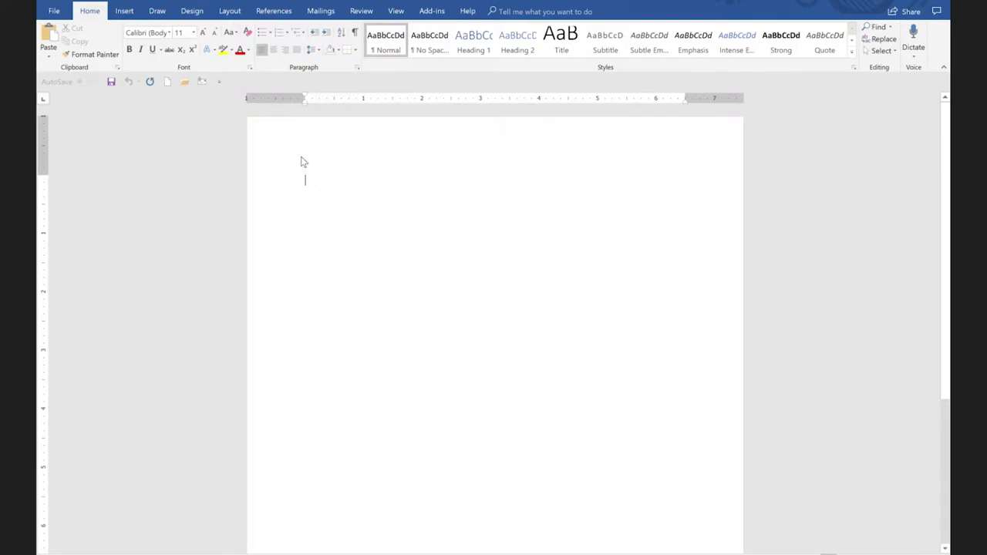
Add the Quick Print, Print Preview and Print, and Spelling & Grammar commands to the Quick Access Toolbar.
click(220, 83)
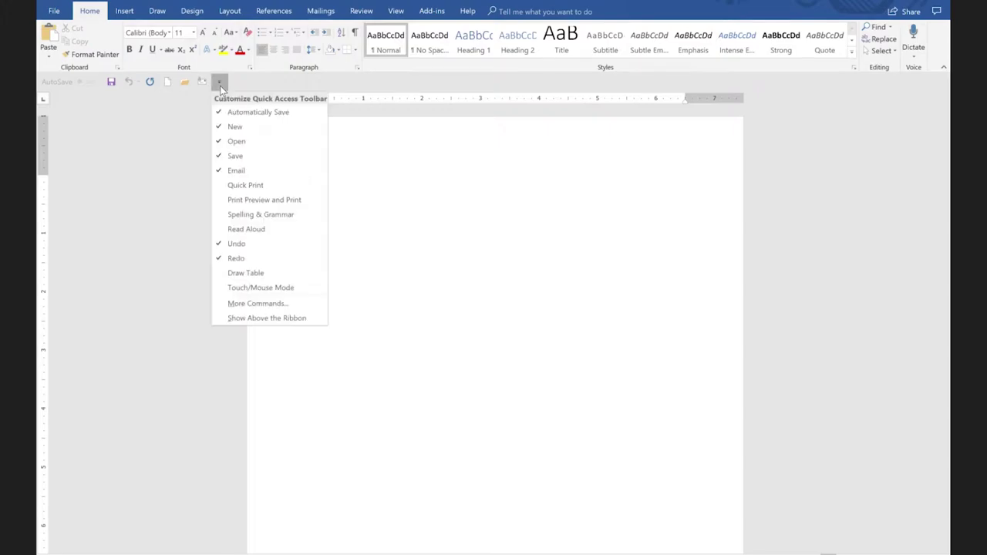
click(240, 187)
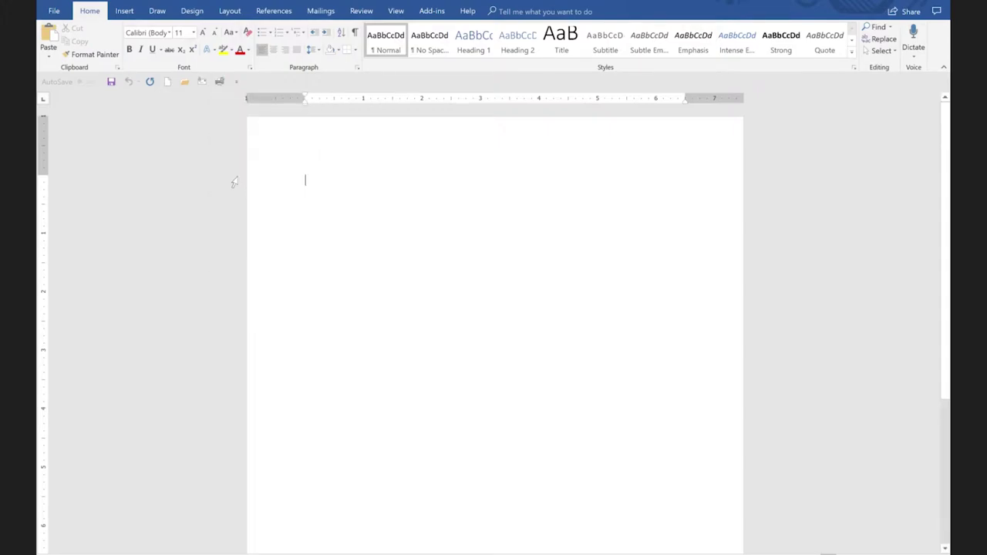
click(237, 83)
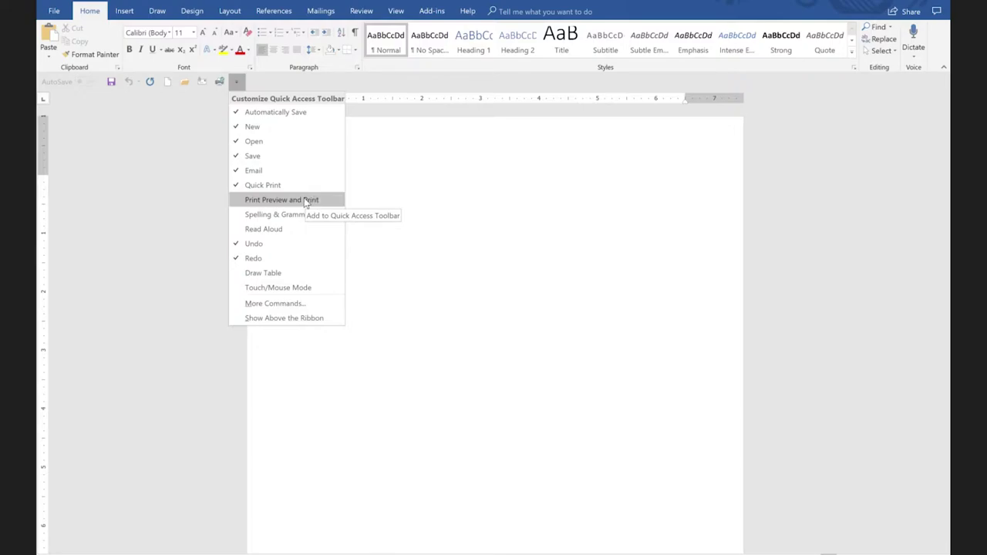
click(306, 201)
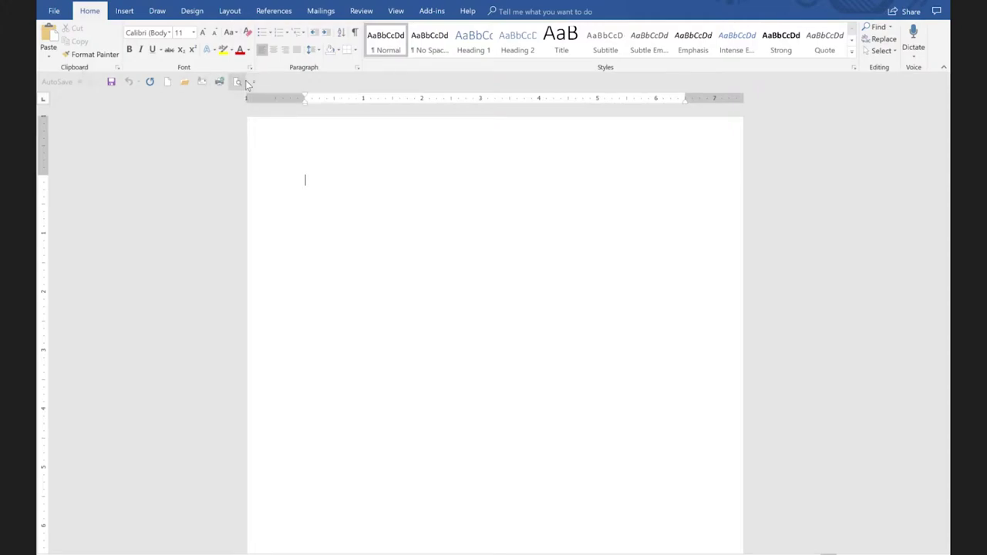
click(251, 82)
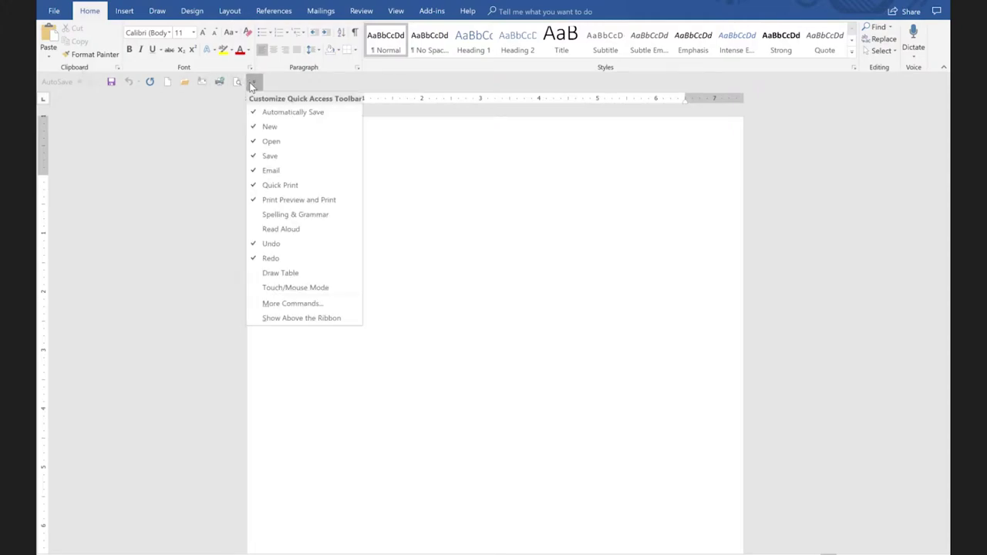
click(292, 219)
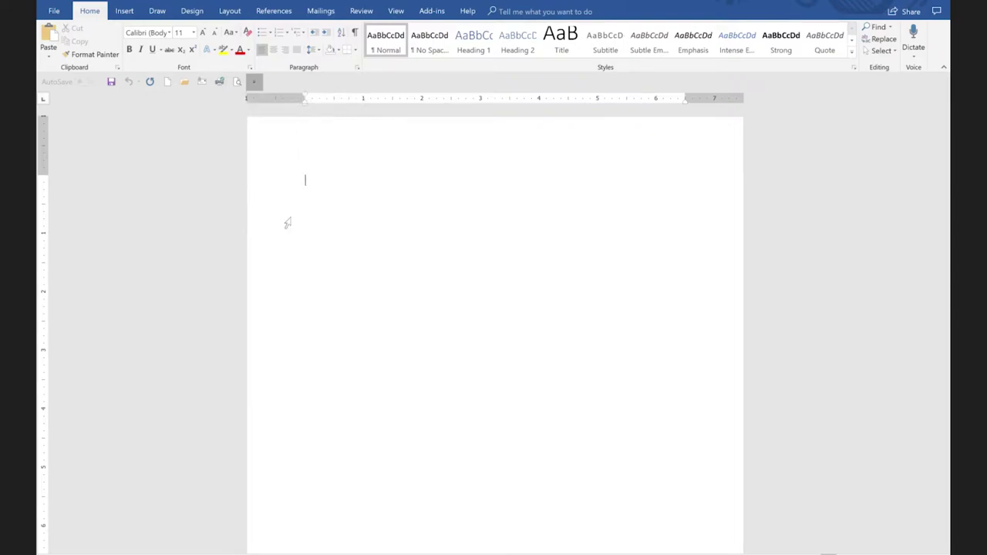
click(266, 82)
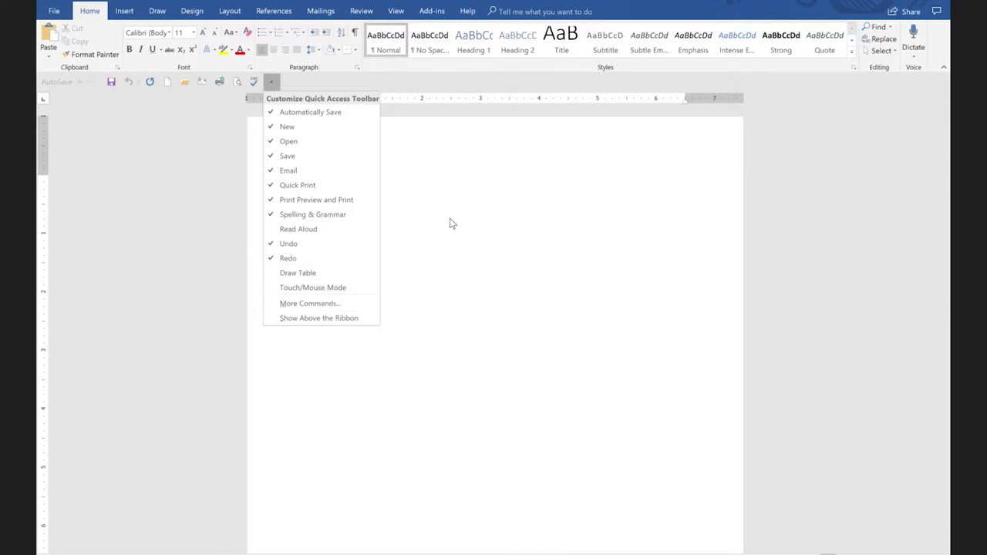
click(421, 271)
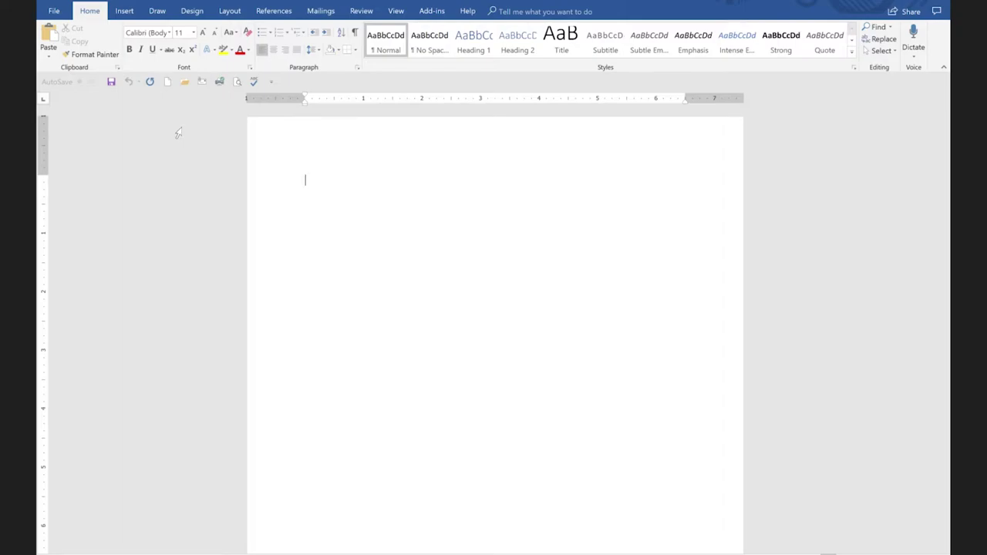
Open the Quick Access Toolbar customization options, move the dialog higher, and dismiss the Facebook notifications.
right_click(176, 83)
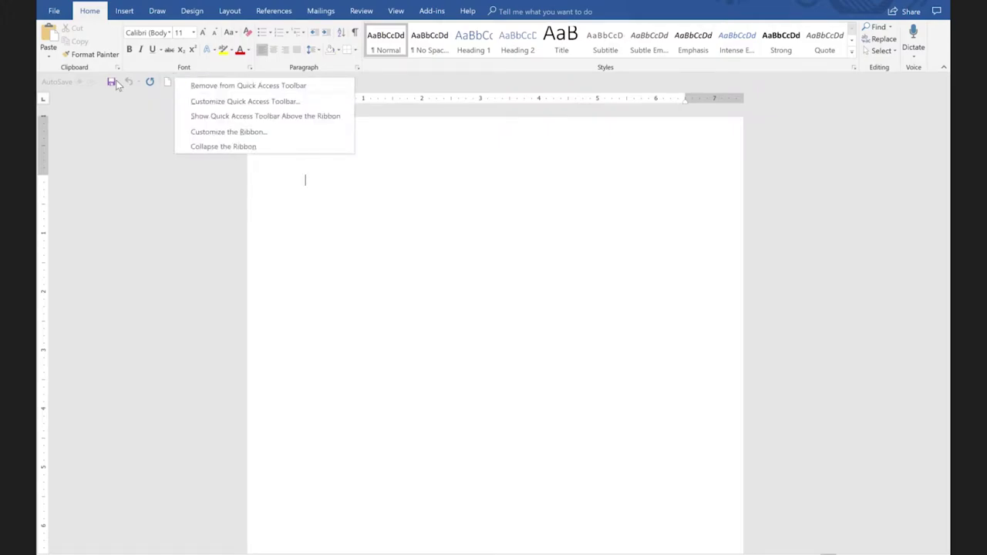
click(242, 102)
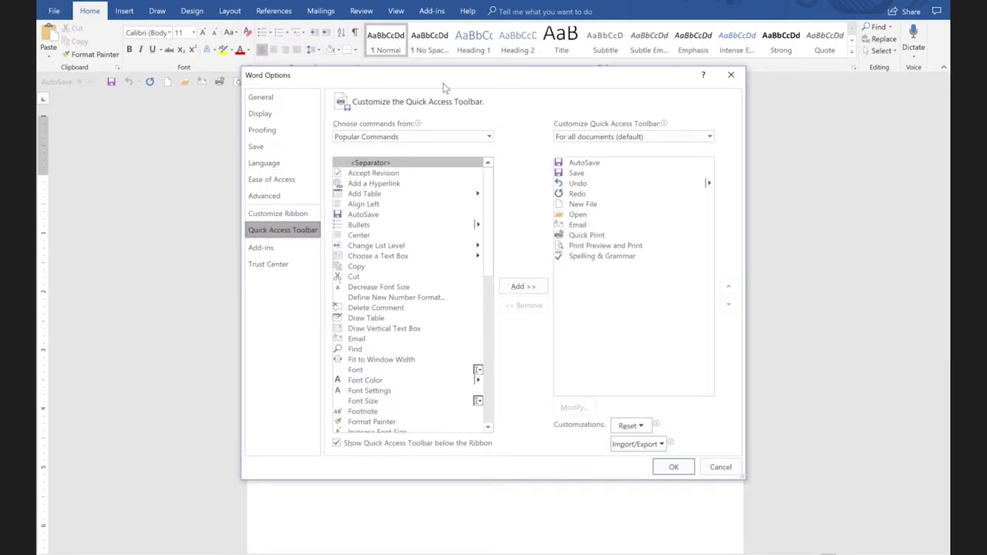
drag(437, 70, 415, 51)
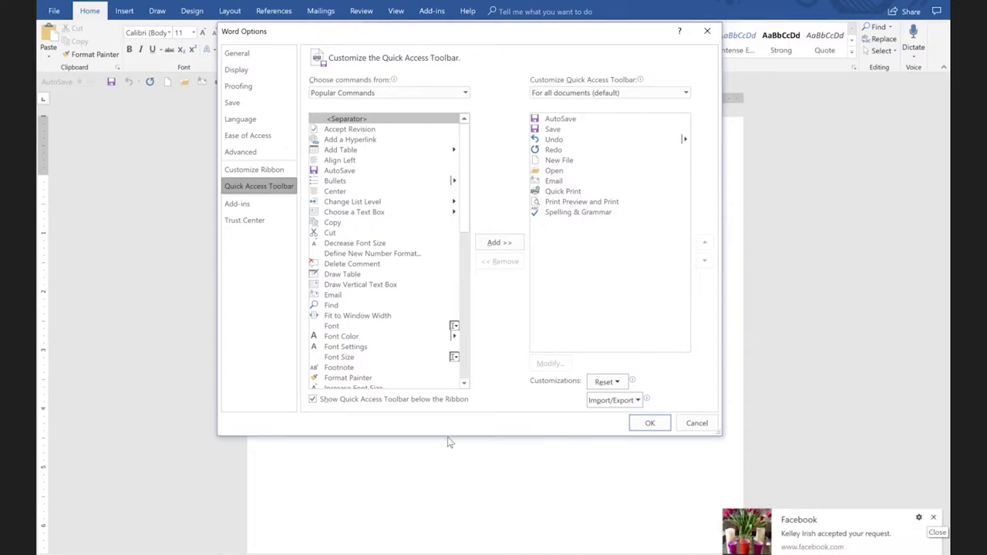
click(934, 519)
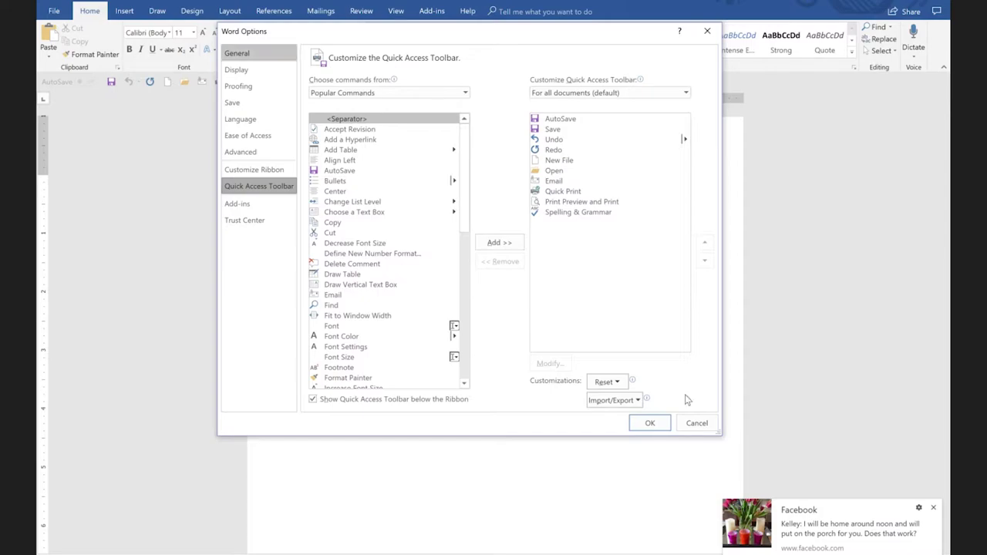
click(933, 511)
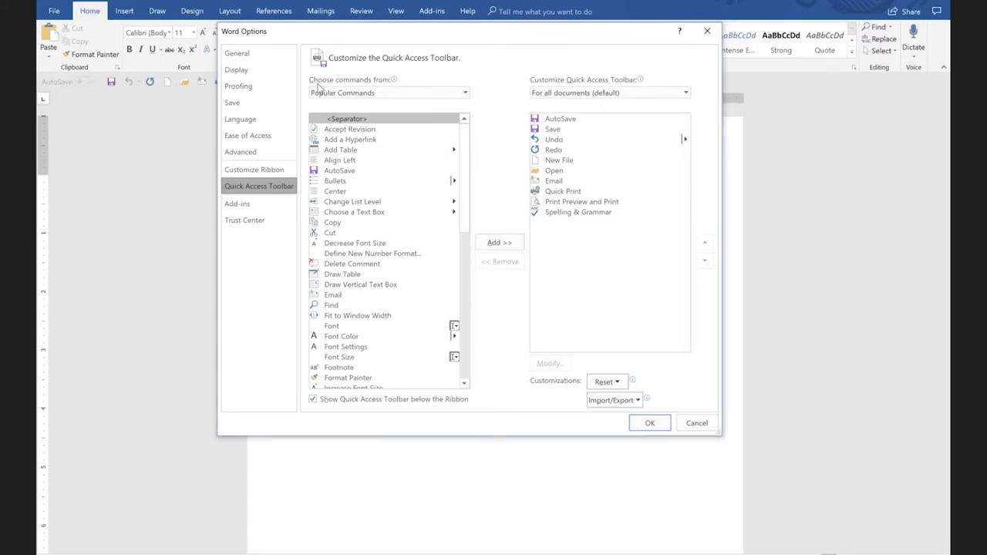
Reorder the Quick Access Toolbar commands so New File sits between AutoSave and Save.
mouse_move(316, 92)
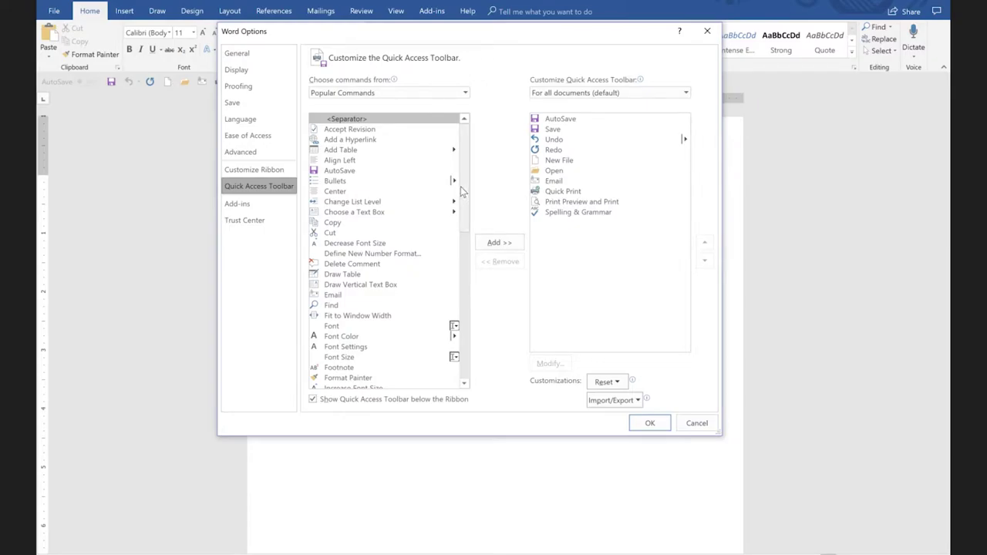
scroll(462, 190, down, 9)
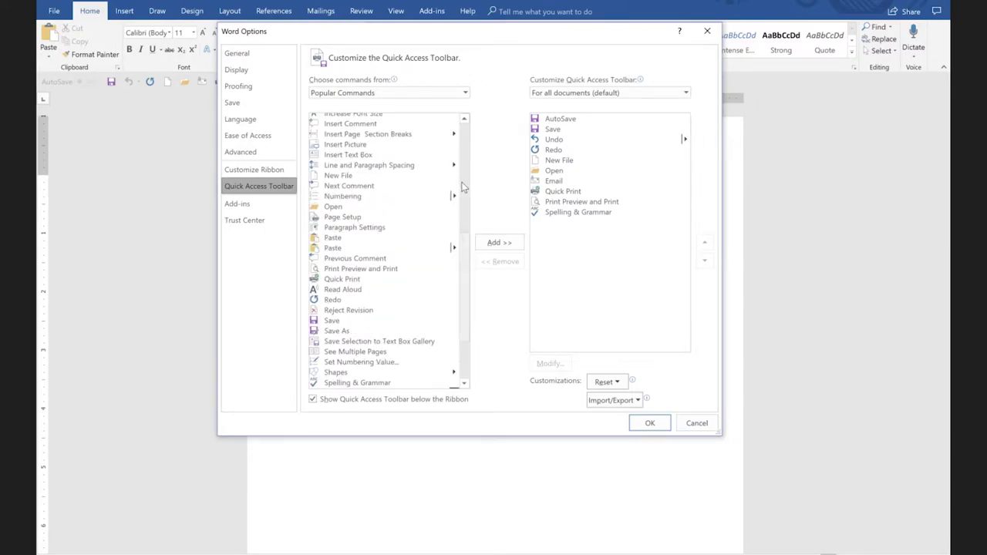
scroll(465, 134, up, 9)
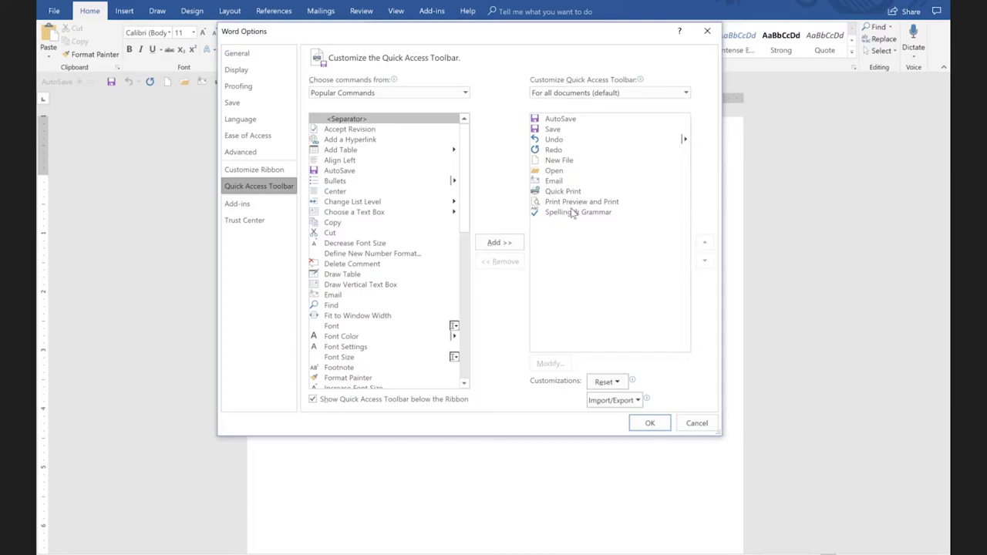
click(549, 160)
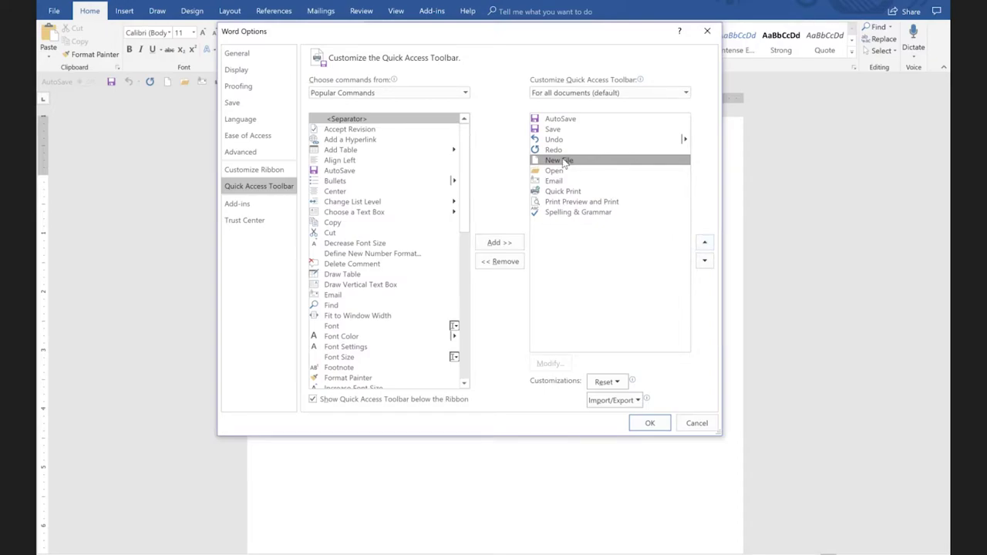
click(704, 243)
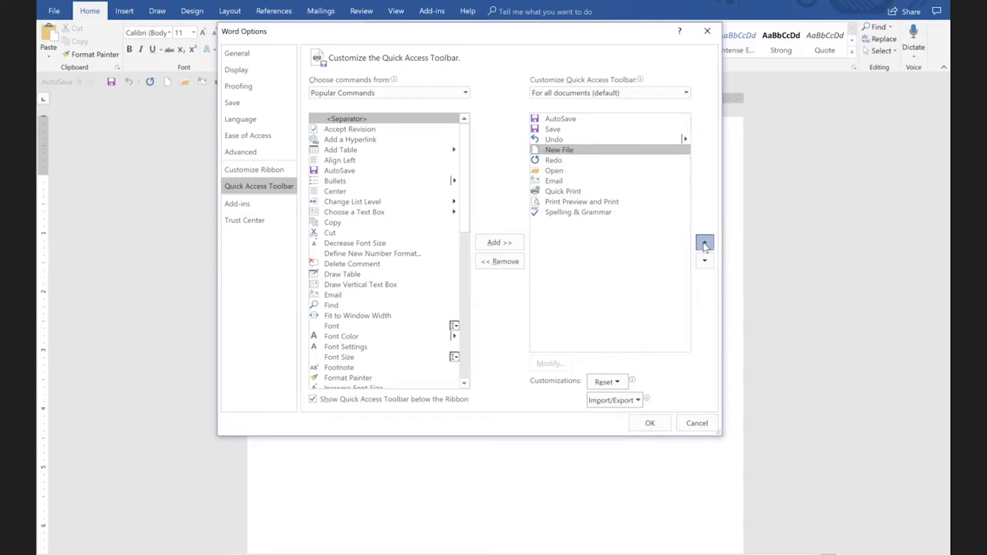
click(704, 243)
click(704, 244)
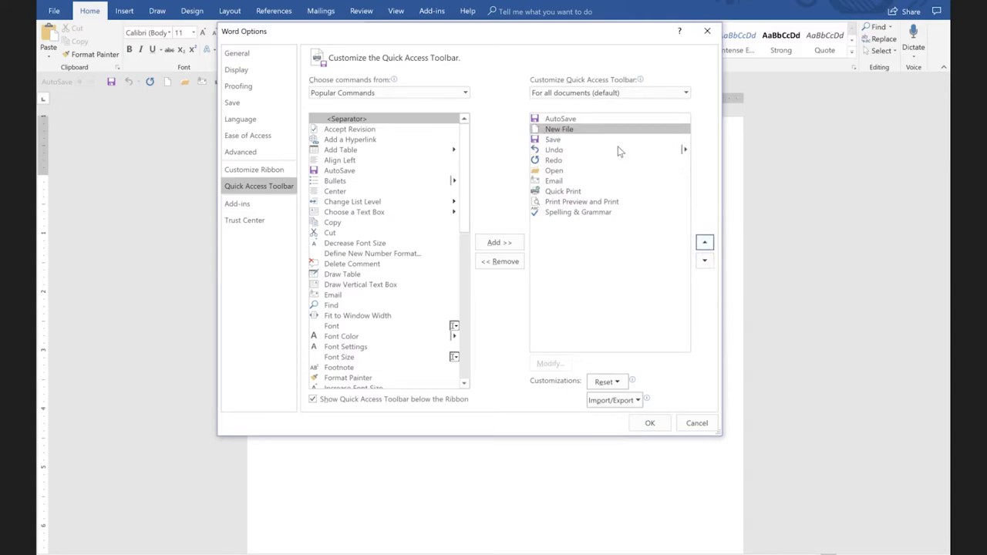
Insert a separator directly after Save in the Quick Access Toolbar and apply the customization.
click(551, 140)
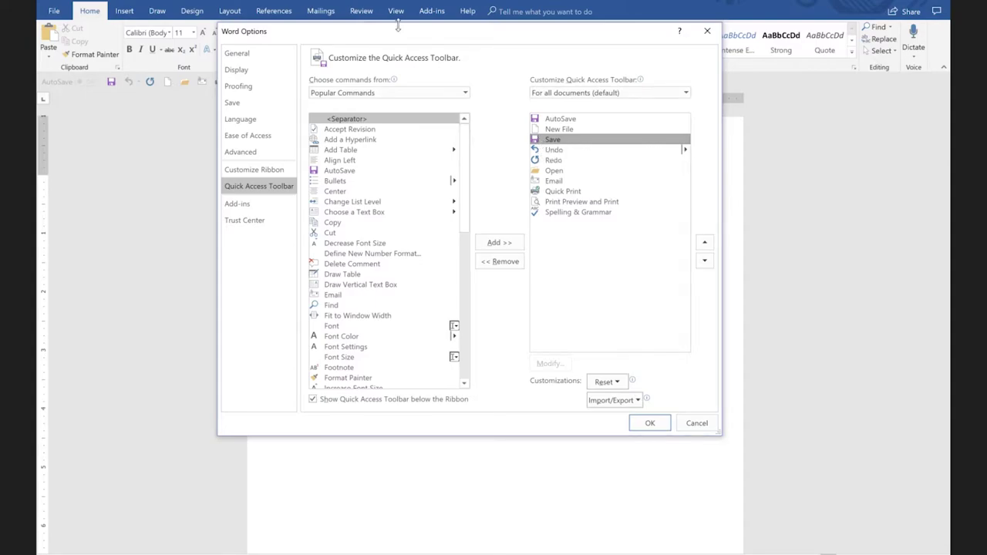
drag(395, 31, 395, 112)
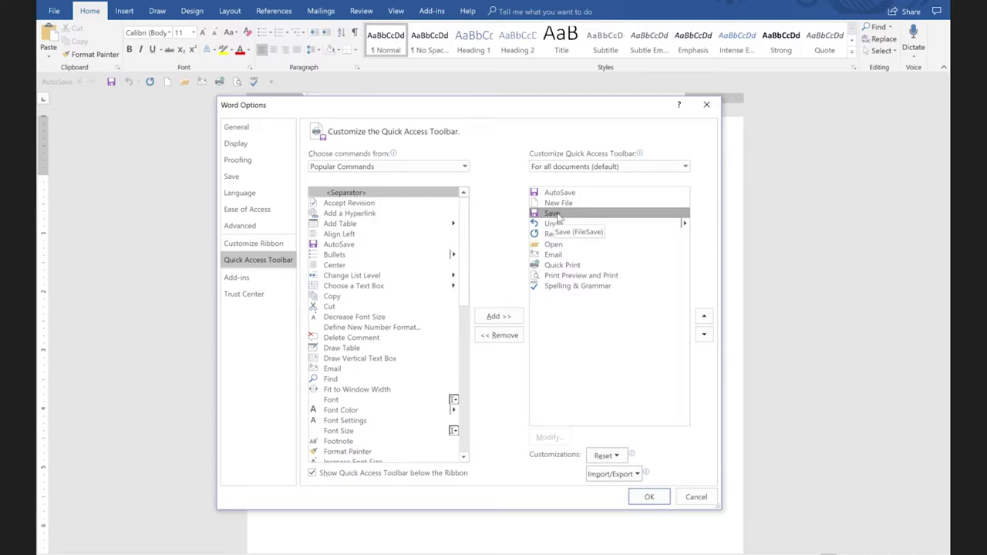
drag(361, 195, 559, 224)
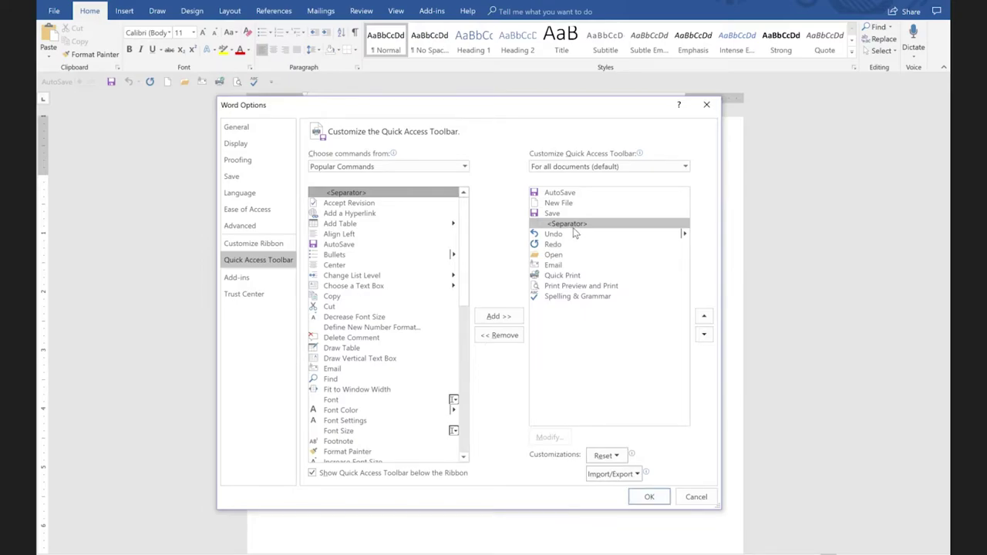
click(648, 497)
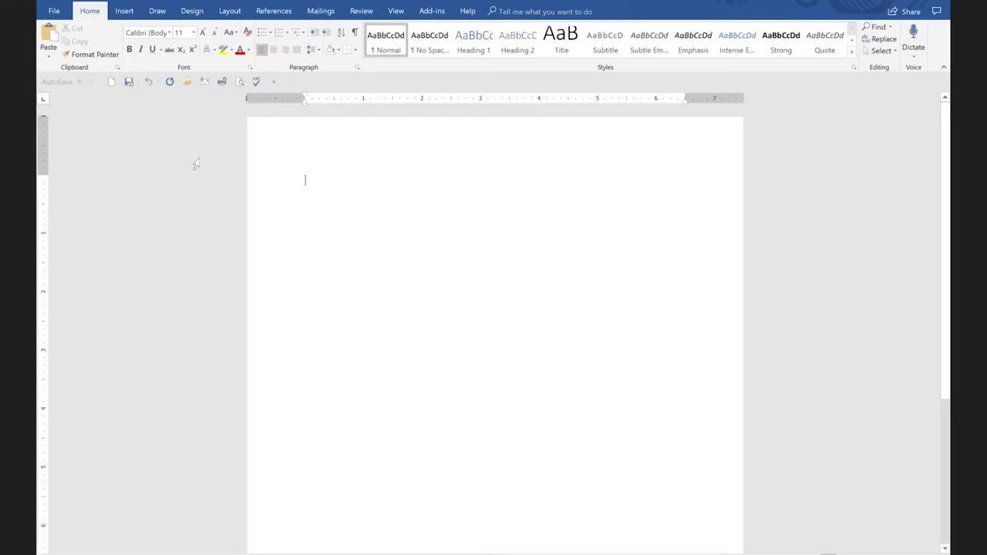
Reopen the Quick Access Toolbar customization options and insert a second separator directly after Redo.
right_click(218, 81)
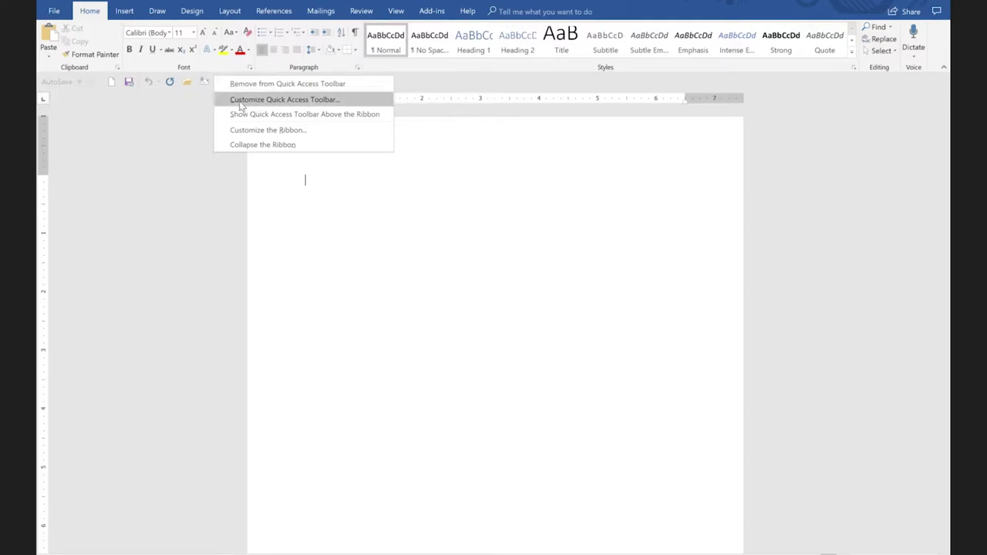
click(292, 101)
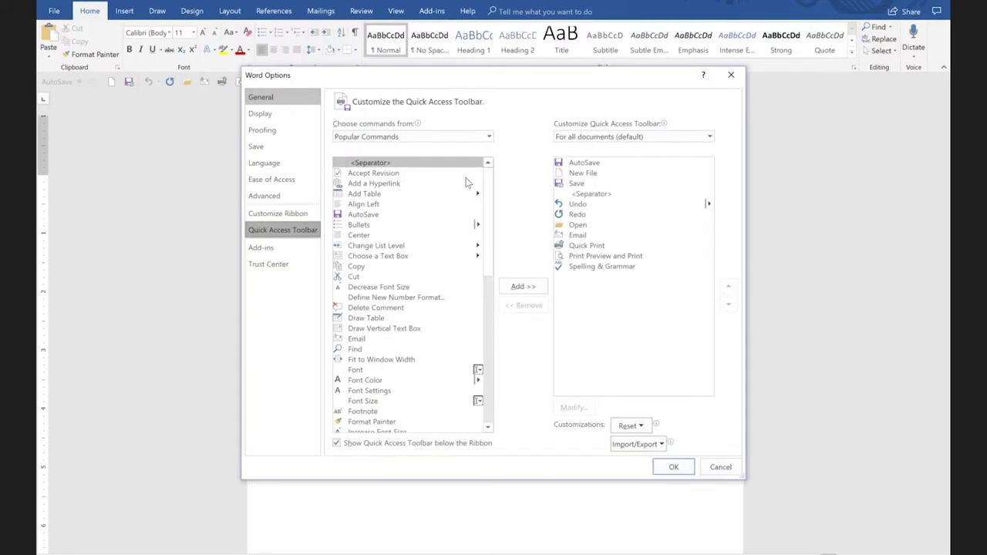
click(578, 216)
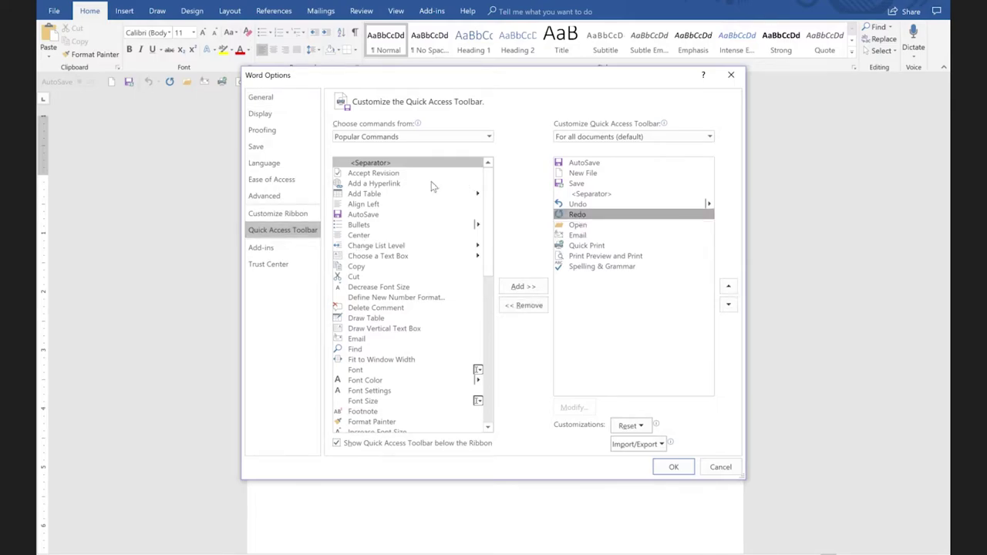
double_click(370, 163)
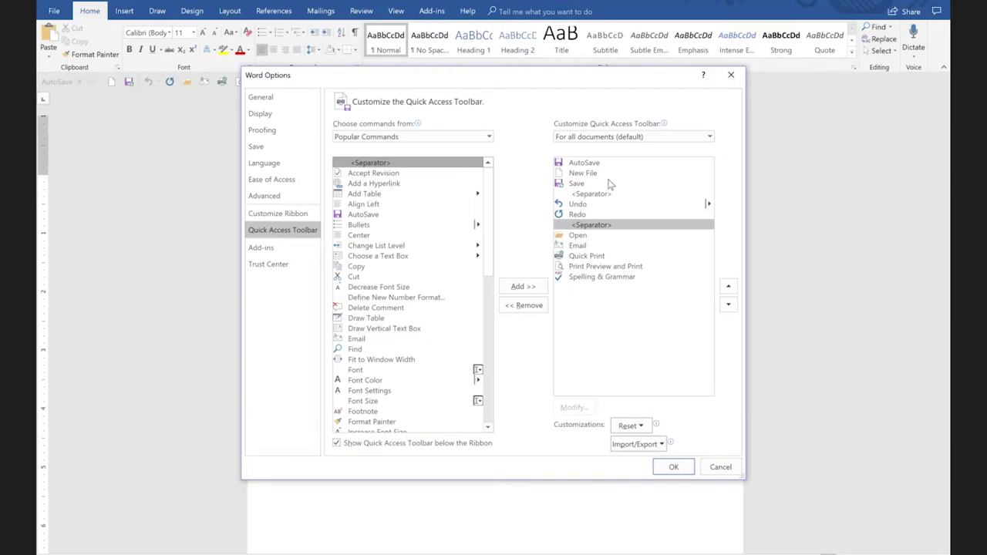
Reorder the Quick Access Toolbar commands so Open sits between New File and Save.
click(573, 237)
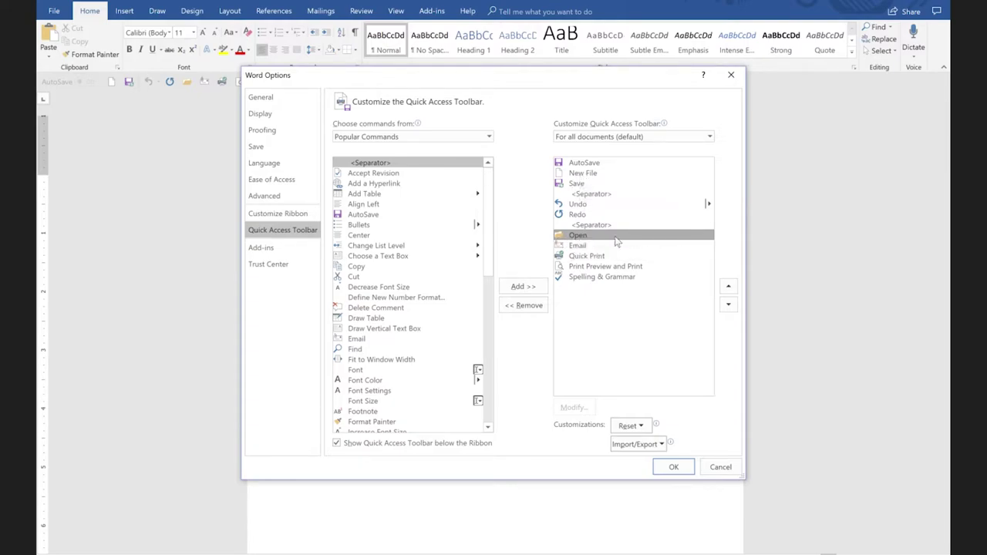
click(728, 288)
click(728, 288)
click(728, 288)
click(728, 287)
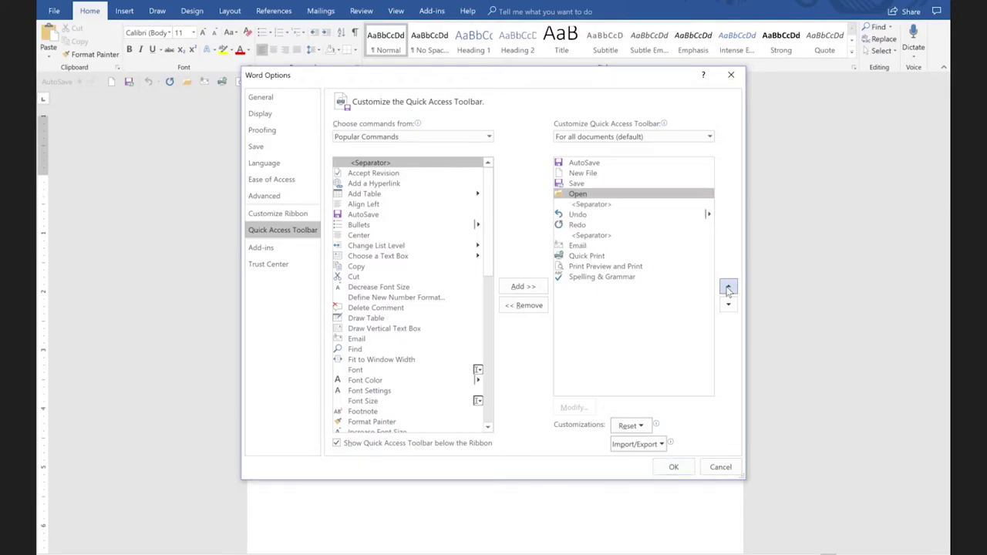
click(728, 288)
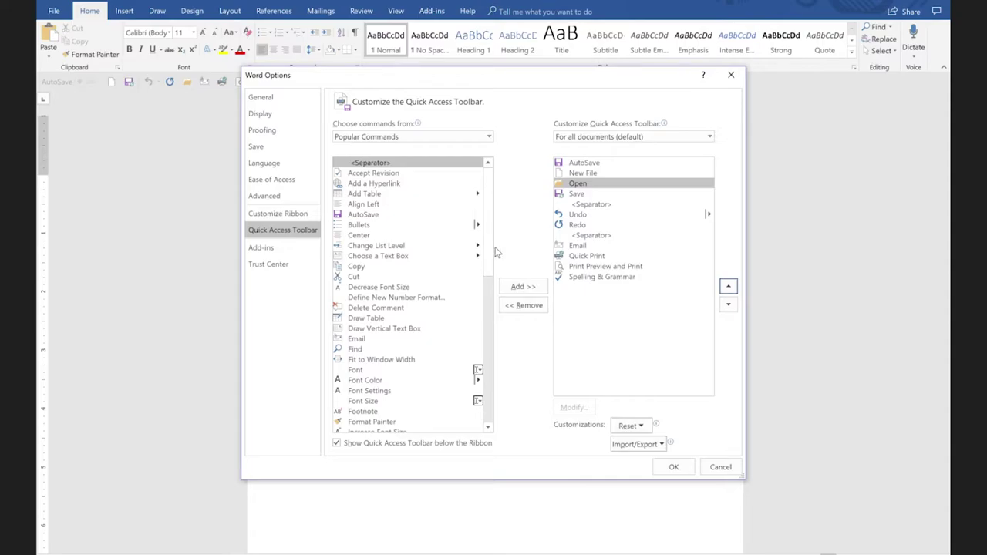
Move Email directly after Save, and place Quick Print after Print Preview and Print in the toolbar order.
click(578, 247)
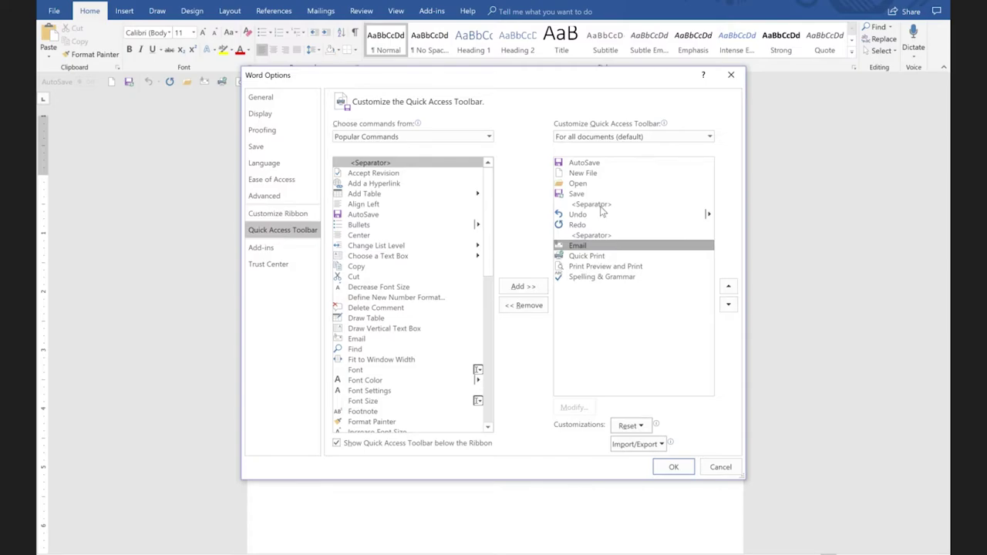
click(728, 289)
click(729, 288)
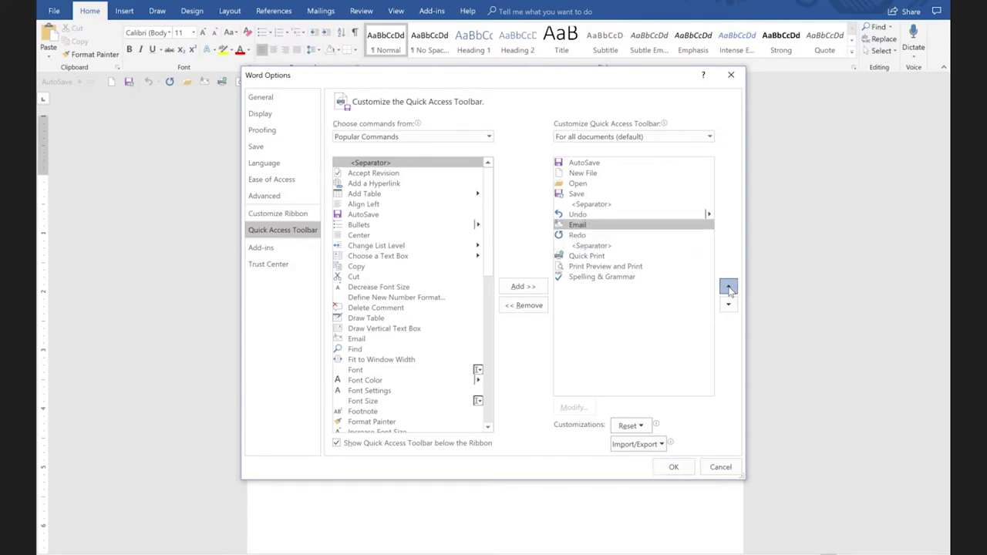
click(729, 288)
click(729, 289)
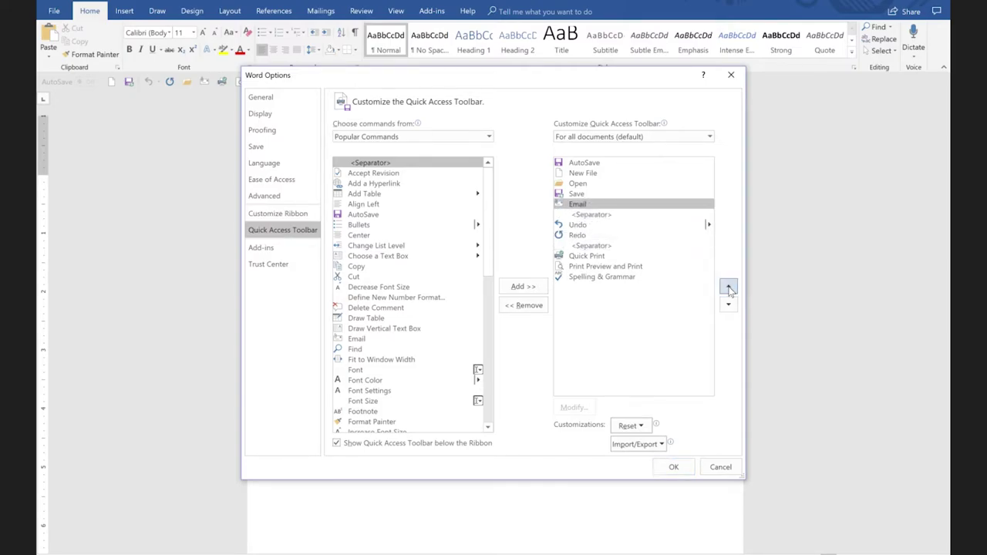
click(583, 257)
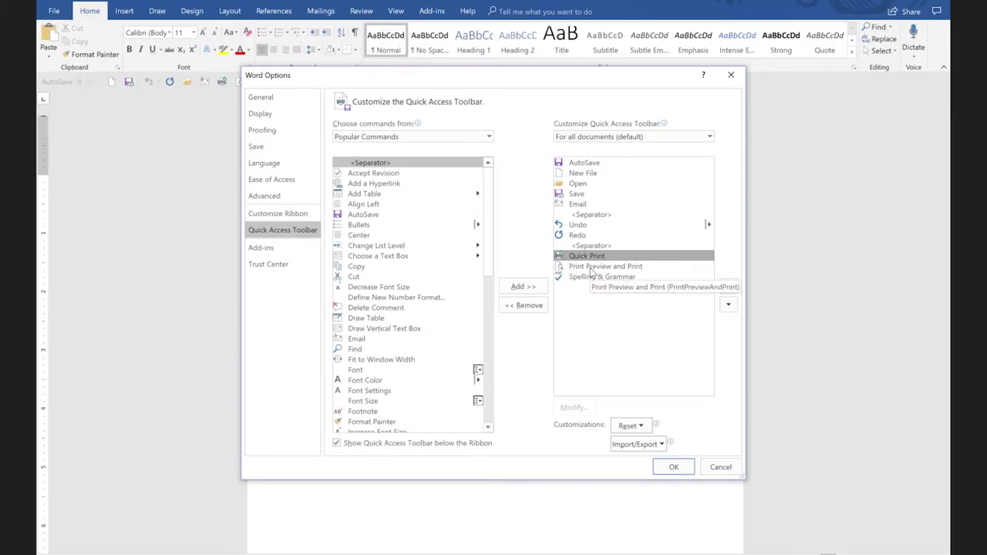
click(728, 306)
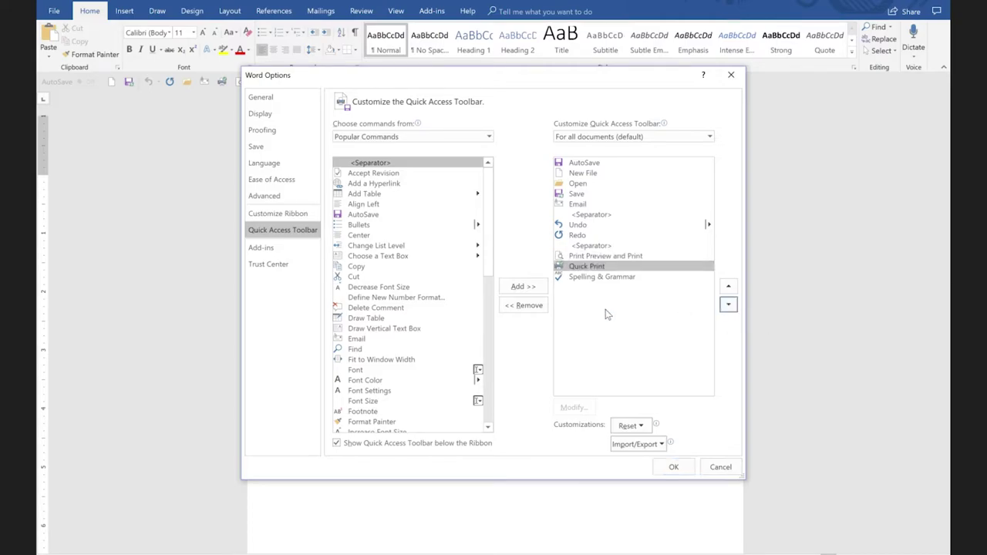
Move Spelling & Grammar between Save and Email, and apply the new toolbar order.
click(580, 278)
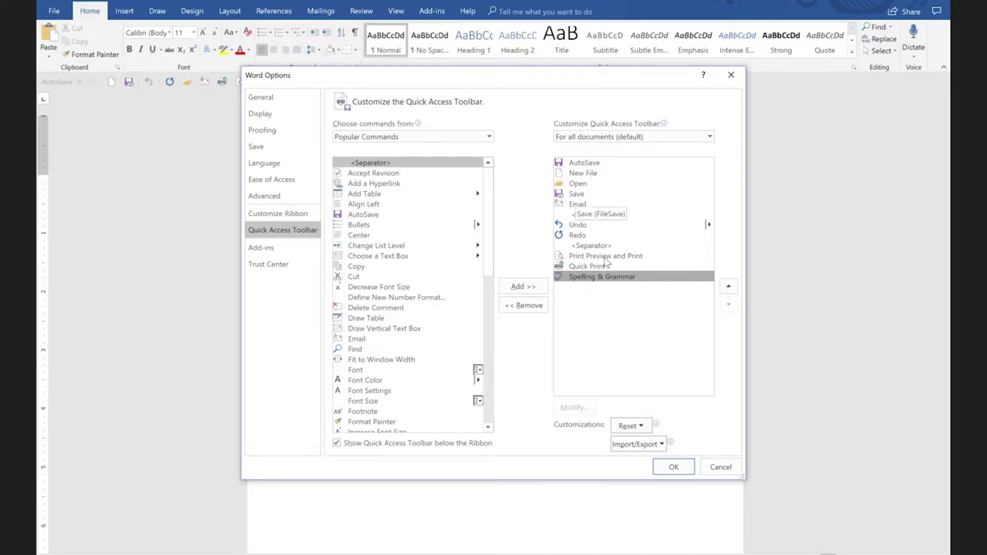
click(729, 286)
click(729, 286)
click(730, 286)
click(729, 286)
click(729, 286)
click(729, 286)
click(729, 286)
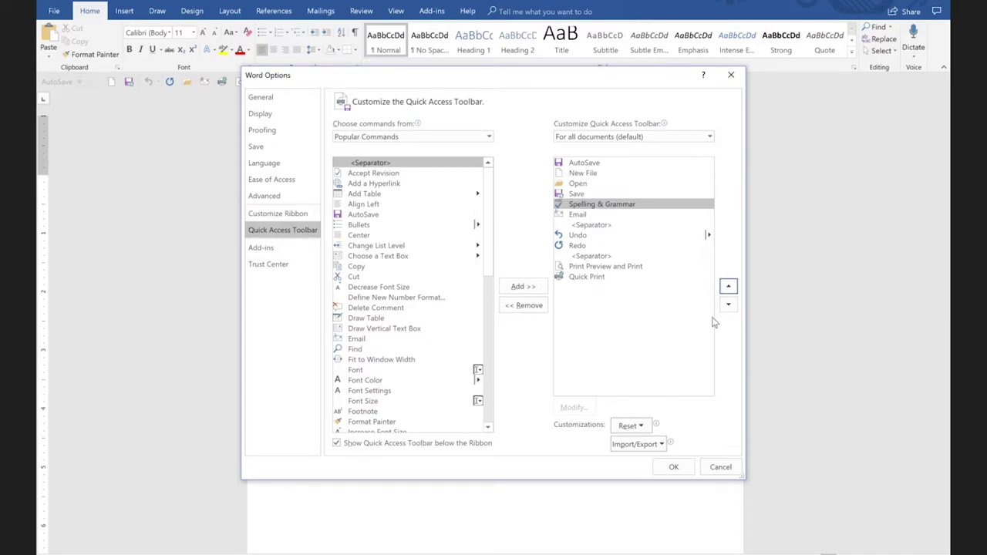
click(676, 467)
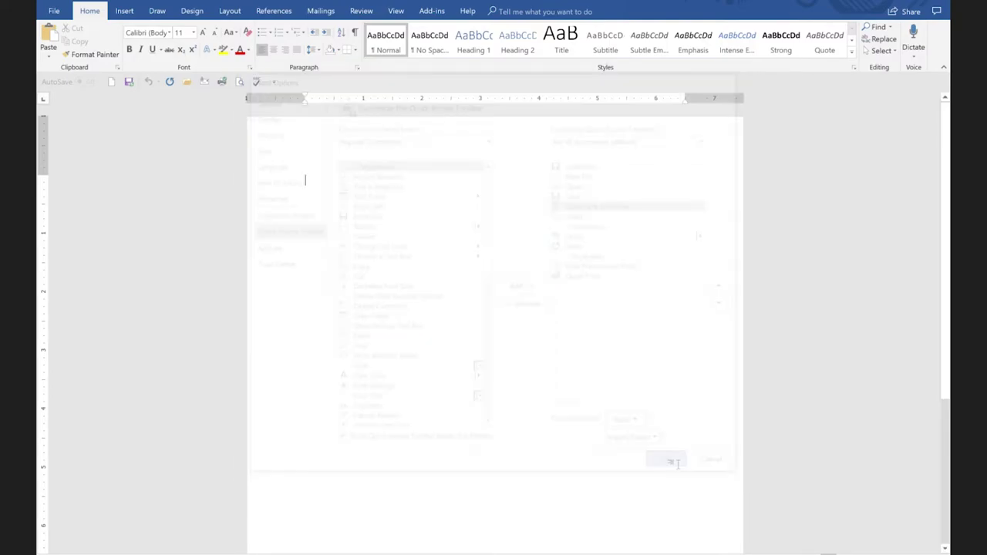
Test the New and Open commands on the Quick Access Toolbar and return to the blank document.
click(111, 83)
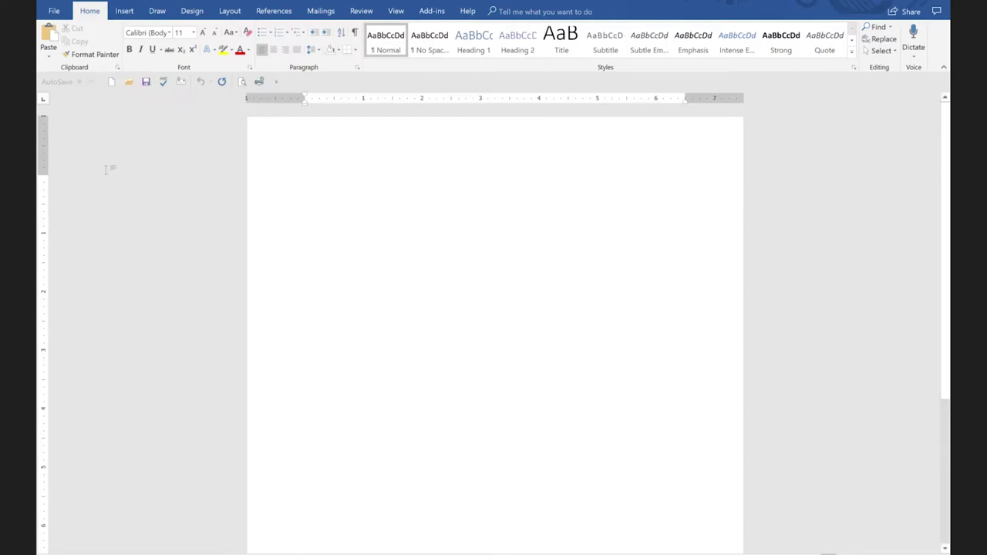
click(128, 81)
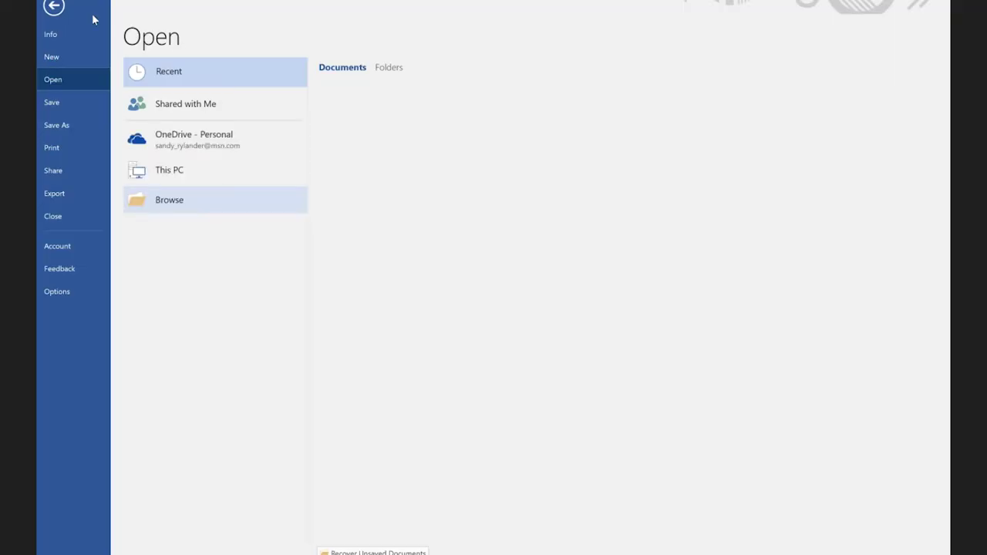
key(Escape)
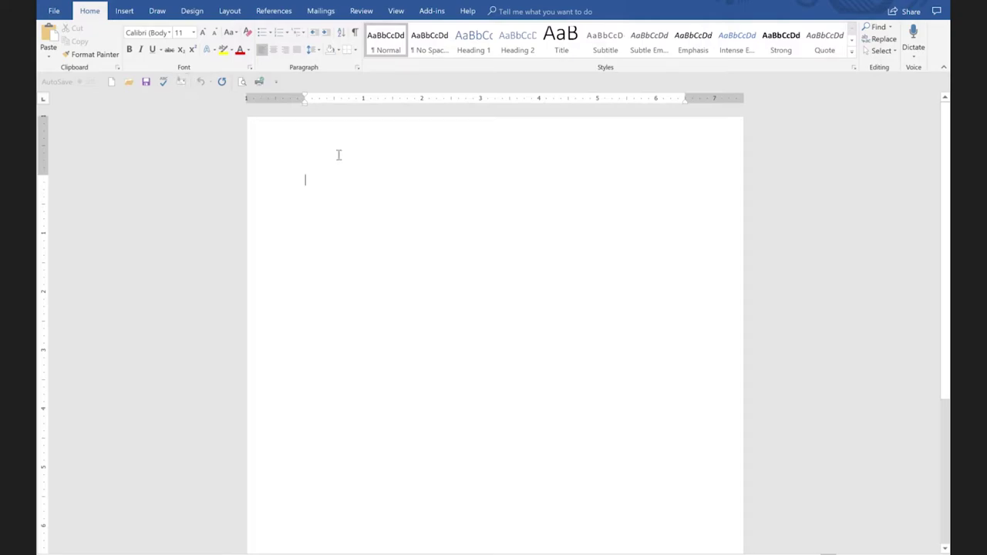
Test Print Preview and Print with the sample text "hjkjhkjh", and delete the text from the document.
text(hjkjhkjh)
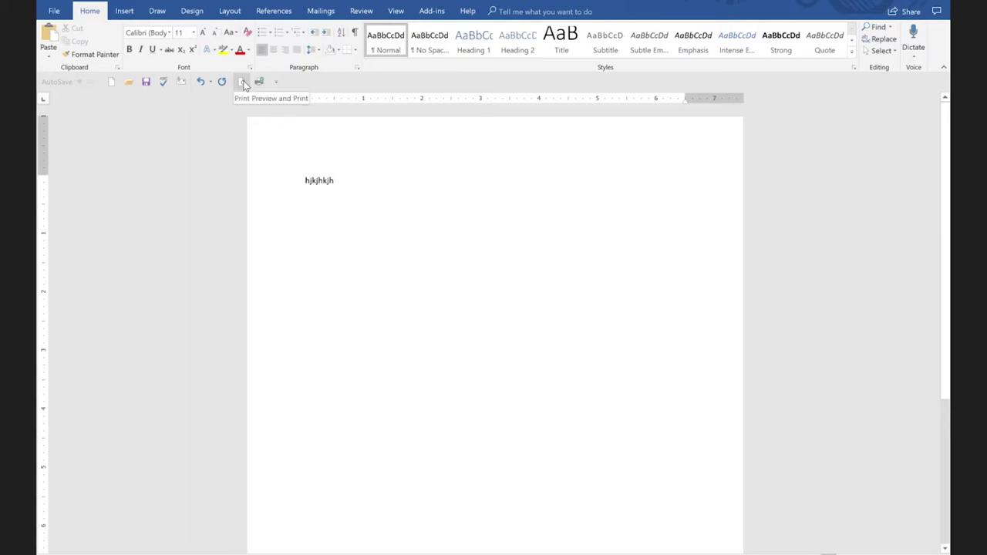
click(243, 81)
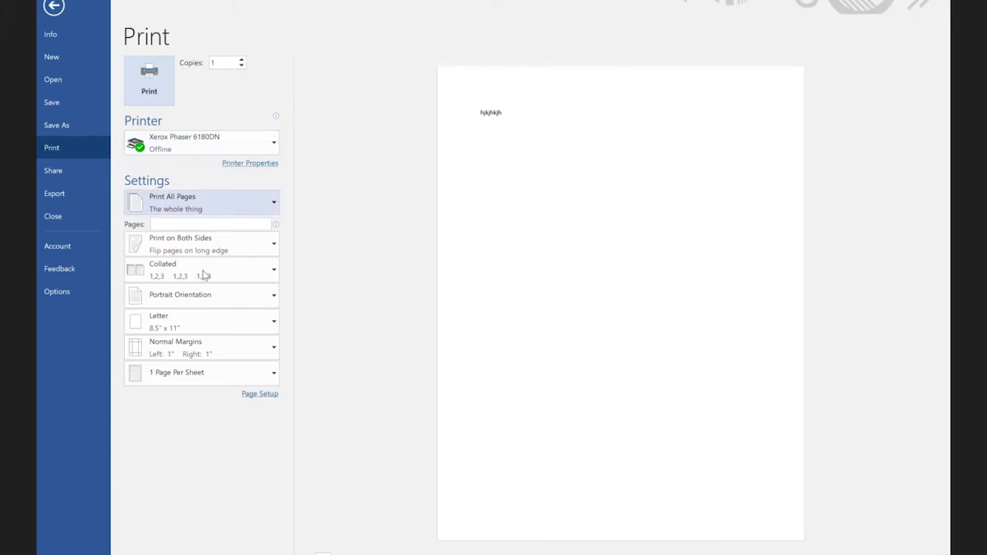
click(56, 6)
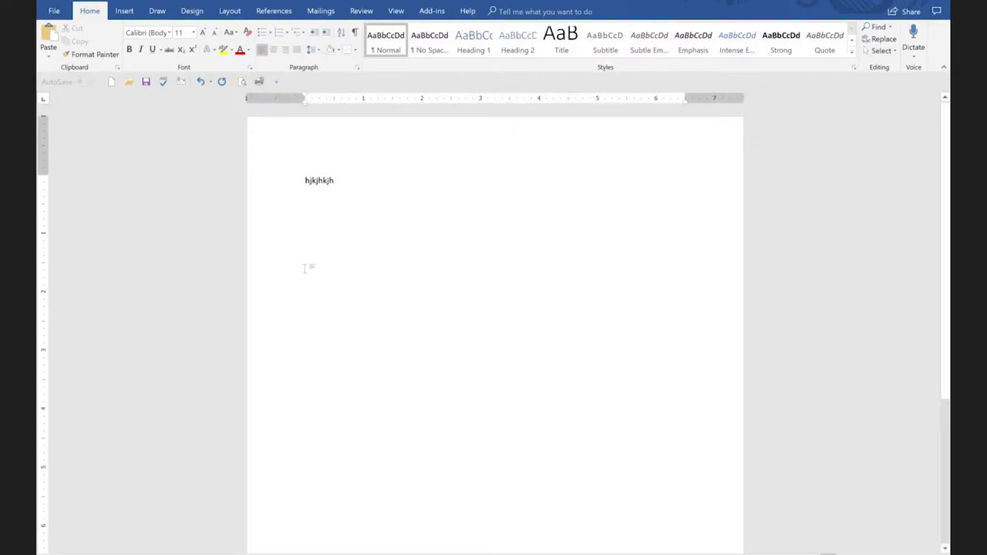
click(271, 188)
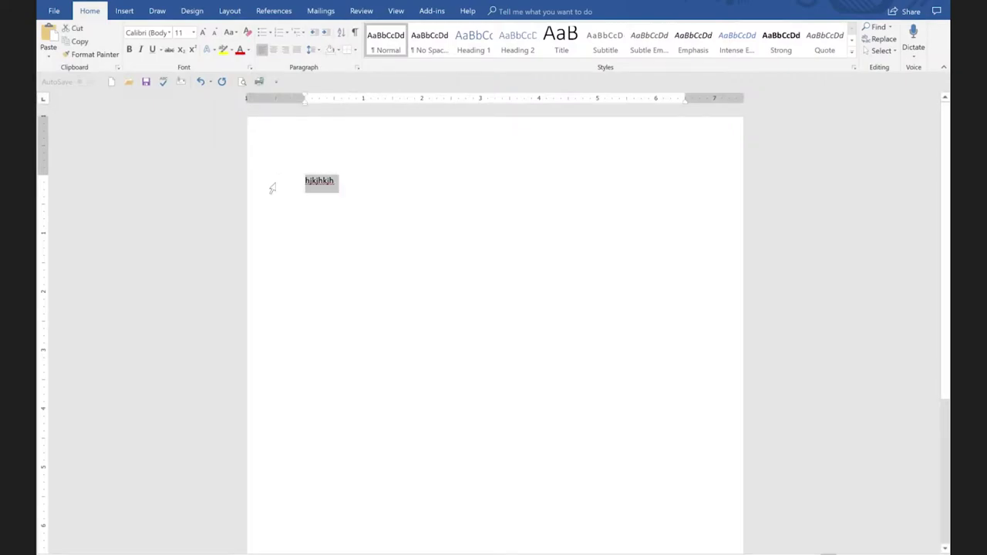
key(BackSpace)
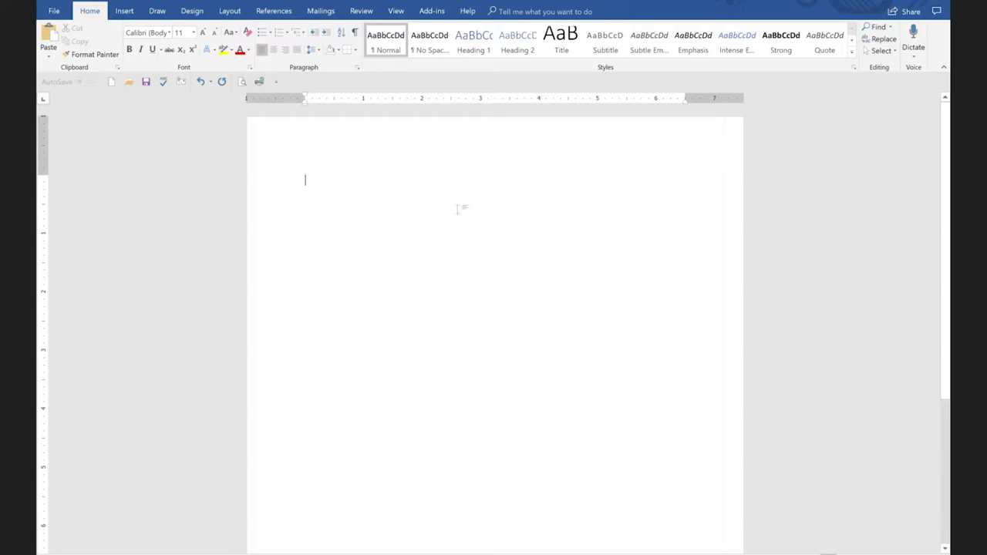
Open the full command options for customizing the Quick Access Toolbar and dismiss the Facebook notification.
right_click(164, 80)
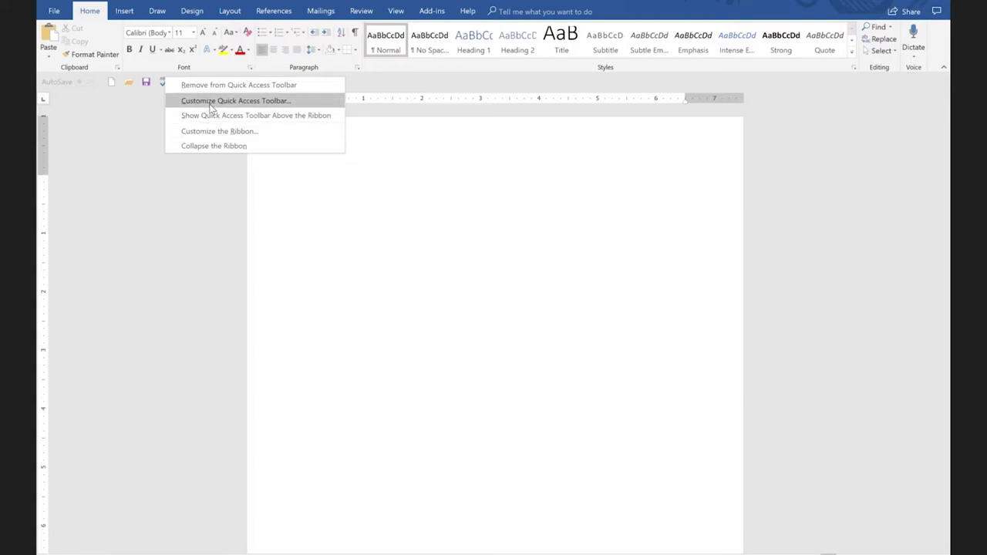
click(430, 255)
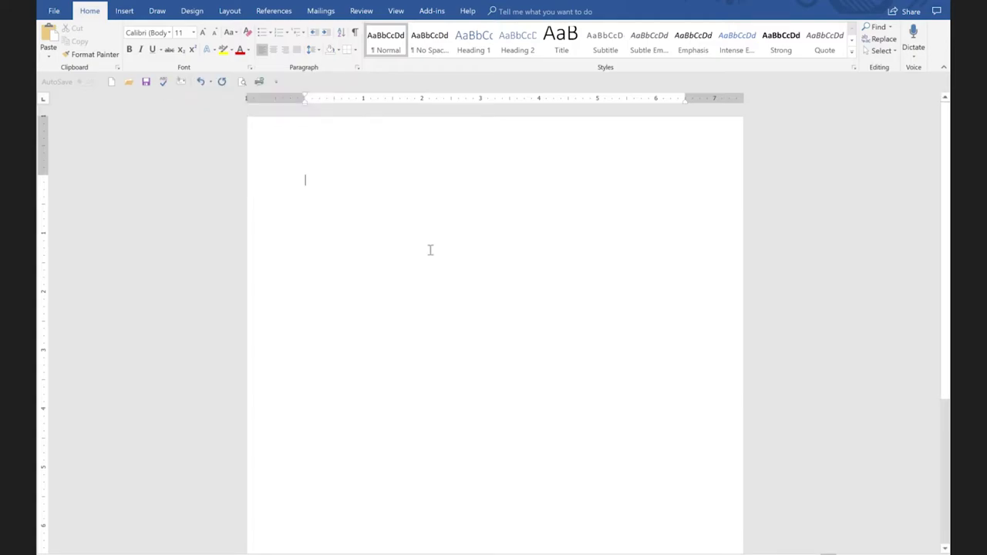
click(276, 82)
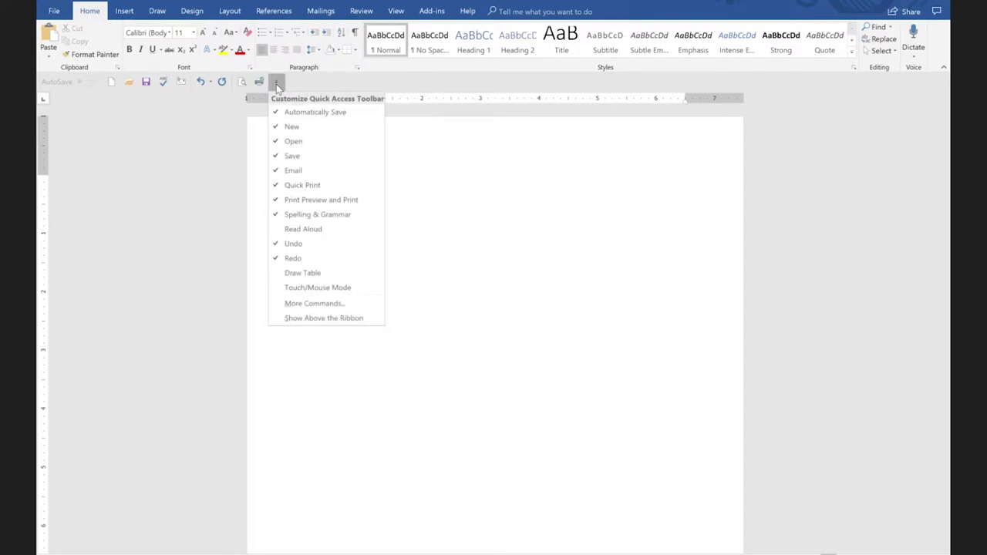
click(299, 304)
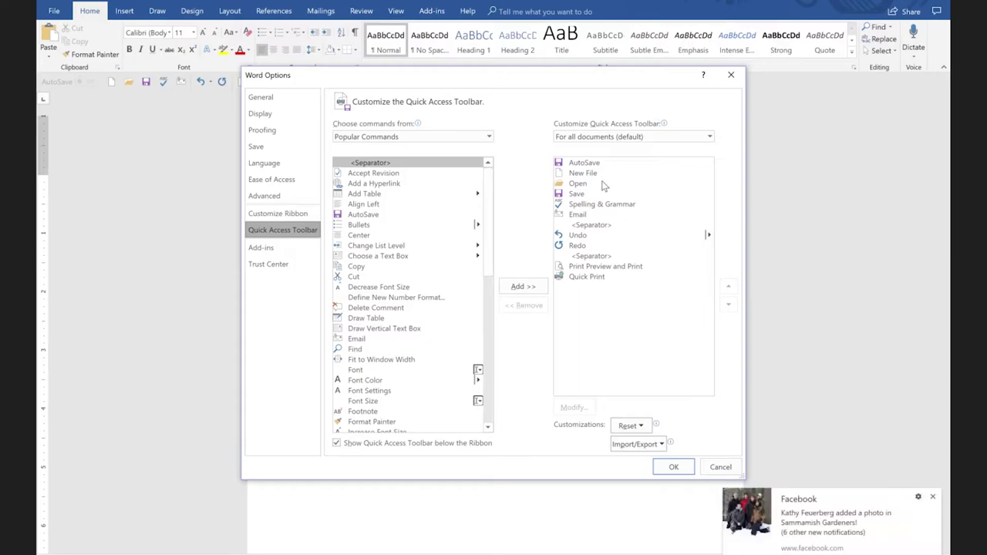
click(934, 500)
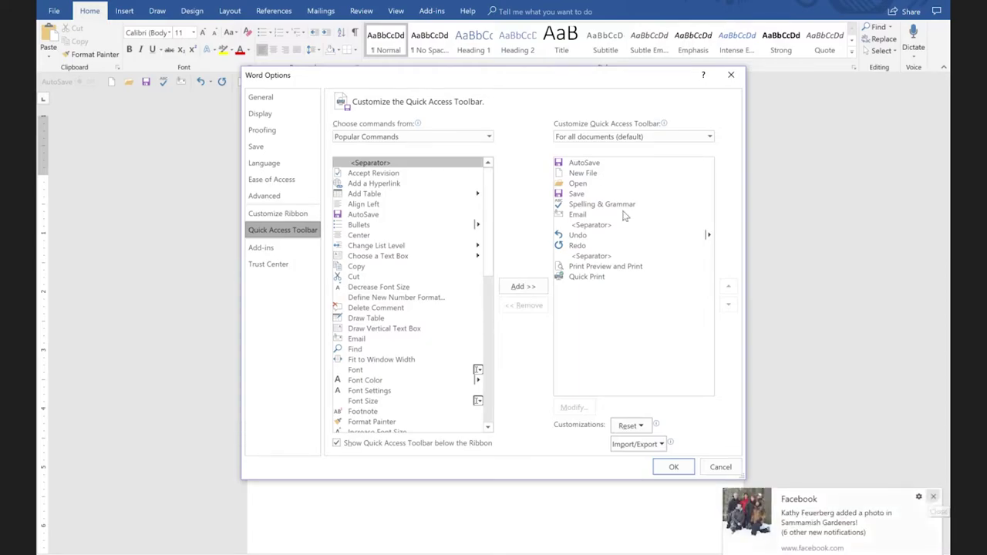
Set Save as the insertion point in the toolbar list and switch the available commands to All Commands.
click(578, 195)
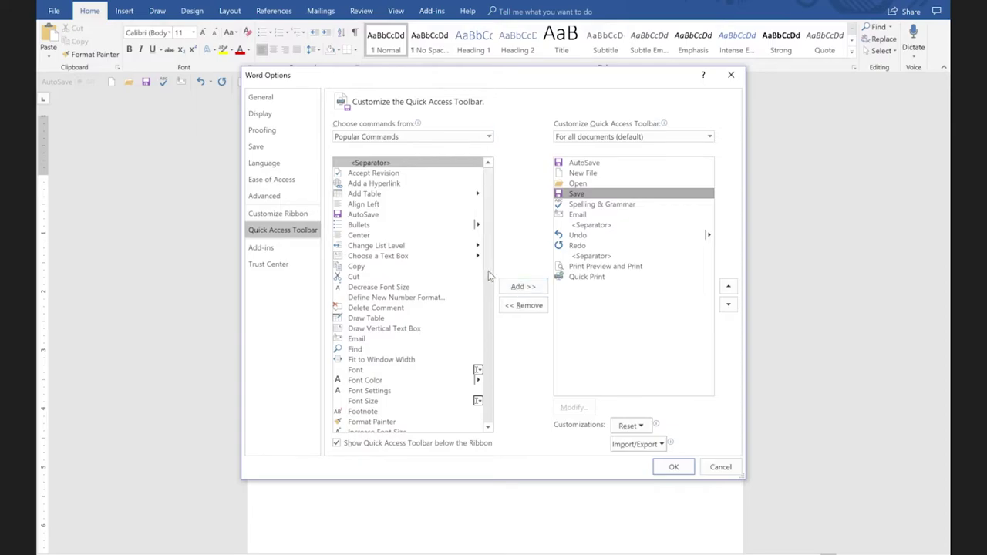
scroll(488, 270, down, 10)
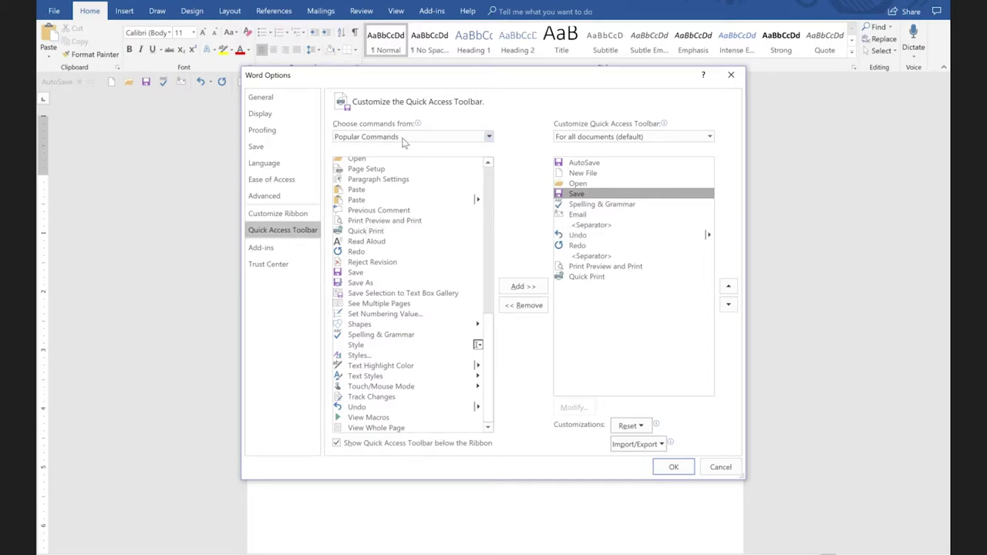
click(489, 137)
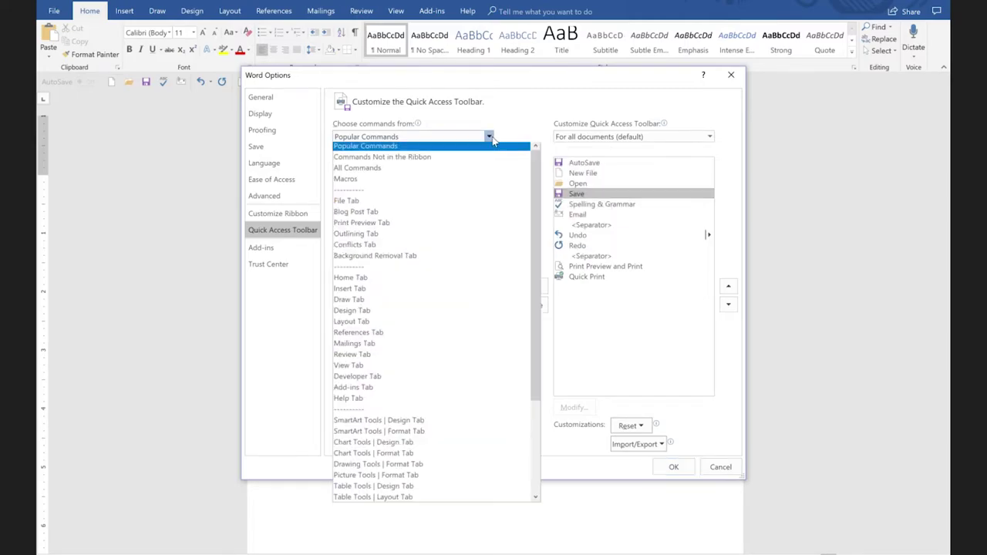
click(362, 172)
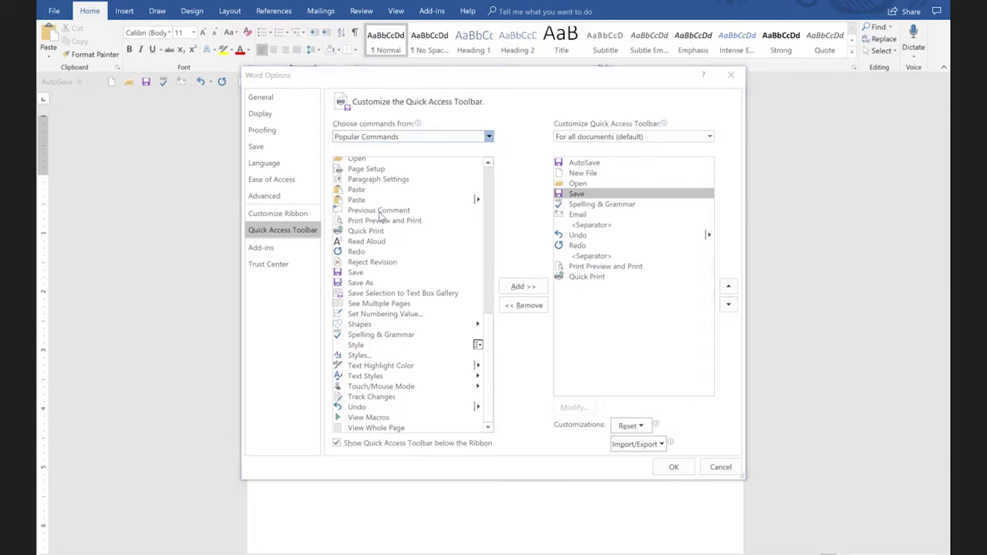
key(Down)
key(Down)
click(374, 235)
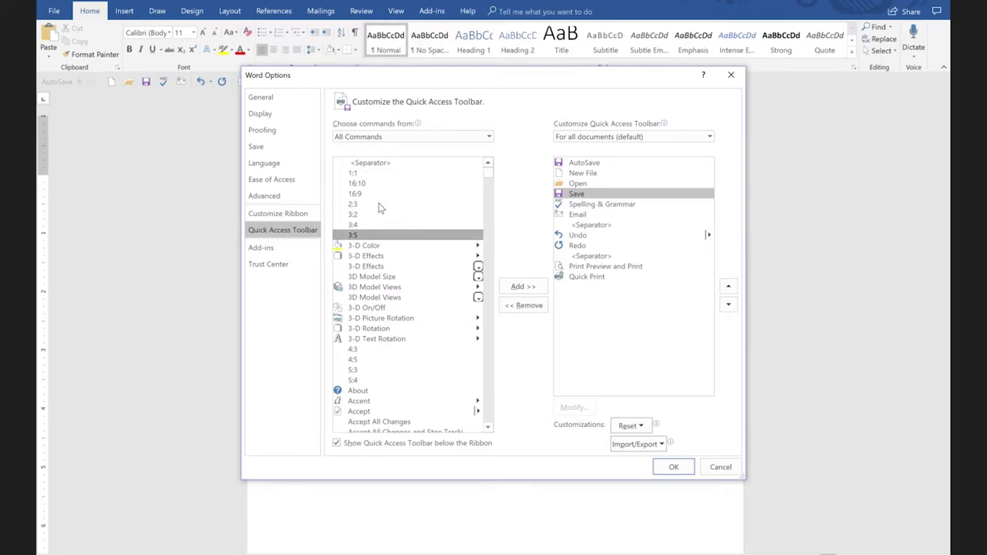
Find the commands starting with Save in the All Commands list and dismiss the Facebook notification.
click(368, 266)
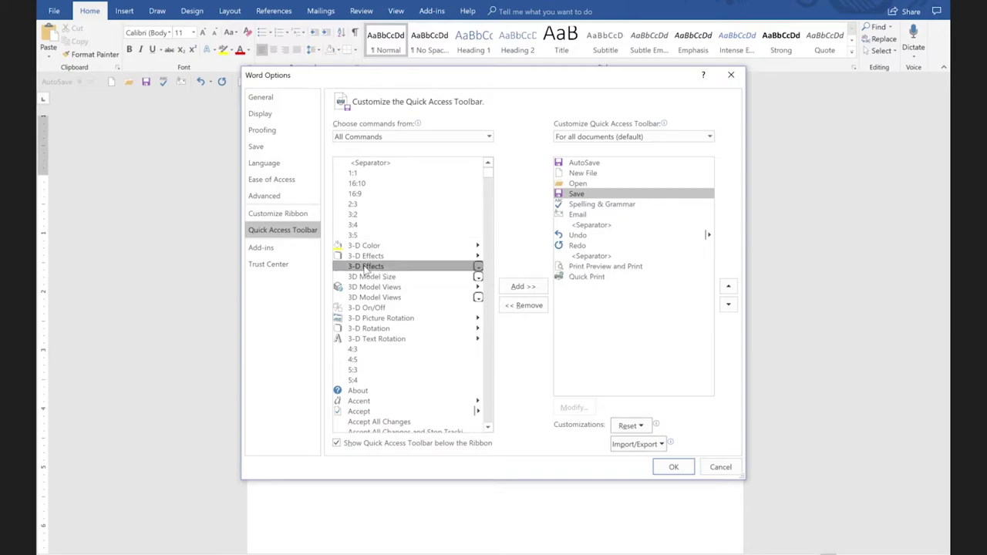
key(s)
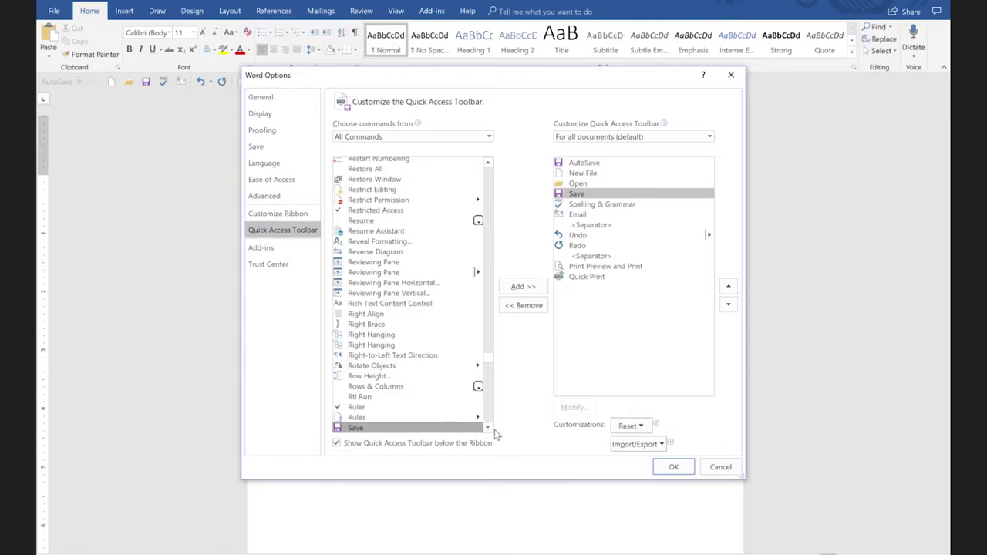
click(488, 429)
click(488, 429)
click(488, 430)
click(488, 429)
click(488, 430)
click(488, 429)
click(488, 429)
click(488, 429)
click(488, 429)
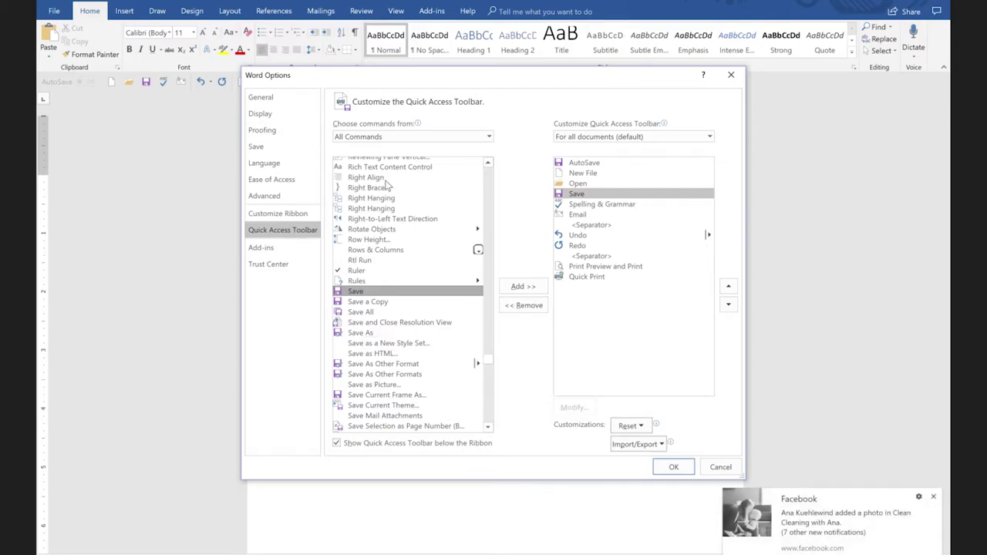
click(935, 497)
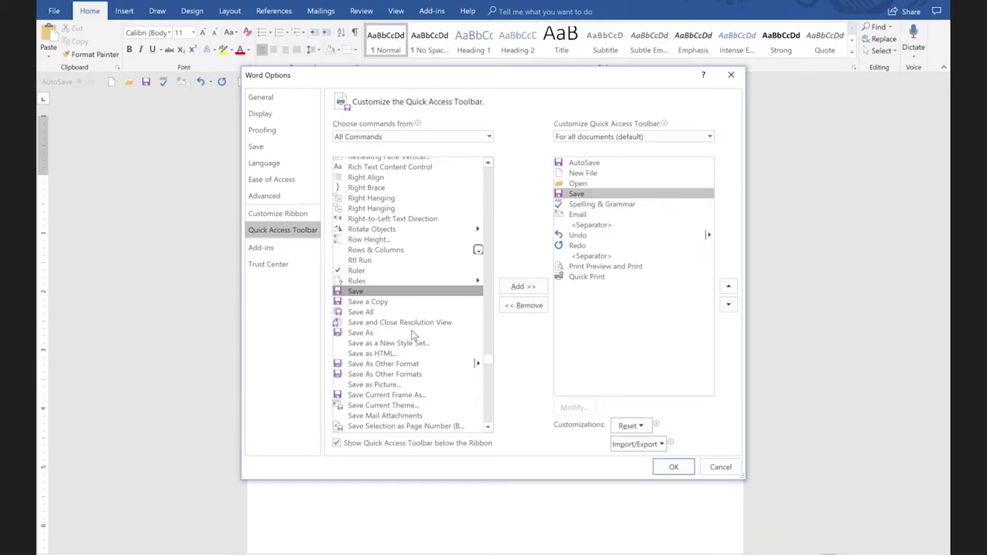
Try adding Save As Other Format after Quick Print and moving it up to directly below Save, and remove it again.
click(376, 364)
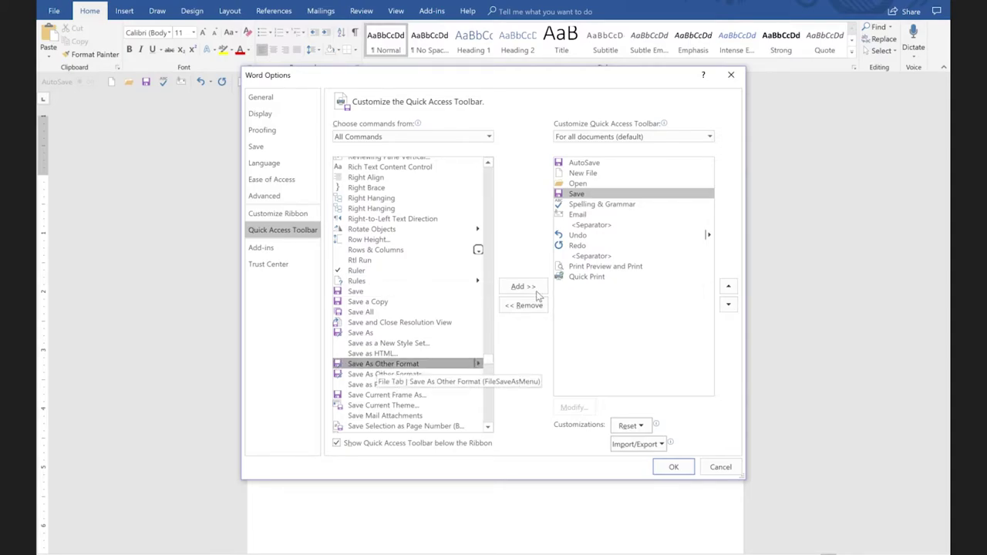
click(582, 280)
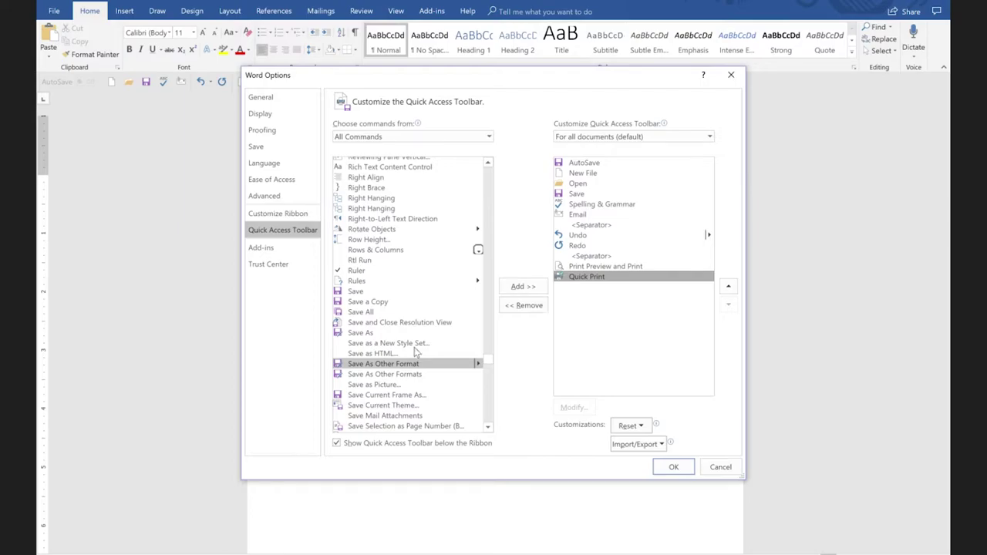
double_click(403, 368)
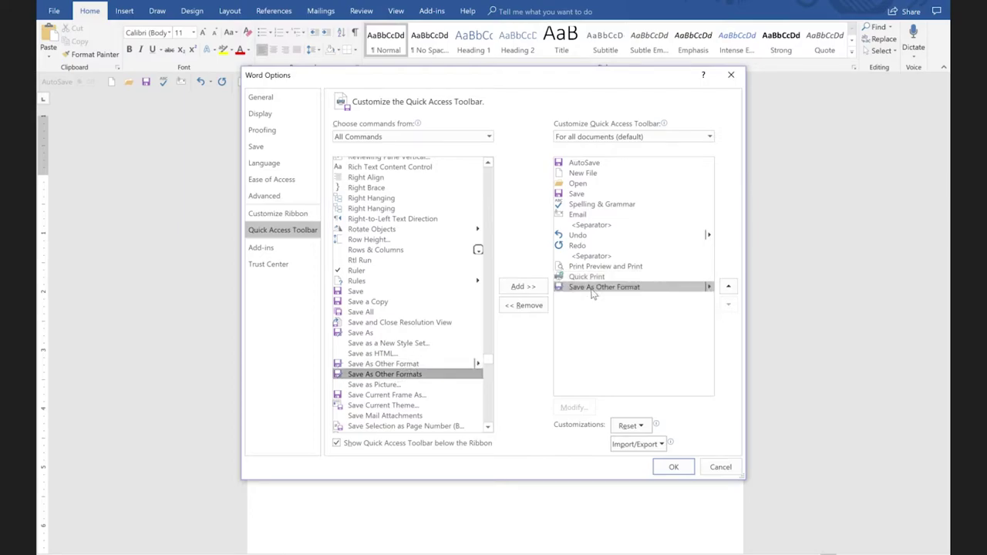
click(728, 289)
click(728, 288)
click(728, 288)
click(728, 288)
click(728, 289)
click(729, 288)
click(728, 288)
click(729, 289)
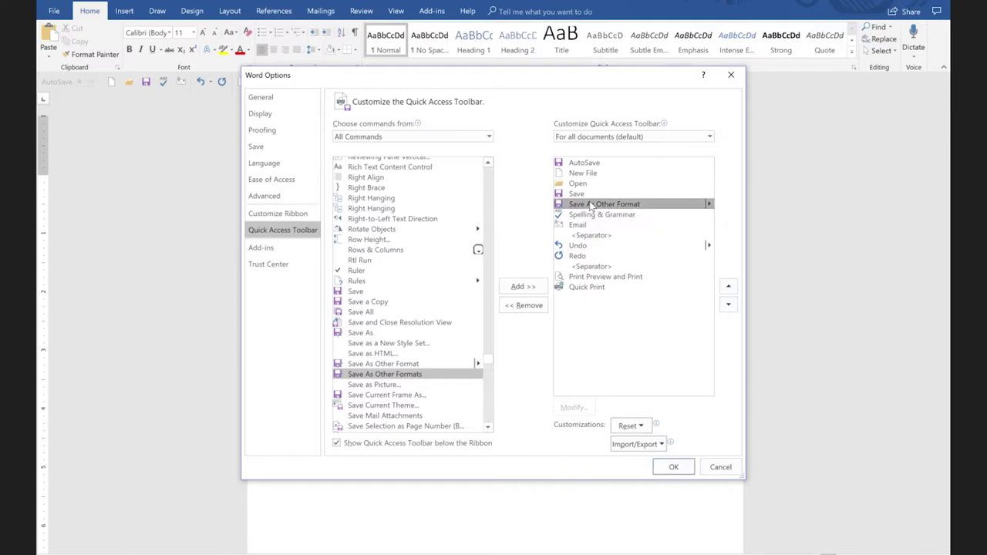
click(524, 306)
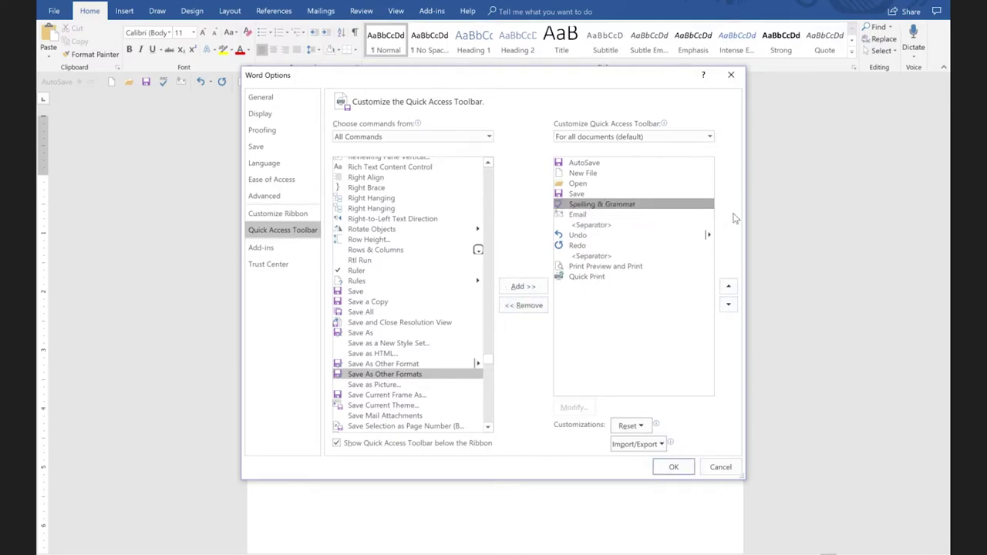
Add Save As Other Format directly below Save by using Save as the insertion point, and apply the toolbar changes.
click(572, 193)
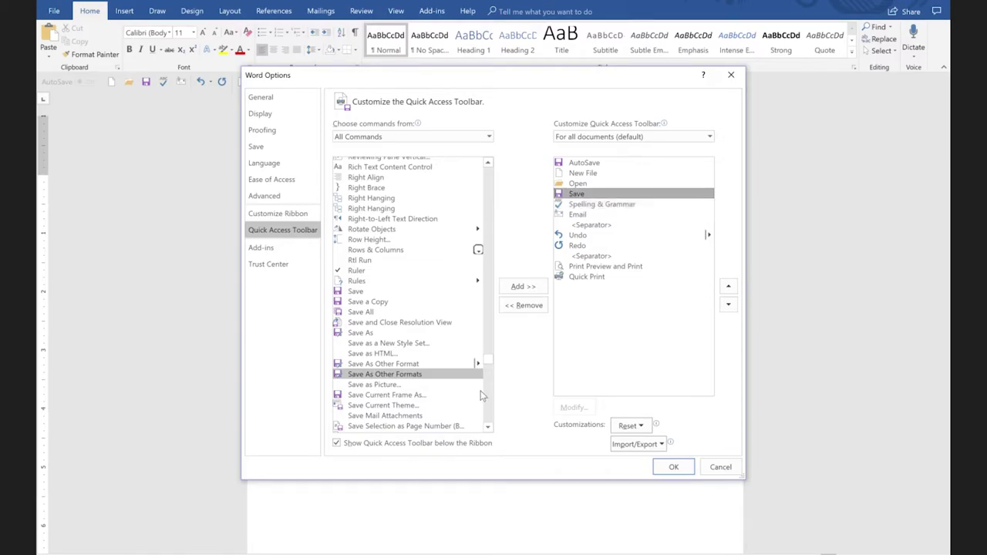
click(381, 363)
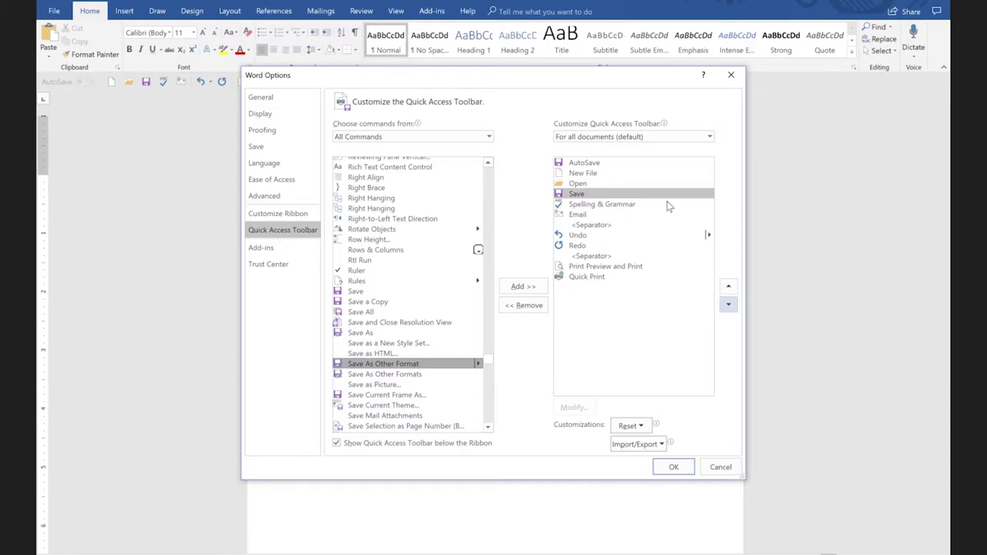
click(582, 197)
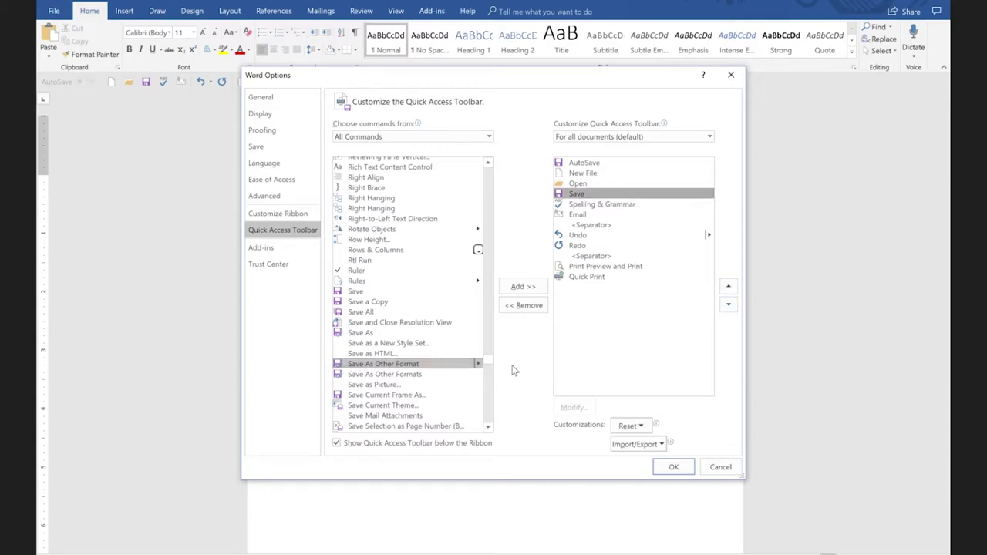
double_click(397, 366)
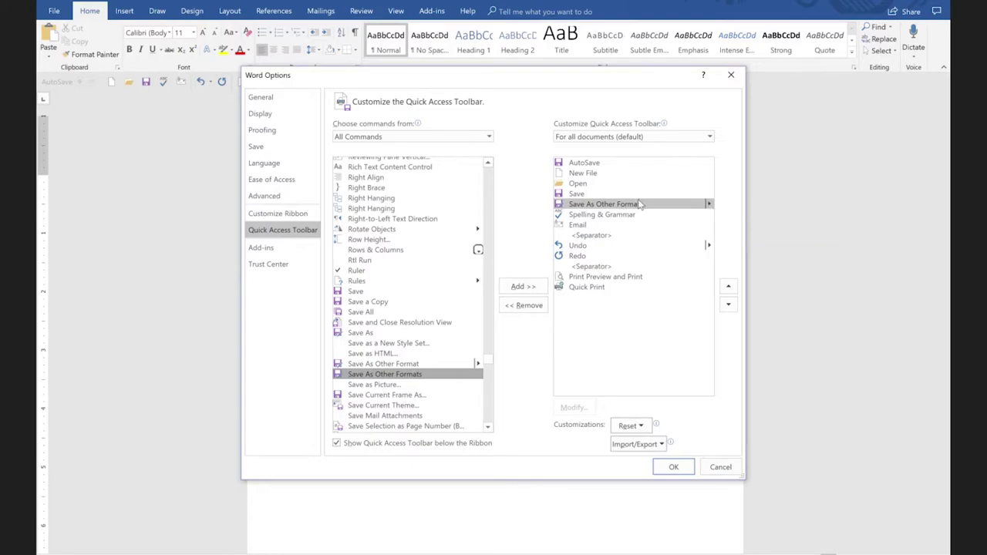
click(673, 467)
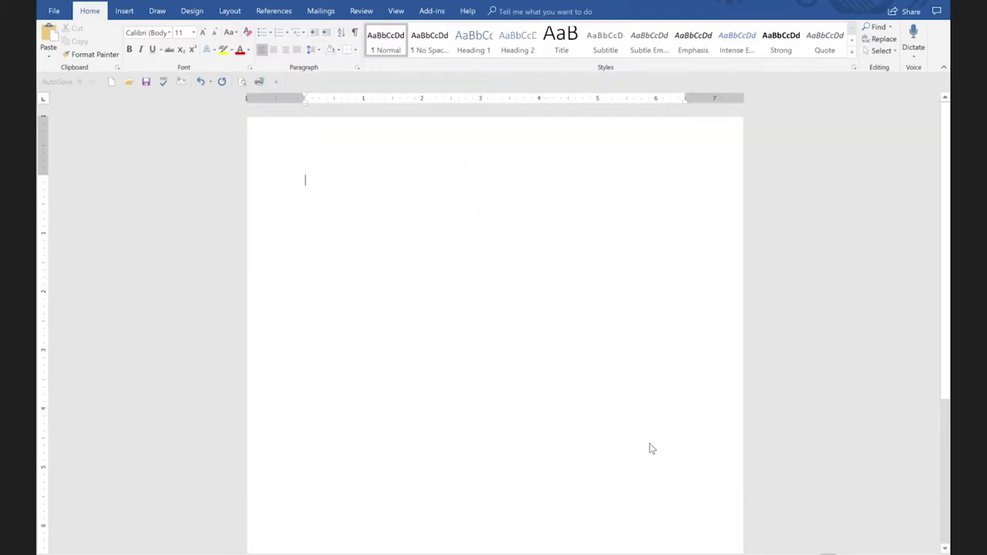
Examine the file formats offered by Save As Other Format, and remove that command from the Quick Access Toolbar.
click(174, 87)
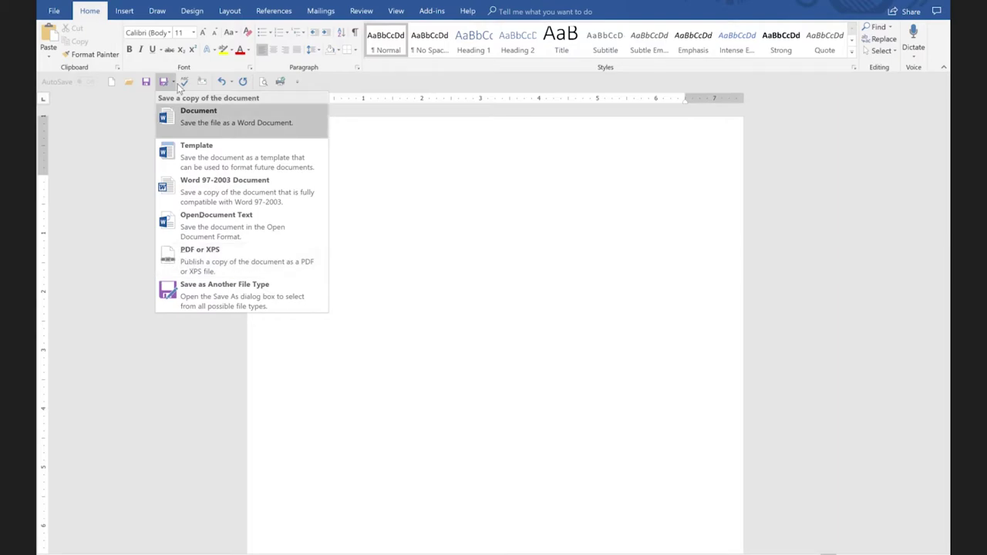
click(214, 265)
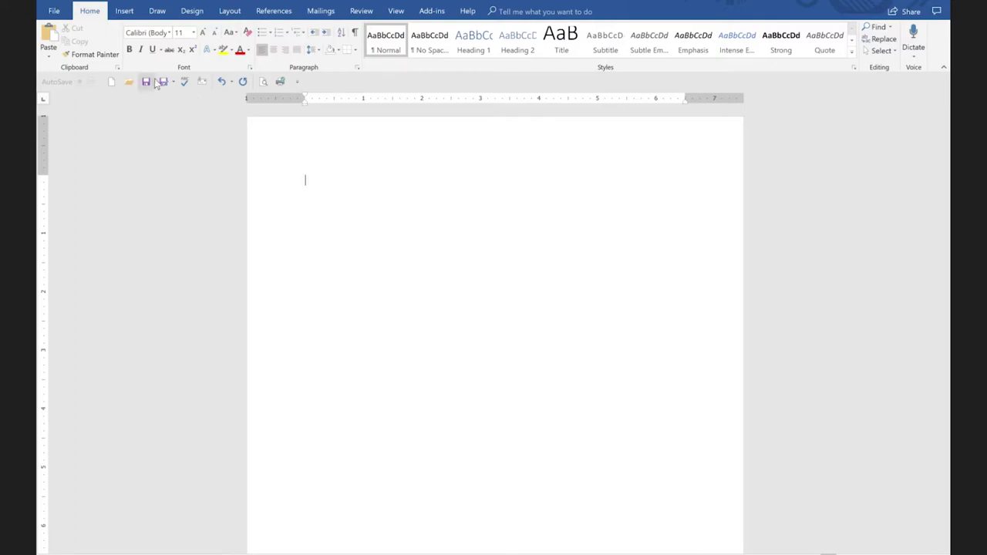
right_click(164, 83)
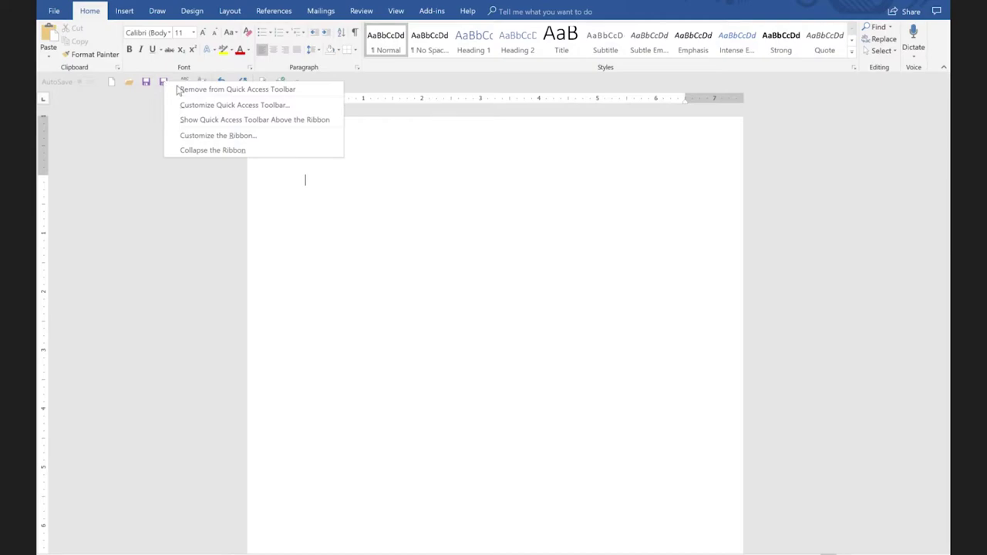
click(186, 90)
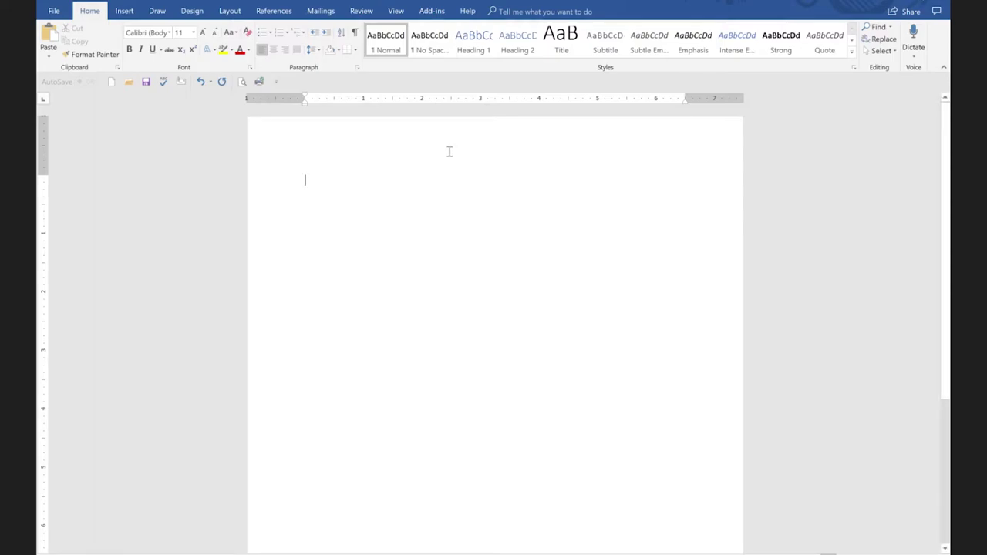
Reopen the Quick Access Toolbar customization, set Email as the insertion point, and list All Commands.
right_click(194, 82)
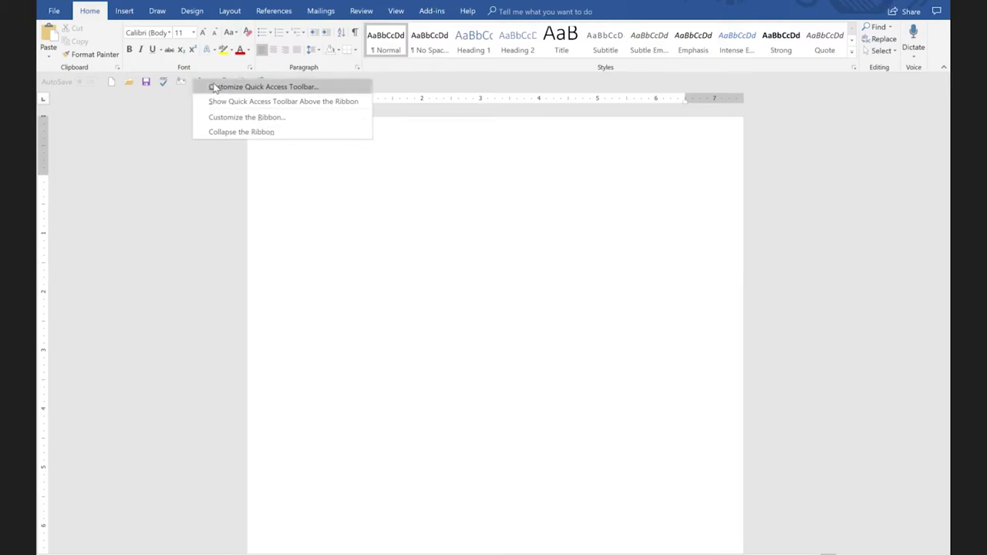
click(216, 87)
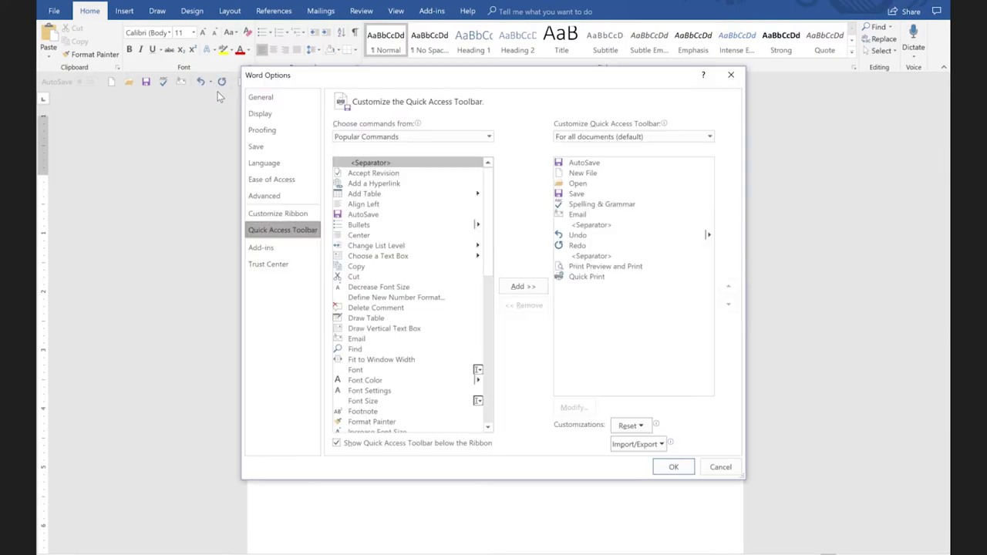
click(576, 219)
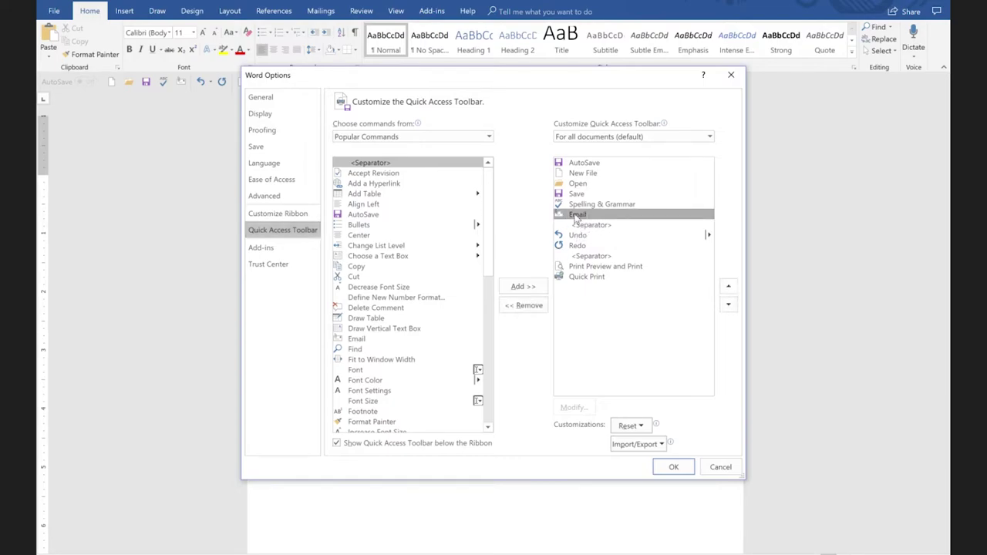
click(397, 139)
click(386, 148)
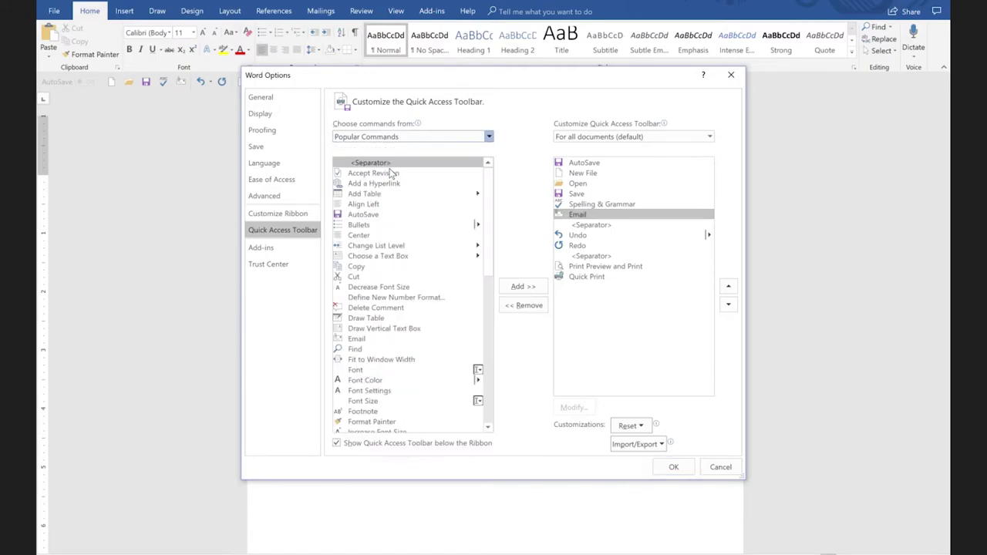
key(Down)
key(Down)
click(369, 217)
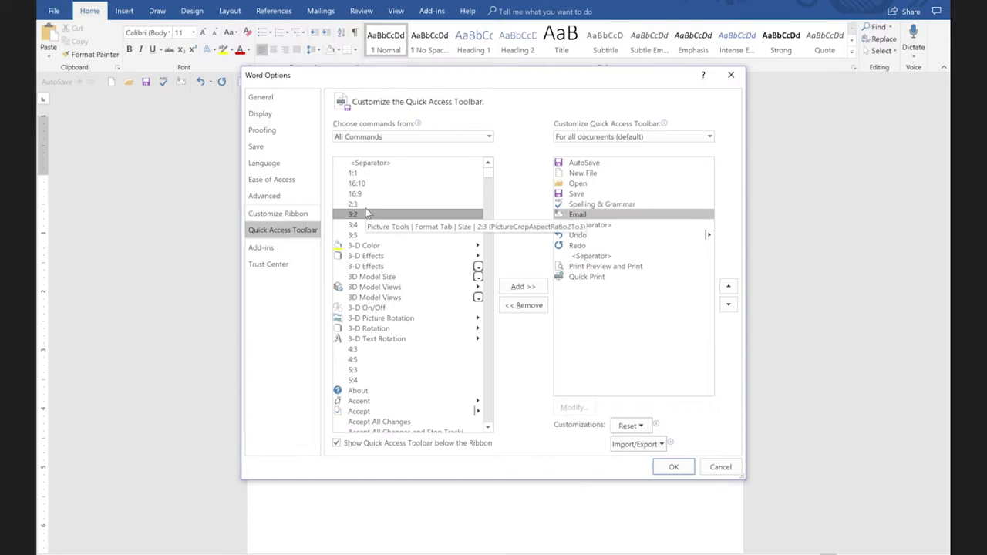
Add Close/Close All from All Commands directly after Email on the Quick Access Toolbar, and apply the customization.
key(c)
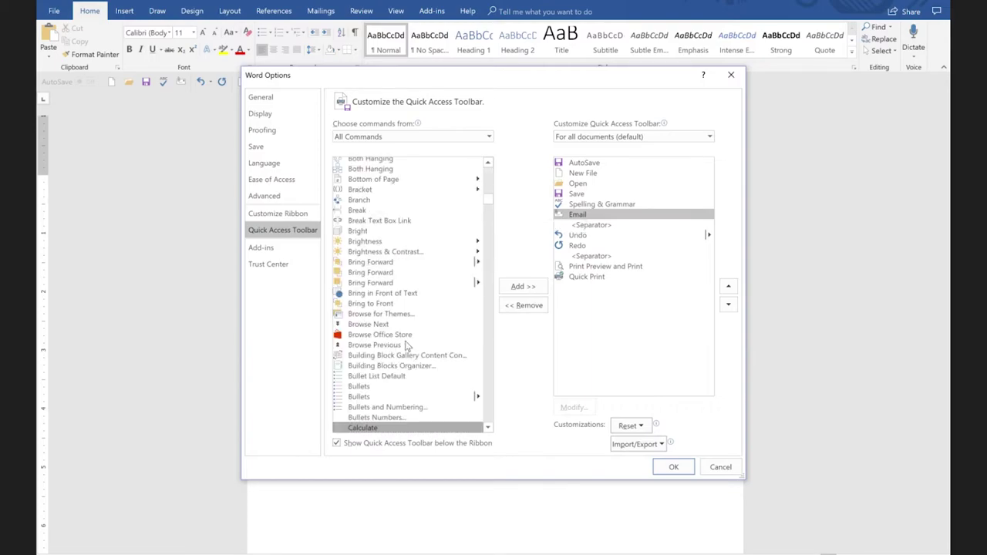
scroll(406, 347, down, 4)
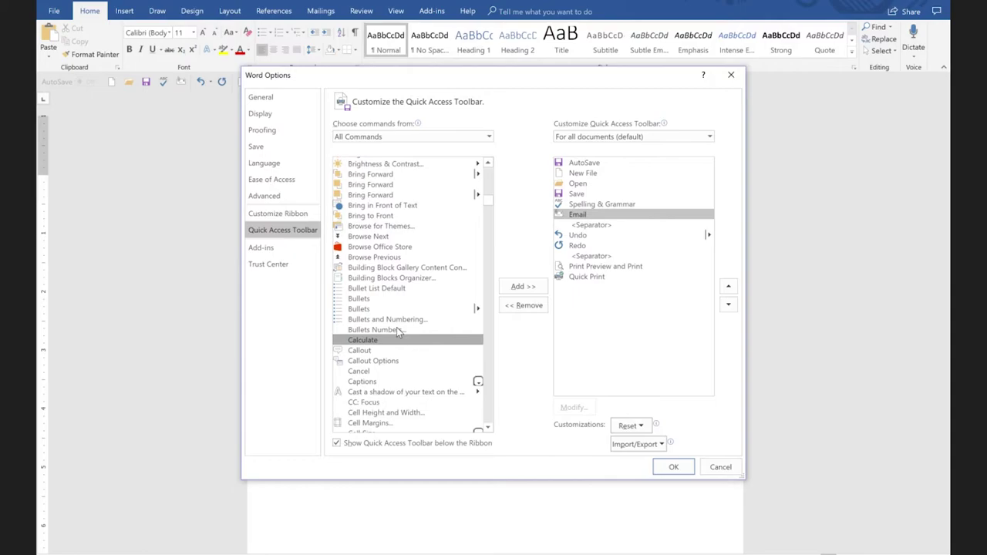
scroll(395, 333, down, 5)
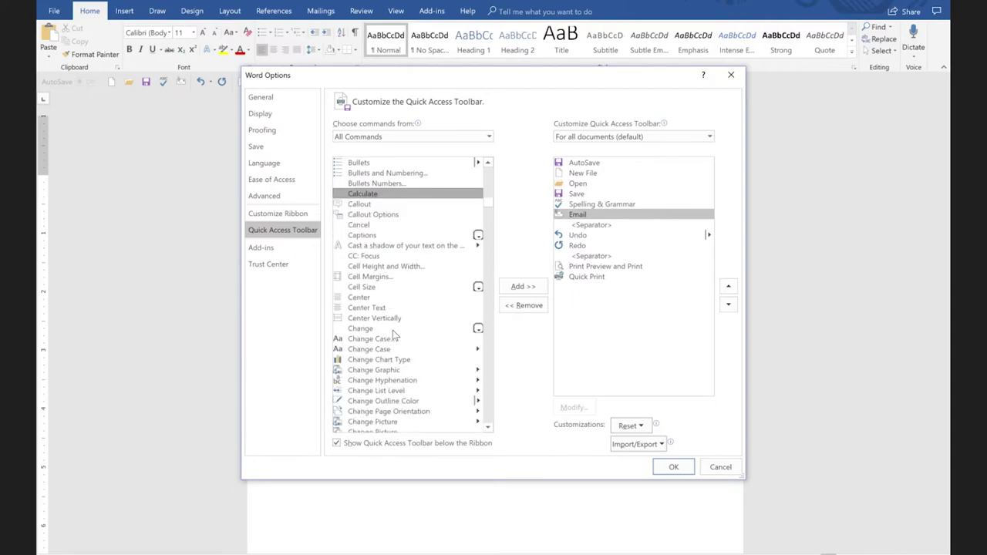
scroll(393, 331, down, 15)
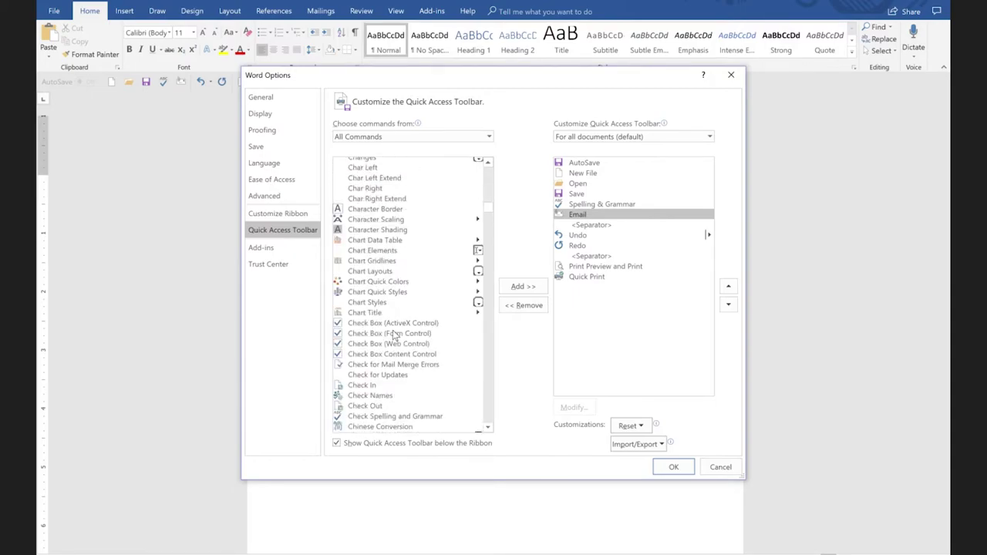
scroll(393, 331, down, 10)
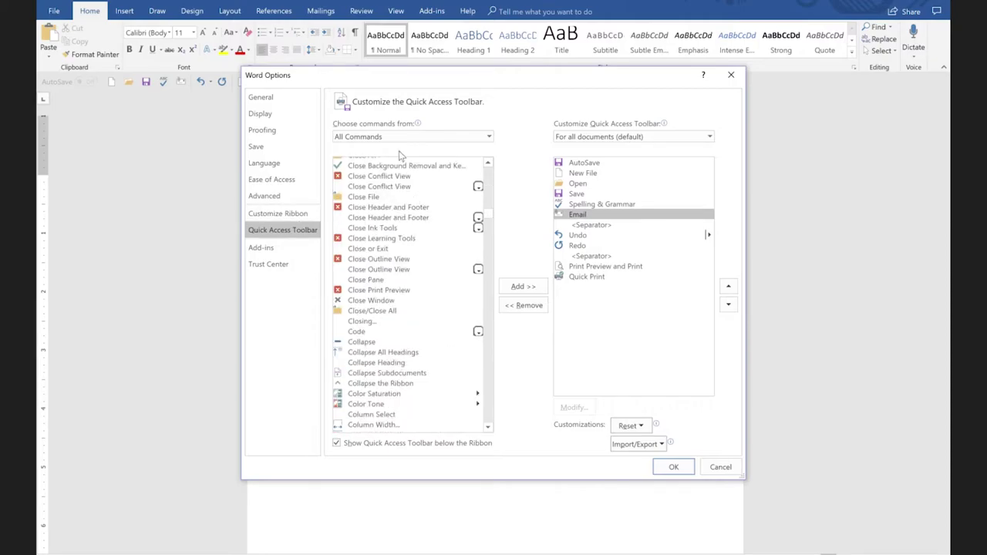
click(361, 312)
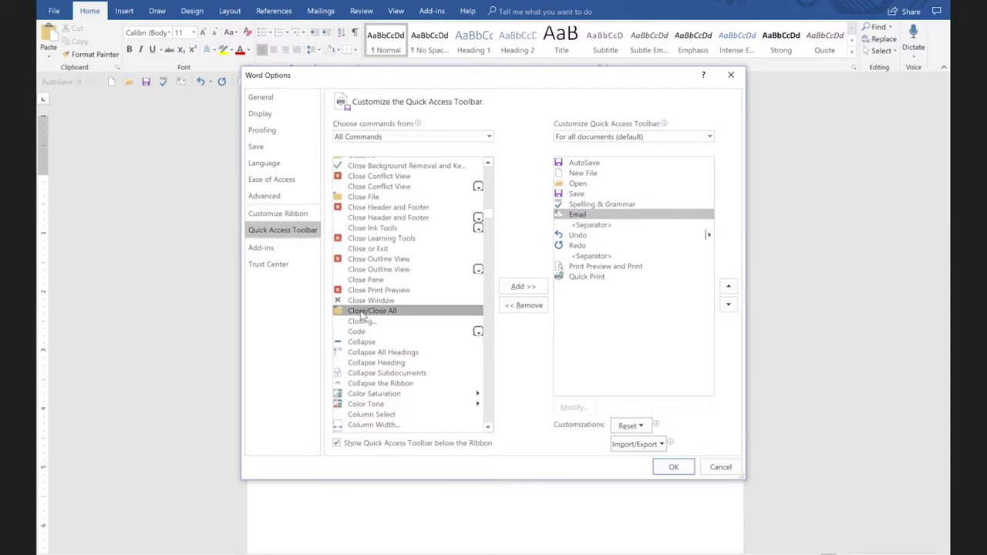
click(575, 215)
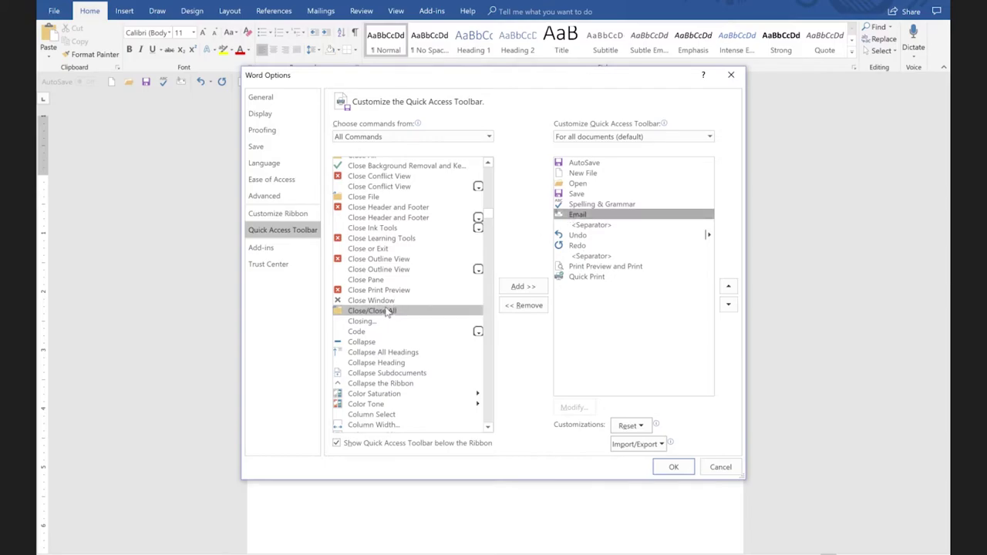
double_click(388, 312)
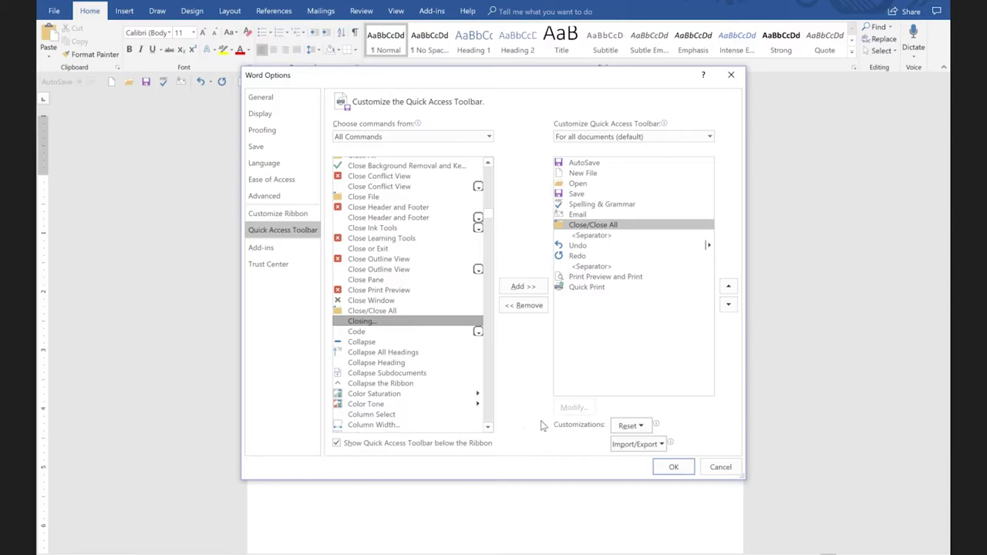
click(674, 468)
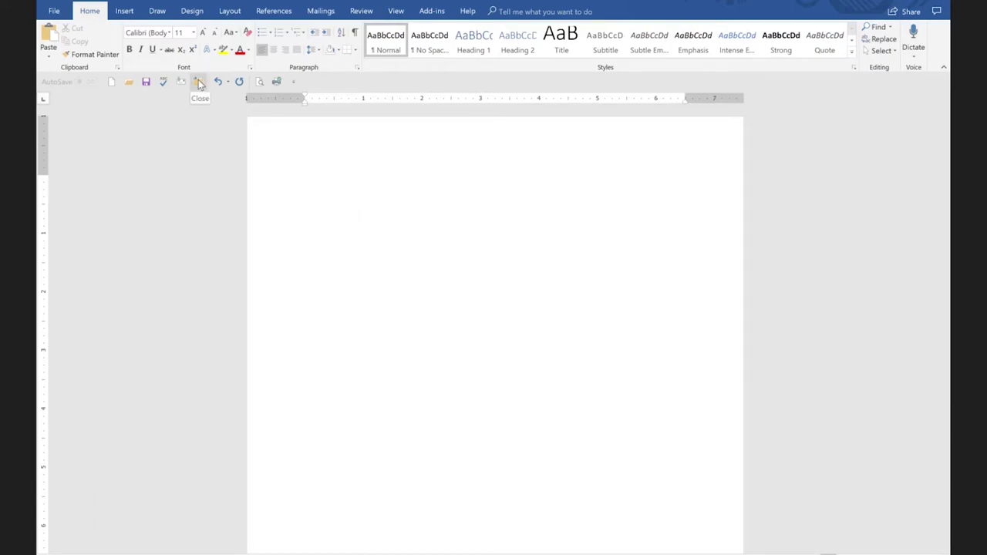
Close Document3 with the newly added Close command, discarding its changes.
click(198, 80)
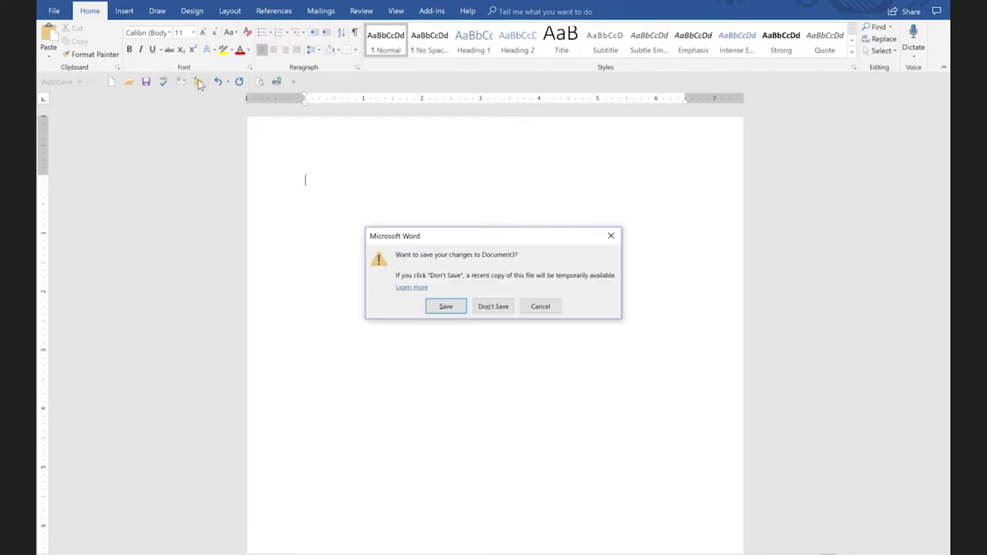
click(493, 306)
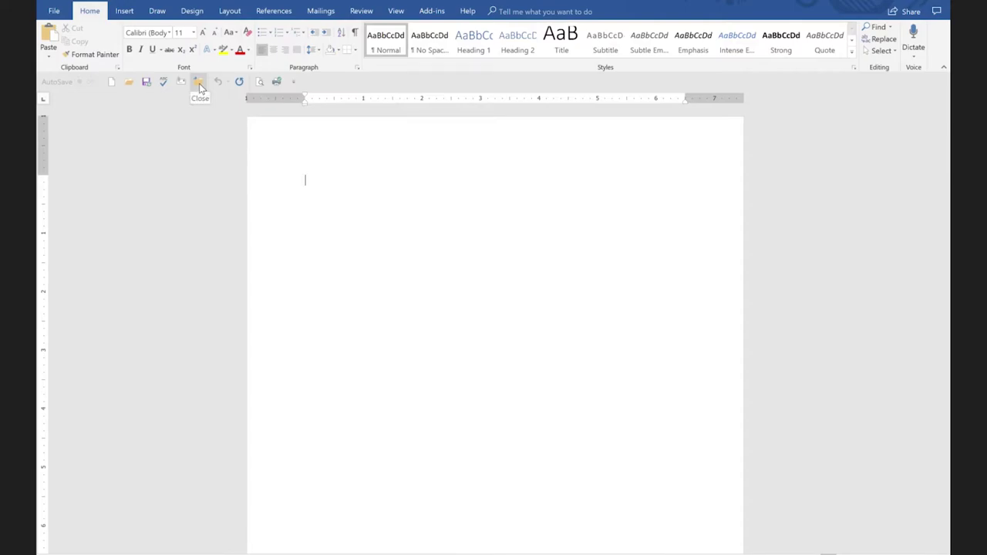
Open a recent Office 2016 Quick Access Toolbars document, cancelling the online sign-in request and dismissing its messages.
click(129, 84)
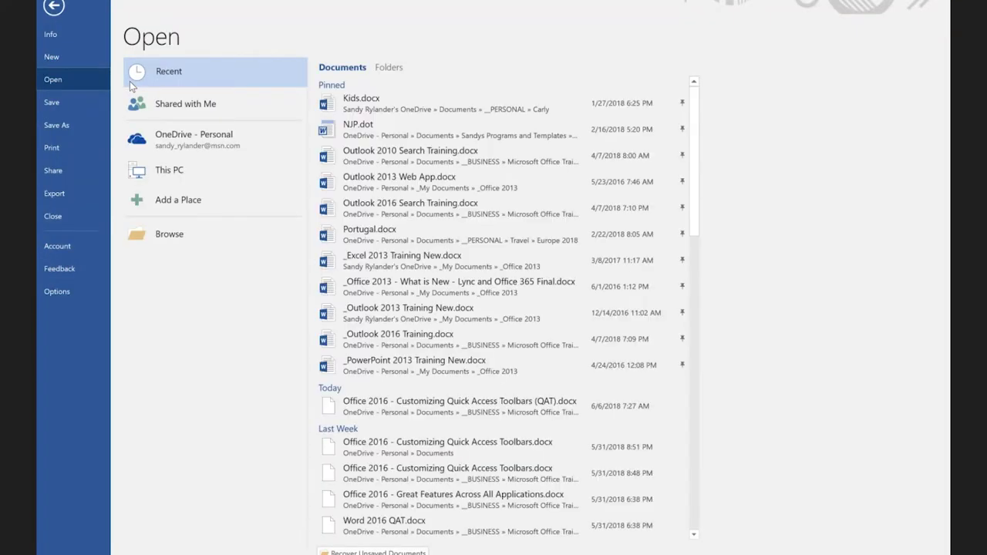
key(Escape)
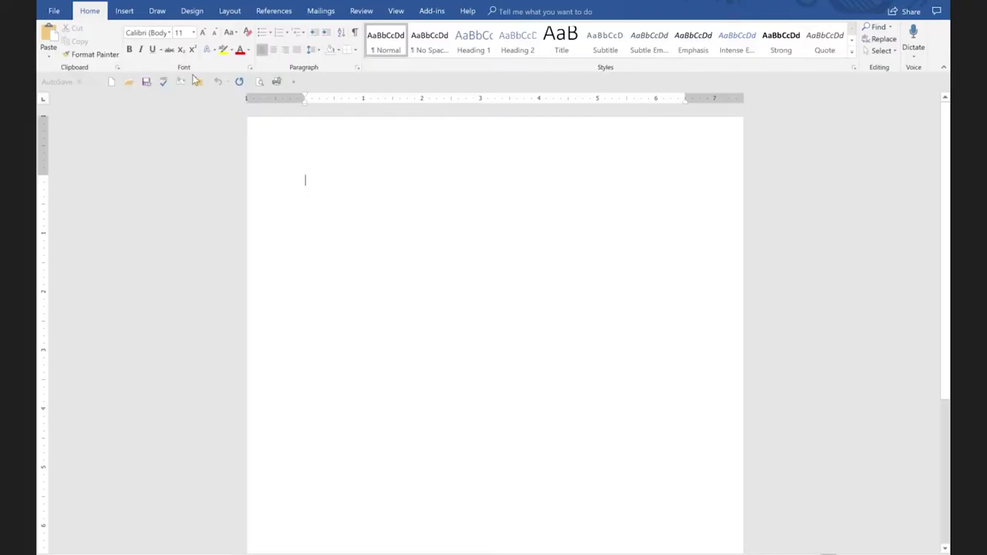
click(128, 82)
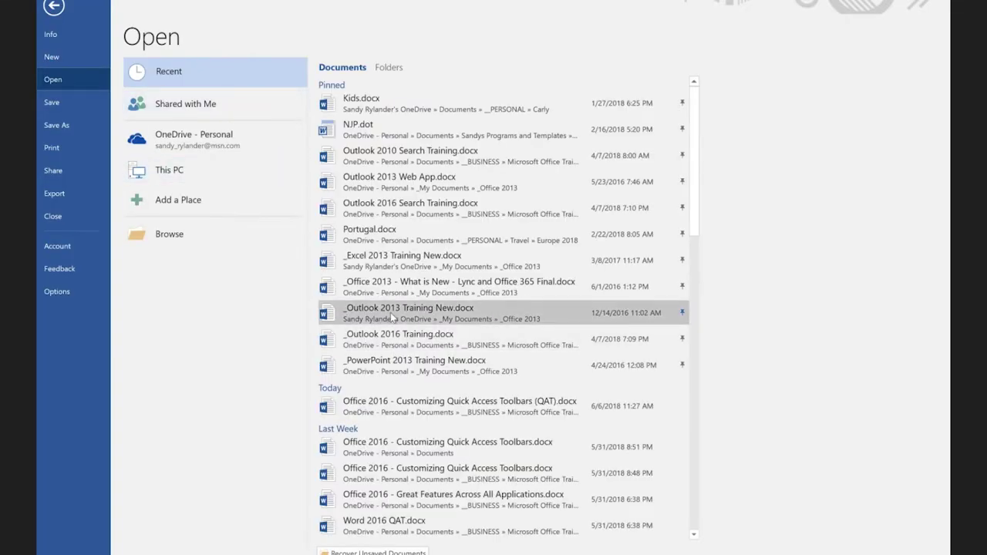
key(Escape)
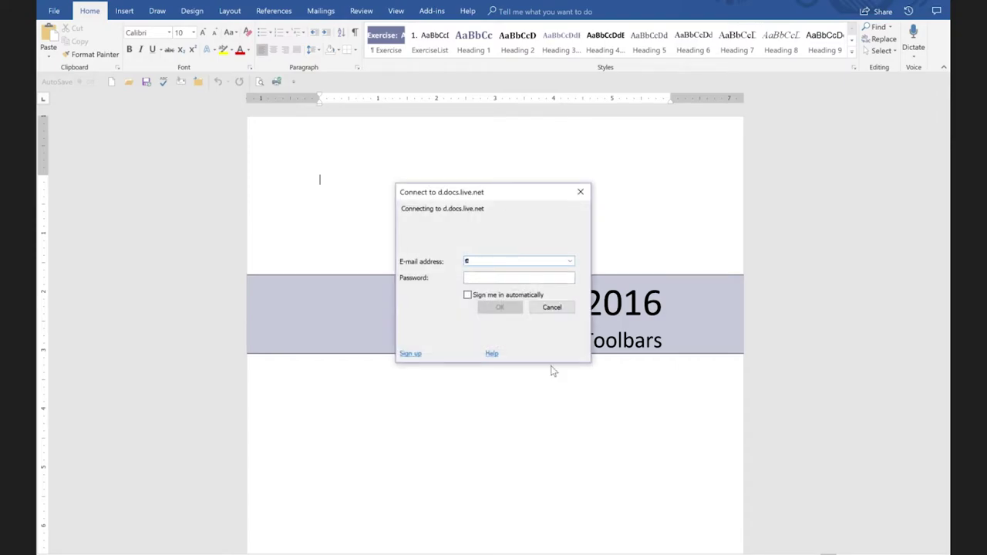
click(562, 308)
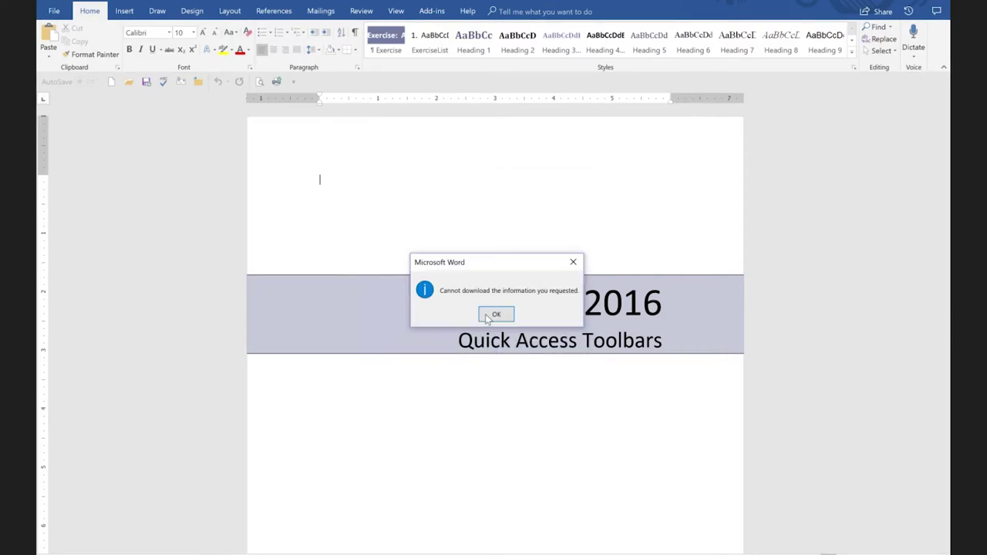
click(498, 315)
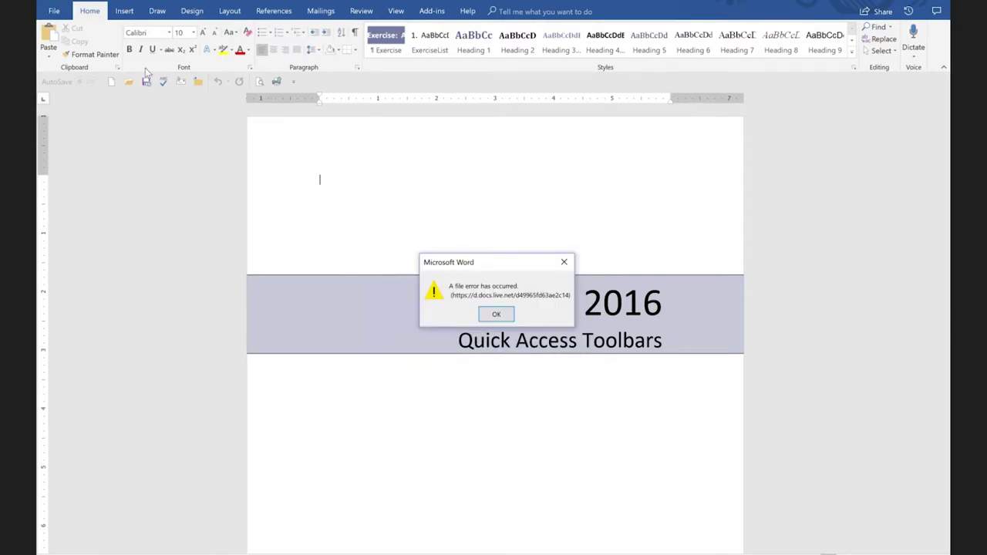
click(498, 314)
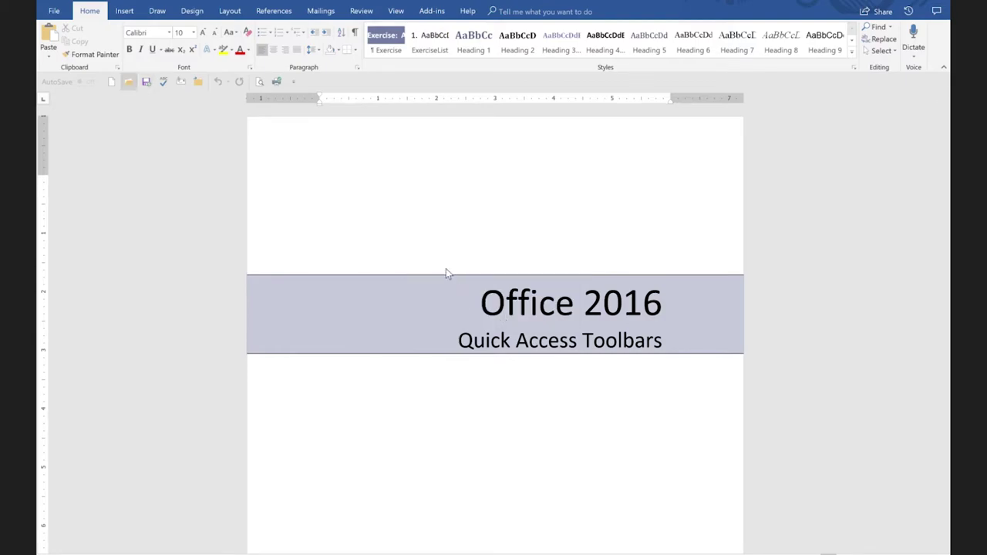
Open the pinned document Outlook 2010 Search Training.docx as well.
key(ctrl+o)
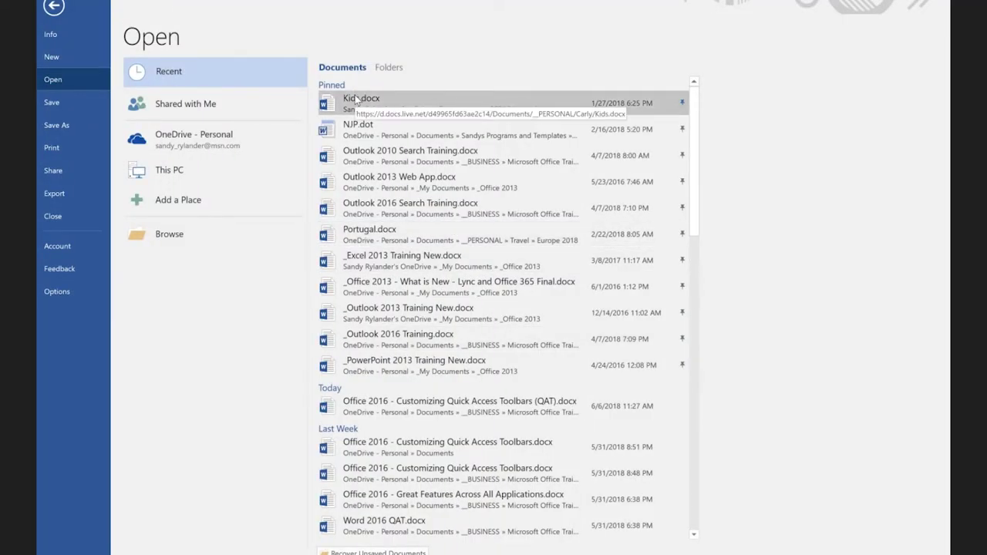
click(382, 167)
key(Escape)
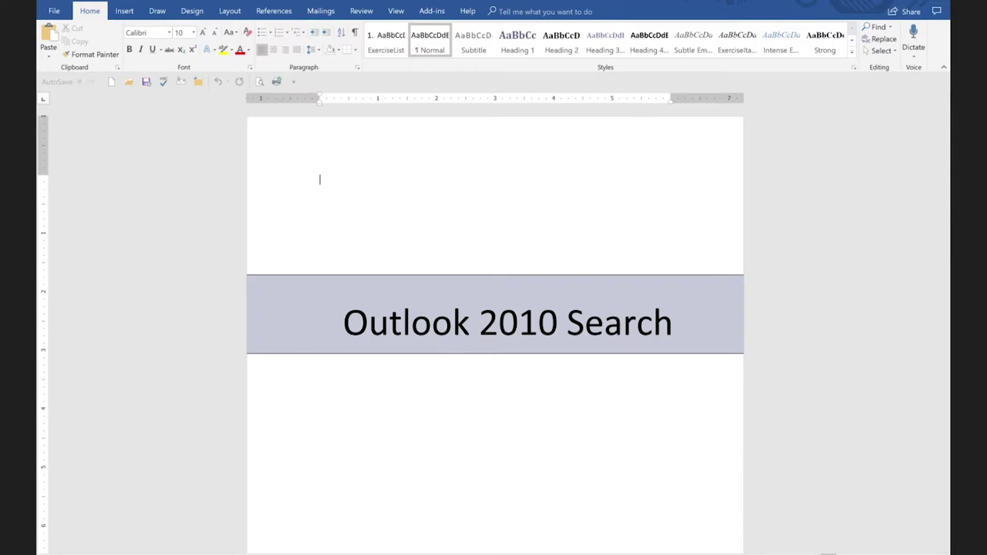
Close the open documents one after another with the toolbar's Close command, and create a new blank document.
mouse_move(606, 533)
click(198, 82)
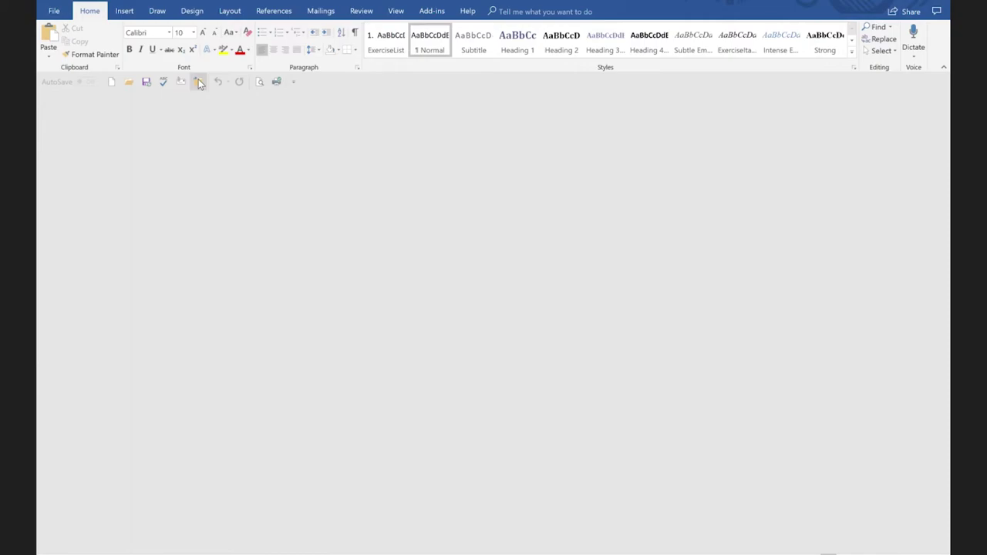
click(198, 82)
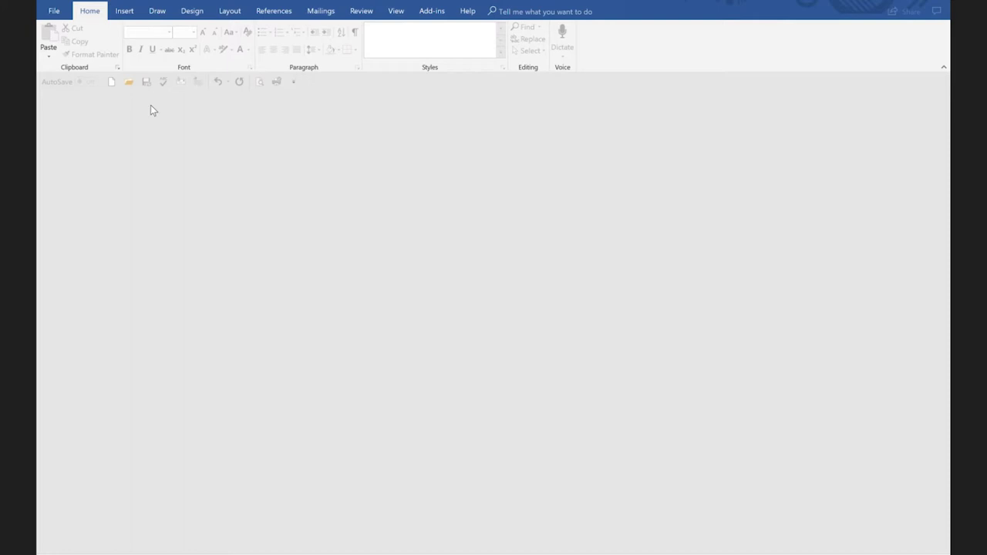
click(112, 82)
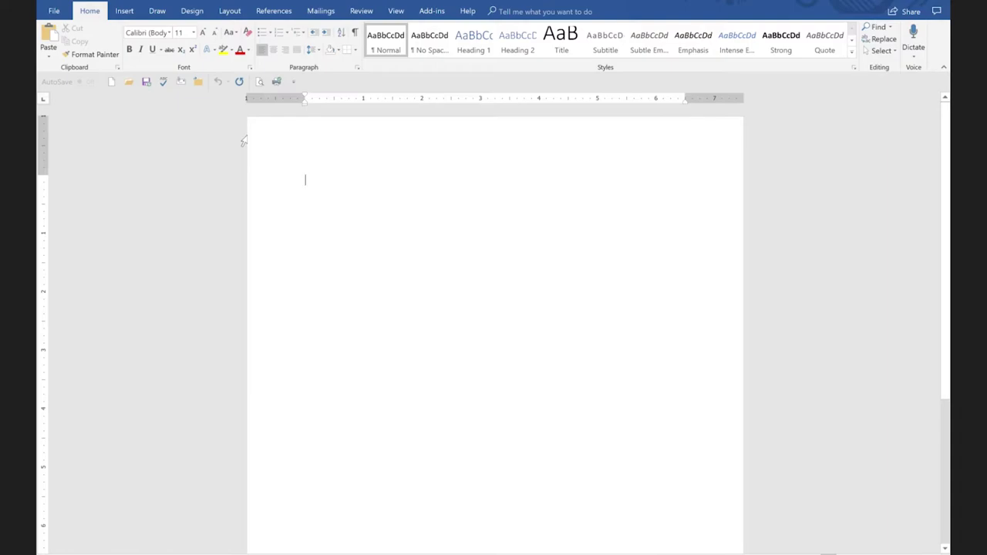
Reopen the Quick Access Toolbar customization and switch the command source from Popular Commands to All Commands.
right_click(182, 81)
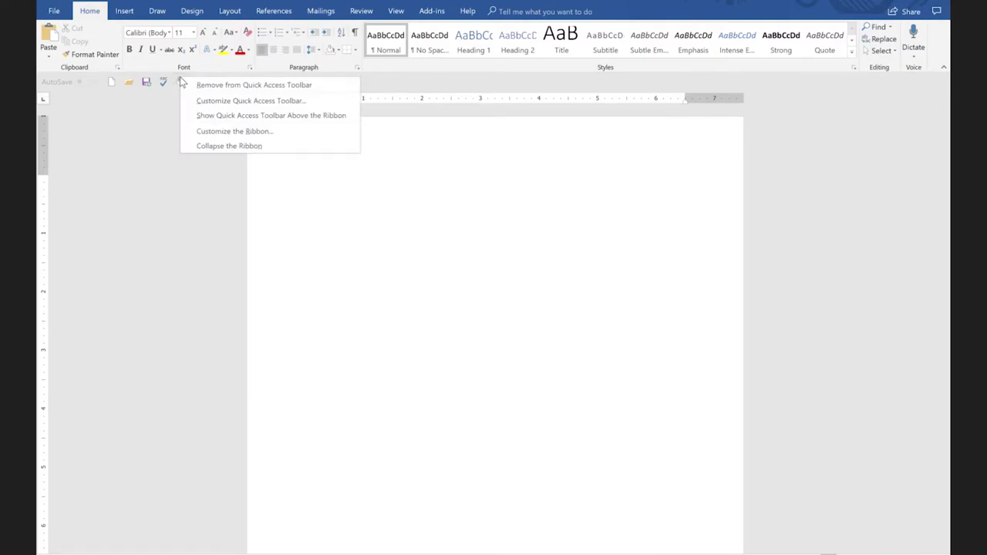
click(207, 102)
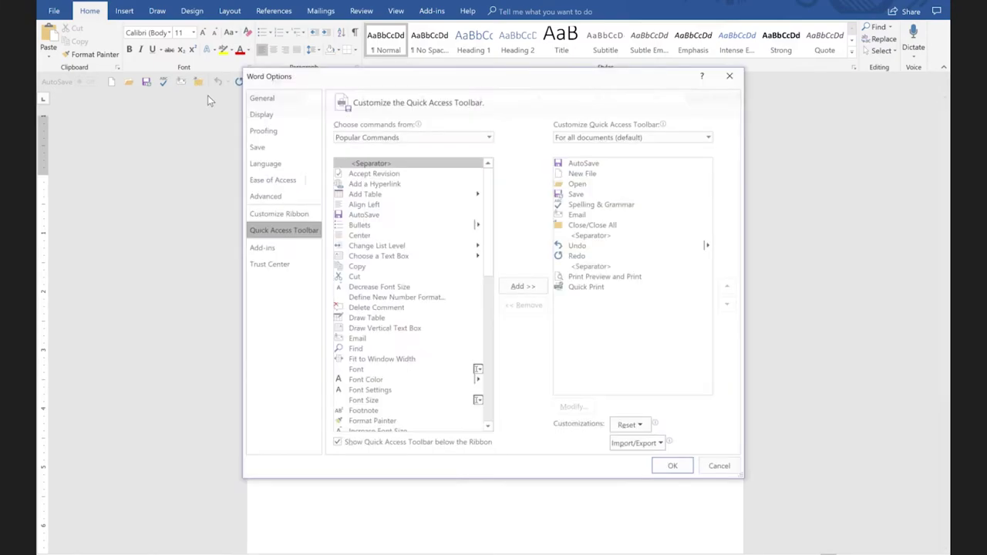
scroll(423, 275, down, 5)
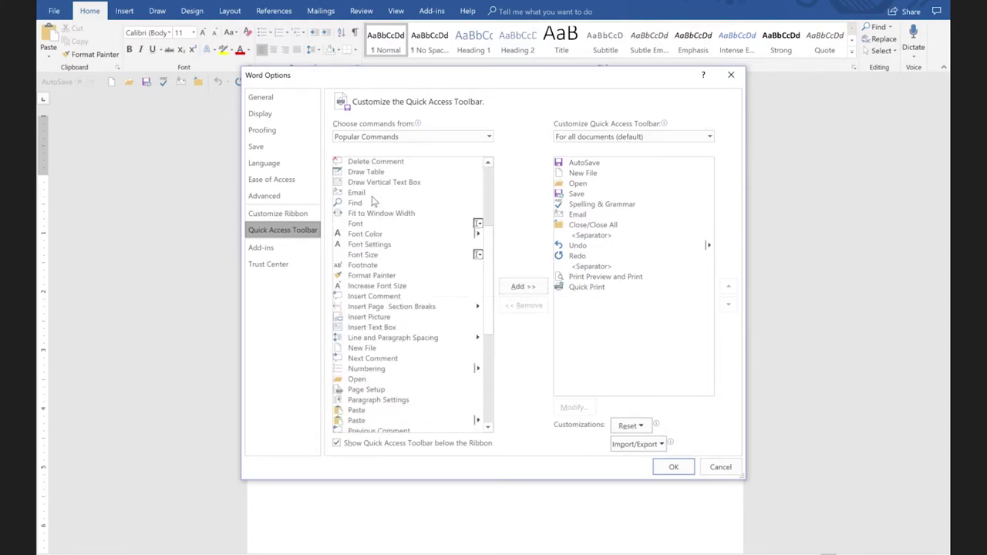
click(369, 142)
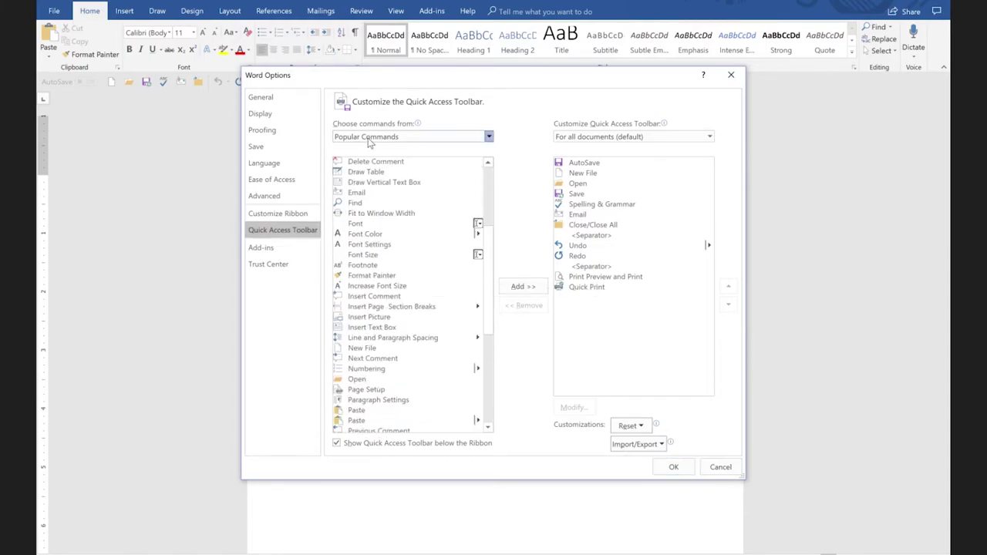
click(369, 173)
Add E-mail as PDF Attachment directly after Email on the Quick Access Toolbar, and apply the customization.
click(375, 226)
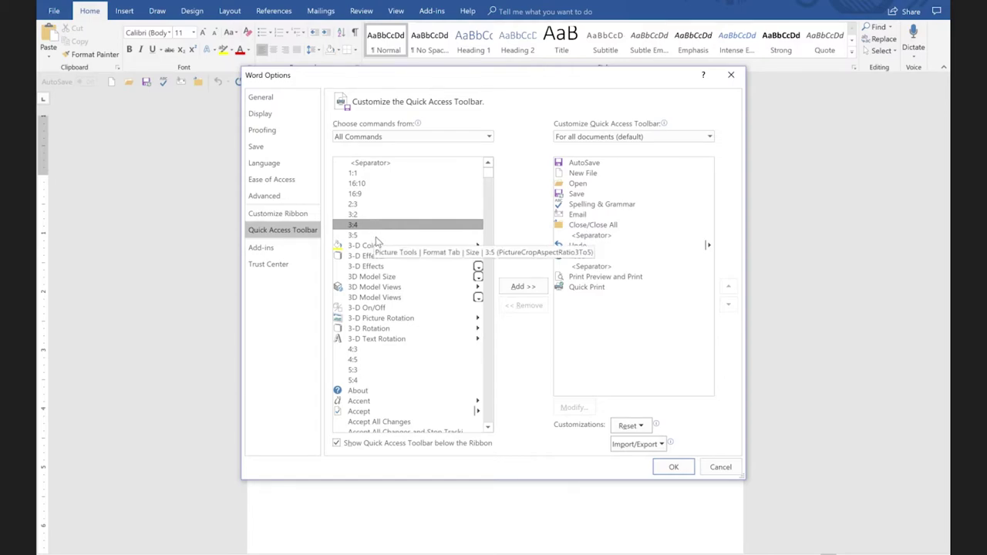
key(e)
scroll(447, 360, down, 5)
scroll(449, 362, down, 10)
scroll(450, 362, down, 4)
click(385, 166)
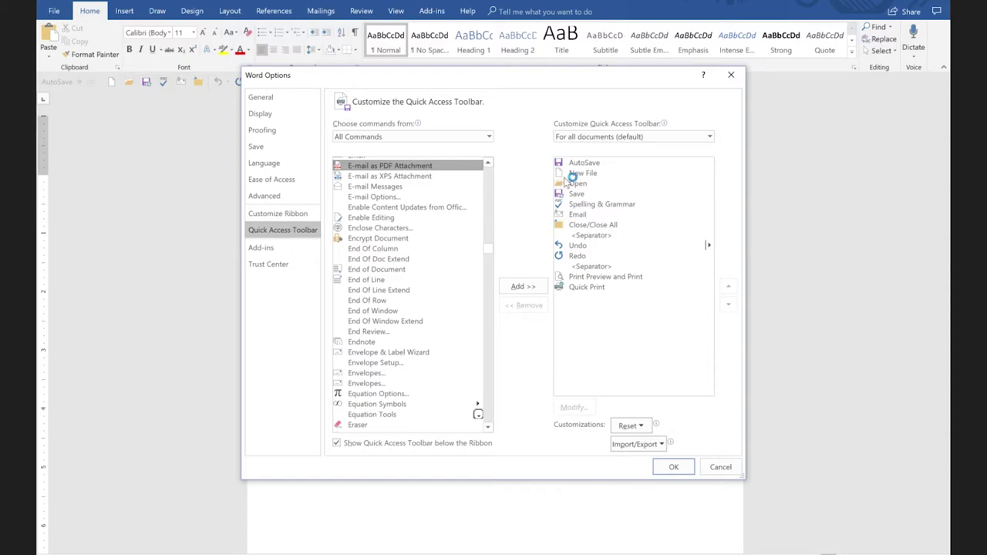
click(577, 216)
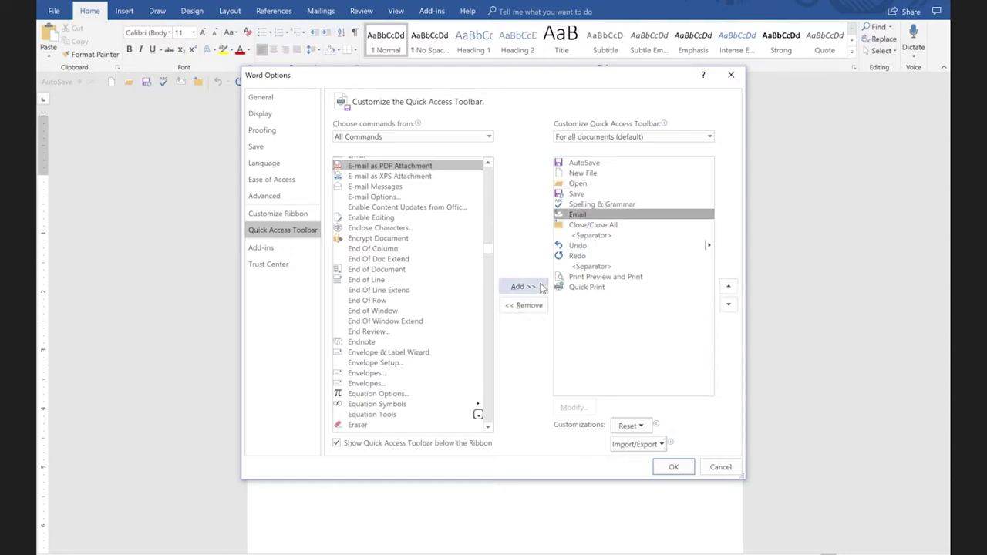
double_click(371, 168)
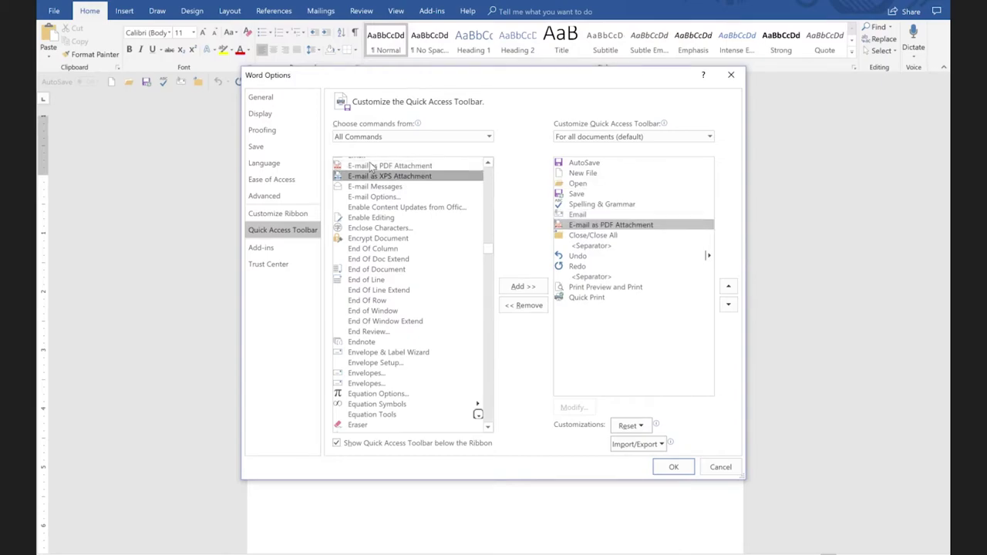
click(668, 468)
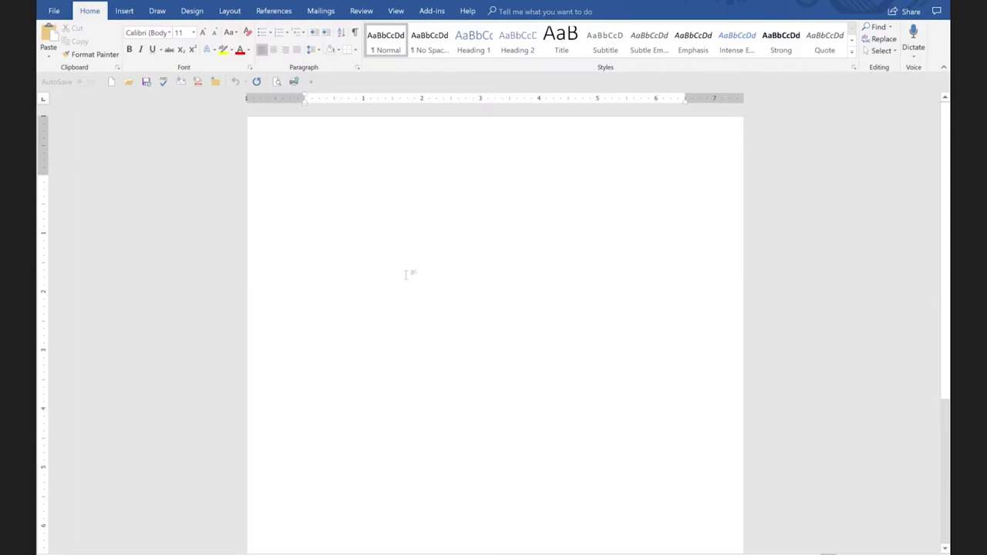
Enter the sample text "lksdjfskaldfjaslkdfjaskd", create an e-mail with the document attached as a PDF, and switch back to Word.
text(lksdjfskaldfjaslkdfjaskd)
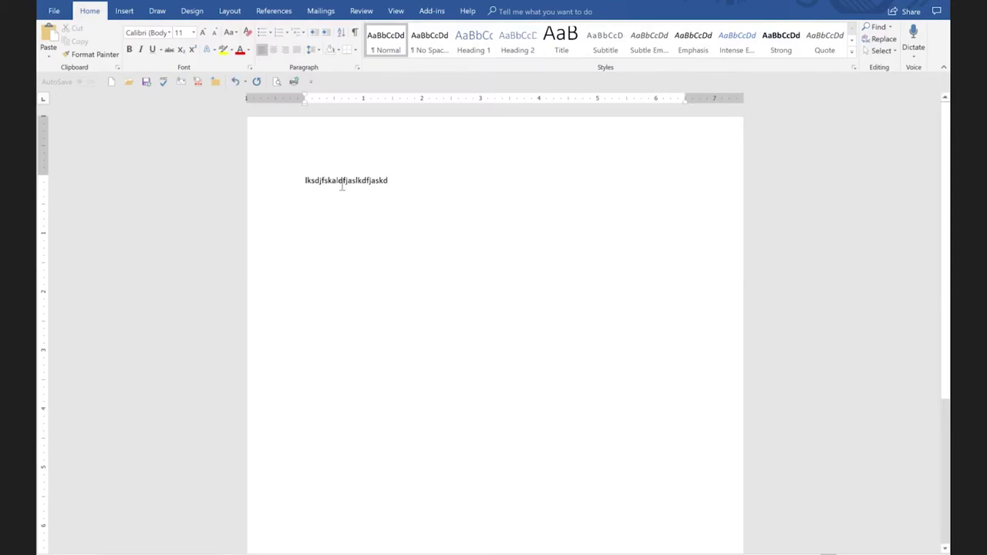
click(198, 84)
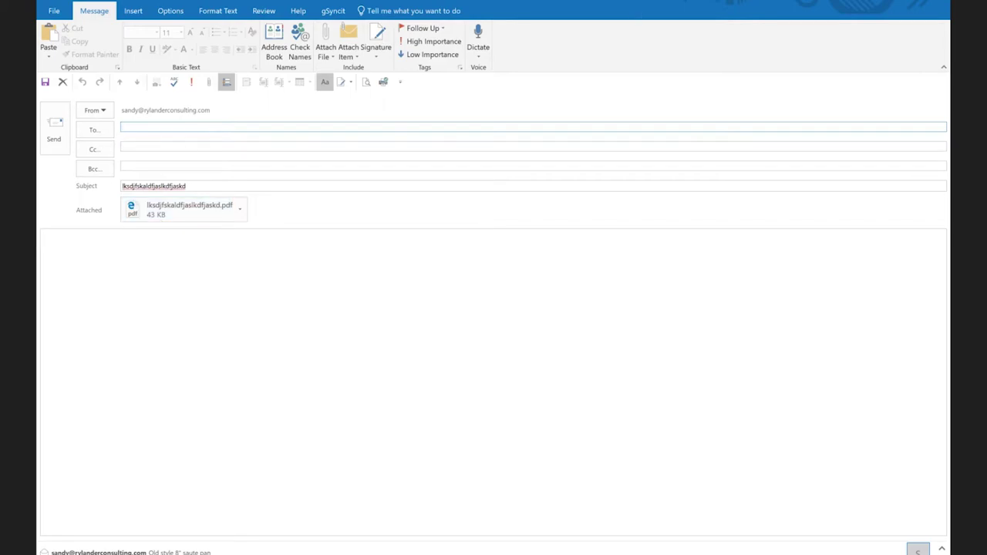
key(alt+Tab)
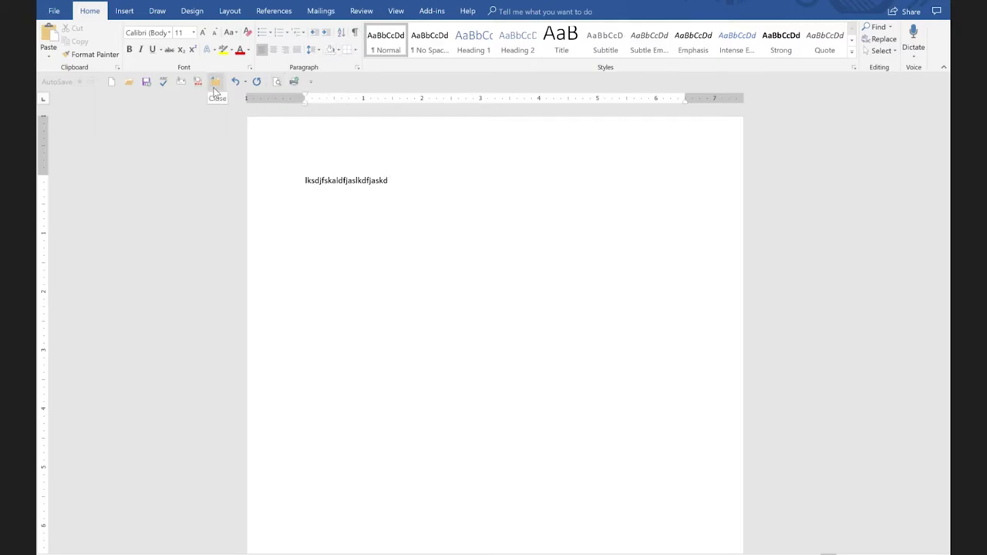
Add the Show/Hide paragraph marks and Format Painter commands to the Quick Access Toolbar.
click(355, 35)
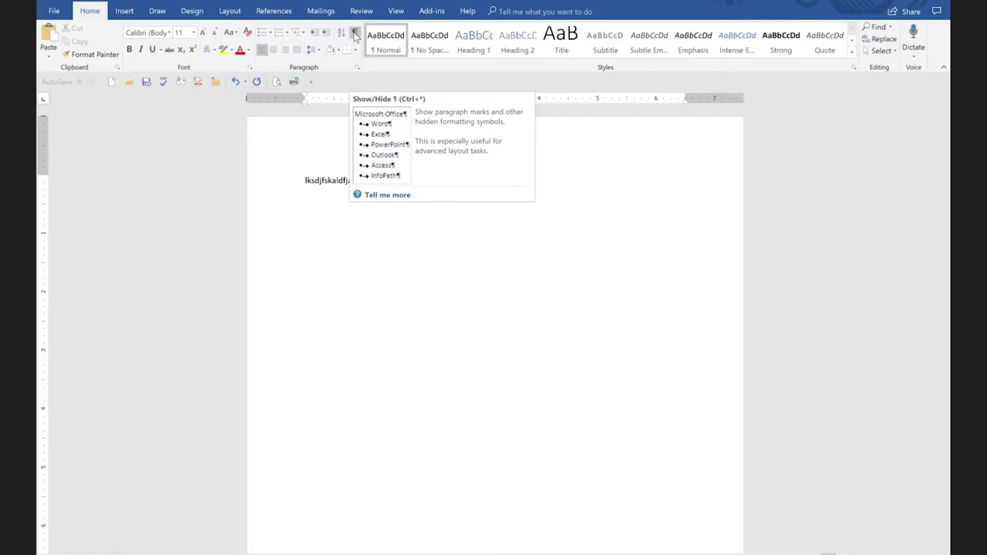
right_click(354, 34)
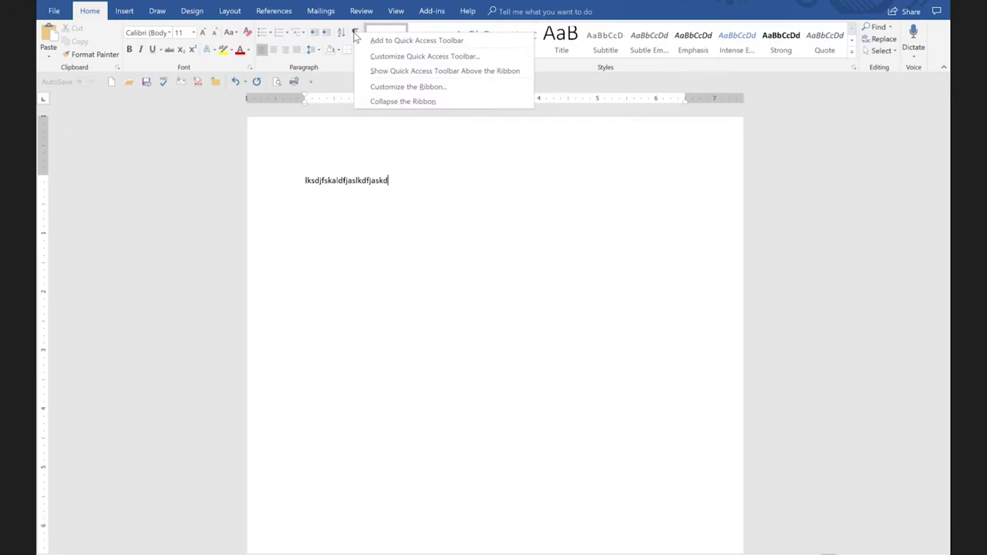
click(409, 40)
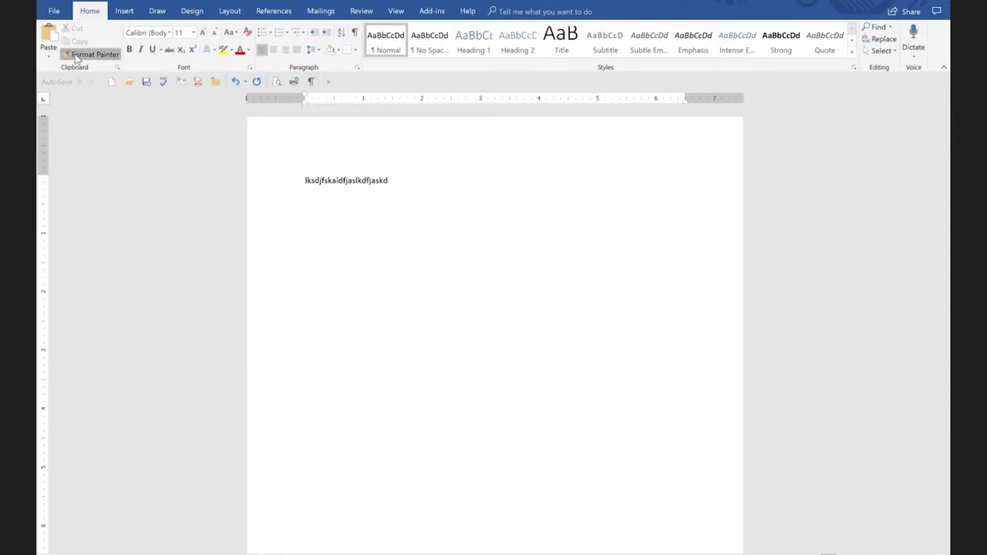
right_click(77, 59)
click(98, 65)
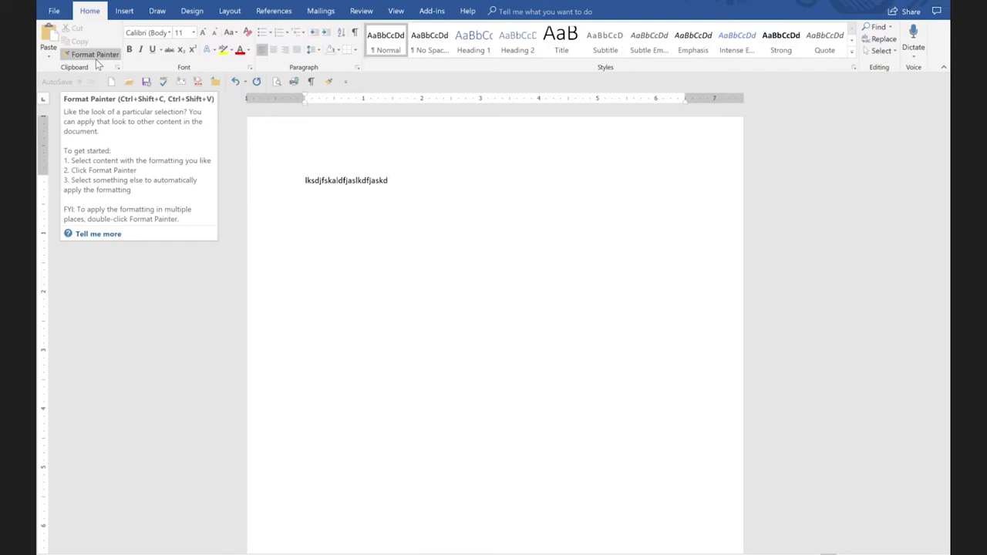
Add the Screenshot and Screen Clipping commands to the Quick Access Toolbar.
click(124, 12)
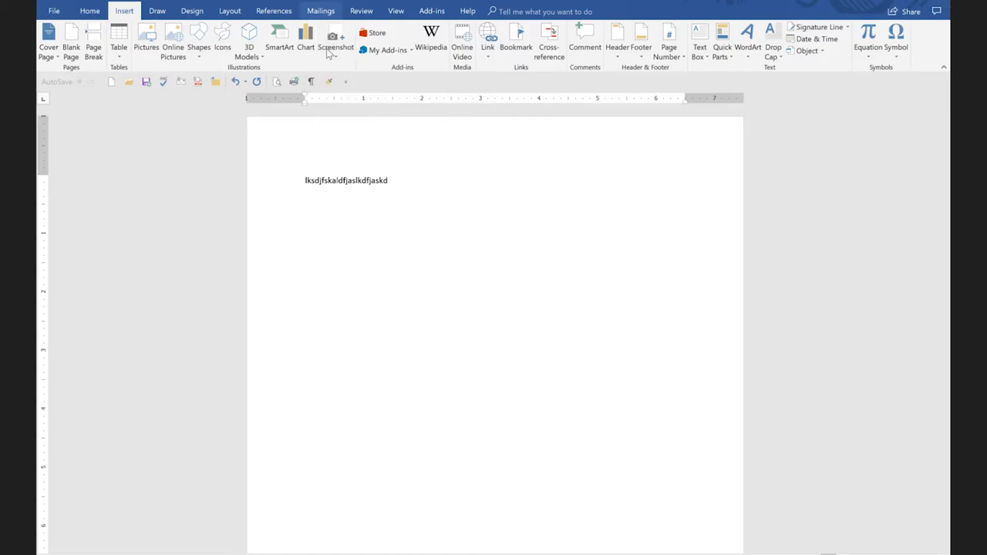
click(332, 37)
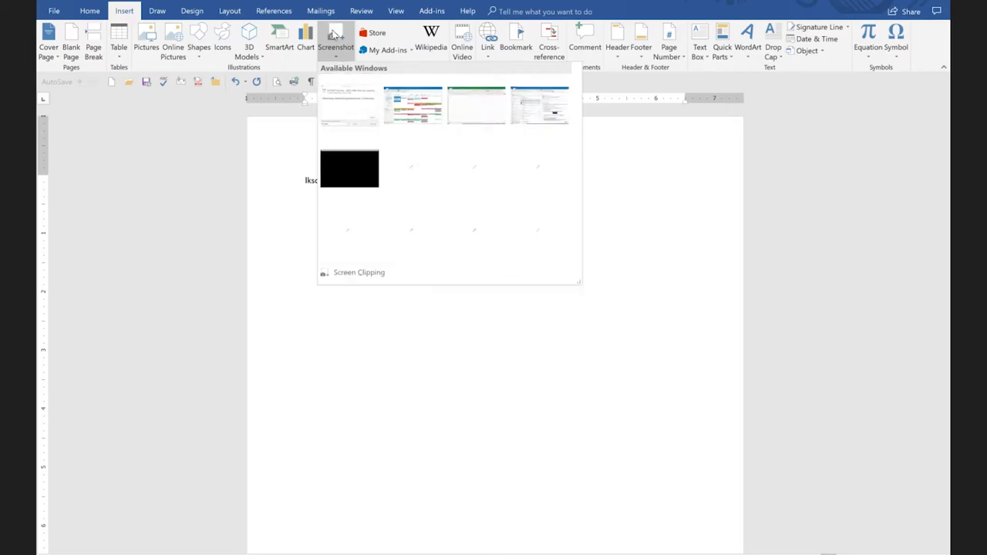
right_click(334, 33)
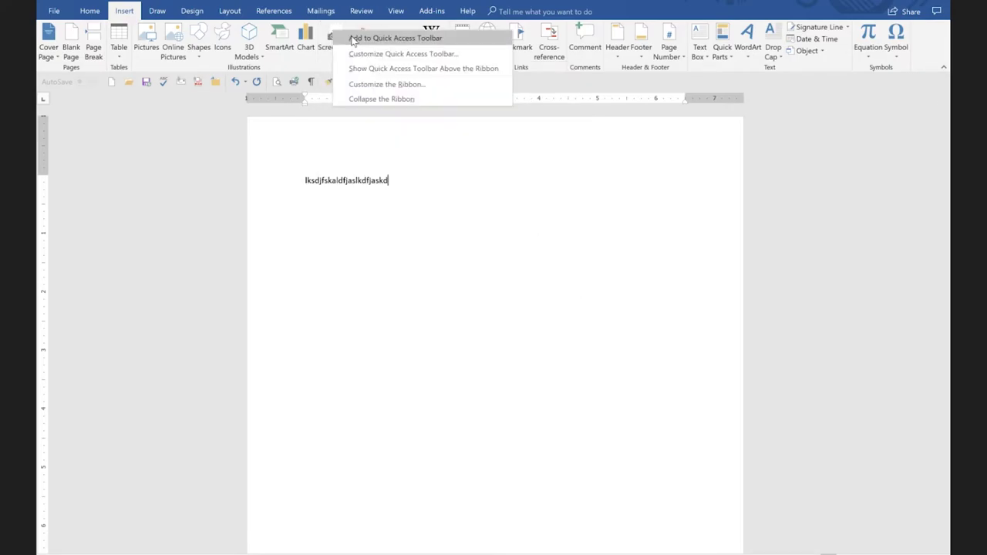
click(334, 42)
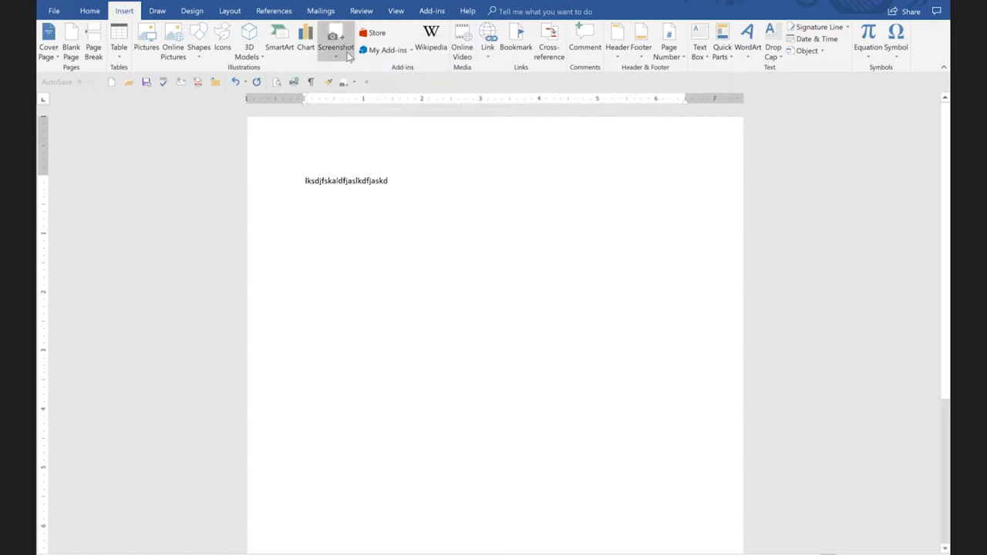
click(336, 60)
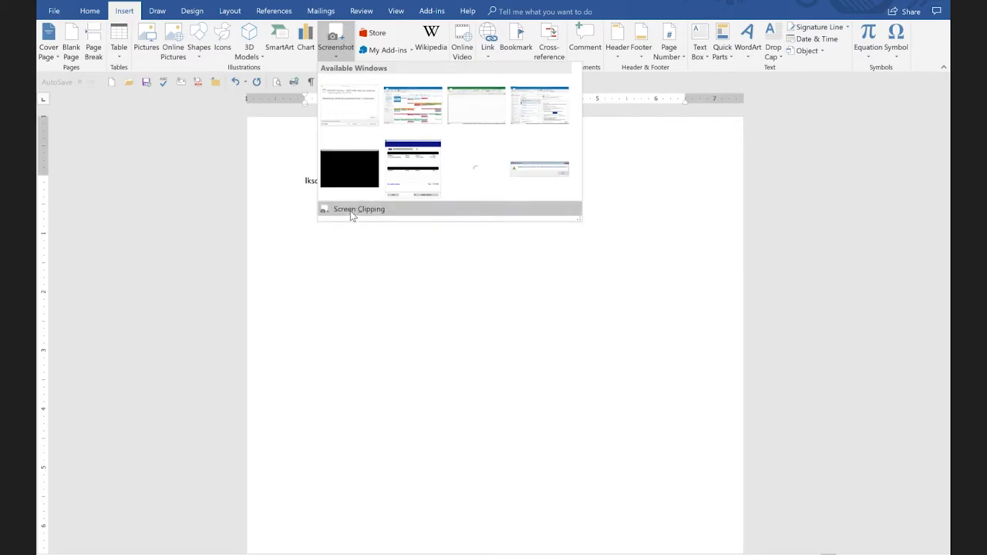
right_click(351, 214)
click(367, 222)
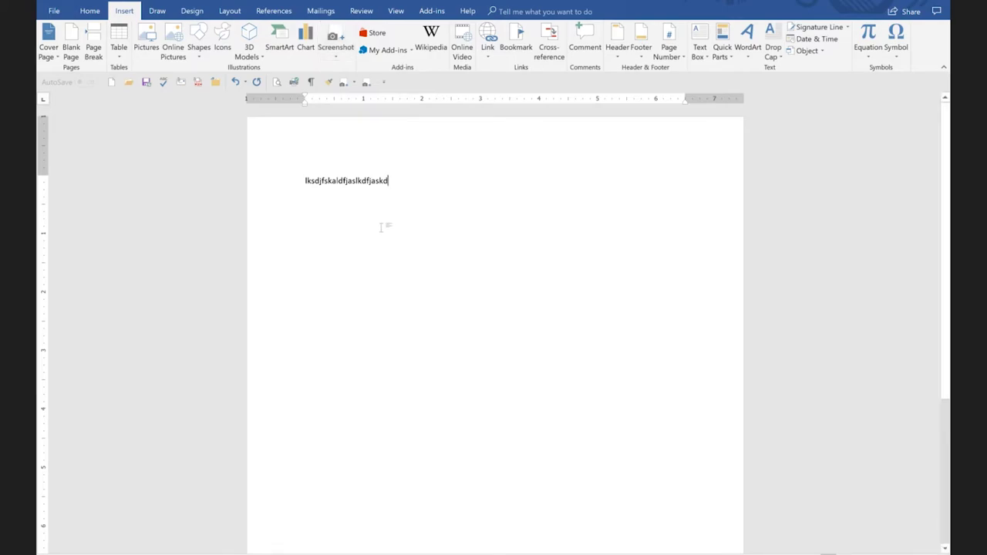
Delete the document's sample text, switch to the blank Excel workbook, and fill cells C4:M28 with 456890.
click(278, 181)
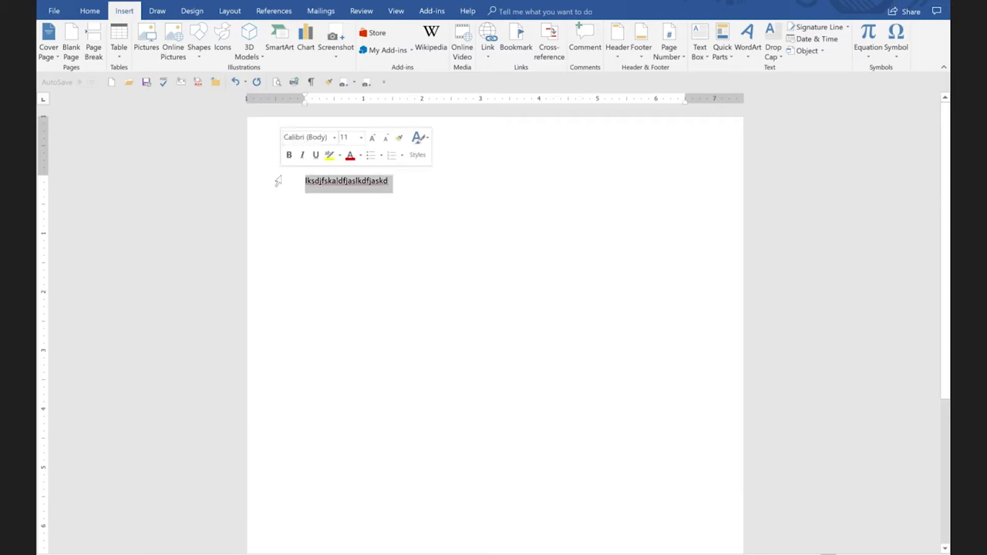
key(BackSpace)
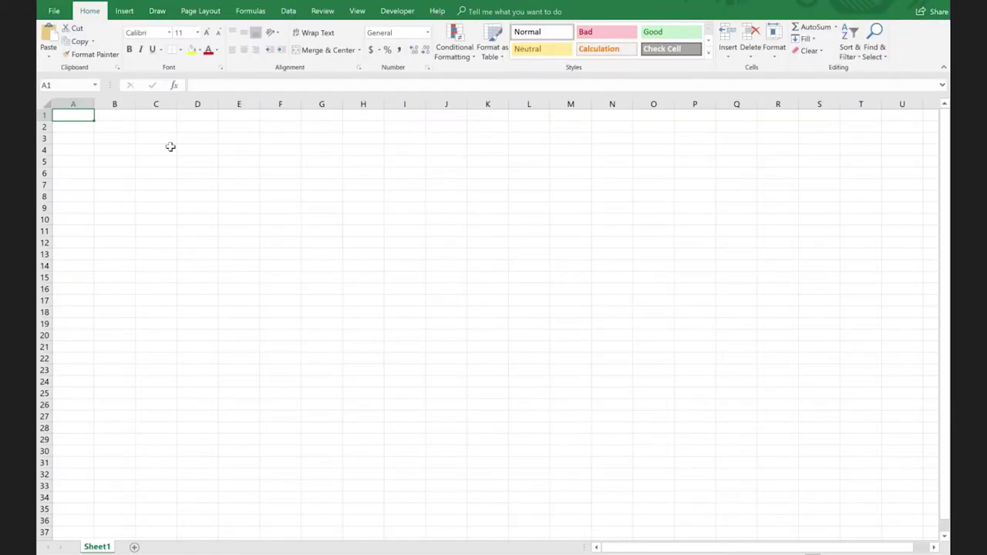
drag(170, 146, 553, 412)
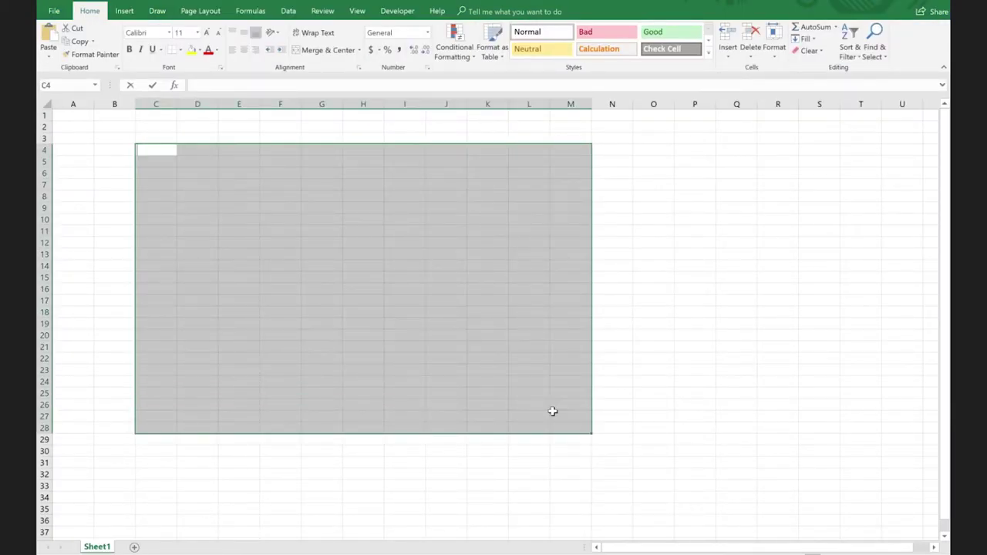
text(456890)
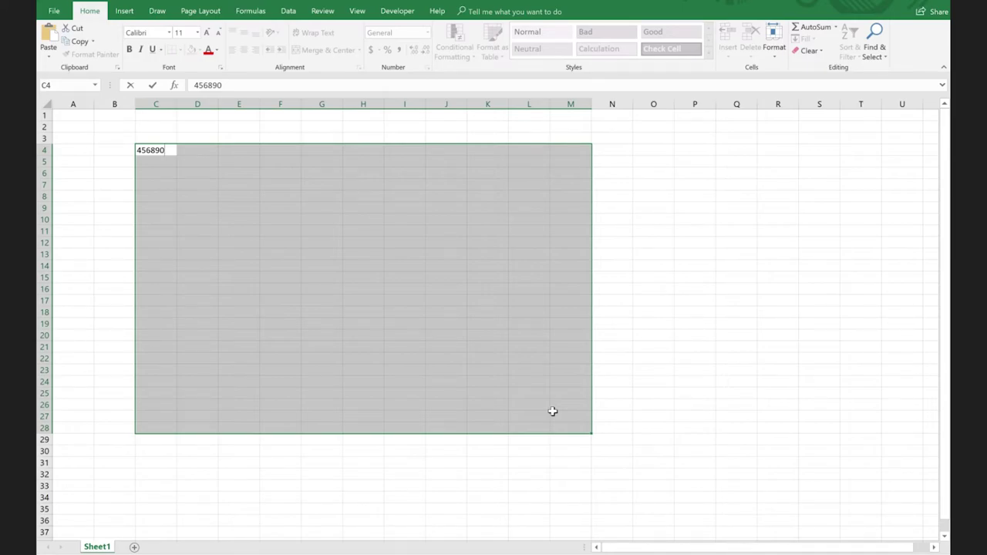
key(ctrl+Return)
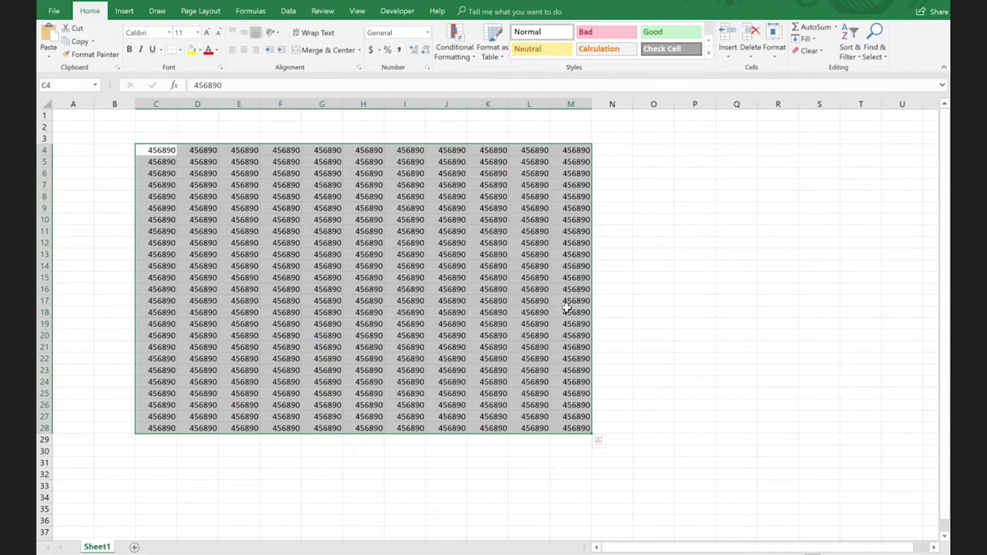
click(653, 312)
Enter January in C3 and fill the month series across to November in M3.
click(158, 140)
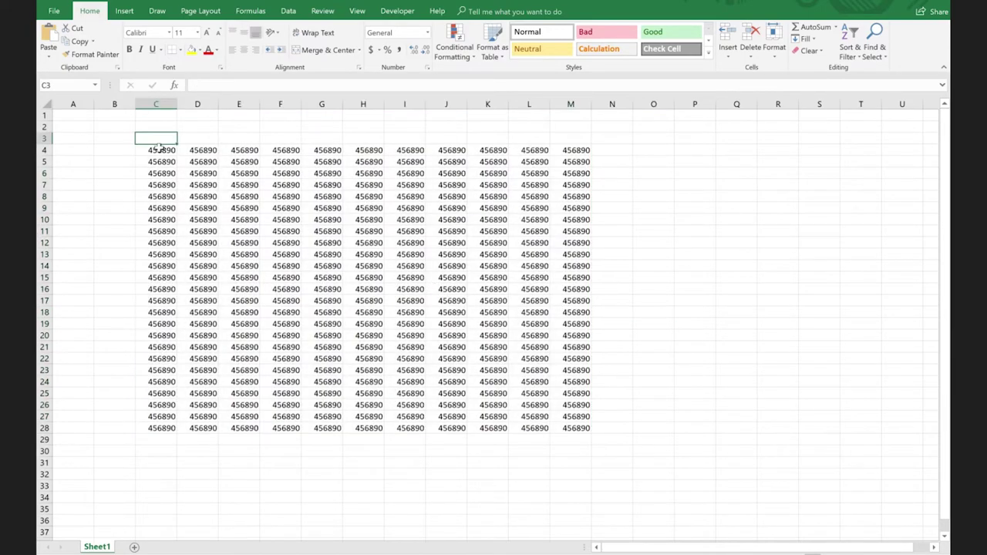
text(Jan)
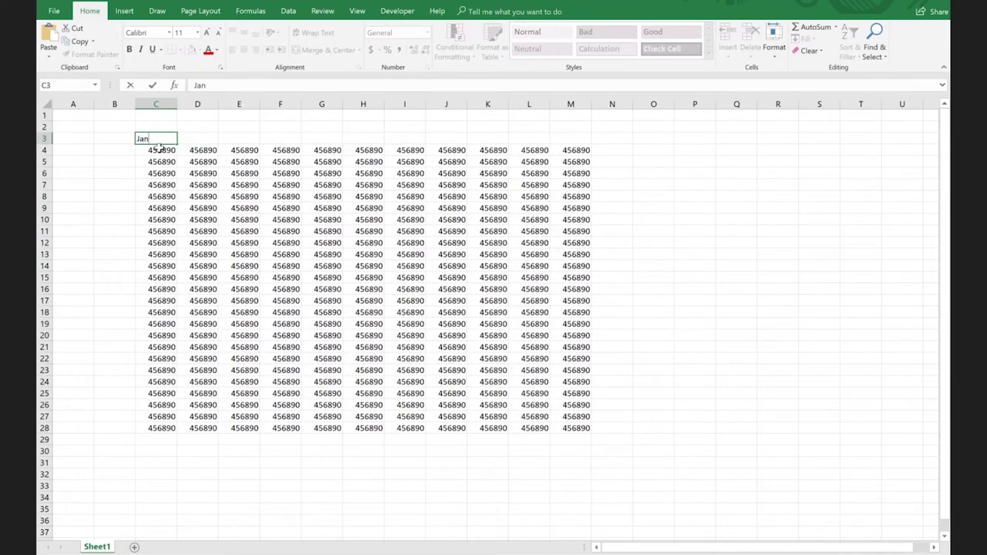
text(uary)
key(Return)
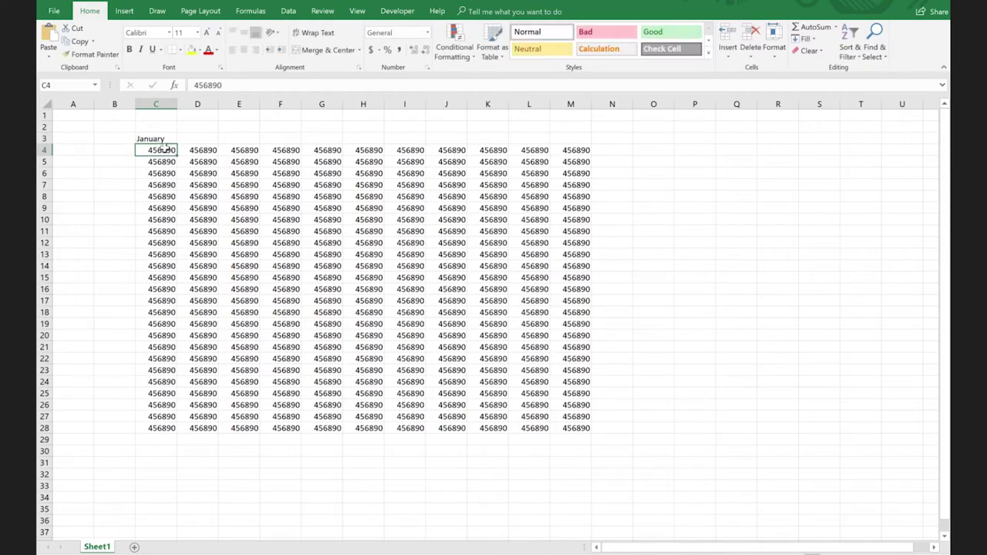
click(162, 138)
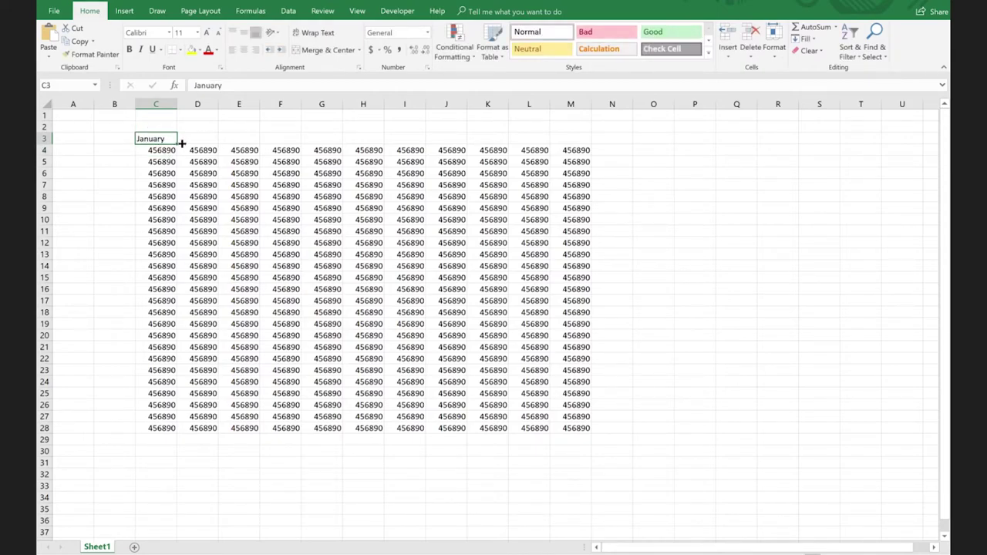
drag(535, 151, 592, 150)
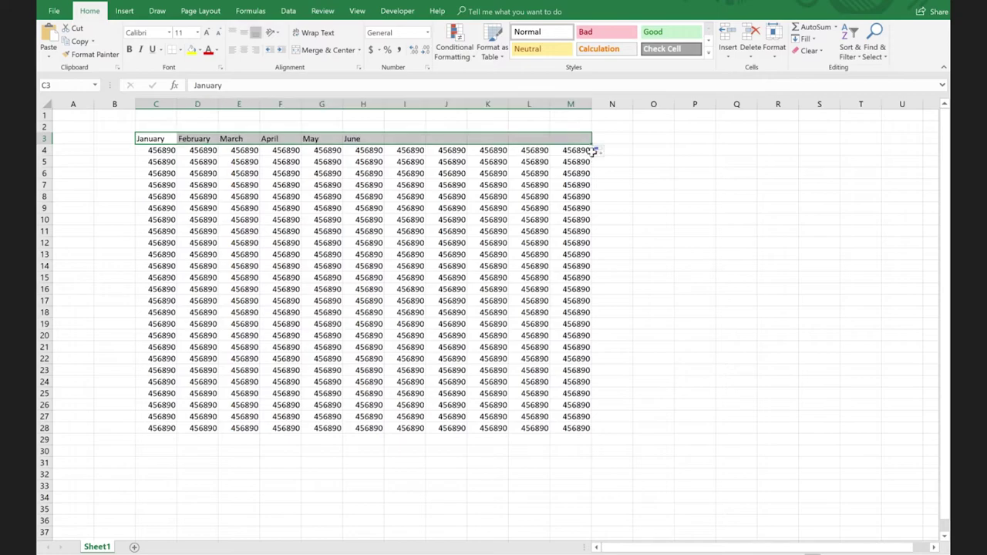
Enter "1st QTR" in B4 and fill the quarter series down to B28.
click(116, 153)
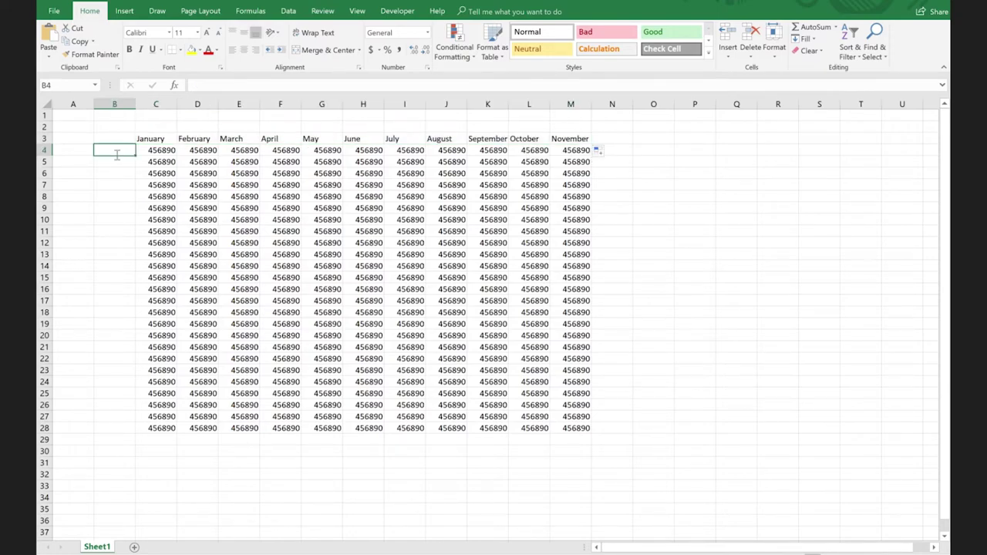
text(1st QTR)
key(Return)
click(116, 152)
drag(135, 155, 116, 429)
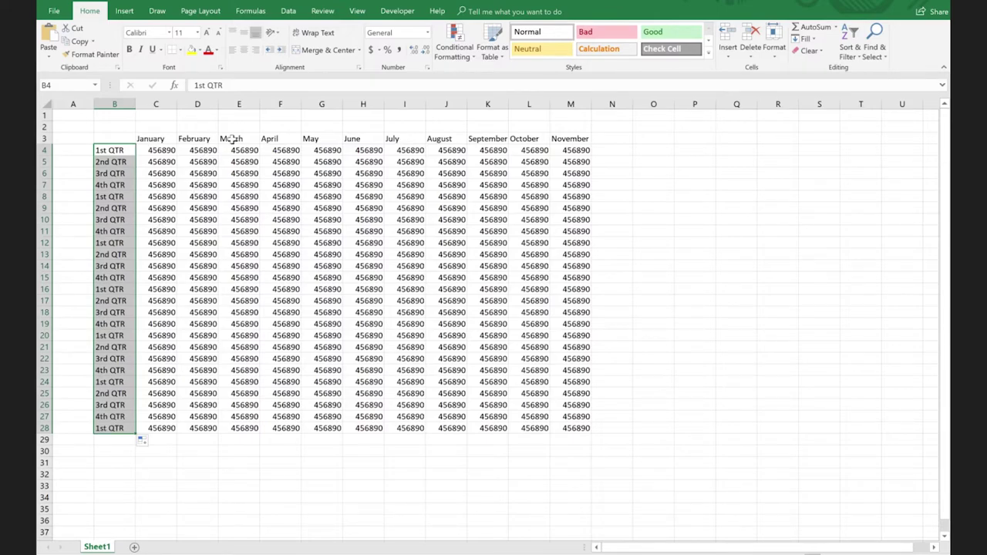
Bold and center the month headings in C3:M3 together with the quarter labels in B4:B28.
drag(151, 139, 571, 138)
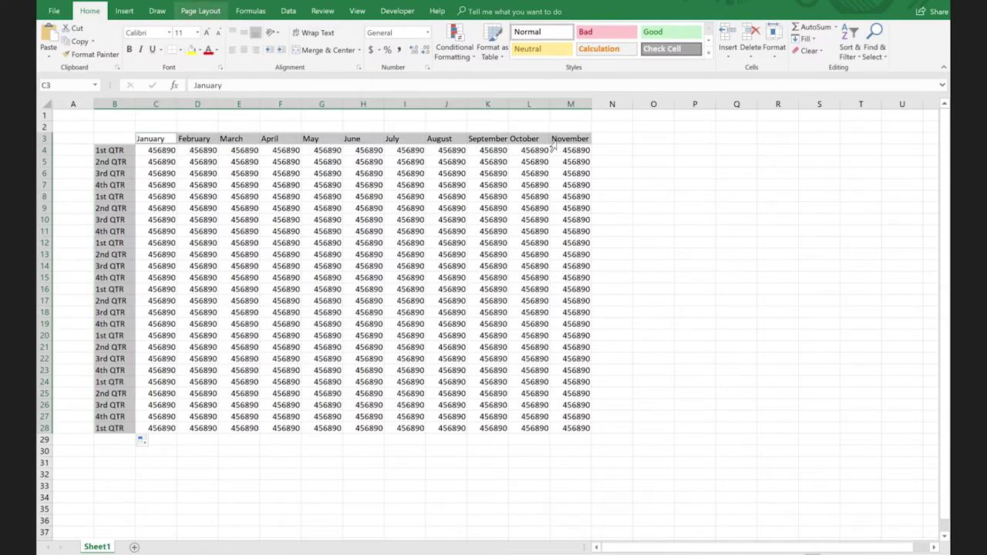
click(130, 50)
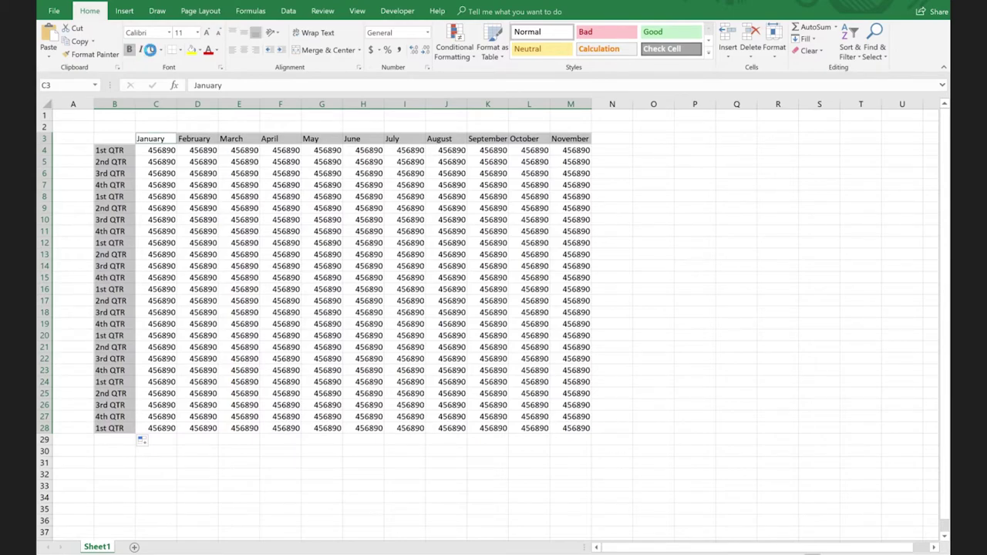
click(242, 49)
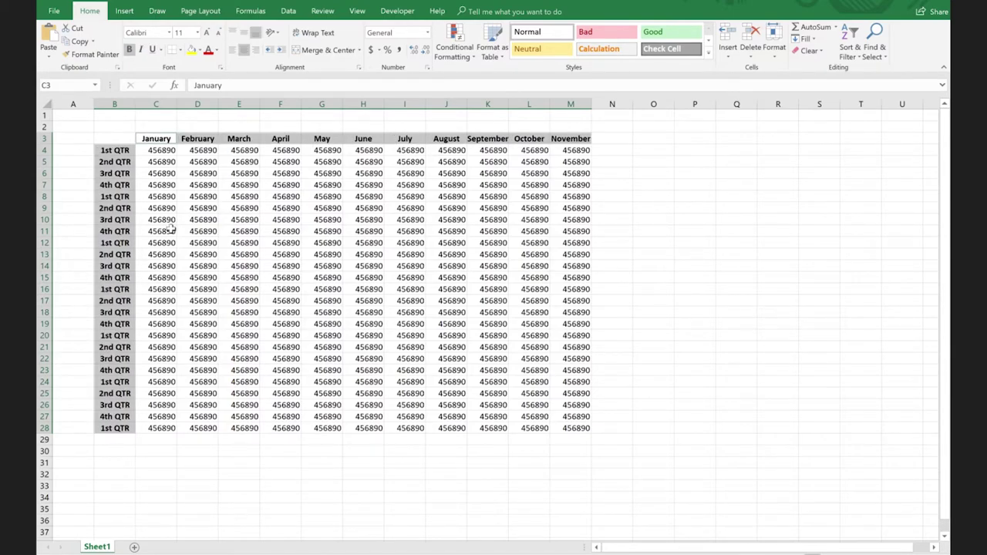
click(170, 229)
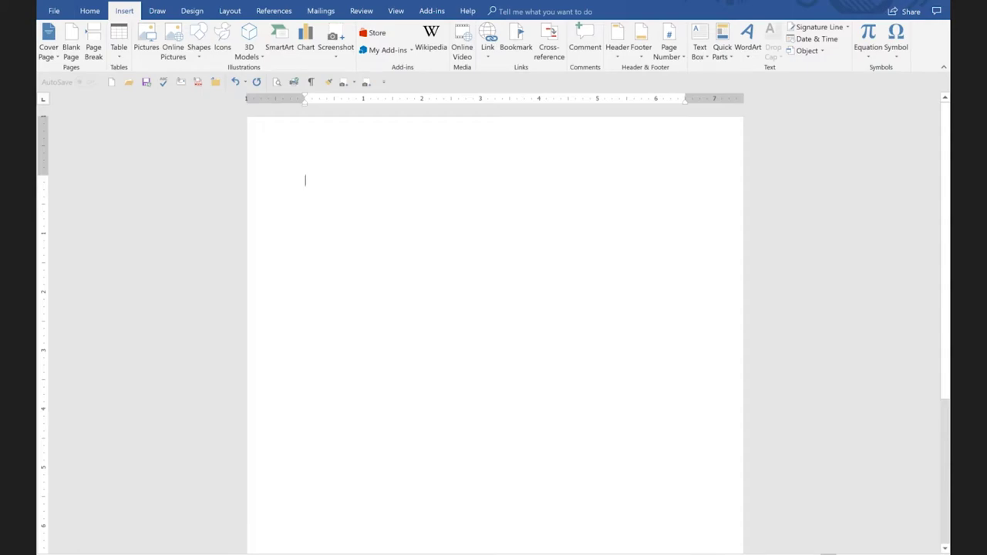
Switch back to Word, insert a screenshot of the Book1 Excel window, and delete the picture.
click(357, 83)
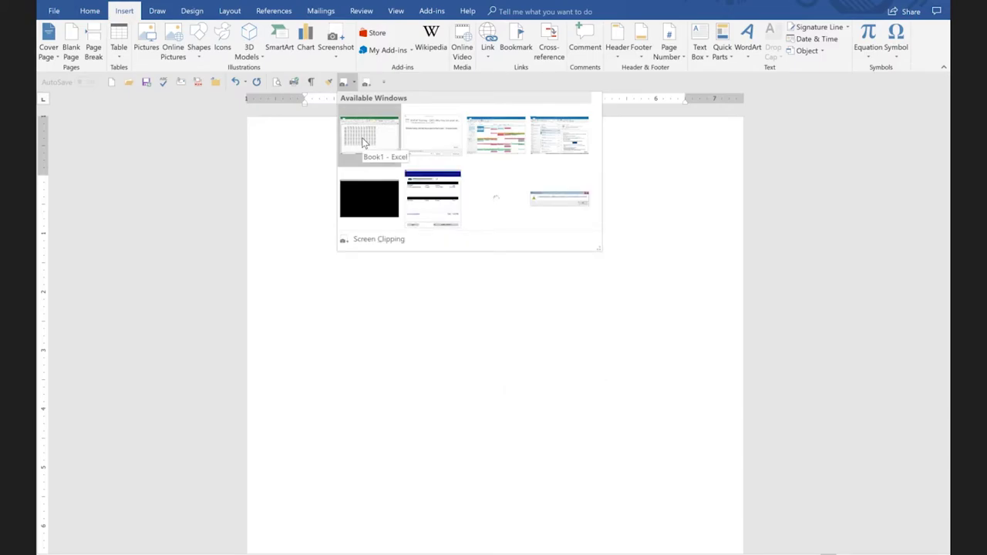
key(Escape)
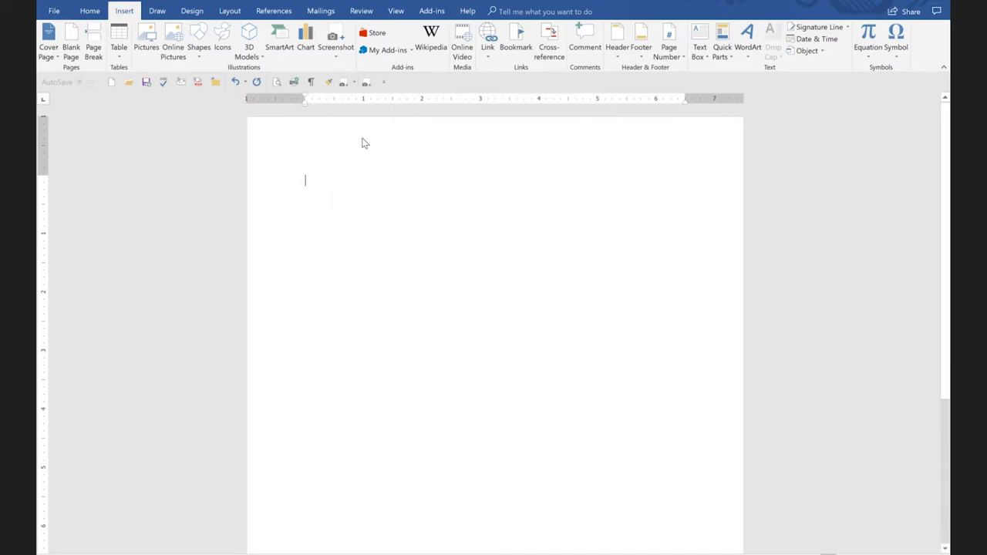
key(ctrl+r)
key(ctrl+v)
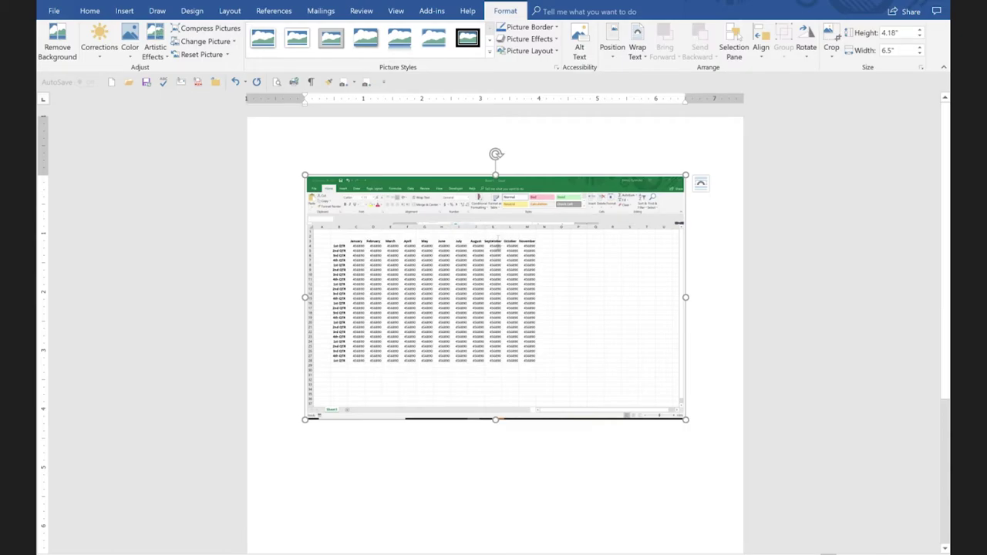
key(Delete)
key(ctrl+l)
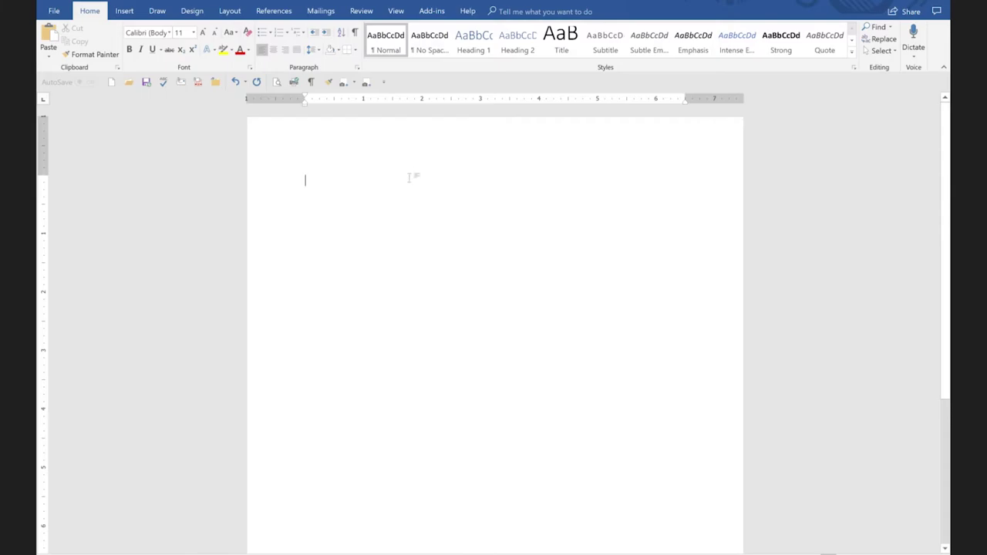
Insert a screen clipping of the Excel table covering columns B to M from the month headings through row 10.
click(365, 82)
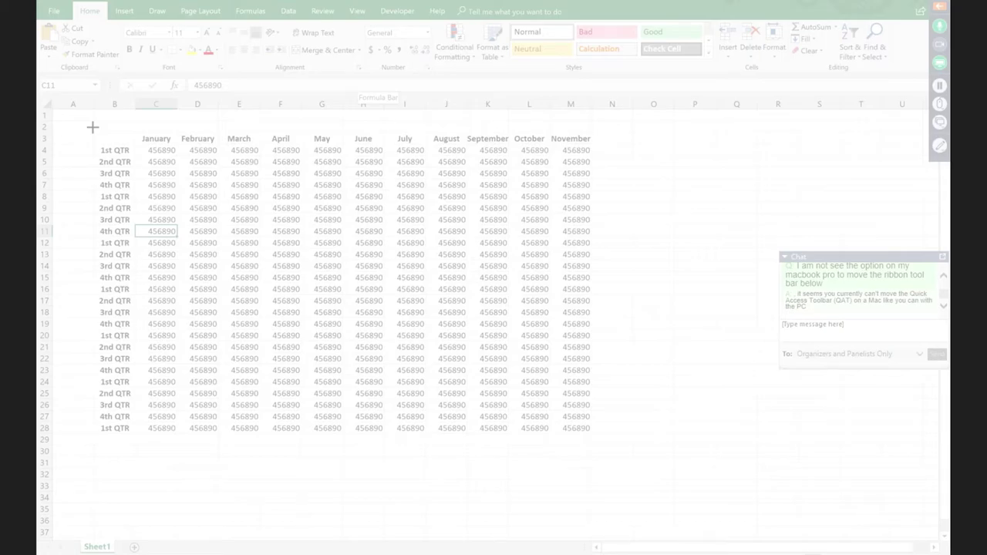
drag(92, 127, 595, 223)
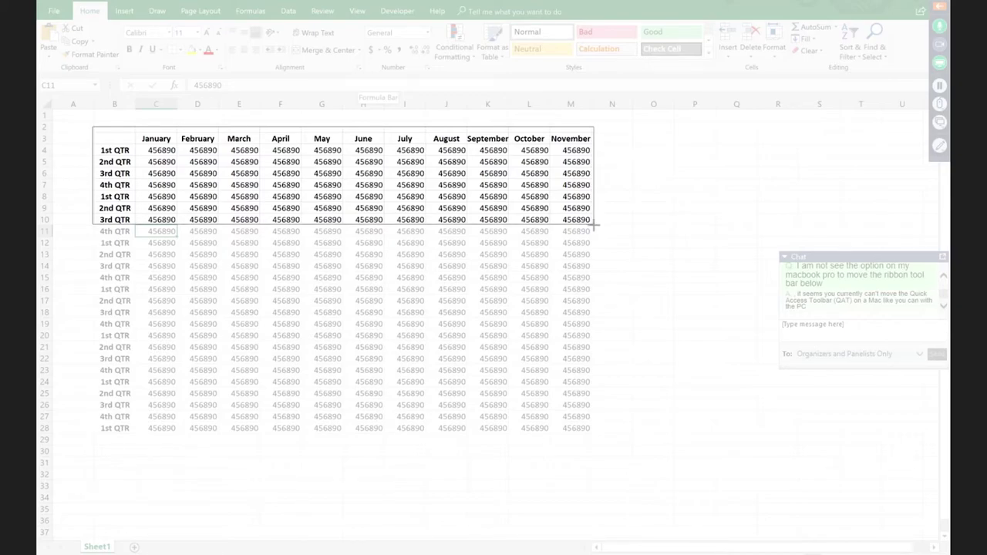
drag(594, 223, 595, 224)
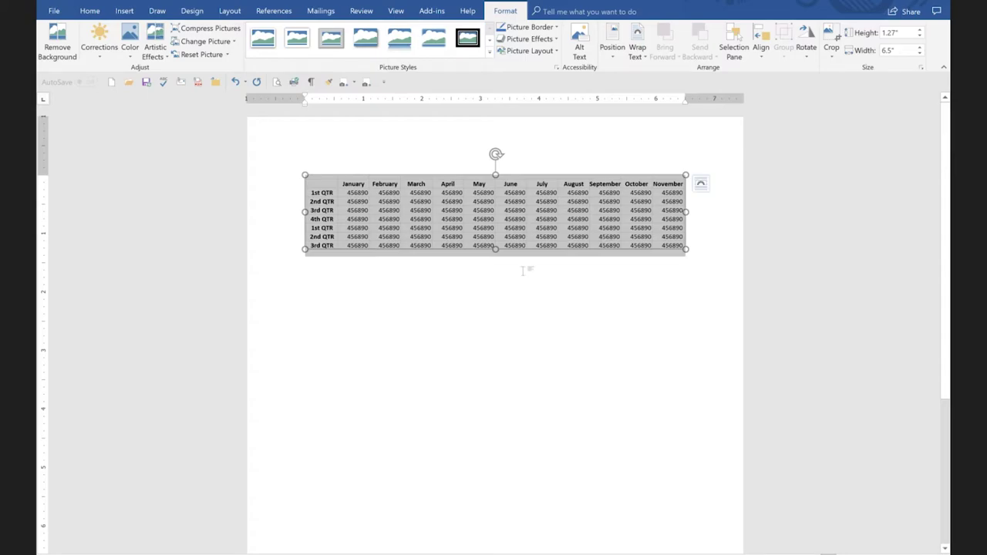
Replace the Excel clipping with a screen clipping of the "Connected to GoToWebinar" box from the browser page.
key(Delete)
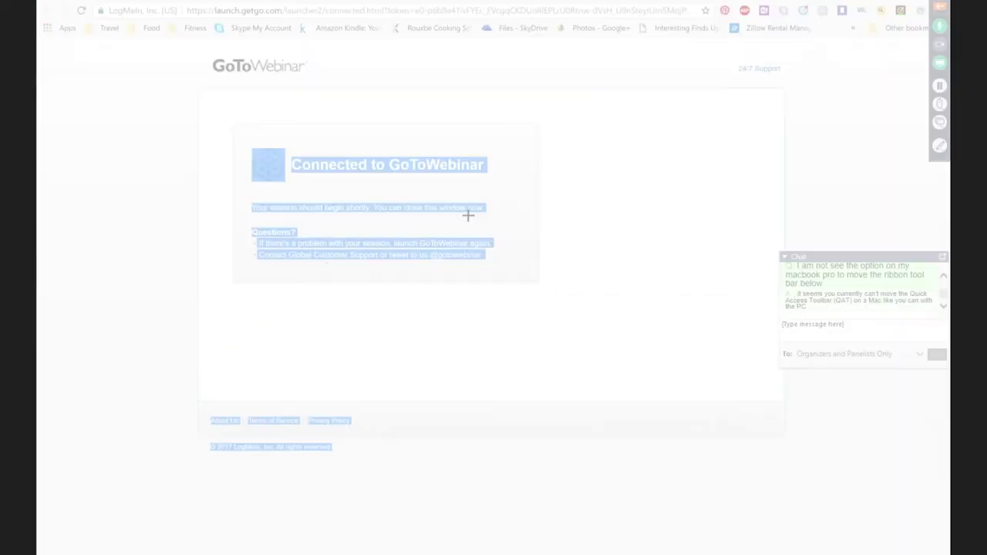
drag(232, 116, 544, 285)
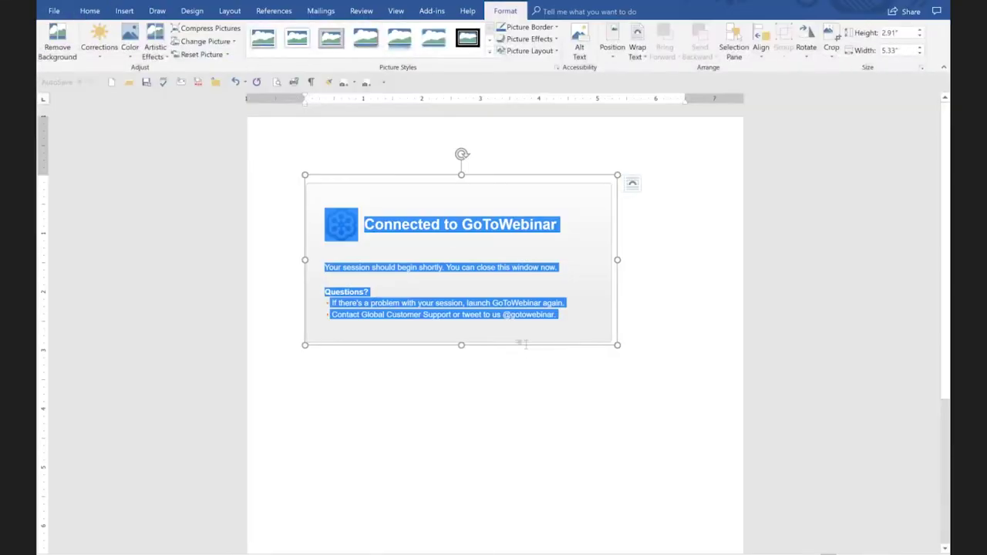
Delete the GoToWebinar clipping from the document and check the windows available for a screenshot.
key(Delete)
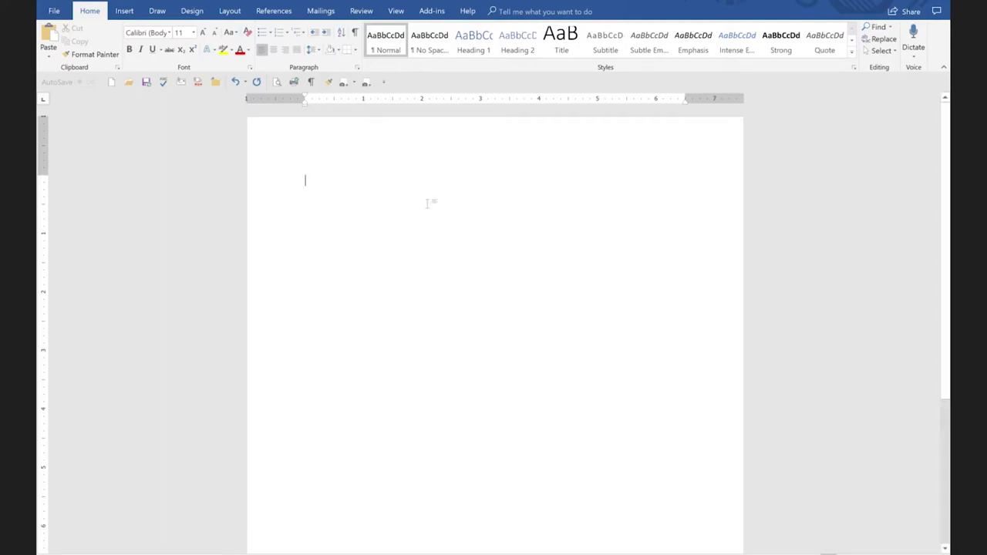
click(342, 83)
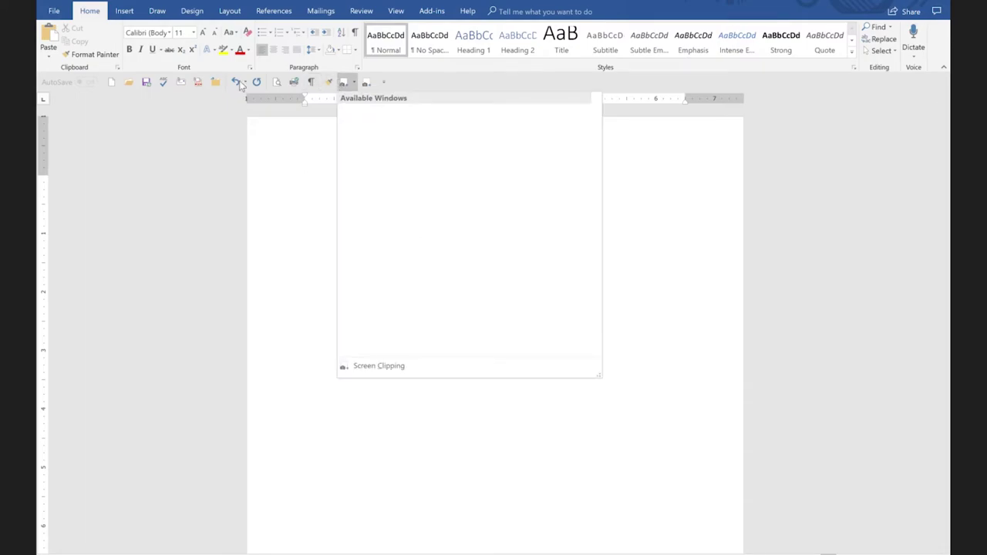
key(Escape)
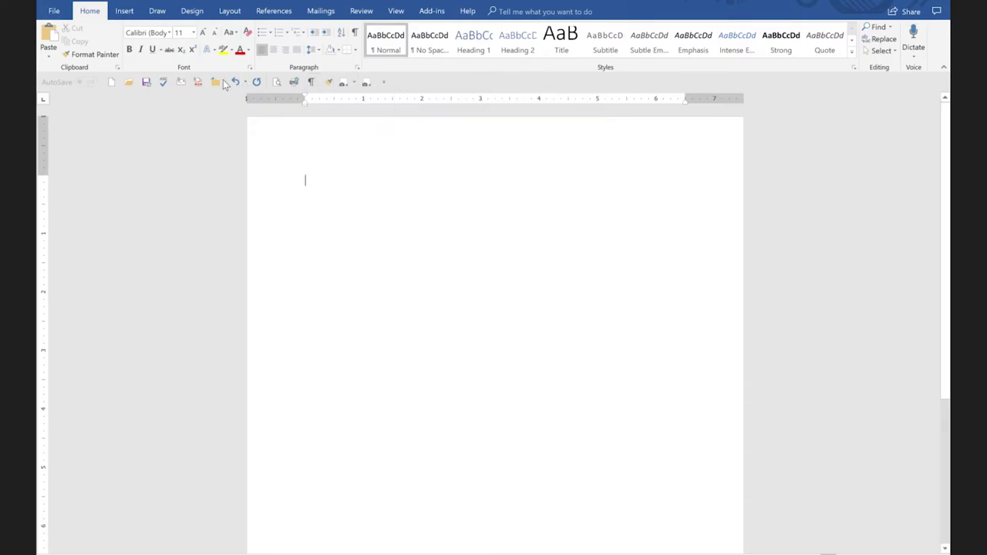
Open the Word Options page for customizing the ribbon and keyboard shortcuts.
right_click(239, 79)
click(289, 126)
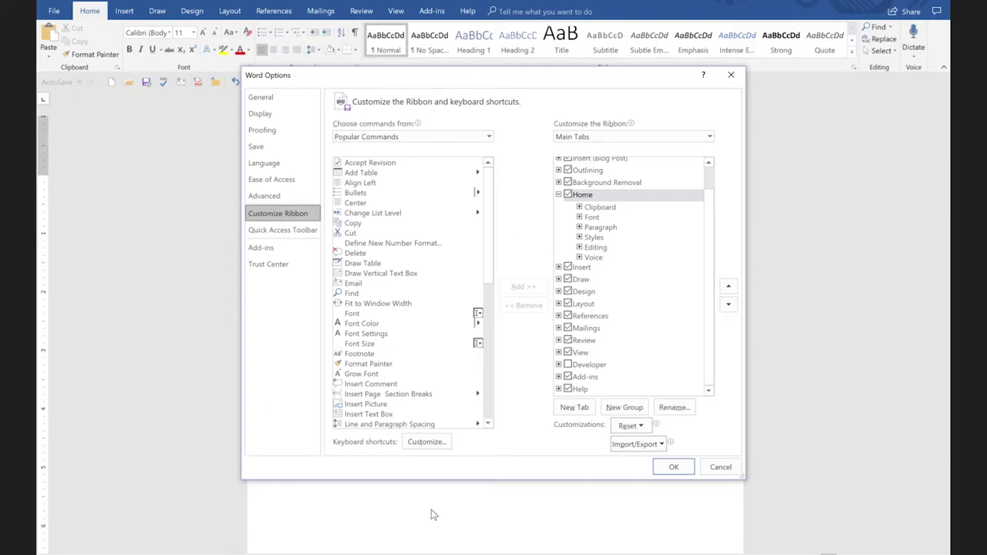
click(673, 467)
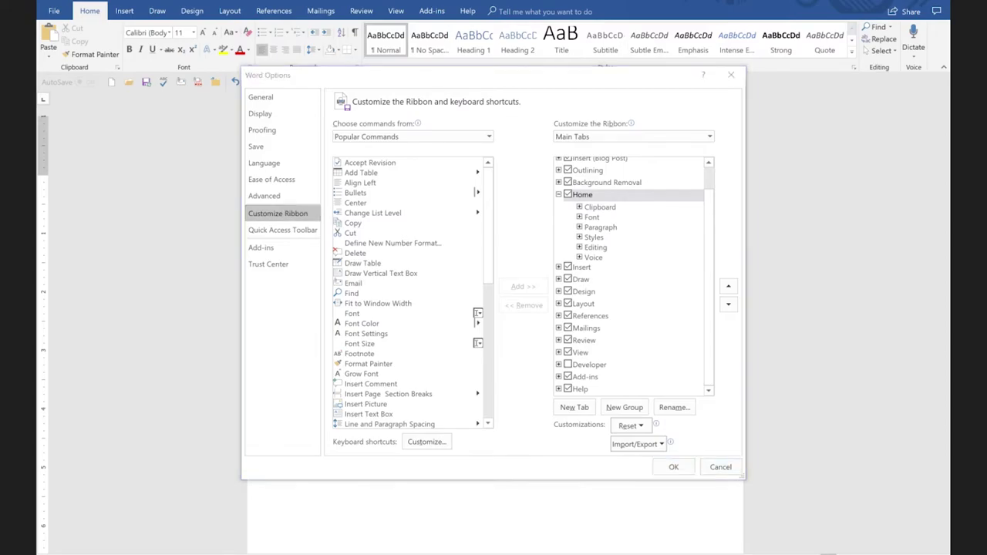
Switch to Outlook and start a new e-mail message with the cursor in the body above the signature.
mouse_move(276, 515)
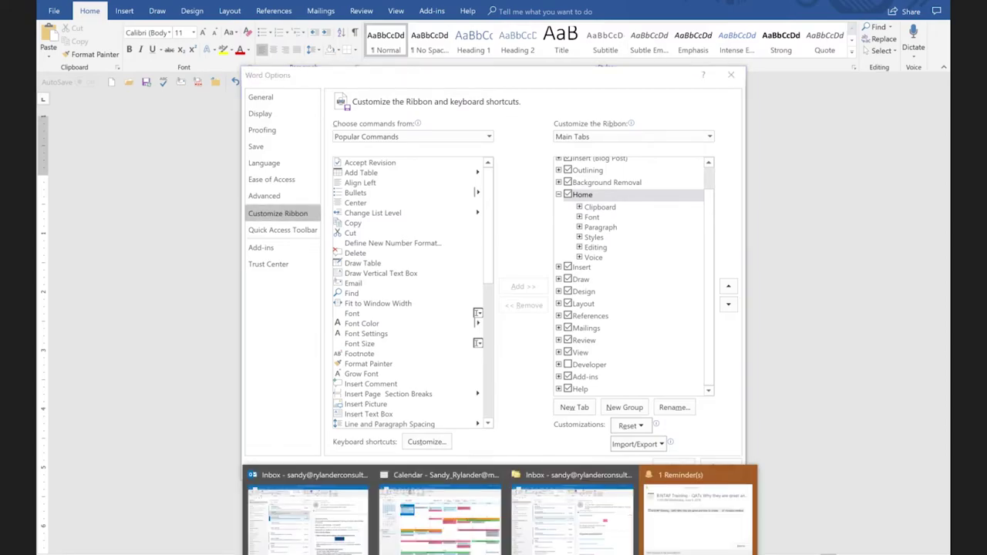
click(276, 514)
key(ctrl+n)
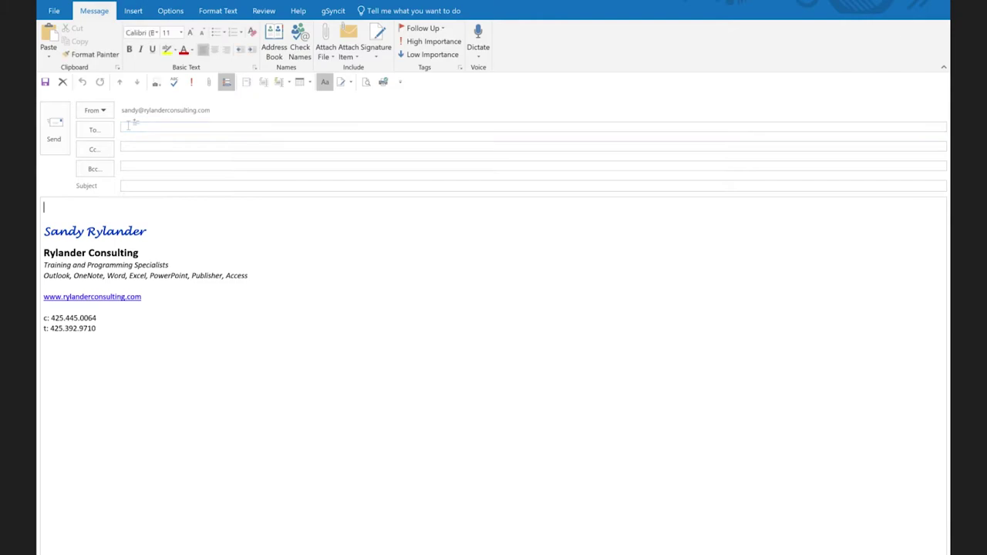
key(shift+Tab)
key(shift+Tab)
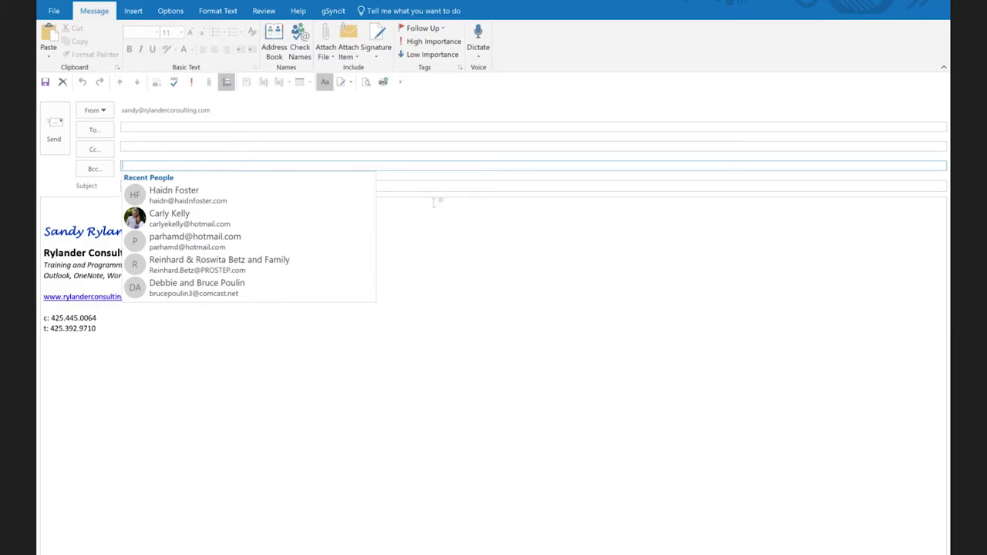
click(73, 202)
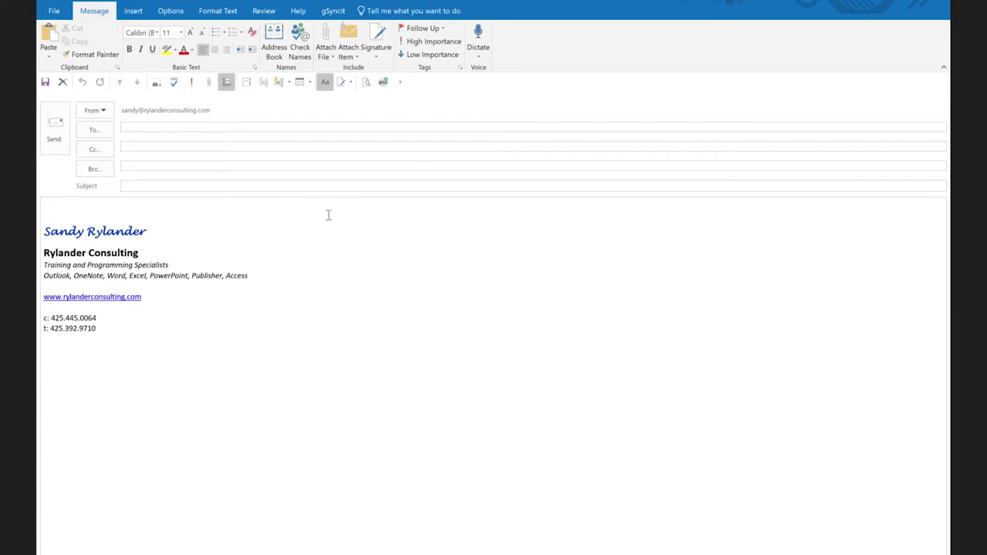
Insert a screen clipping of the Outlook inbox into the message body and discard it together with the message.
click(157, 85)
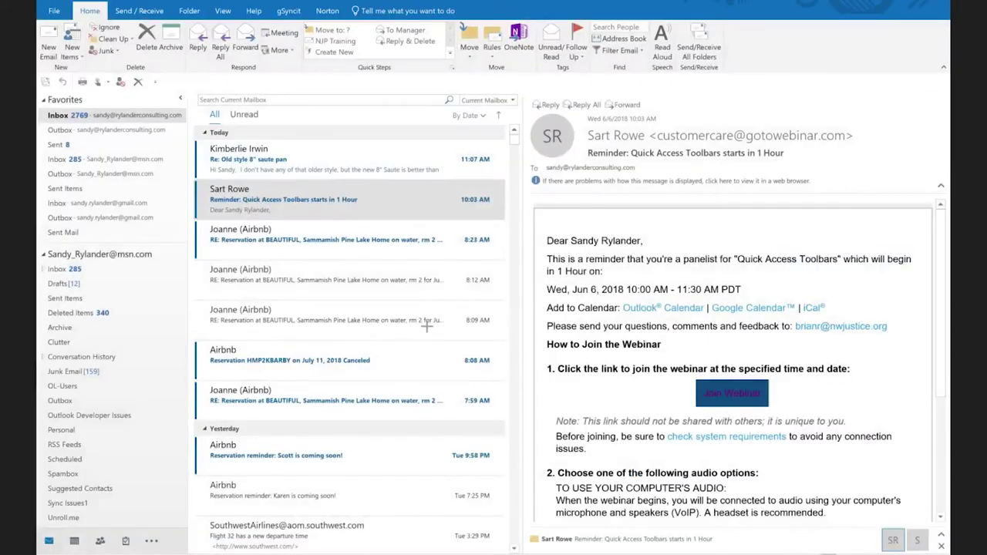
drag(154, 46, 562, 324)
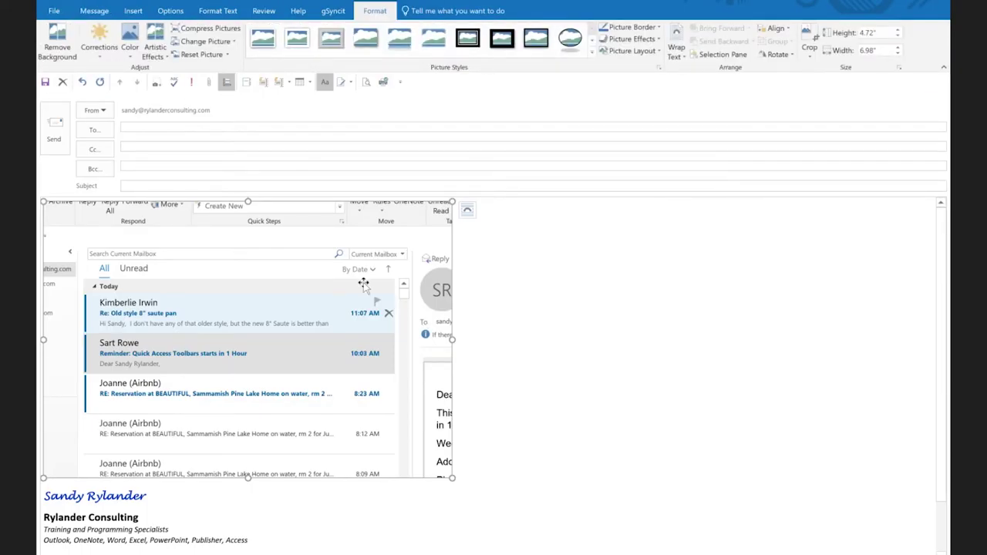
key(Delete)
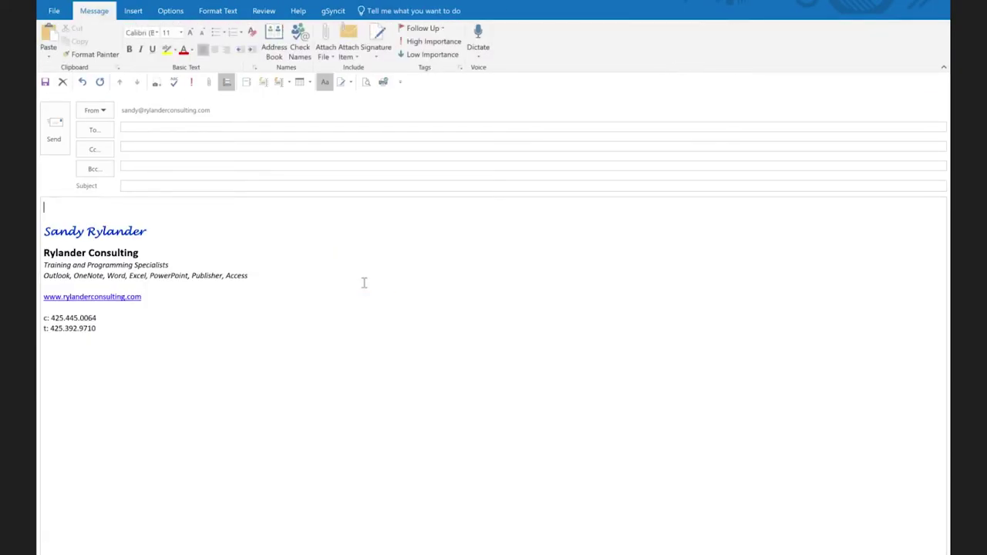
key(Escape)
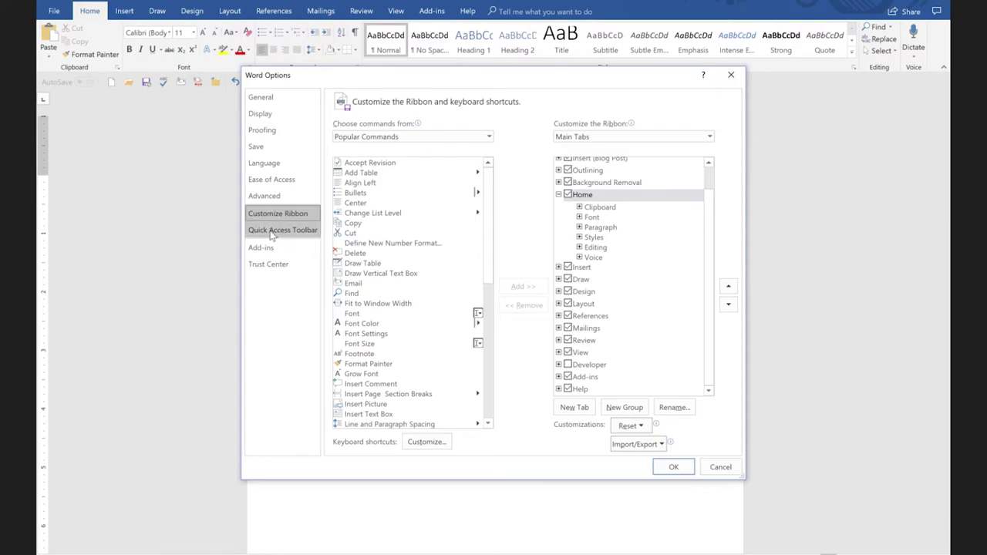
In the Quick Access Toolbar options in Word, move Format Painter up to directly above Print Preview and Print.
click(271, 234)
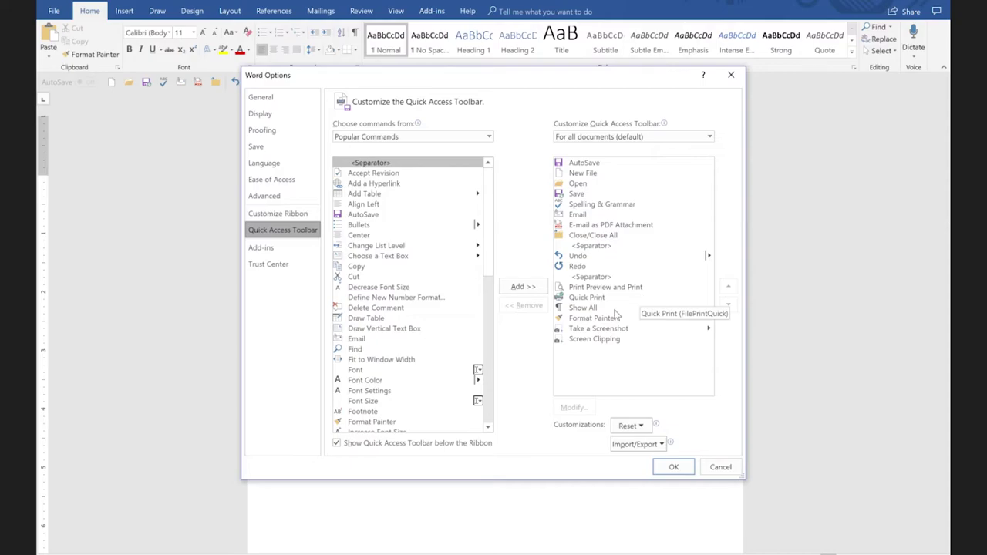
click(590, 318)
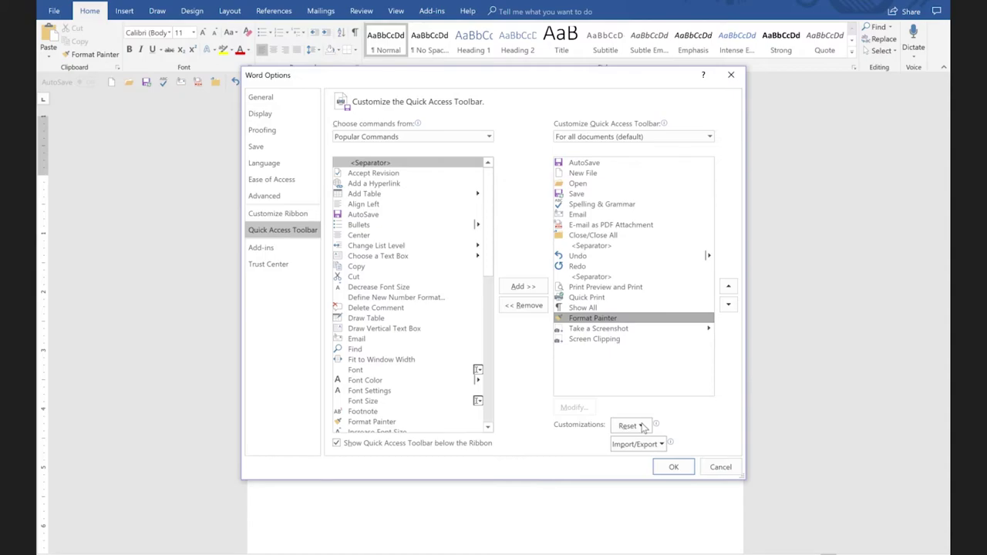
click(729, 288)
click(728, 288)
click(728, 288)
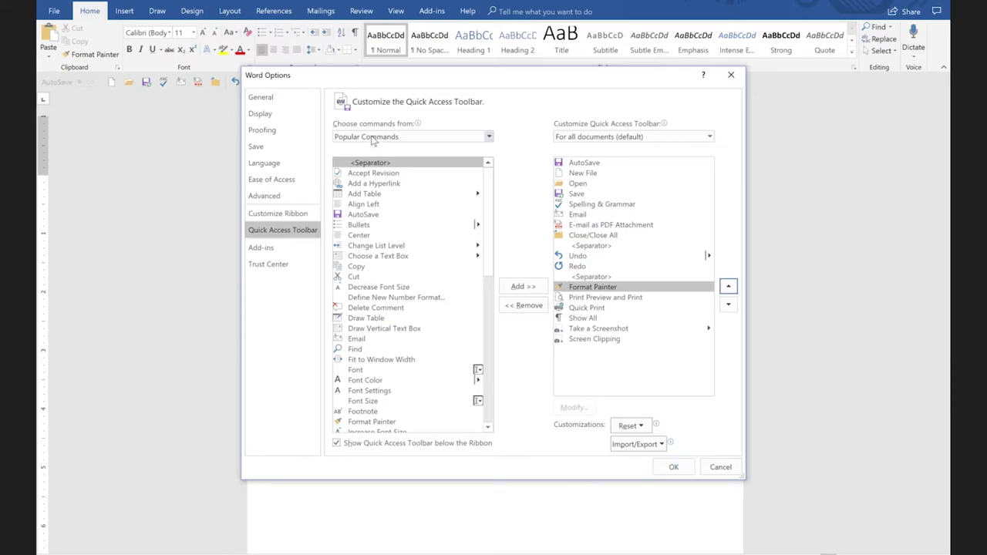
Add the Paragraph Settings command to the Quick Access Toolbar below Format Painter and apply the changes.
click(384, 339)
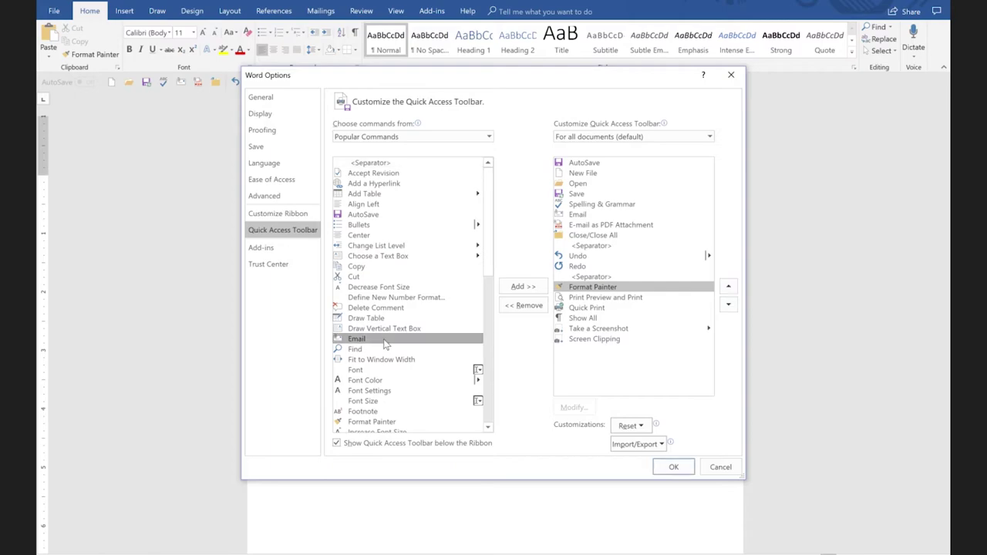
scroll(384, 345, down, 5)
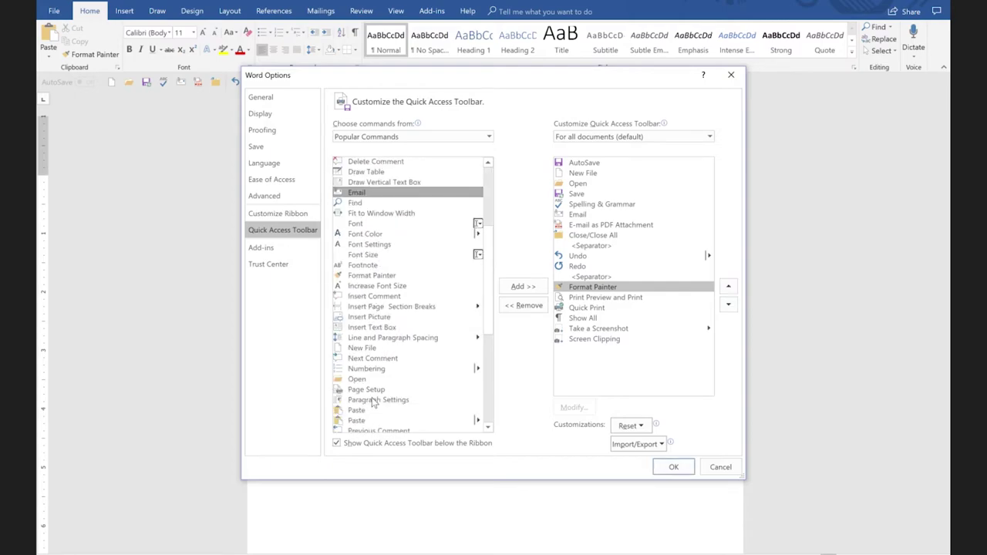
click(375, 401)
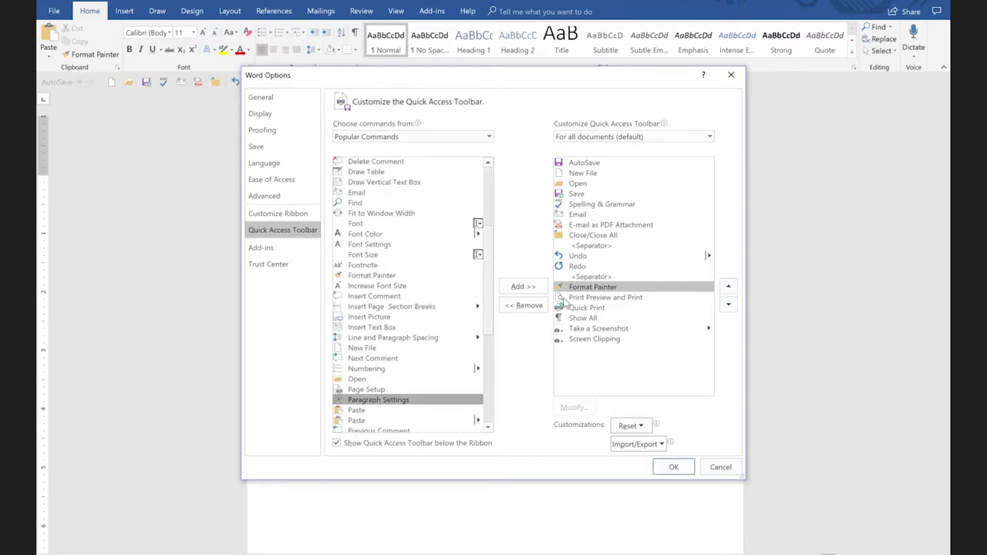
double_click(368, 403)
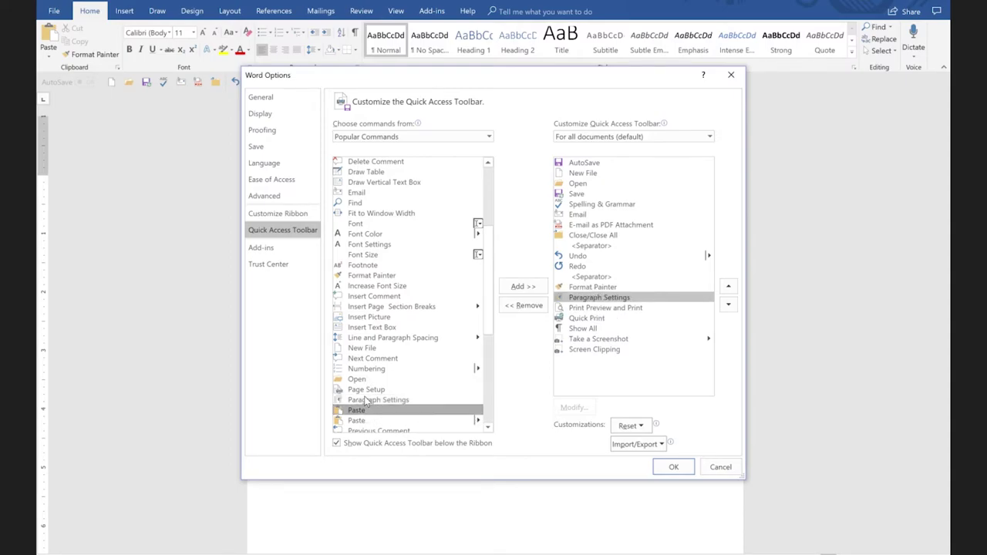
click(676, 468)
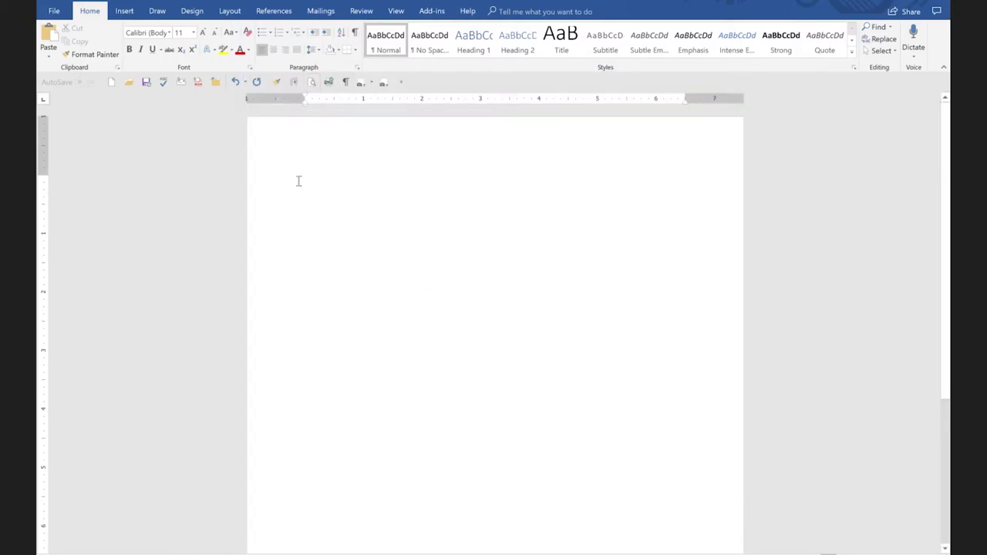
View the Paragraph dialog and its line spacing options from the Quick Access Toolbar, and reopen the dialog from the ribbon's Paragraph group.
click(291, 82)
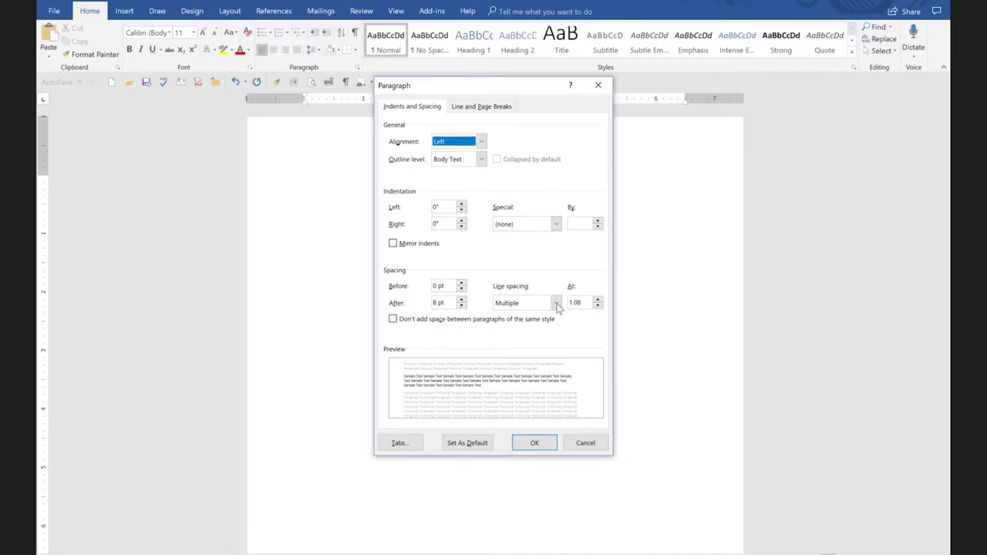
click(555, 302)
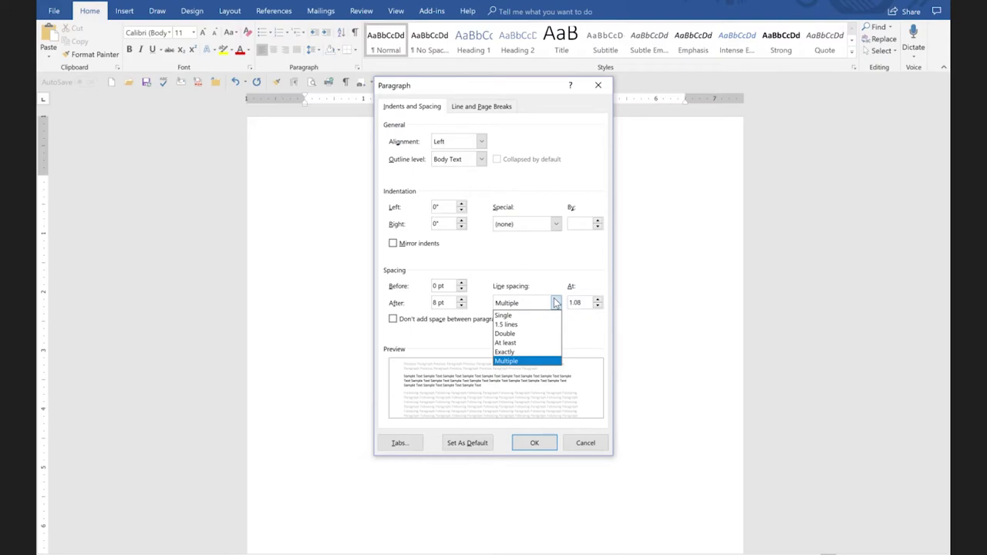
click(571, 445)
click(571, 445)
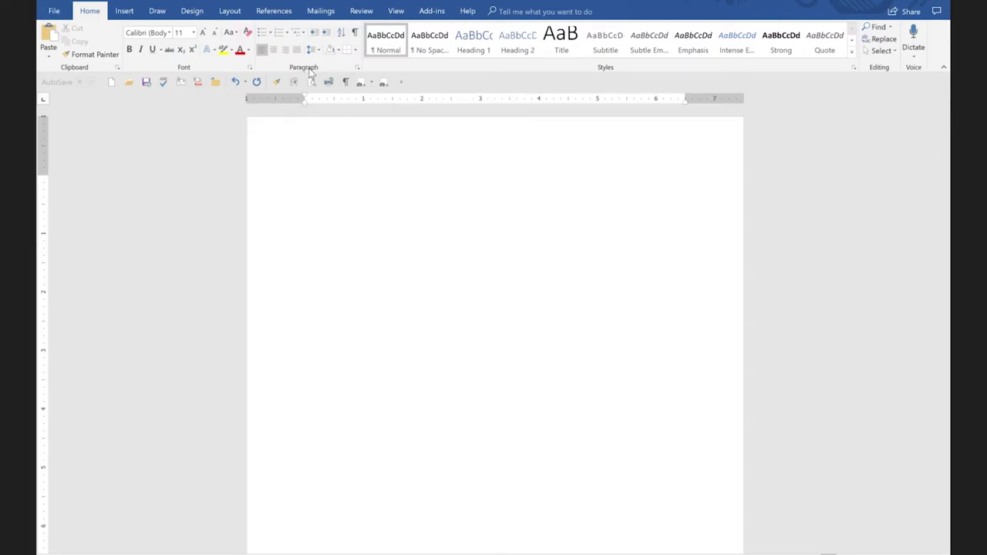
click(358, 68)
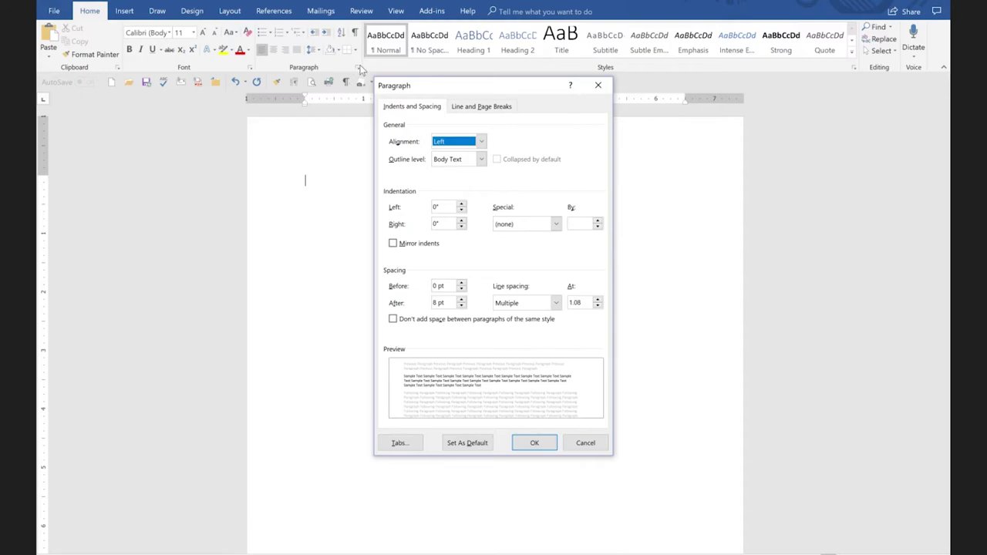
click(588, 442)
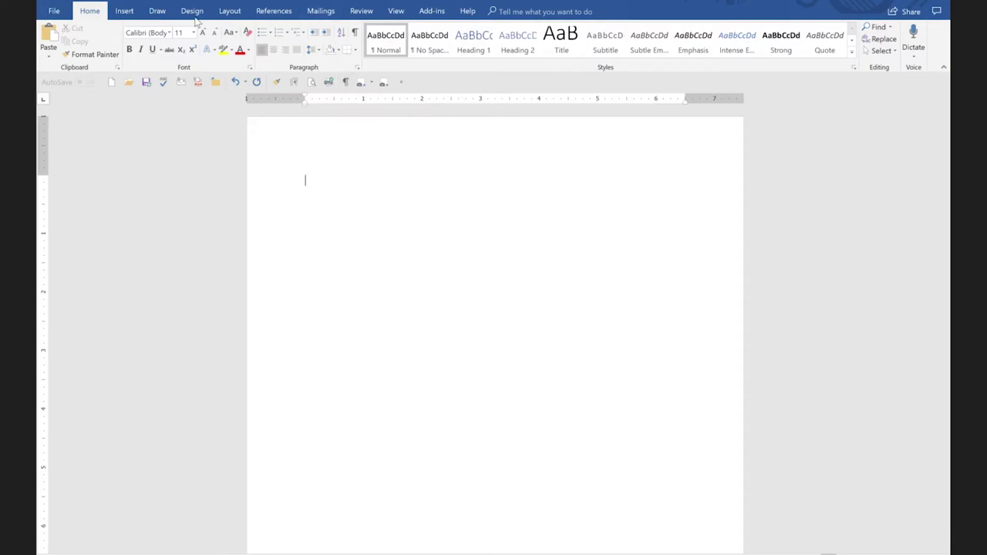
click(124, 11)
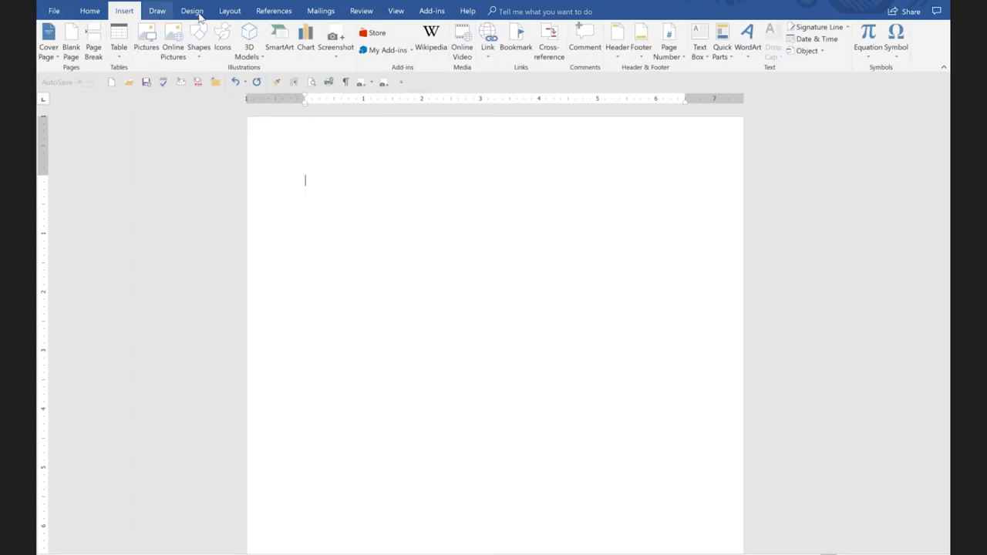
click(156, 11)
click(231, 12)
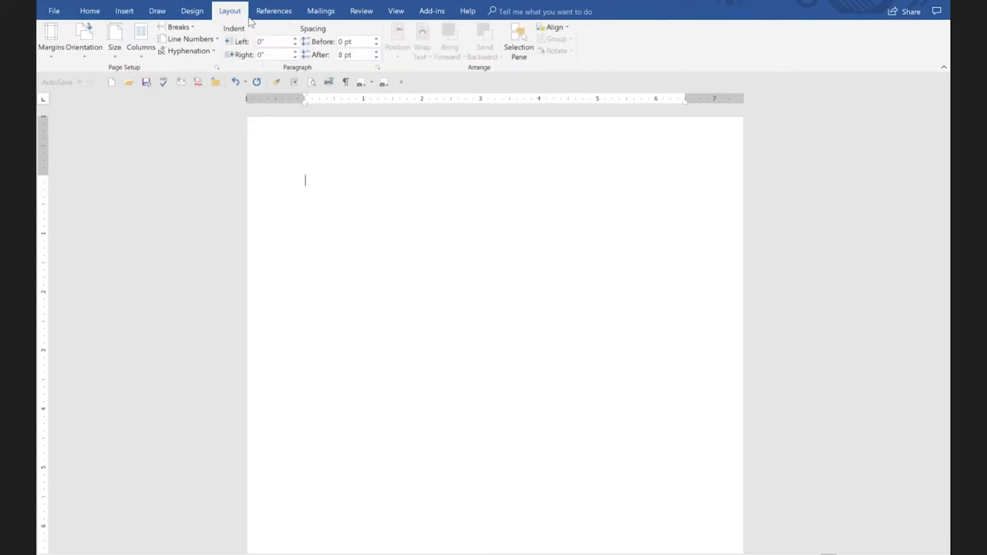
click(91, 12)
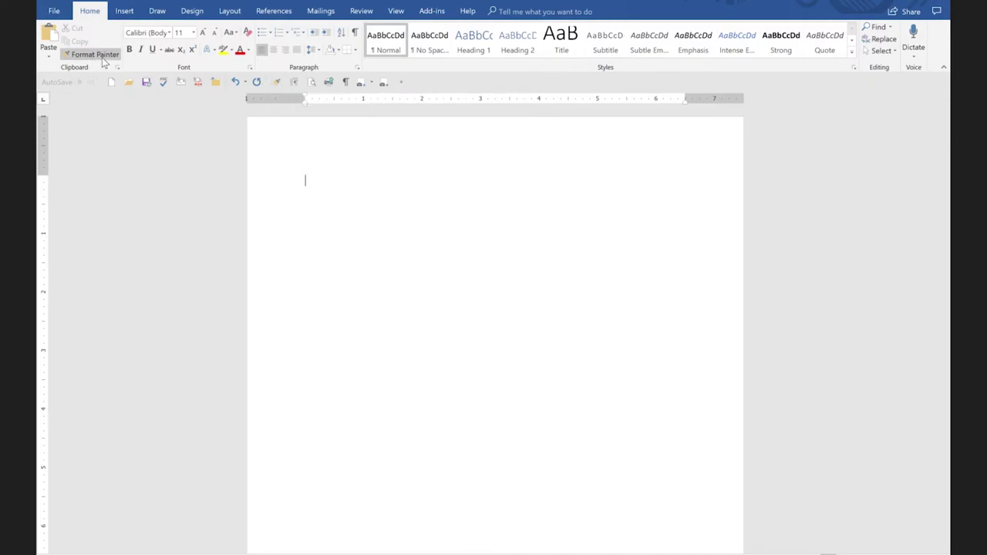
Enter four lines of sample text: "Akdsf kasl;dfjas", "Df asdkflasdk f", "Sadf jasd" and "fasdf".
click(127, 16)
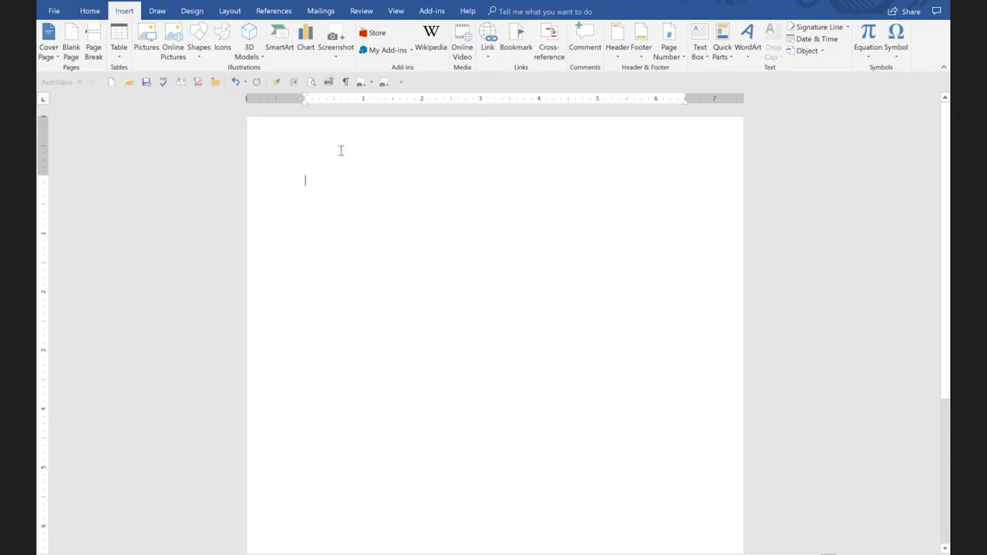
text(Akdsf kasl;dfjas)
key(Return)
text(Df asdkflasdk f)
key(Return)
text(Sadf jasd)
key(Return)
text(fasdf)
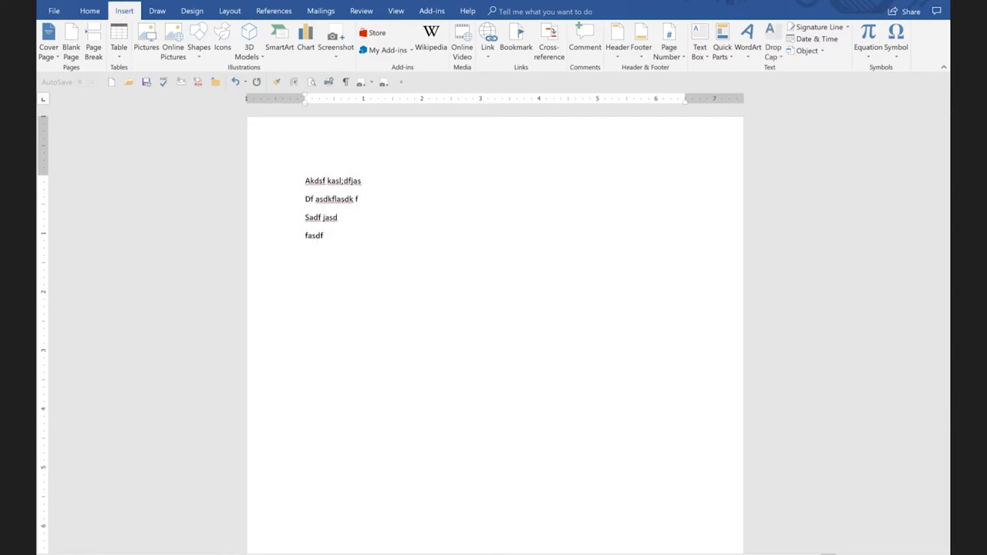
Bold the third line, "Sadf jasd", and insert a page break before it.
drag(304, 218, 347, 222)
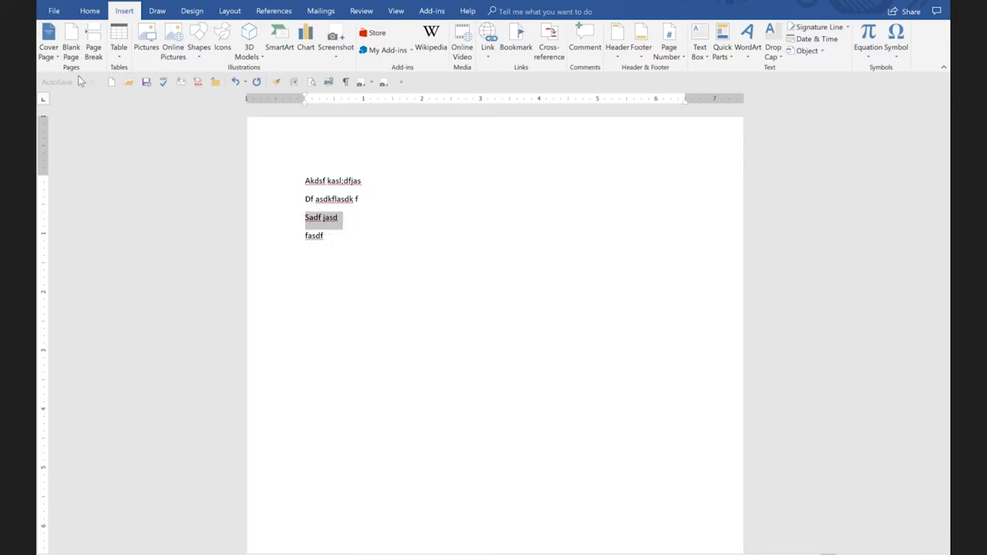
key(ctrl+b)
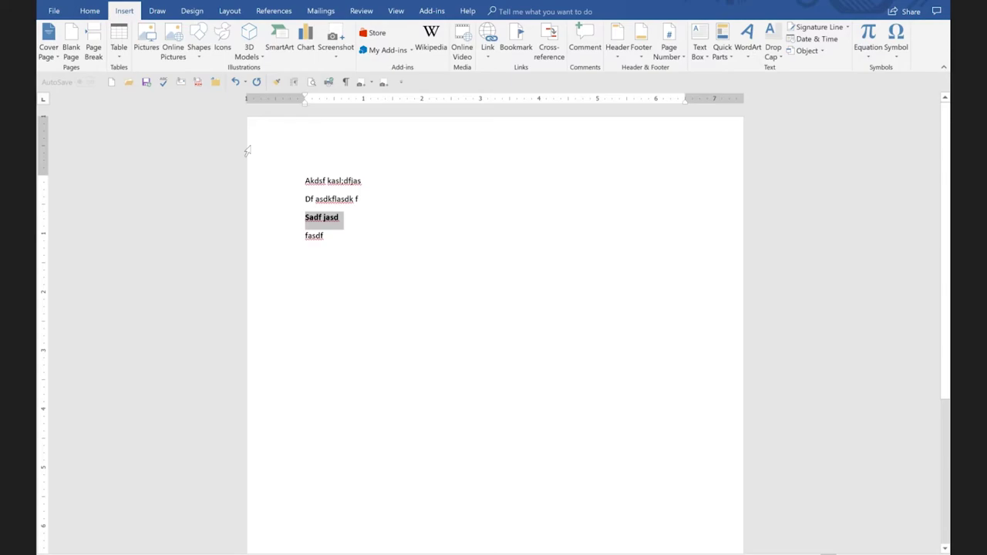
click(311, 217)
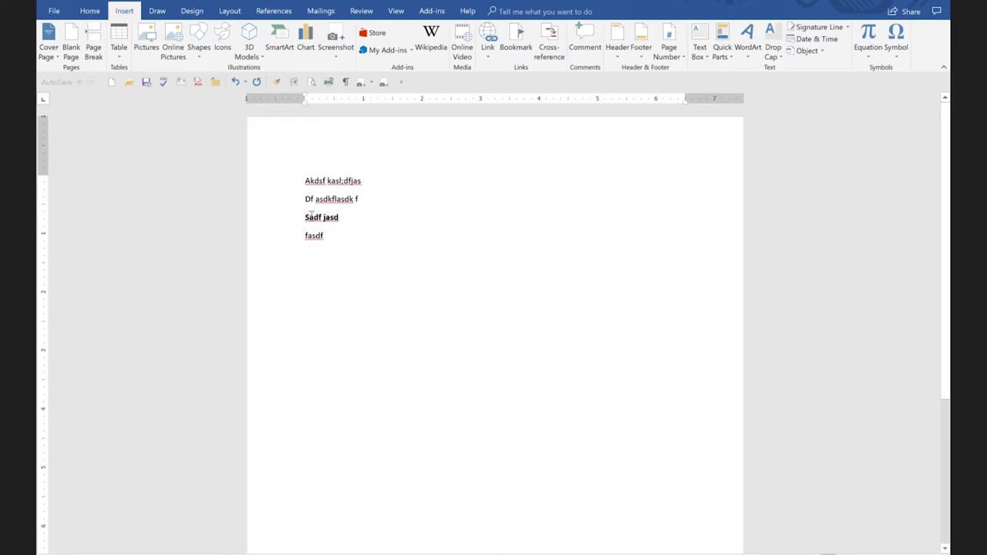
click(94, 51)
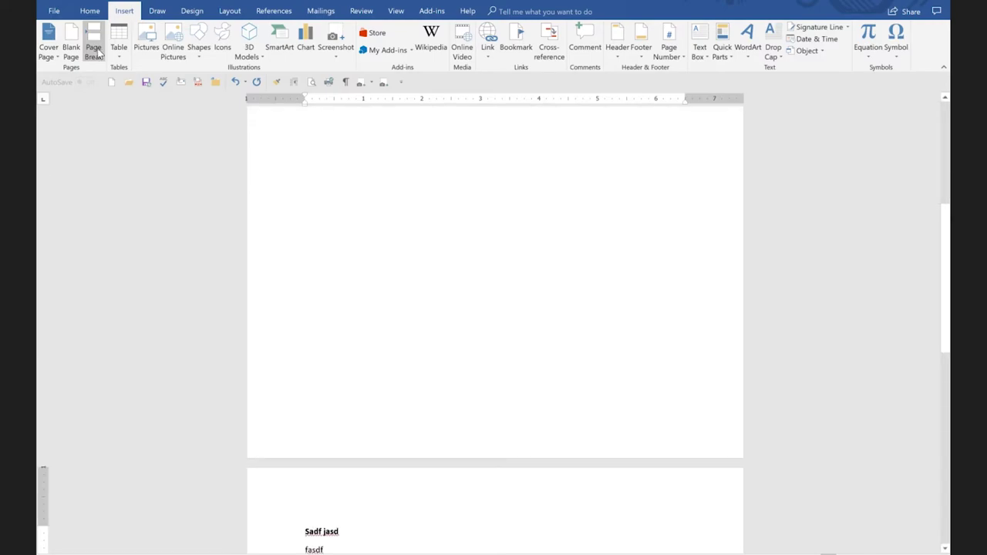
Undo the page break before "Sadf jasd" and show the formatting marks.
key(ctrl+z)
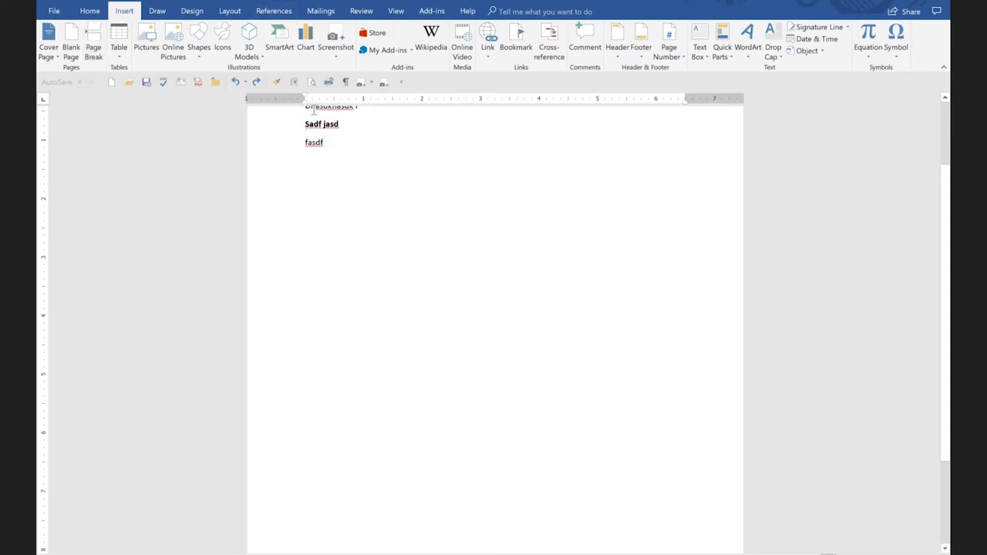
click(346, 82)
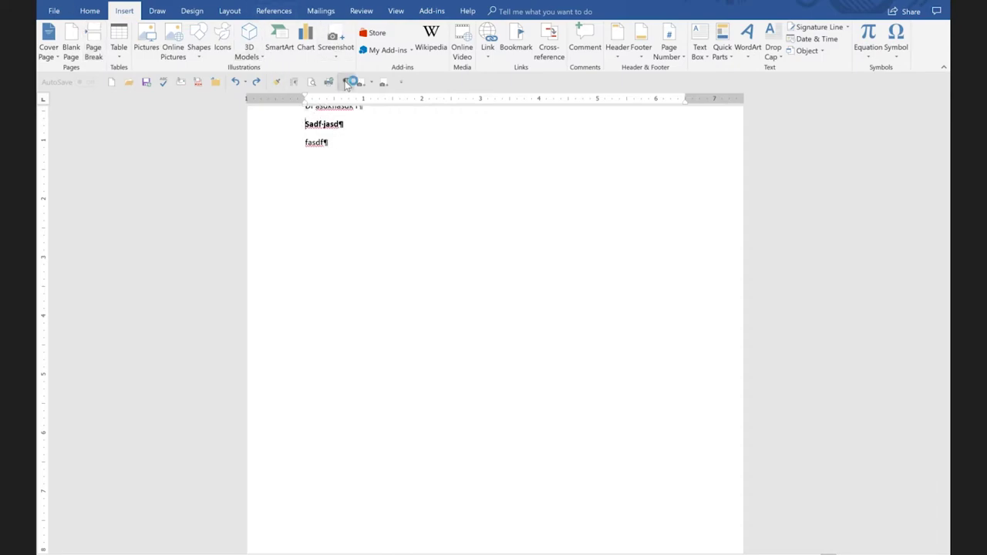
Turn on the "Page break before" pagination option in the paragraph settings of the "Sadf jasd" line.
click(294, 82)
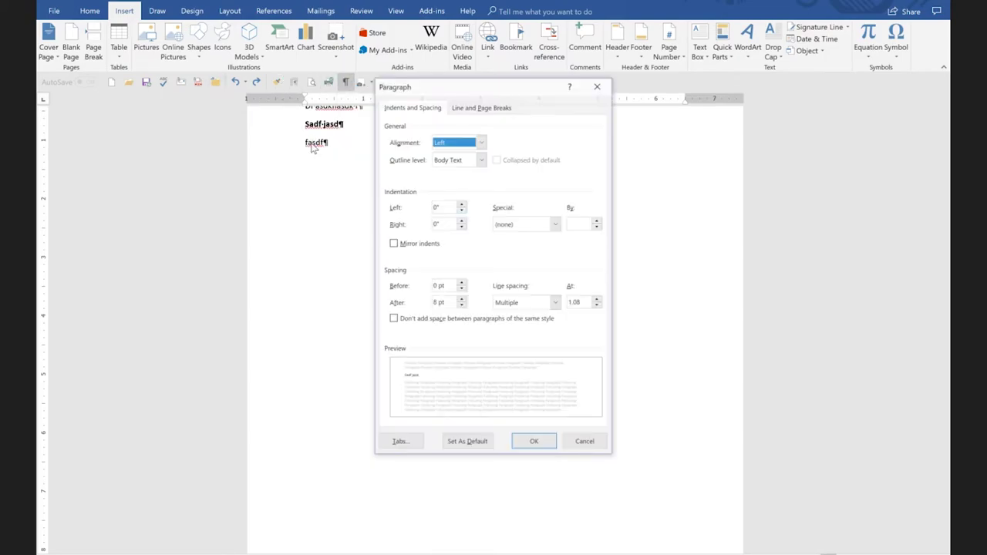
click(454, 106)
click(394, 182)
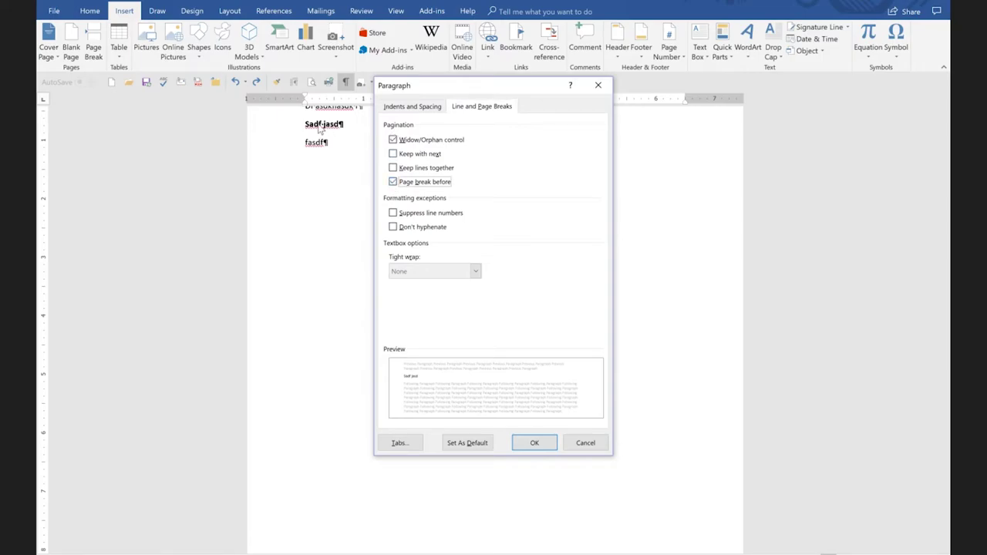
click(532, 443)
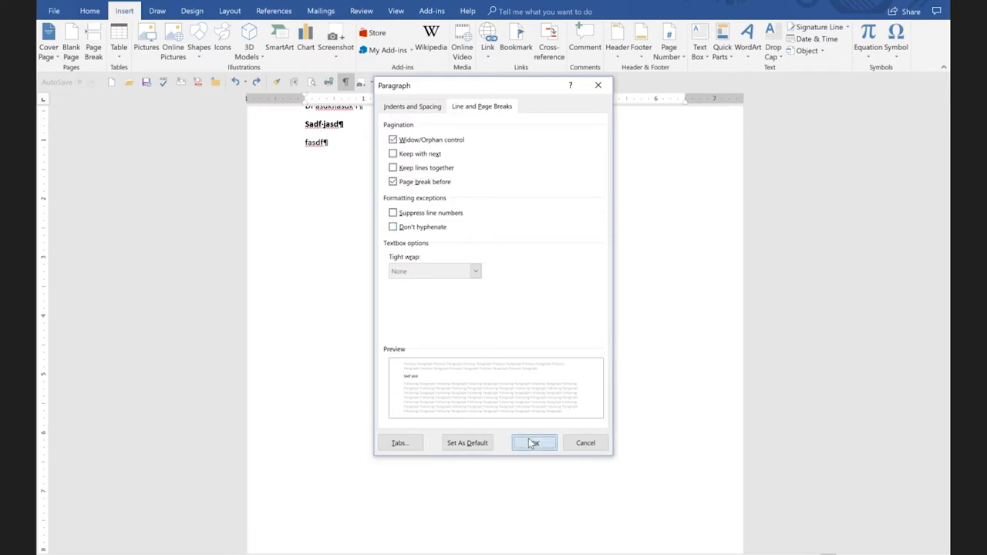
scroll(517, 412, down, 2)
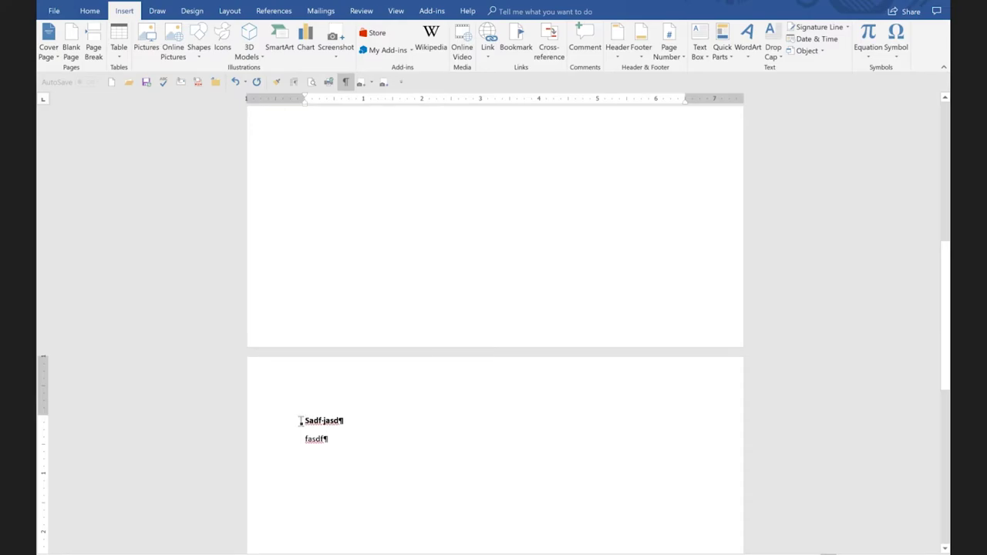
Reopen the paragraph settings for the "Sadf jasd" line and turn off "Page break before".
shift+click(359, 420)
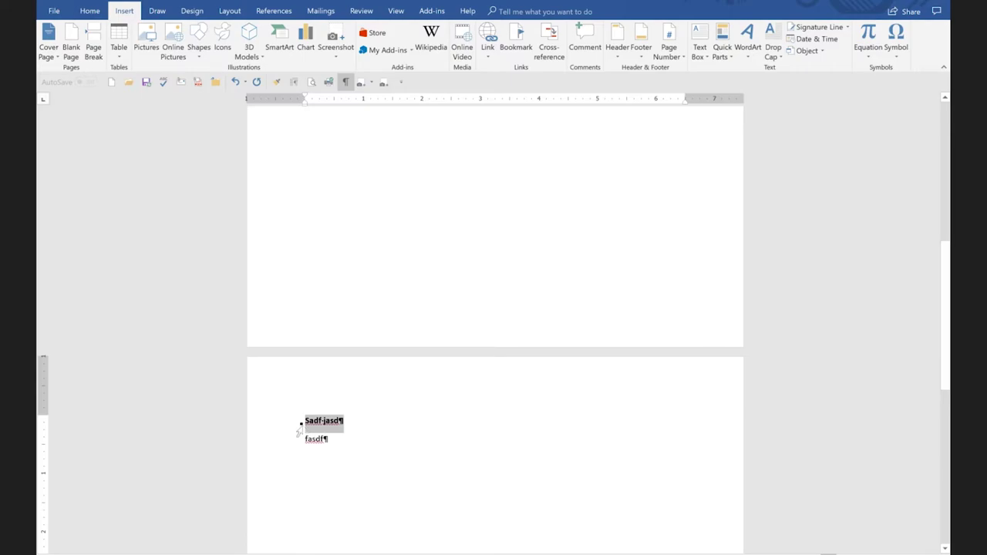
double_click(299, 106)
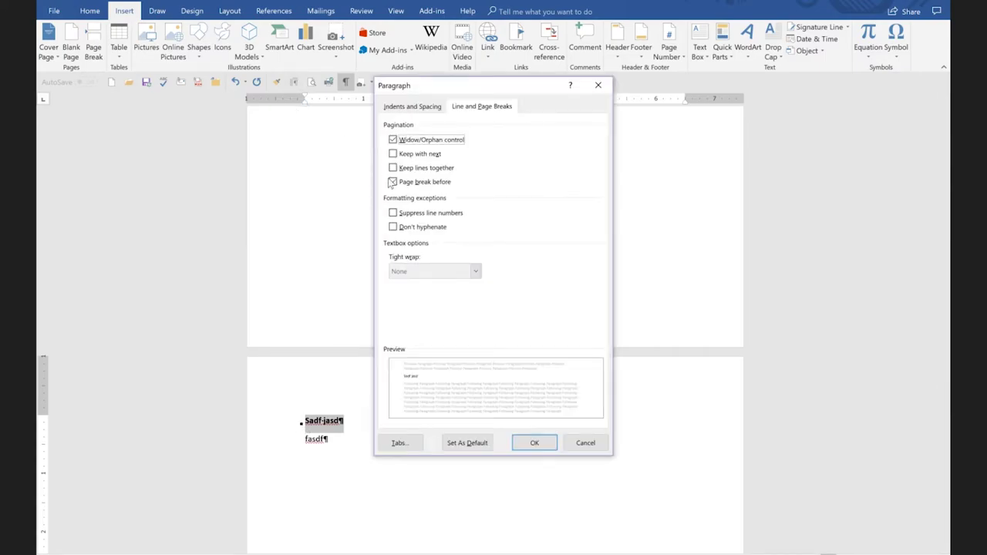
click(392, 181)
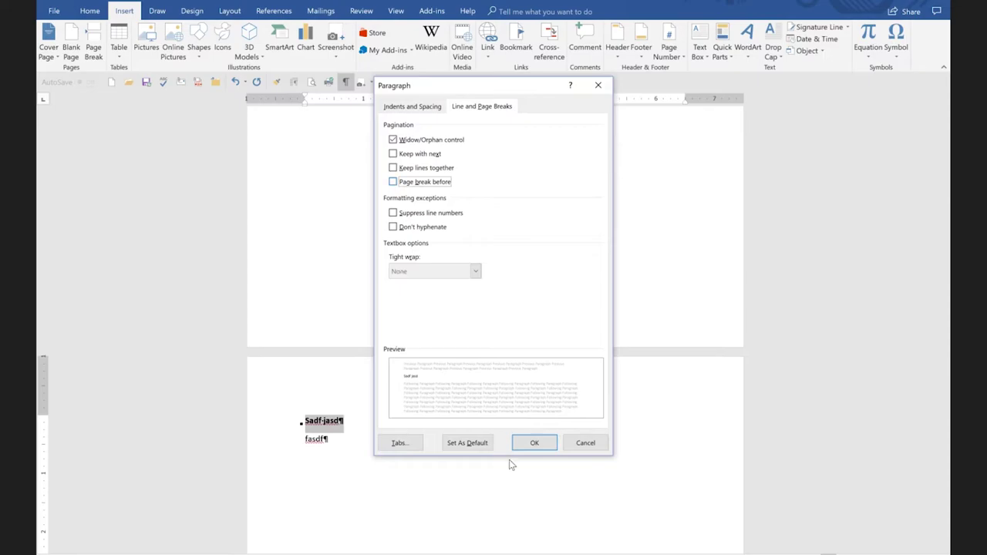
click(540, 445)
click(540, 444)
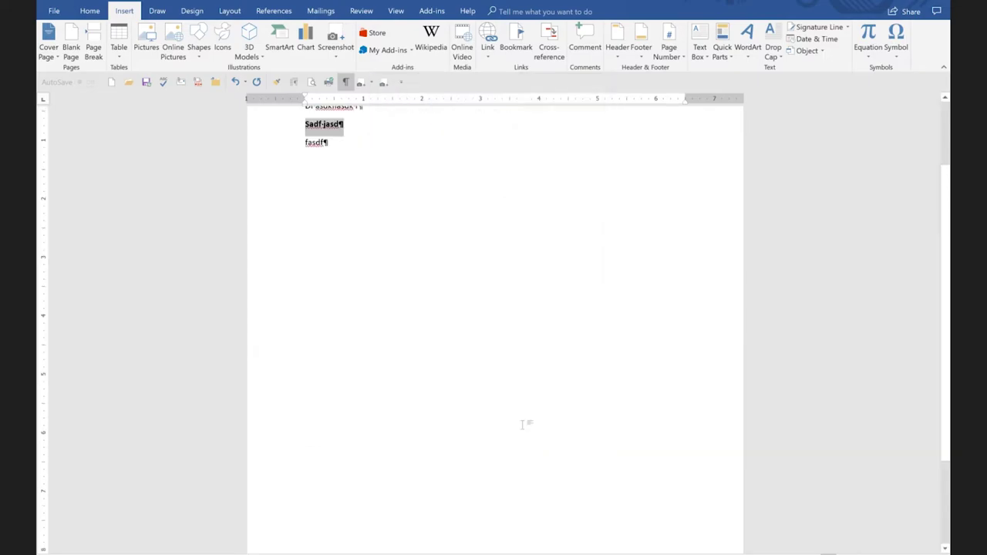
Delete all of the sample text from the document.
scroll(522, 424, up, 3)
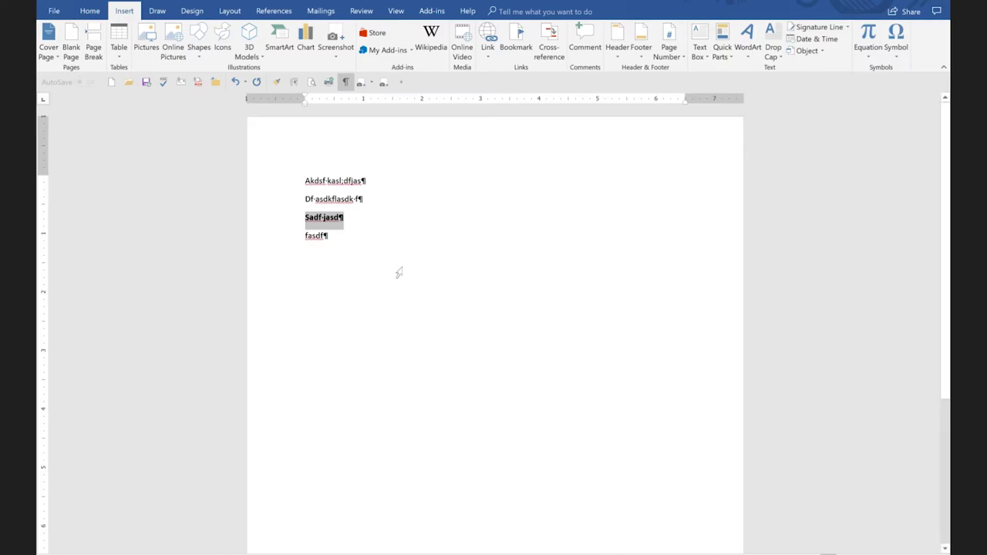
triple_click(267, 249)
key(Delete)
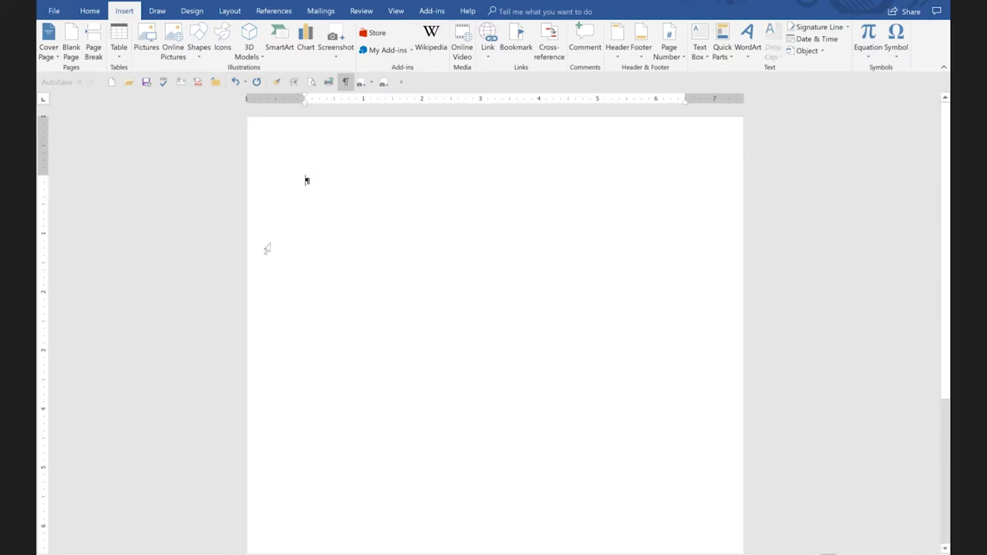
click(119, 41)
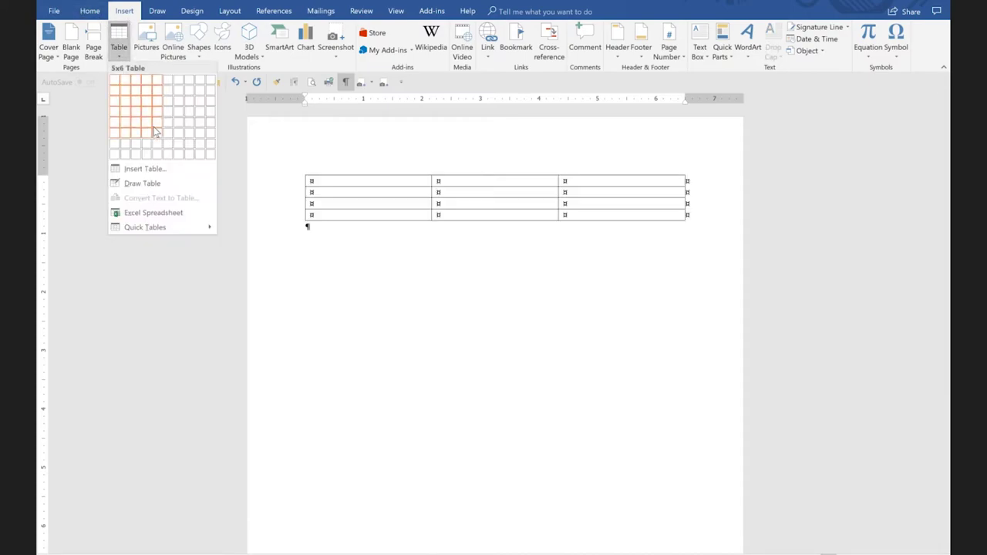
key(Escape)
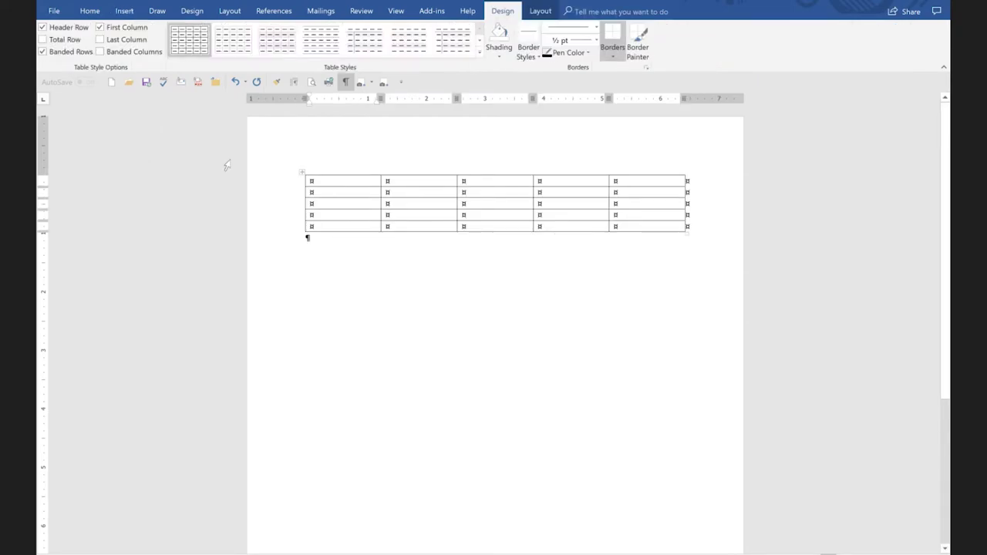
key(ctrl+z)
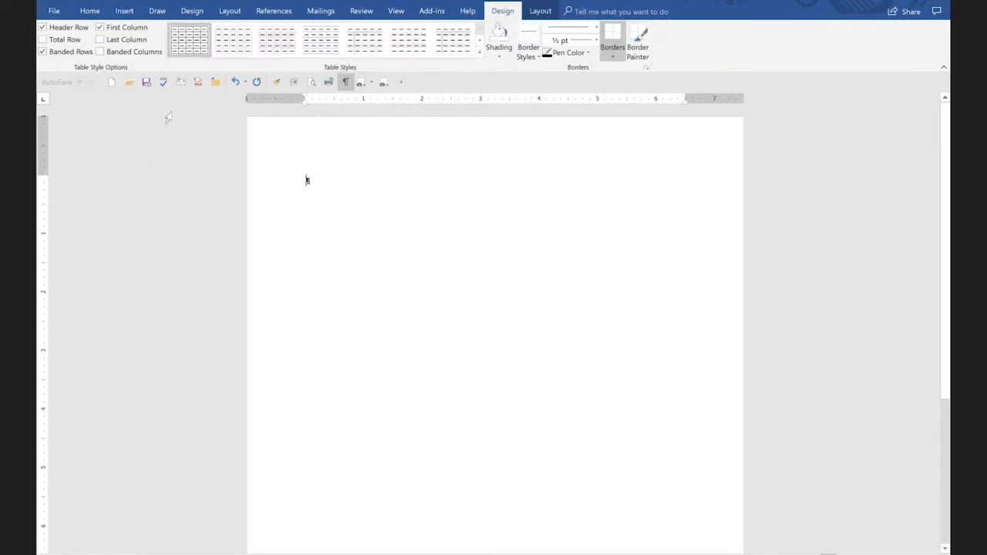
Insert a table with 10 columns and 8 rows.
click(124, 11)
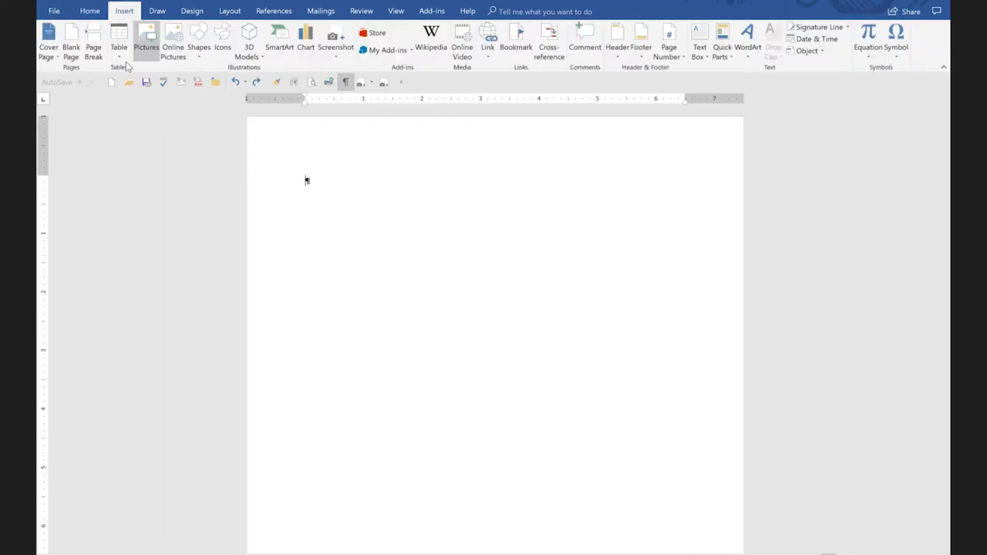
click(119, 42)
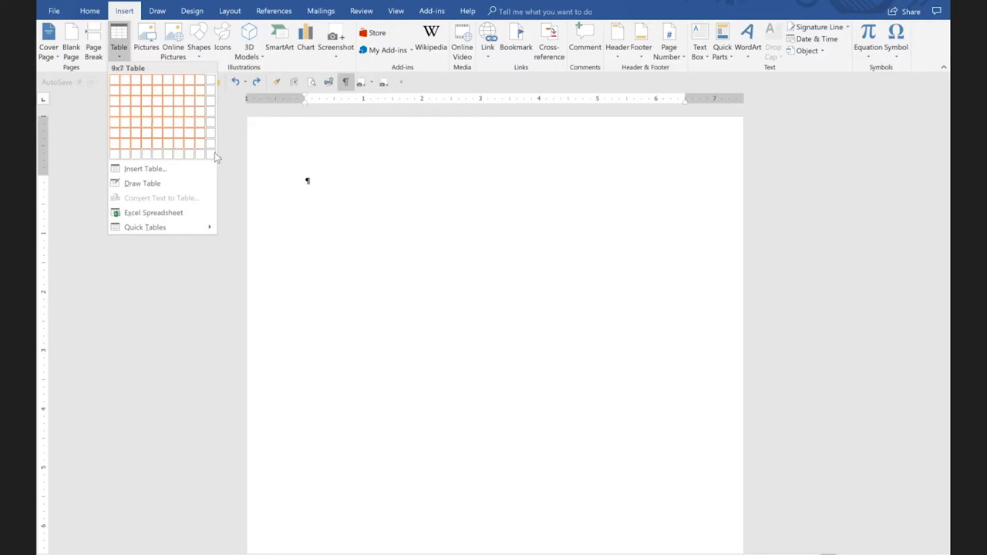
click(214, 153)
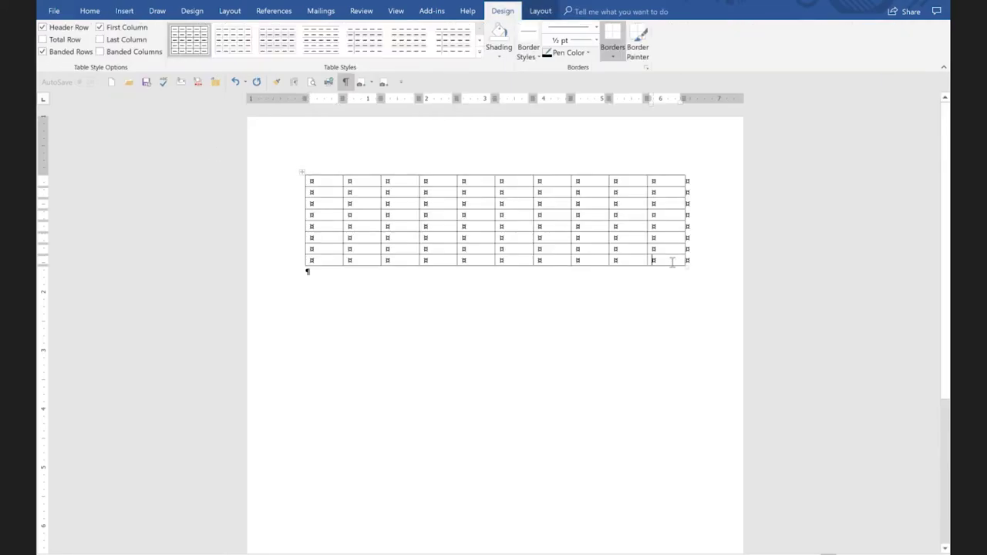
Extend the table to 14 rows by moving on from its last cell.
key(Tab)
key(Tab)
key(Tab)
key(Tab)
key(Tab)
key(Tab)
key(Tab)
key(Tab)
key(Tab)
key(Tab)
key(Tab)
key(Tab)
key(Tab)
key(Tab)
key(Tab)
key(Tab)
key(Tab)
key(Tab)
key(Tab)
key(Tab)
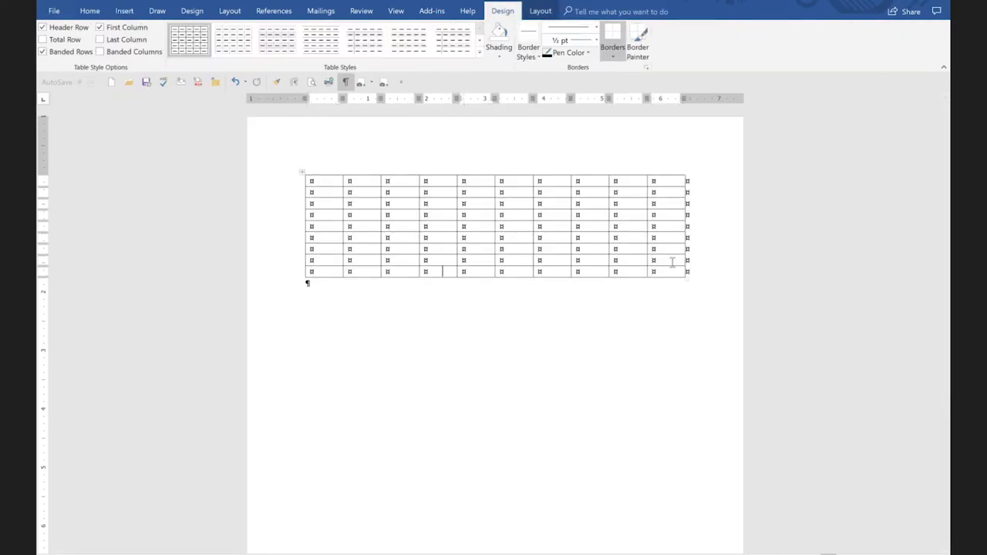
key(Tab)
key(Tab)
key(Tab)
key(Tab)
key(Tab)
key(Tab)
key(Tab)
key(Tab)
key(Tab)
key(Tab)
key(Tab)
key(Tab)
key(Tab)
key(Tab)
key(Tab)
key(Tab)
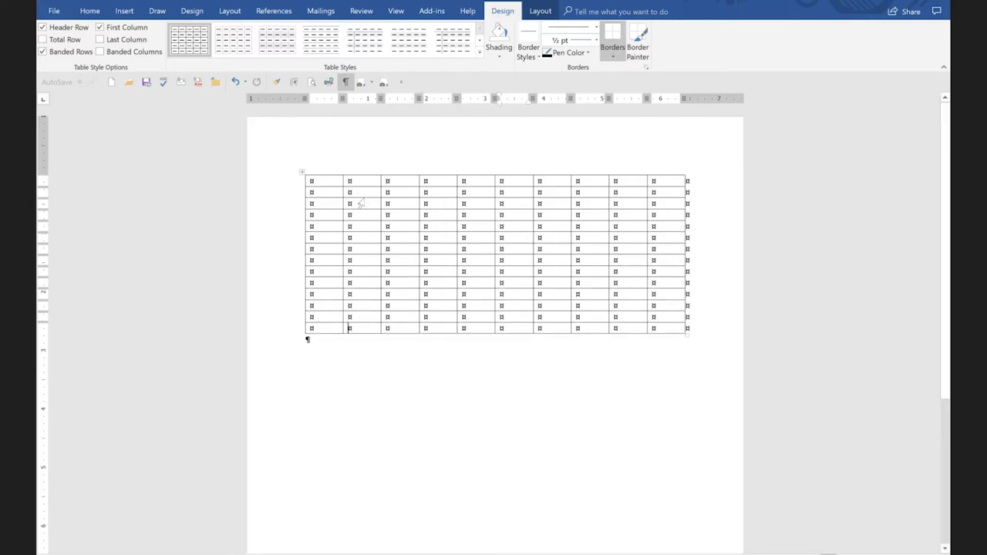
Copy all rows of the table and paste them repeatedly below it until the table spans several pages.
drag(295, 180, 301, 342)
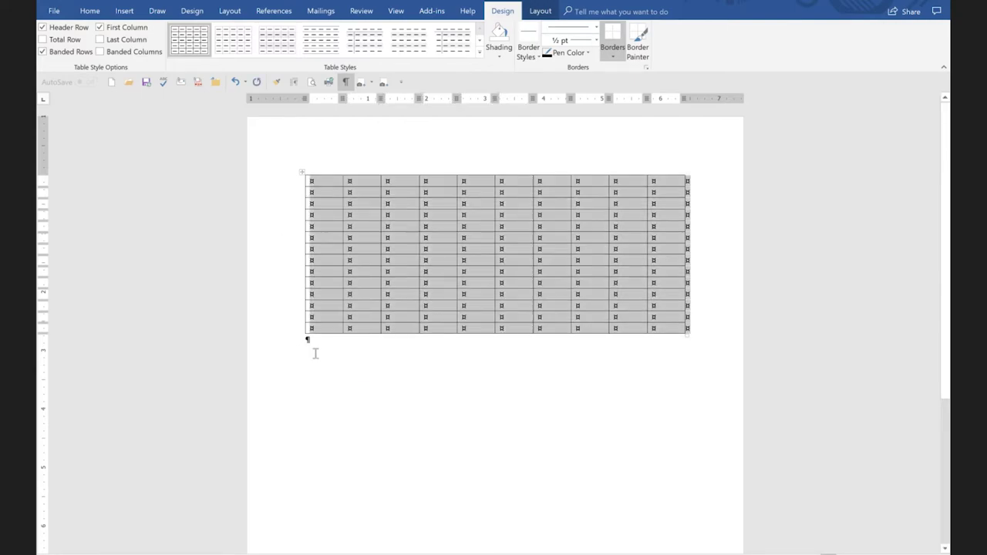
click(318, 341)
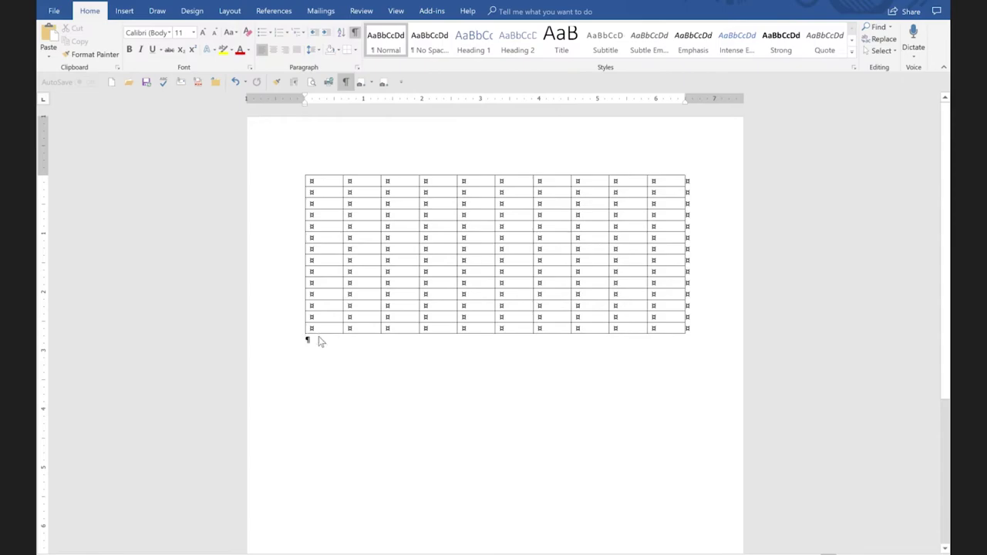
key(ctrl+v)
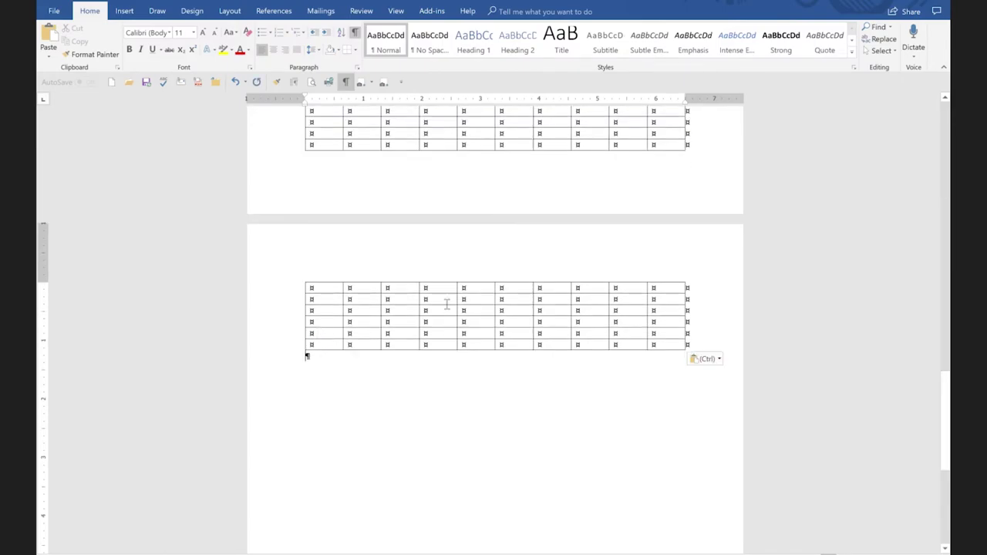
scroll(448, 301, up, 5)
scroll(448, 293, down, 4)
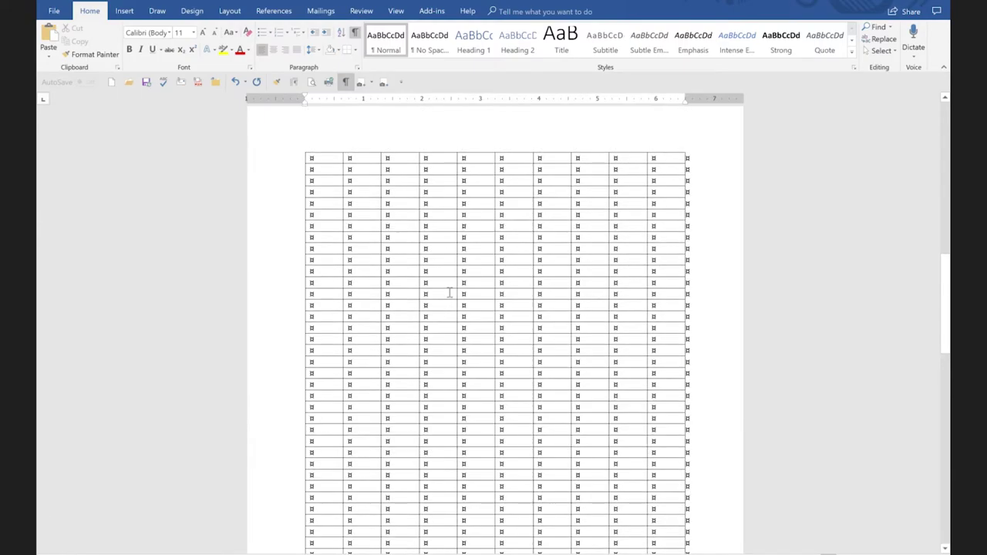
Enter "Name" in the first table cell on the second page, copy the word and clear the cell.
click(337, 249)
text(Name)
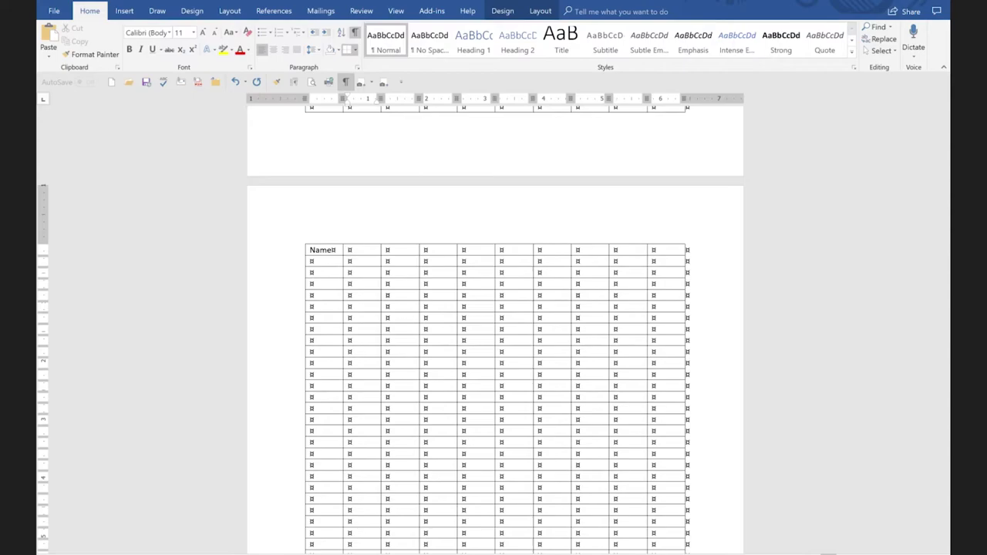
key(Tab)
double_click(322, 250)
key(ctrl+c)
key(BackSpace)
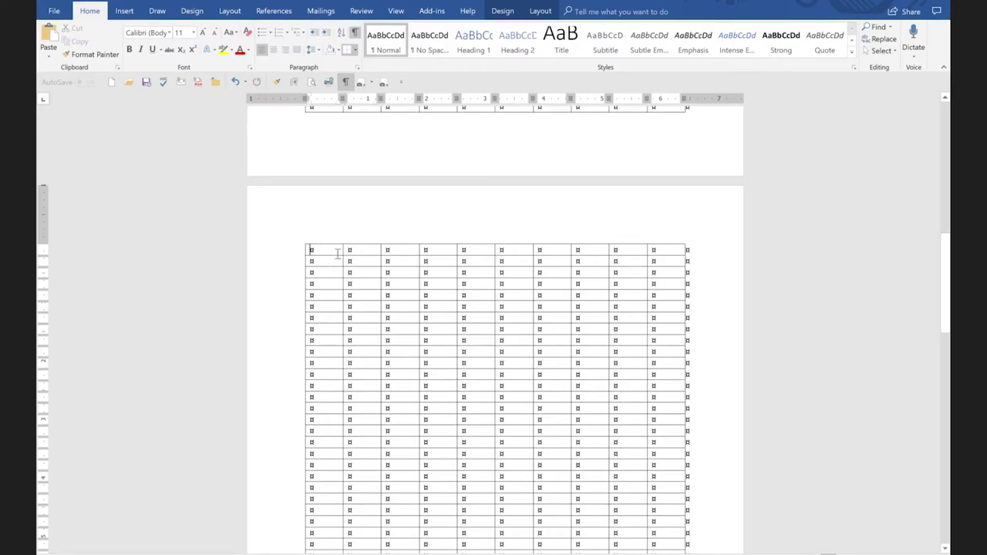
Paste "Name" into the table's very first cell and add the headings "Address" and "Phone" in the next two columns.
key(Up)
right_click(337, 259)
scroll(337, 259, up, 10)
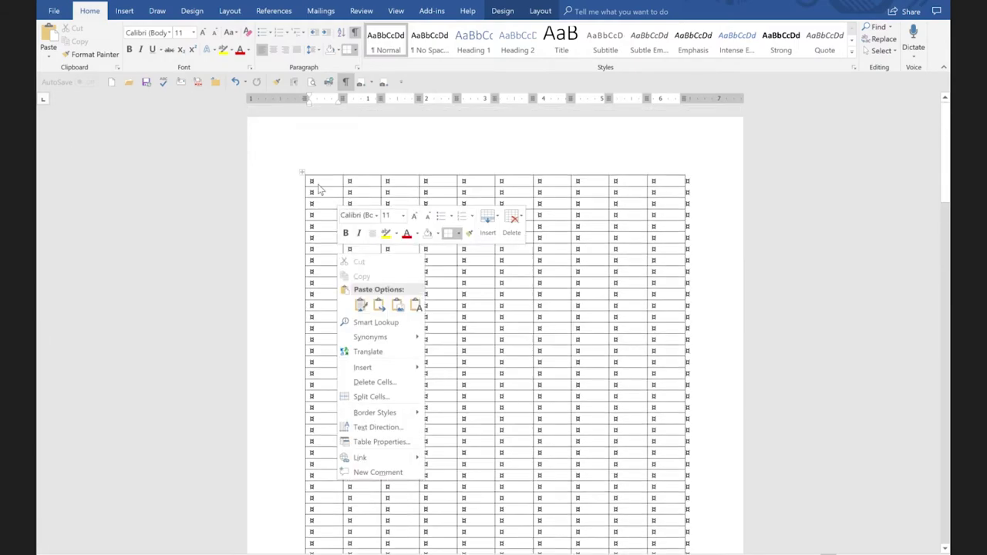
click(318, 184)
scroll(317, 183, down, 3)
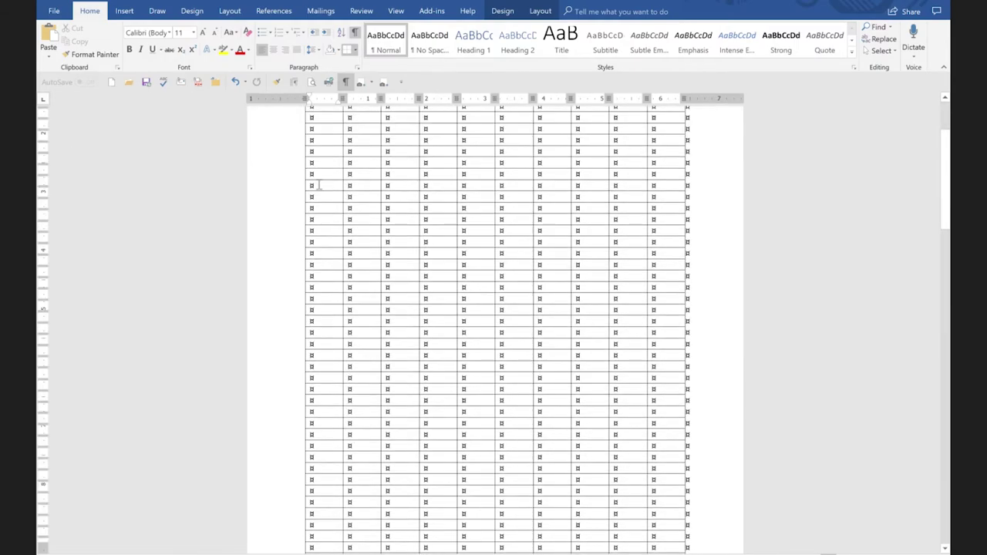
scroll(317, 185, down, 1)
scroll(338, 147, up, 2)
key(ctrl+v)
key(Tab)
text(Address)
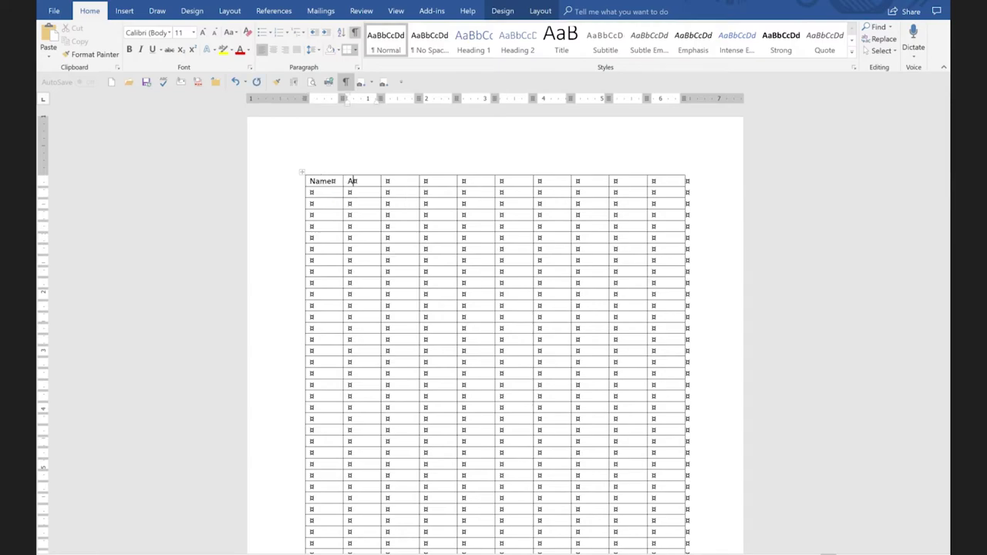
key(Tab)
text(Phone)
Delete the seven empty columns after the Phone column.
click(446, 178)
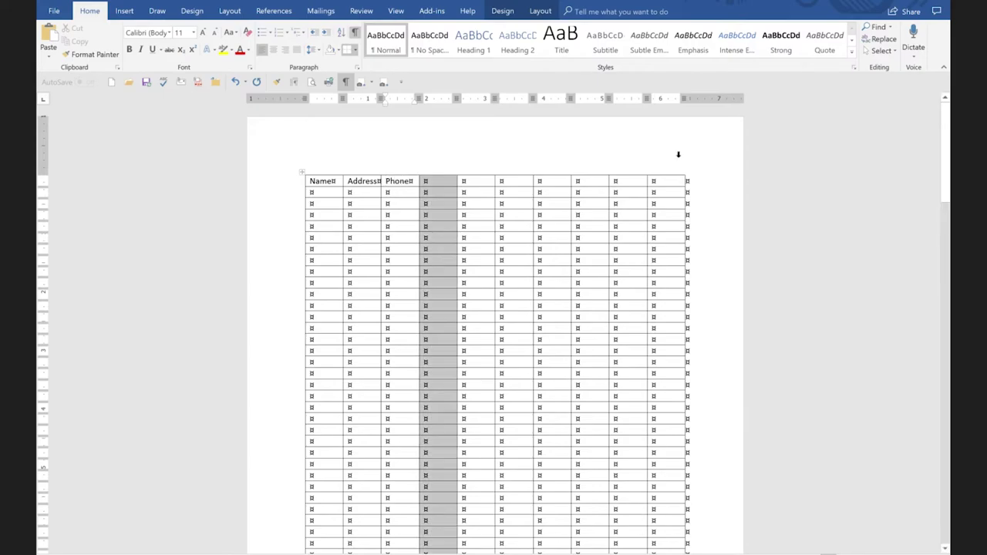
shift+click(678, 154)
click(608, 195)
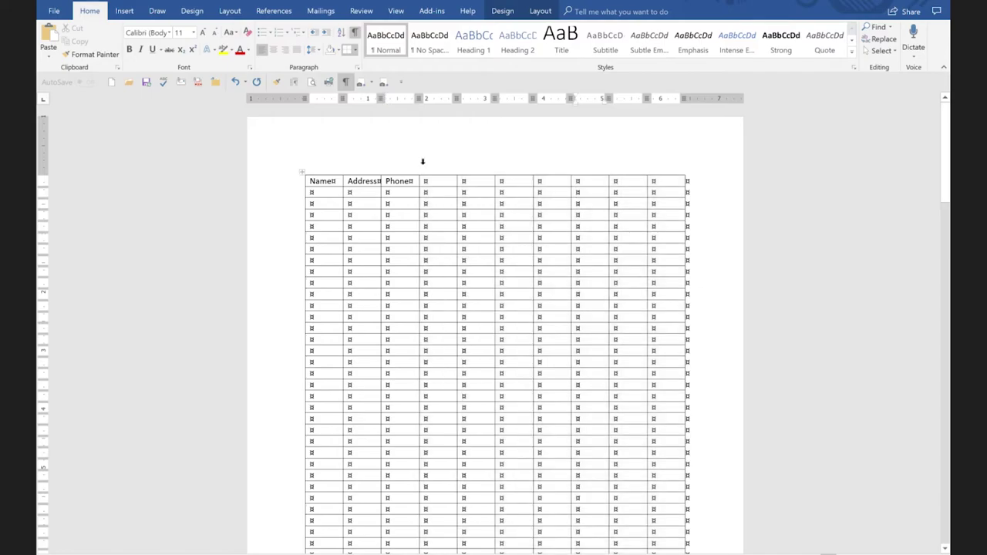
click(438, 164)
shift+click(668, 166)
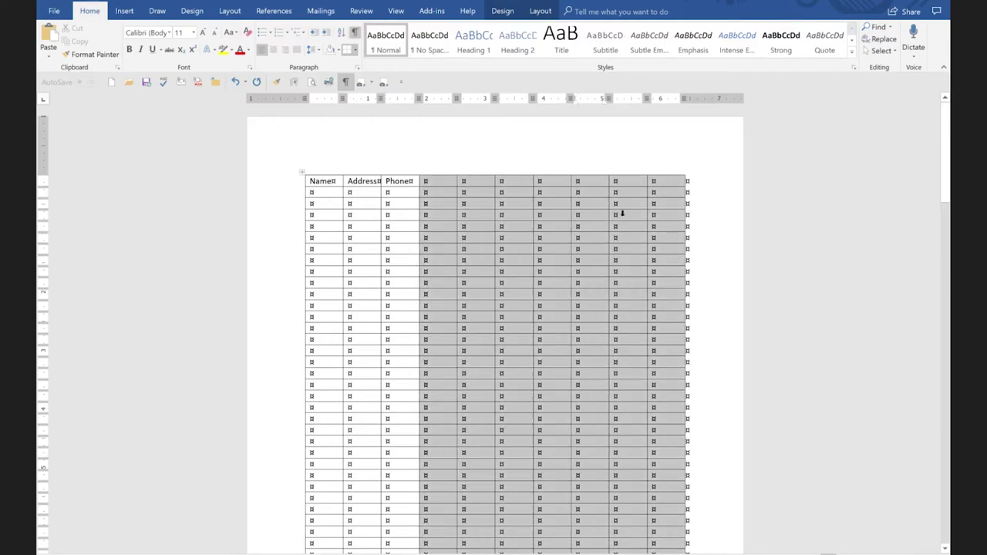
right_click(622, 214)
key(Escape)
key(BackSpace)
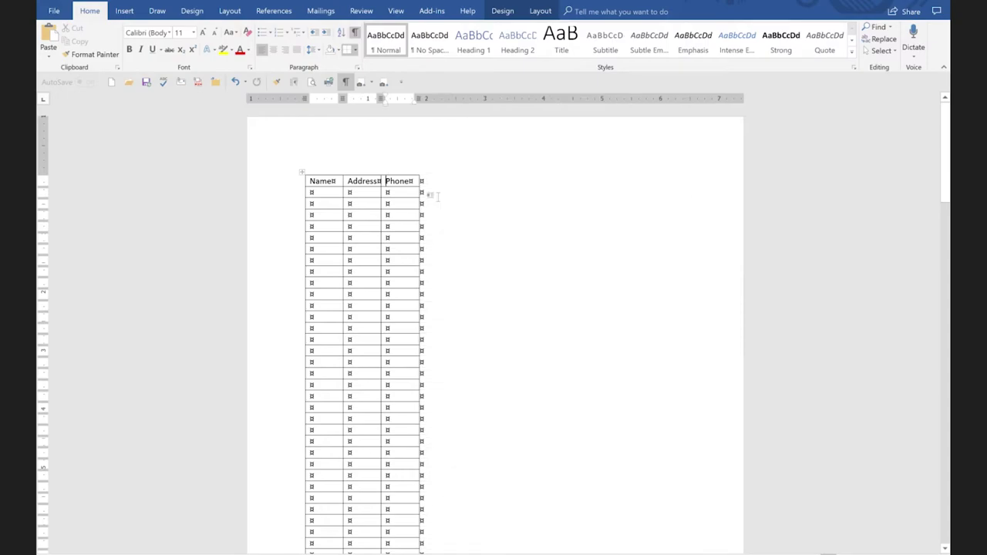
Widen the columns to about 1.6 inches for Name, 2.9 inches for Address and 1.7 inches for Phone.
drag(420, 181, 669, 182)
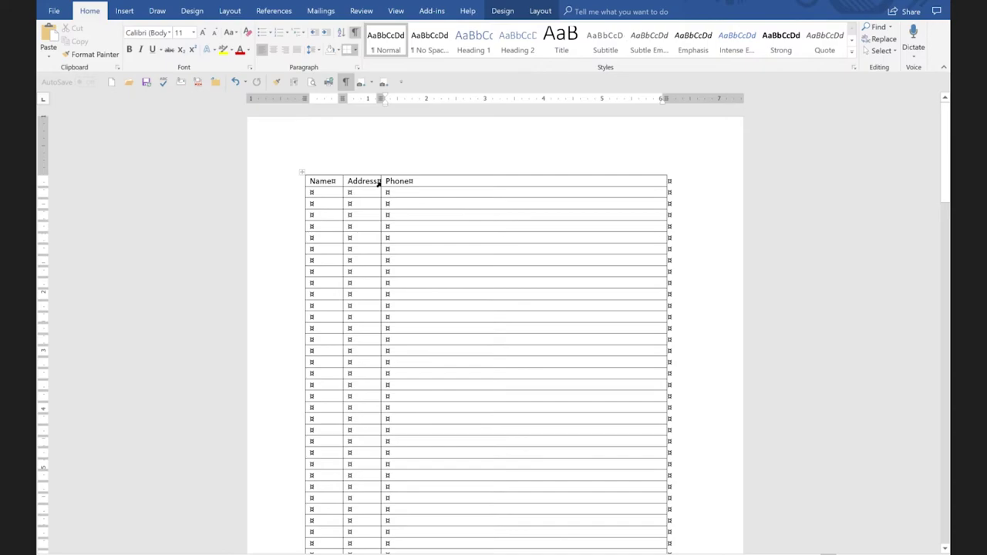
drag(382, 181, 567, 185)
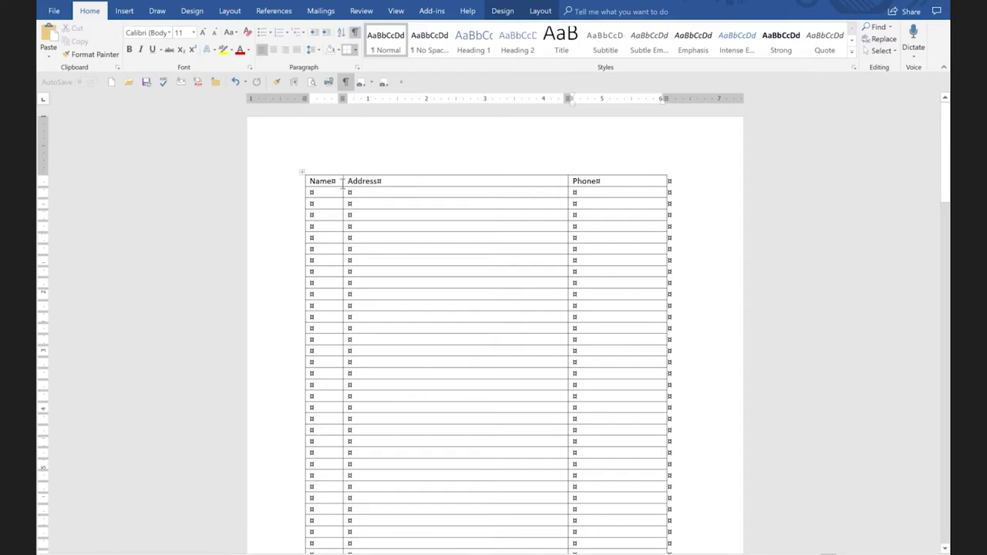
click(339, 181)
drag(356, 185, 401, 185)
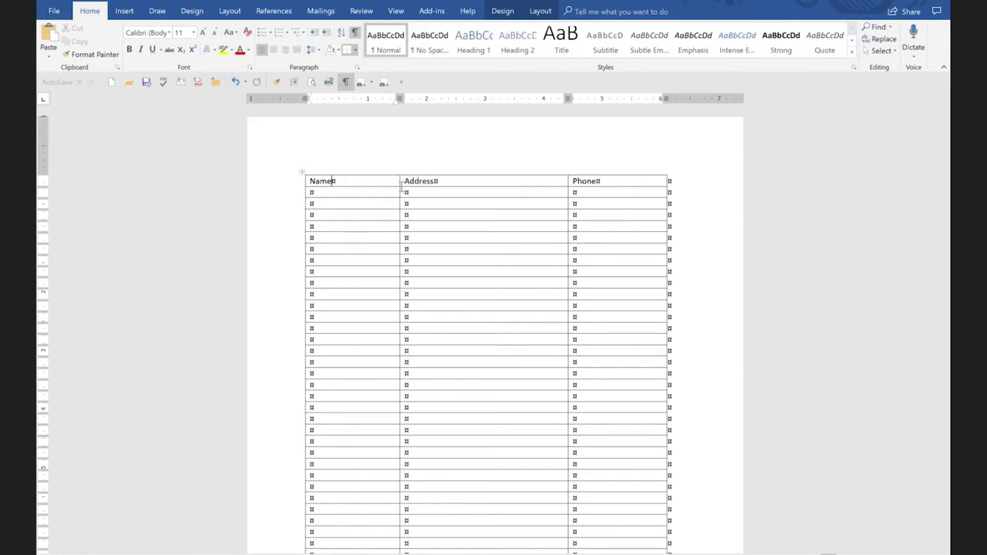
Copy the table's Name, Address and Phone header row and paste it as the first row on the second page.
scroll(401, 185, down, 3)
scroll(401, 185, down, 10)
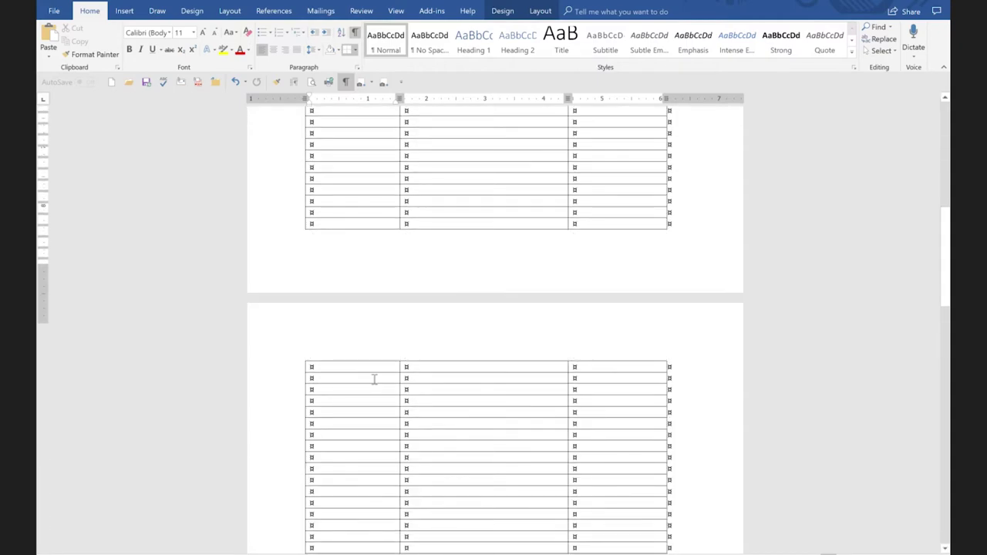
scroll(372, 380, up, 13)
scroll(375, 380, up, 1)
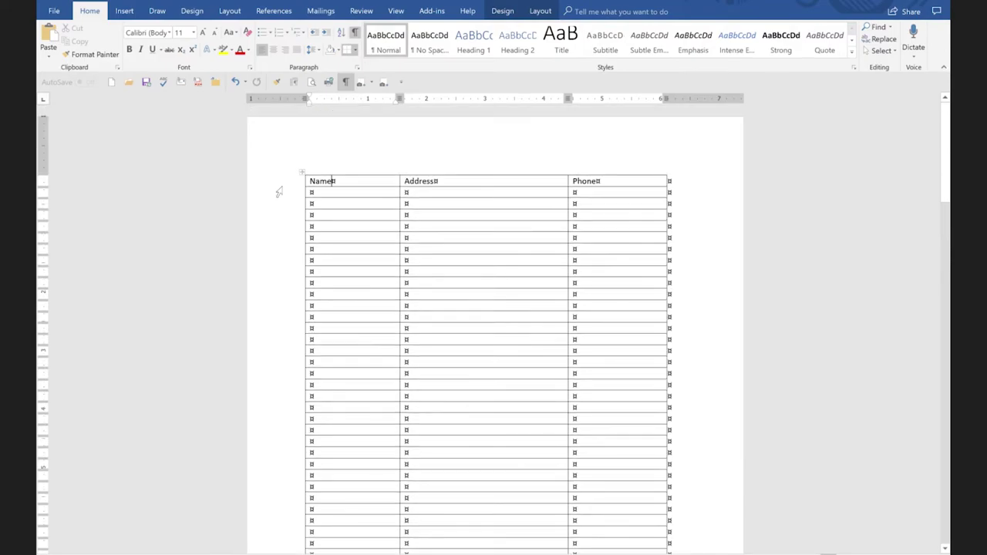
click(278, 189)
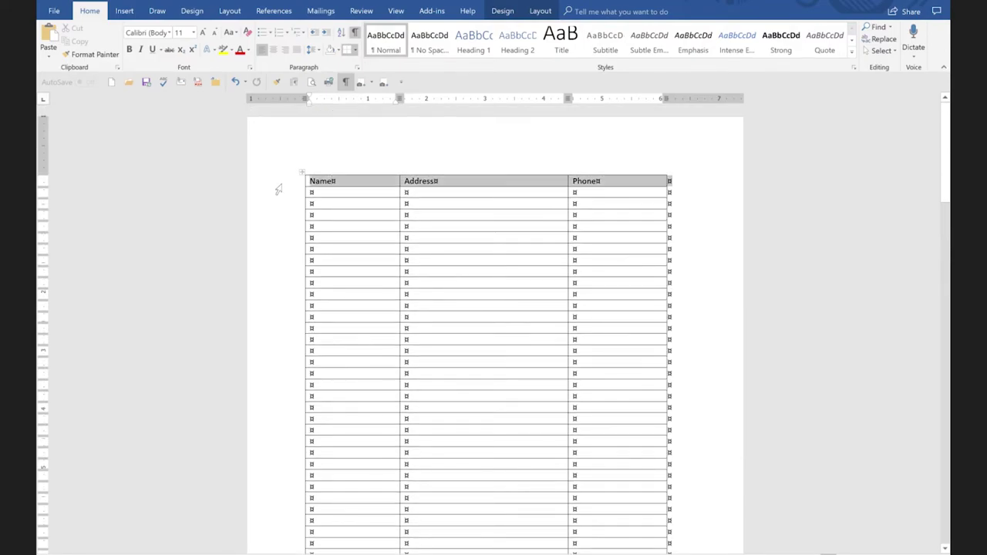
right_click(279, 189)
click(298, 207)
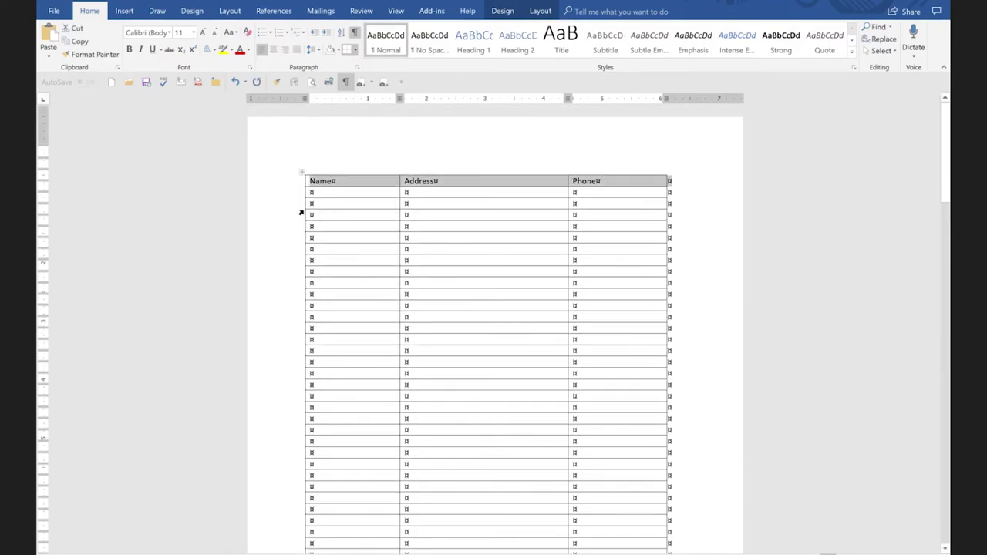
scroll(304, 212, down, 10)
click(330, 451)
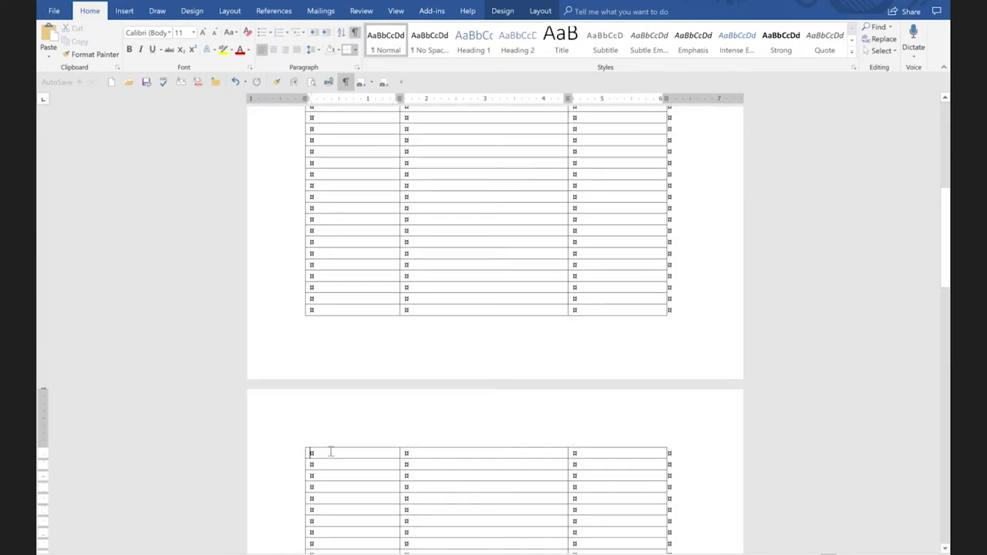
key(ctrl+v)
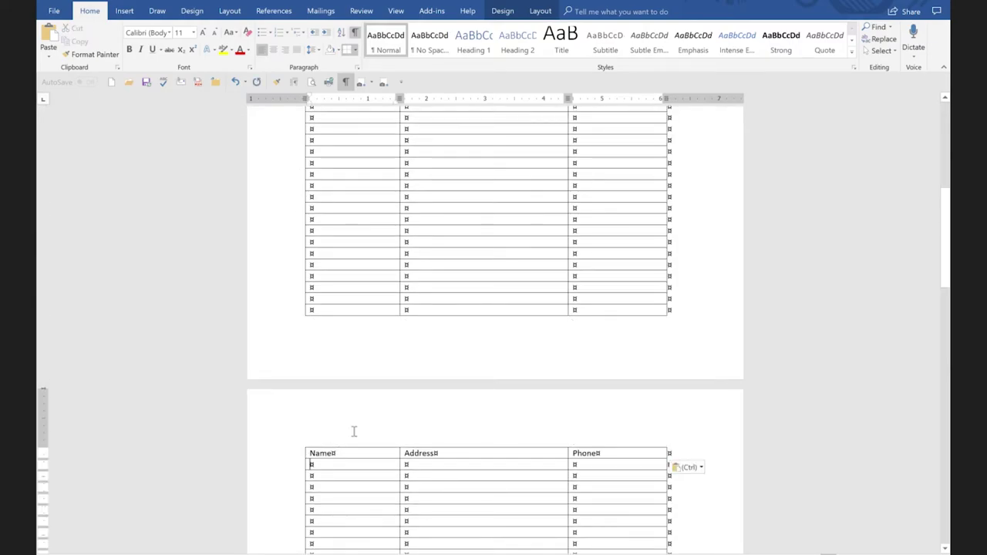
Enter the sample text "Asdfasdf" and a line break in the first page's last Address cell, then remove the break and final letter.
click(425, 301)
text(asdfasdf)
key(Return)
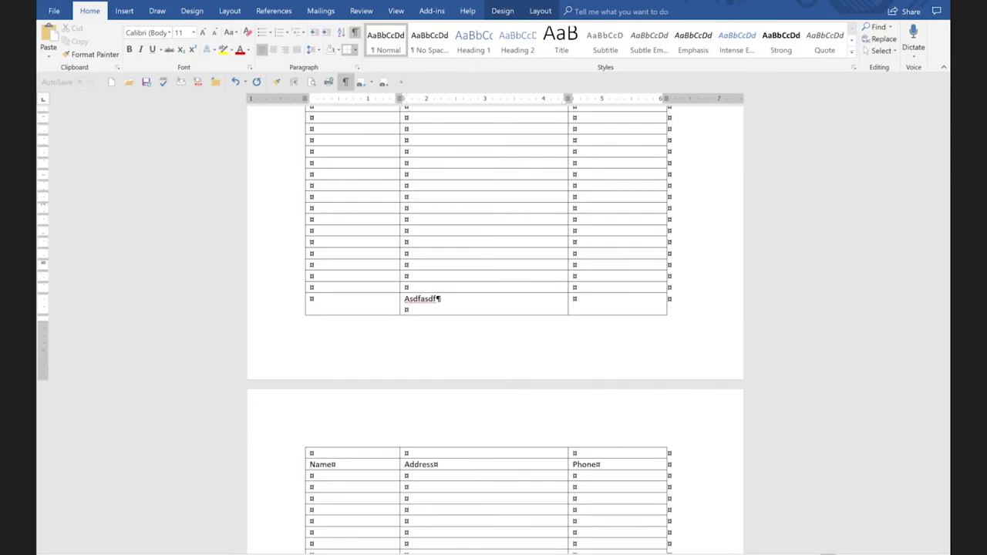
key(BackSpace)
key(BackSpace)
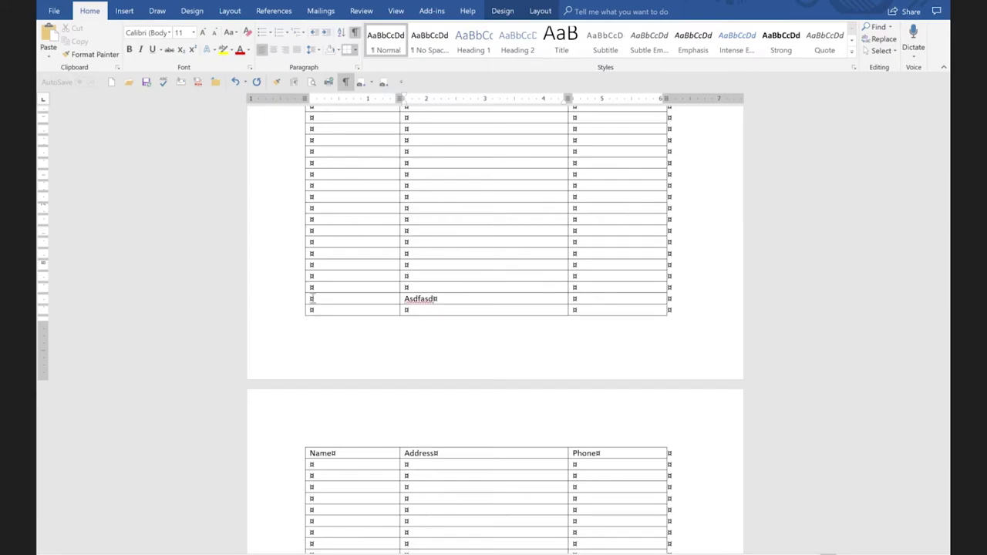
Delete the row containing the sample text and the pasted duplicate header row from the table.
click(290, 307)
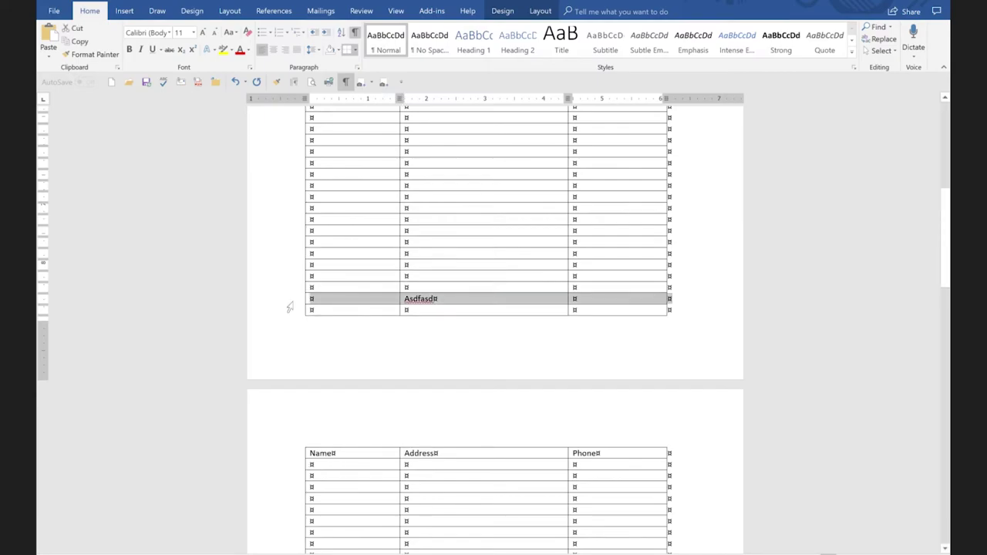
right_click(291, 307)
click(314, 309)
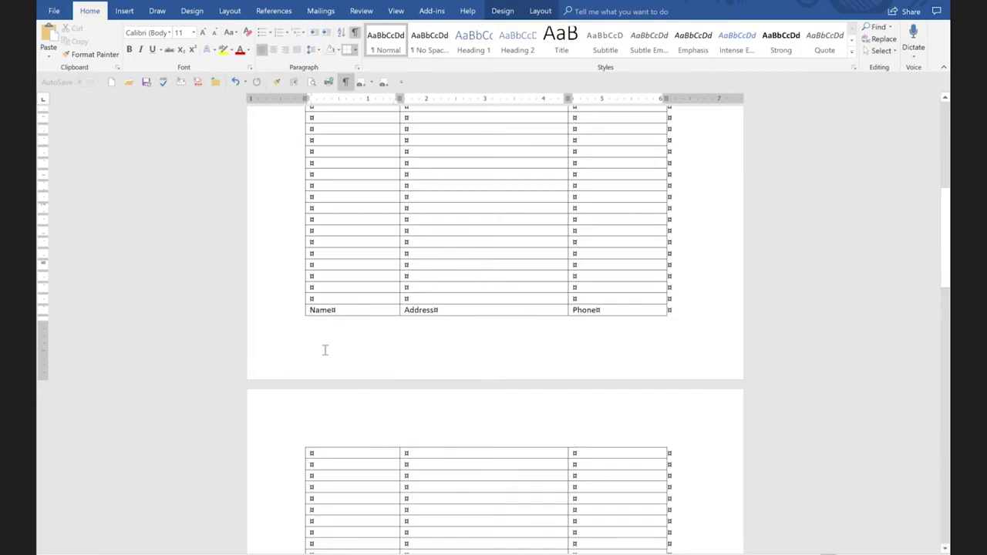
click(274, 319)
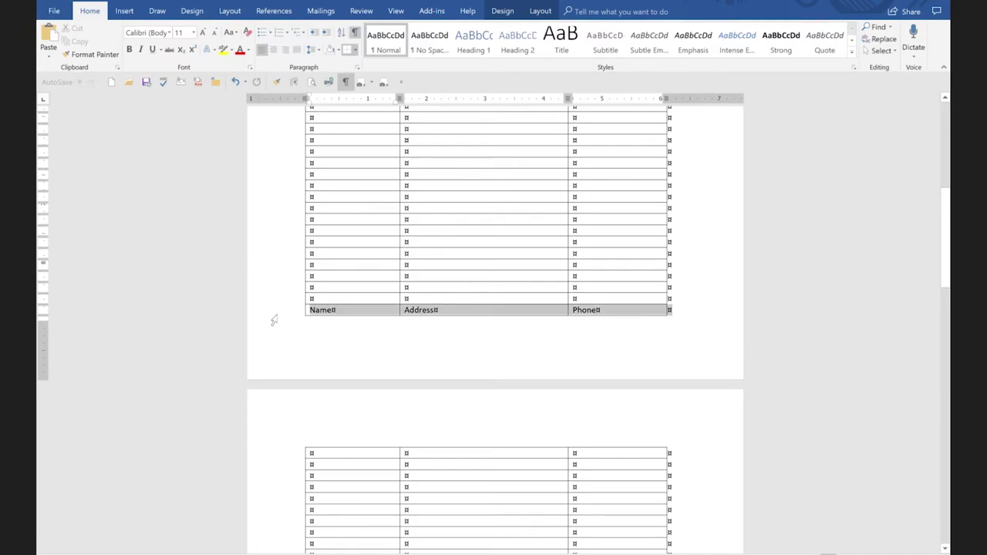
right_click(274, 318)
click(282, 321)
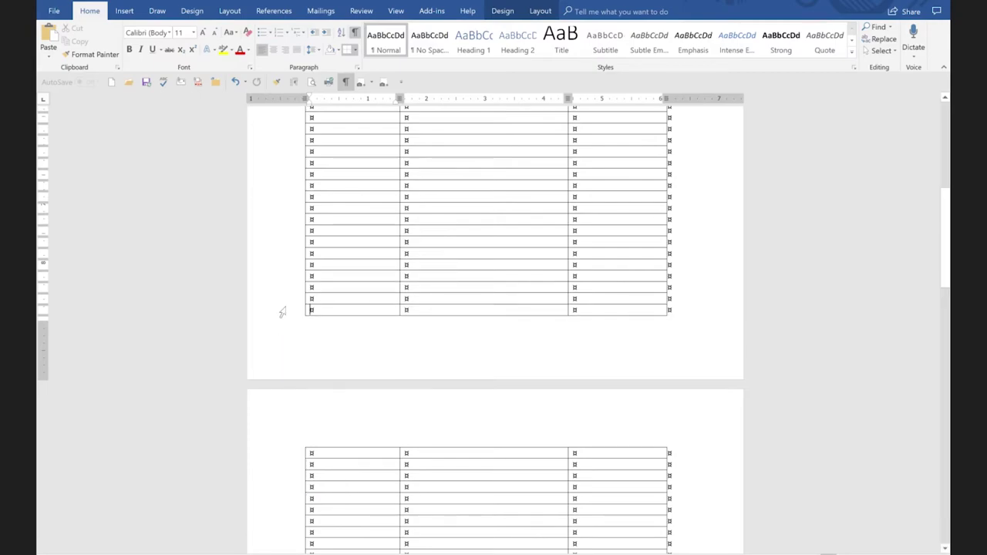
Add the table's Repeat Header Rows command to the Quick Access Toolbar.
scroll(282, 314, up, 9)
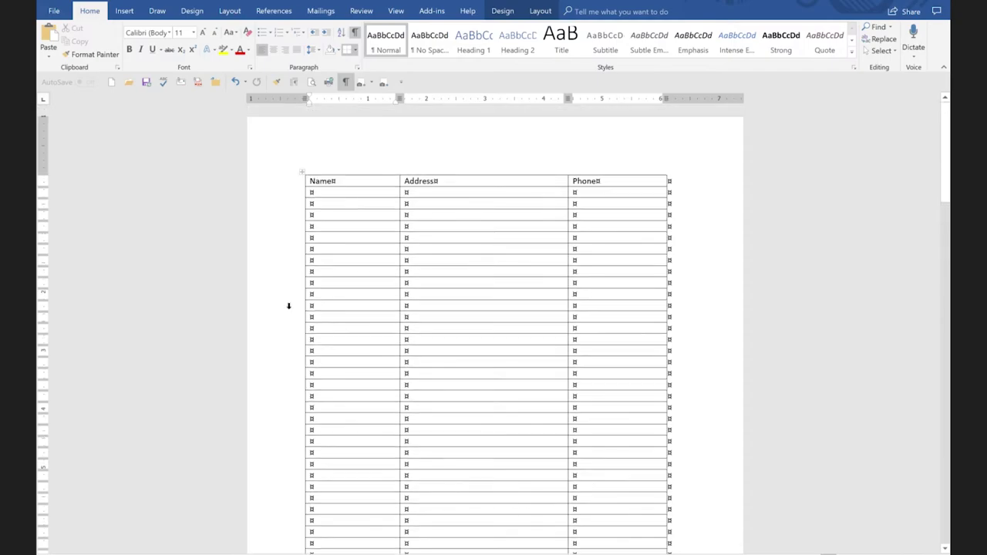
click(367, 184)
click(499, 12)
click(542, 12)
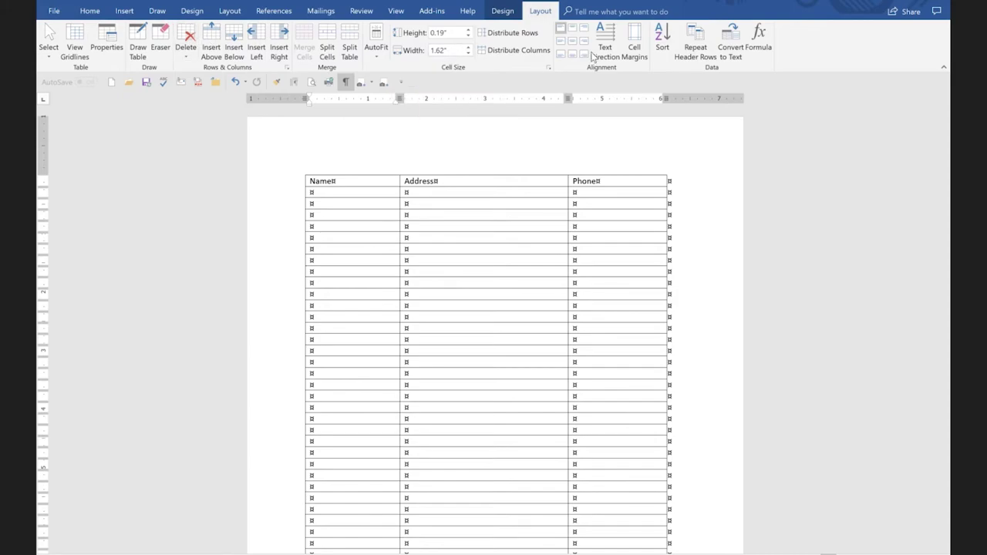
right_click(695, 40)
click(706, 46)
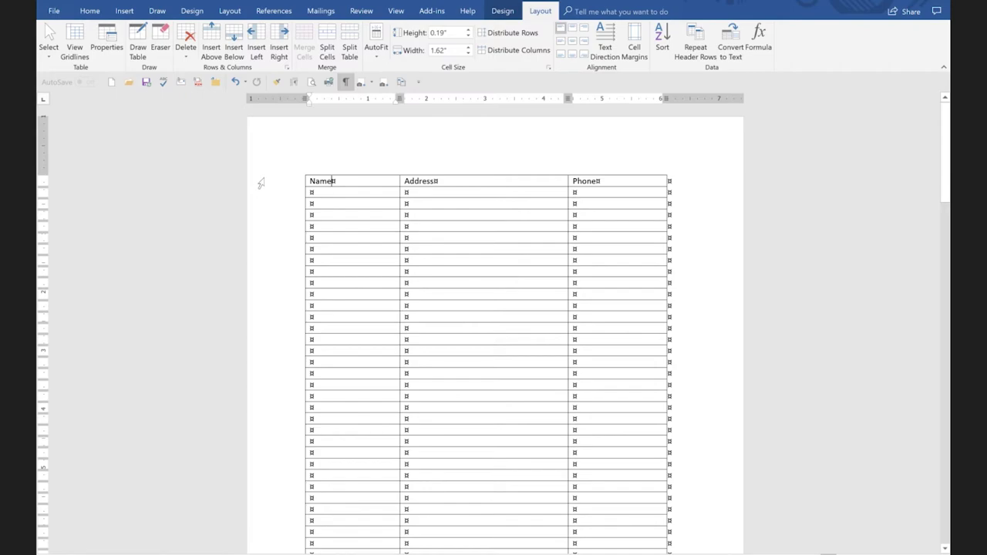
Turn on Repeat Header Rows for the table's first row and check the top of the following pages.
click(400, 84)
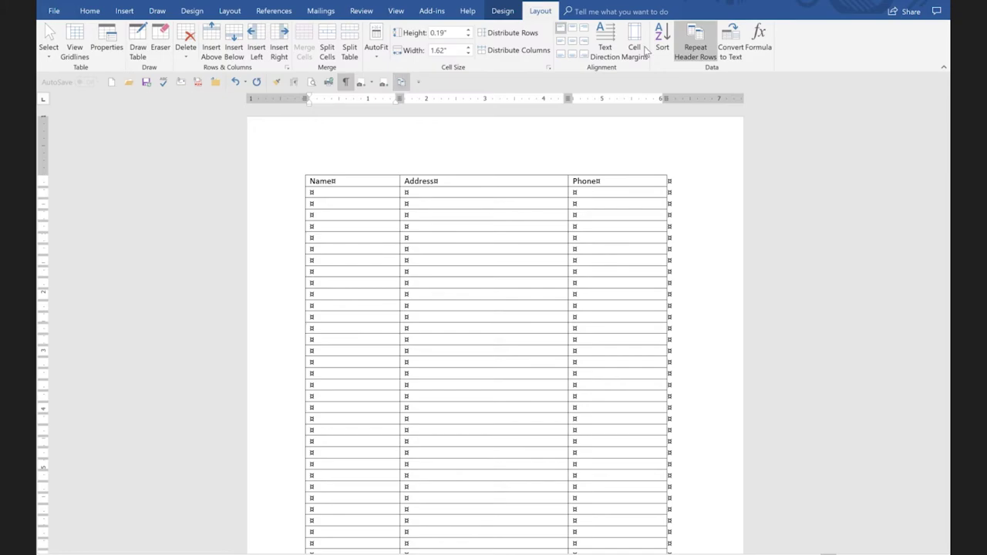
scroll(379, 414, down, 8)
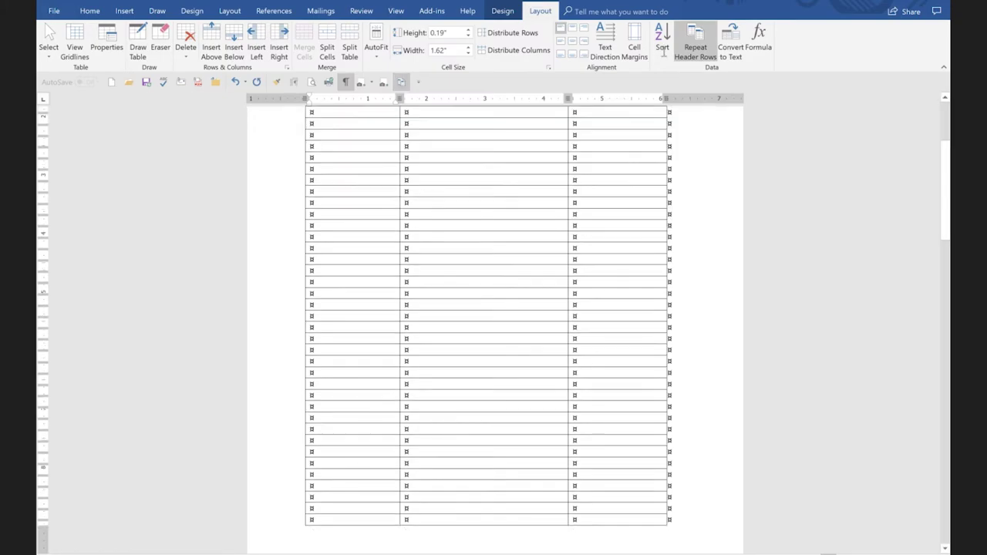
scroll(378, 414, down, 12)
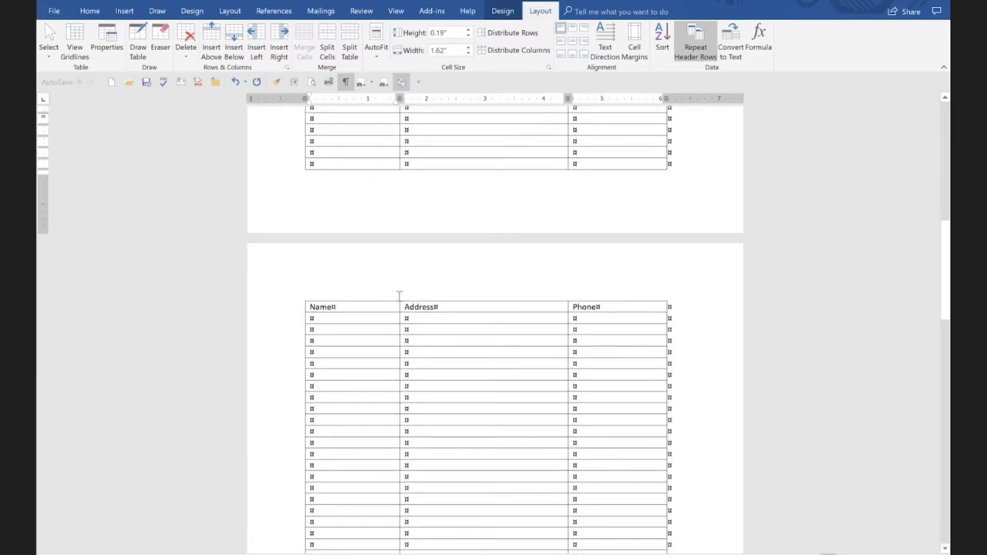
scroll(394, 311, down, 5)
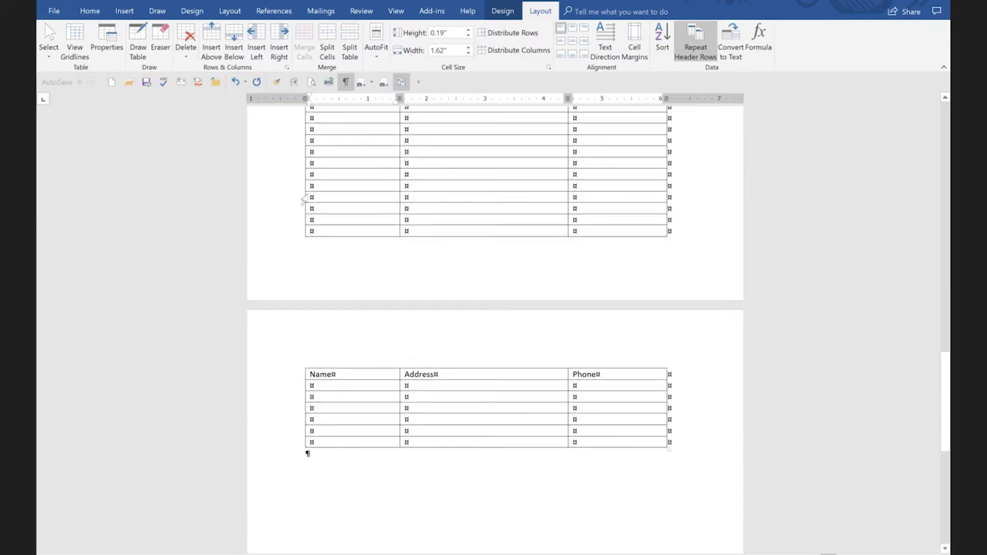
Delete two adjacent empty rows near the end of the table's second page and check the headers on each page.
drag(285, 155, 285, 144)
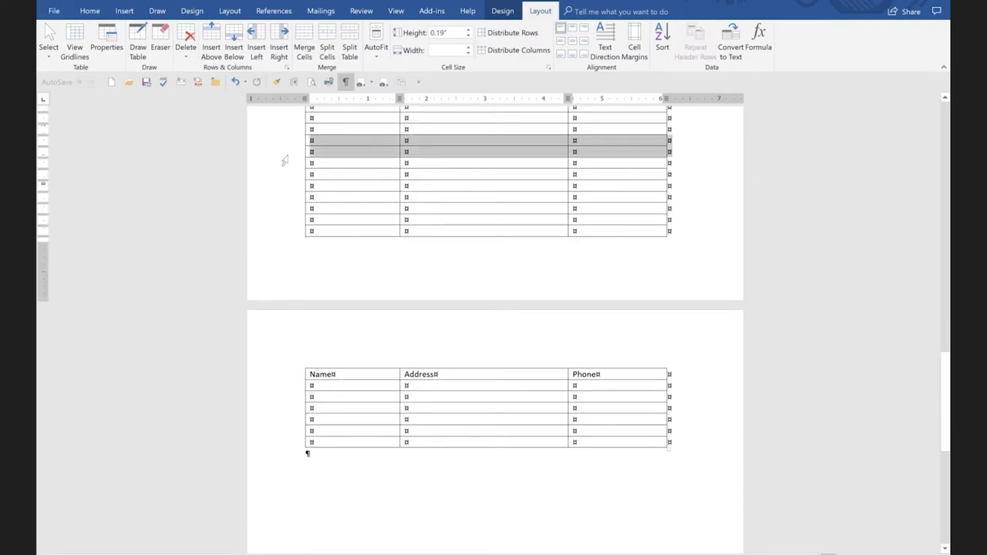
right_click(290, 156)
click(308, 163)
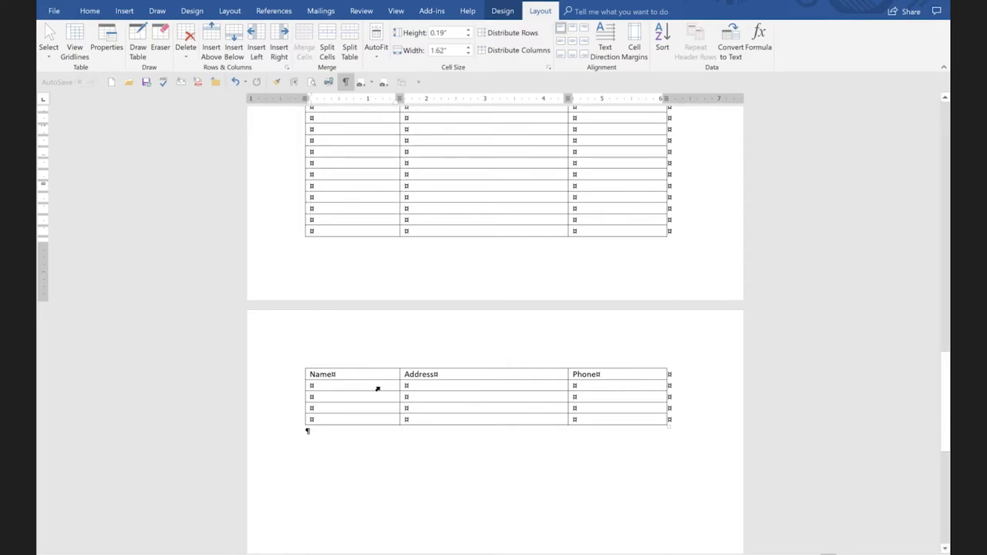
scroll(380, 386, up, 8)
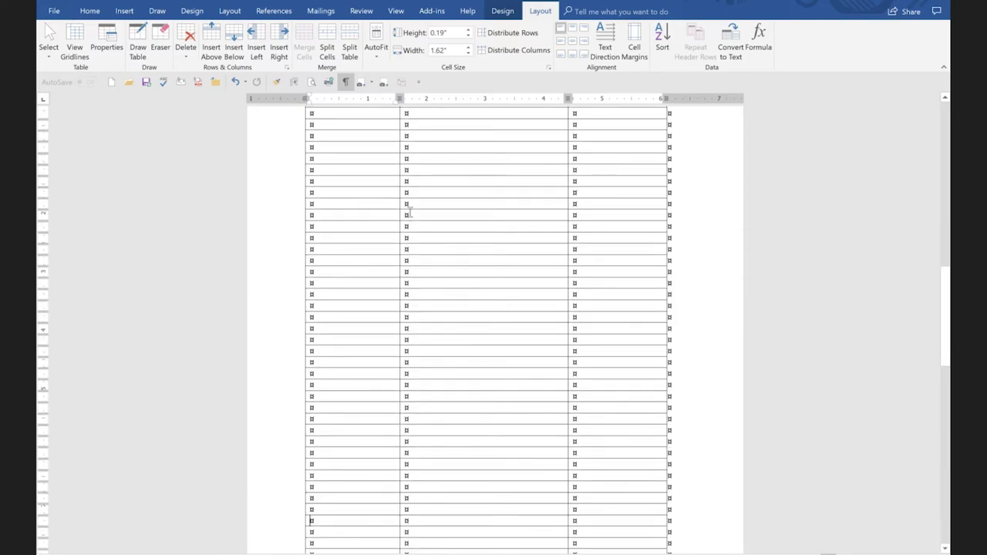
scroll(410, 213, up, 15)
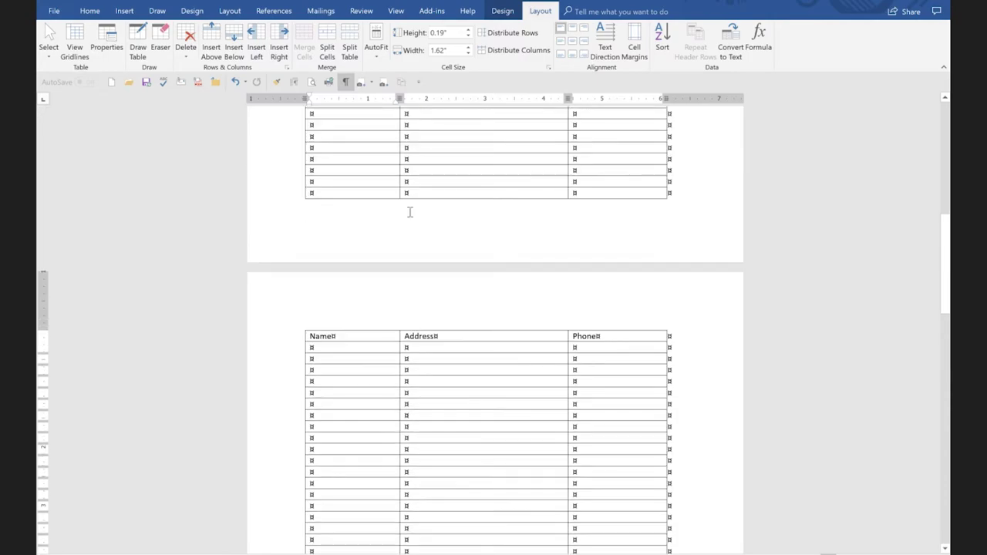
scroll(409, 210, up, 1)
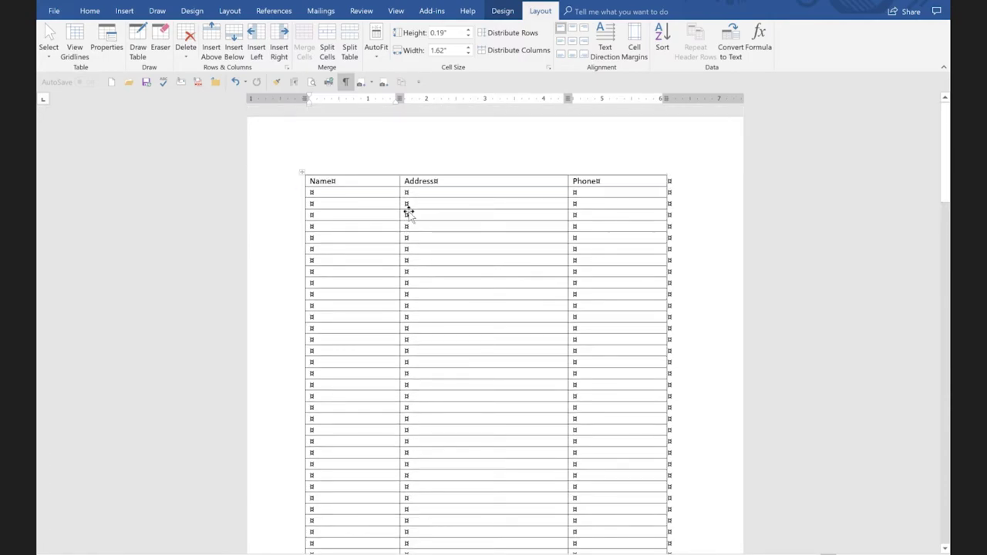
Remove all borders from the entire table and hide the document's formatting marks.
key(ctrl+a)
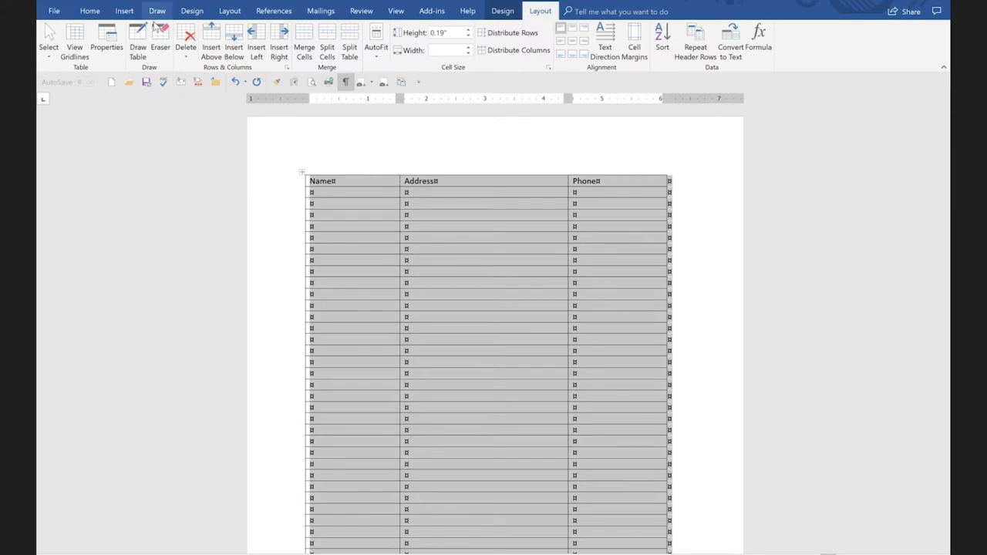
click(89, 10)
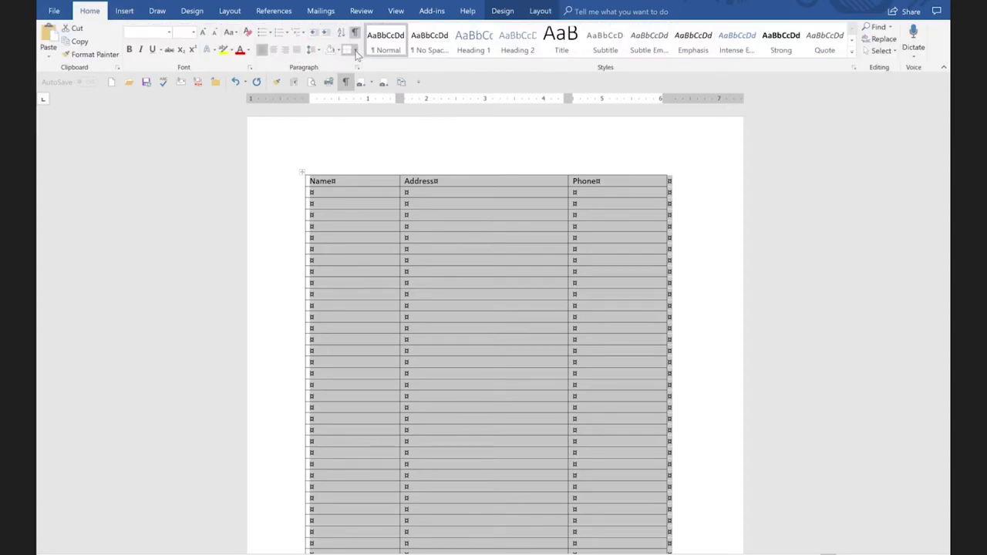
click(357, 51)
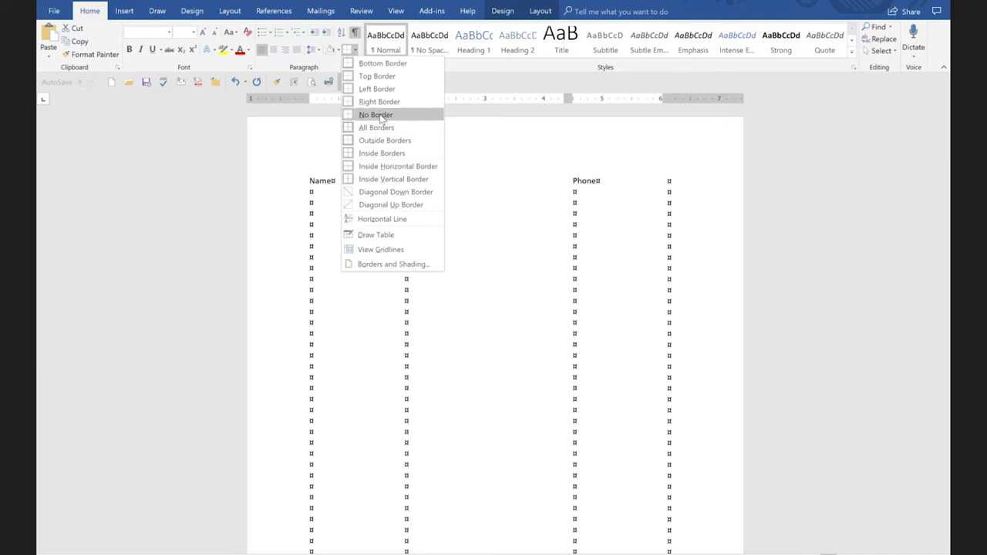
click(379, 124)
click(456, 256)
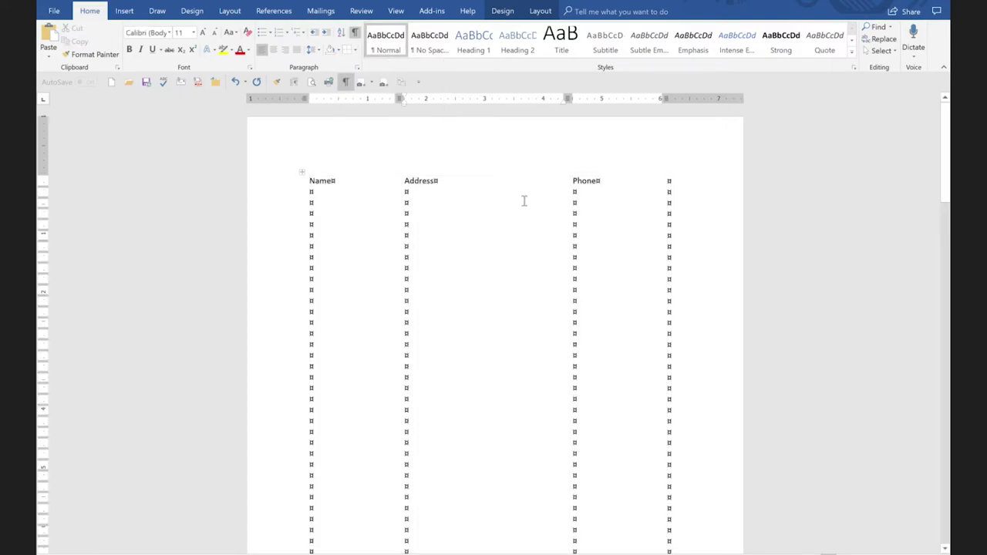
click(353, 32)
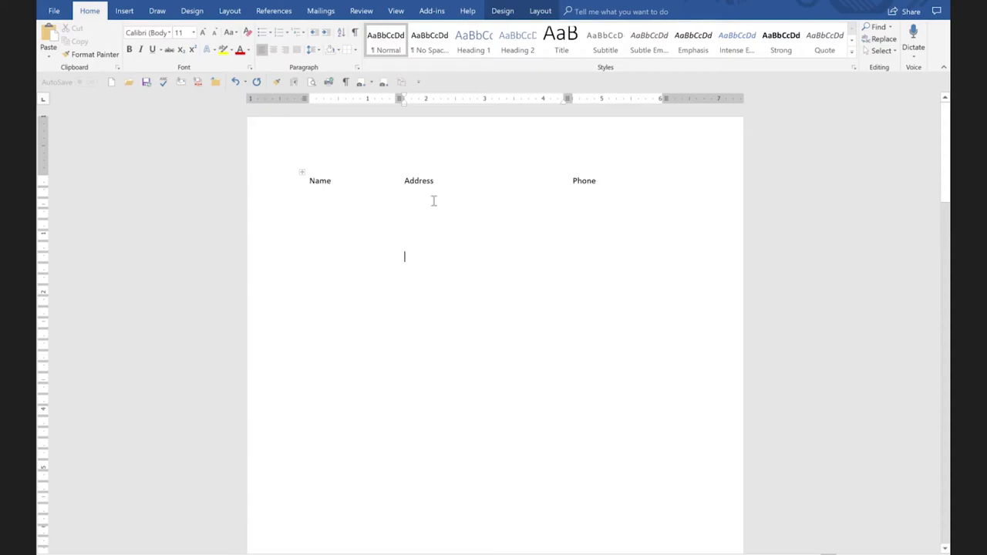
Add the View Gridlines command to the Quick Access Toolbar and turn on the borderless table's gridlines.
click(337, 180)
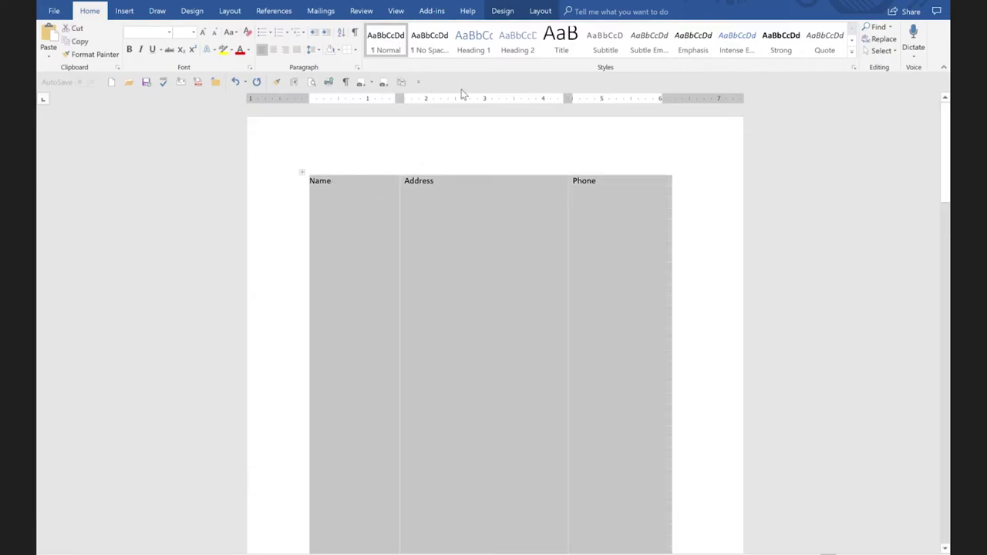
click(381, 185)
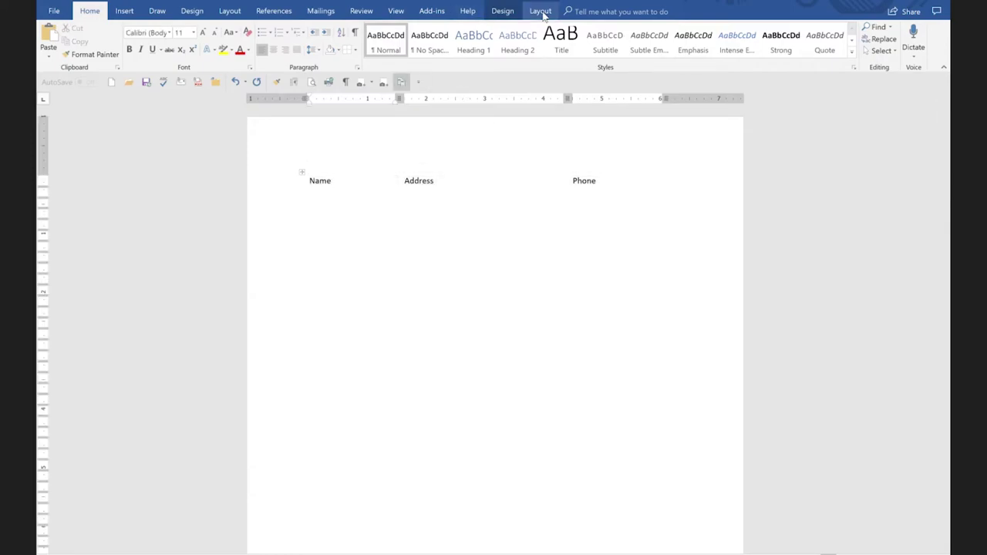
click(540, 12)
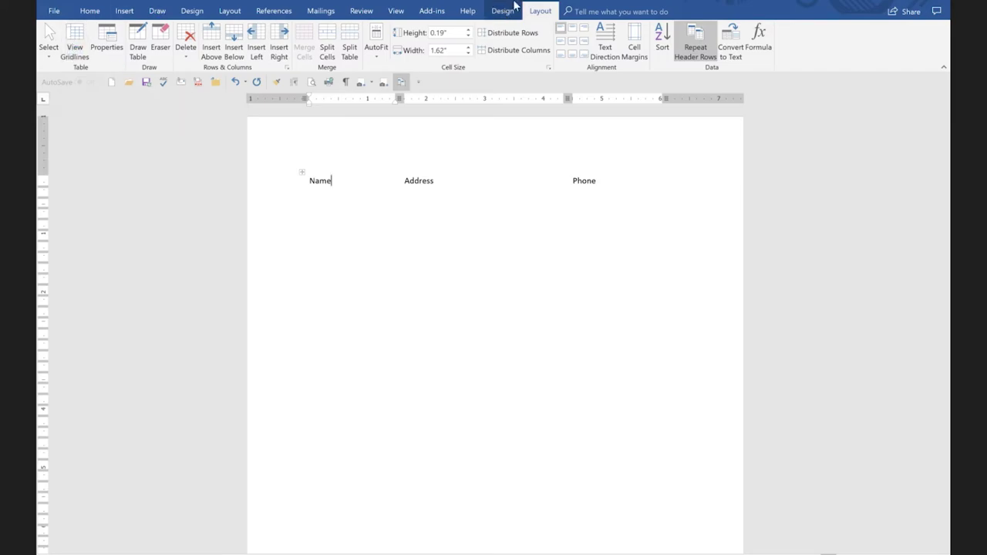
right_click(69, 48)
click(83, 48)
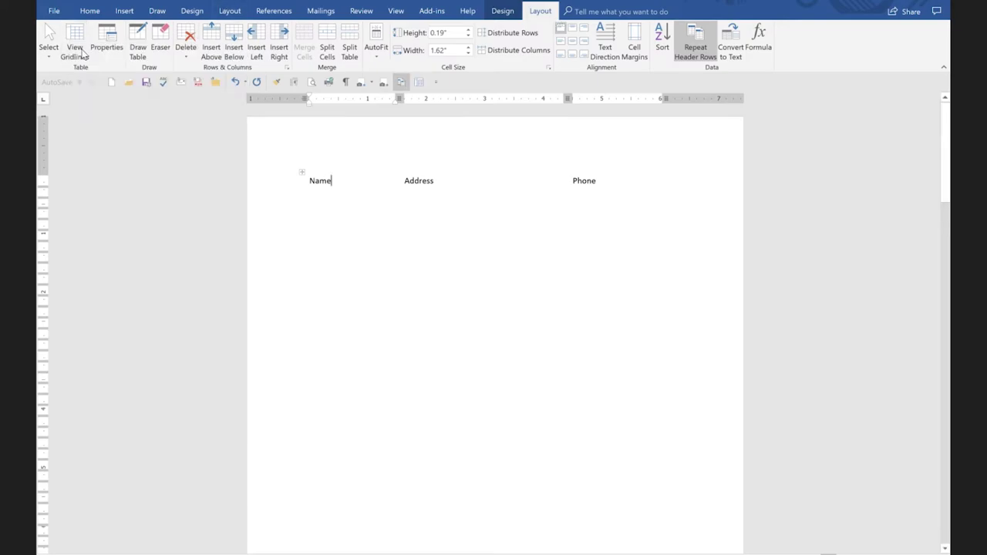
click(426, 215)
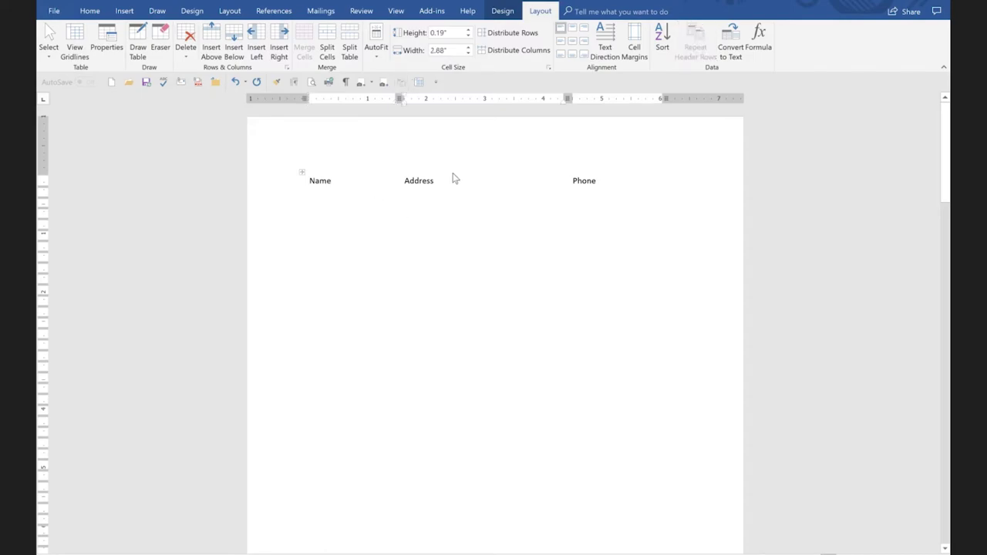
click(422, 82)
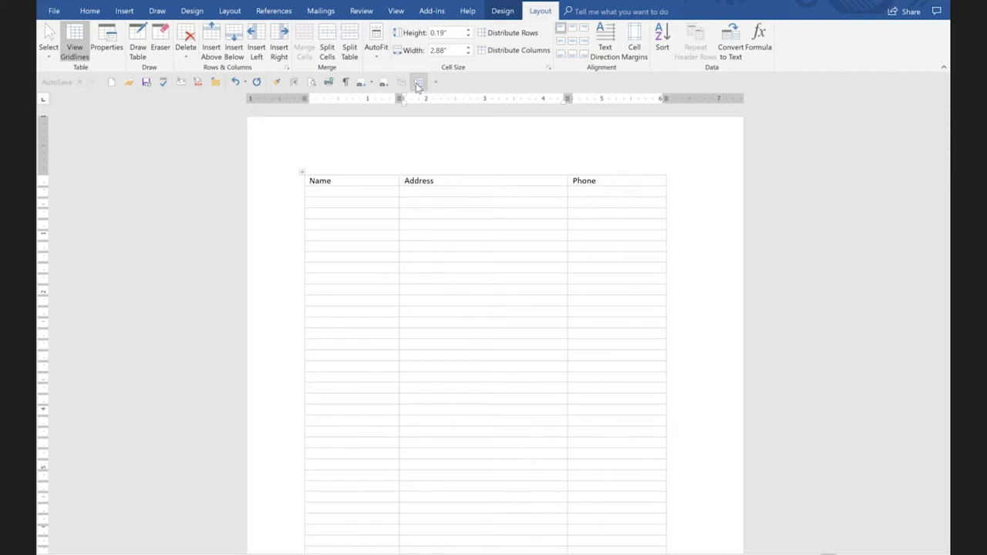
Preview how the borderless table prints and return to editing the document.
click(311, 82)
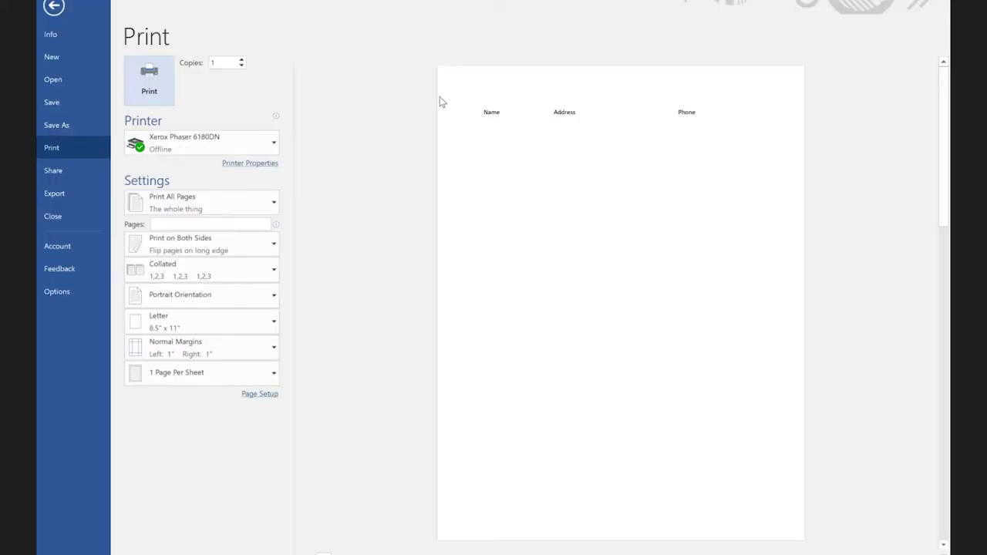
click(54, 7)
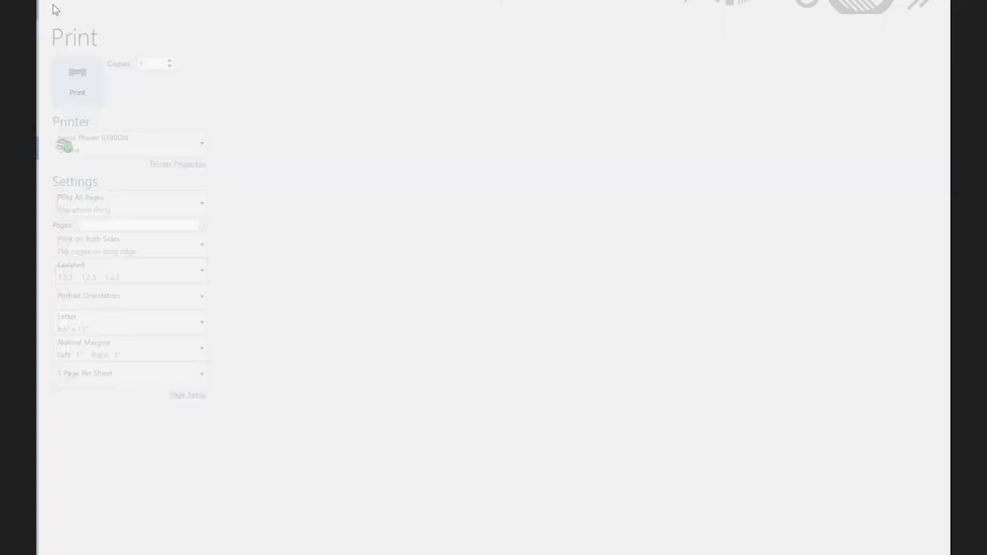
click(404, 213)
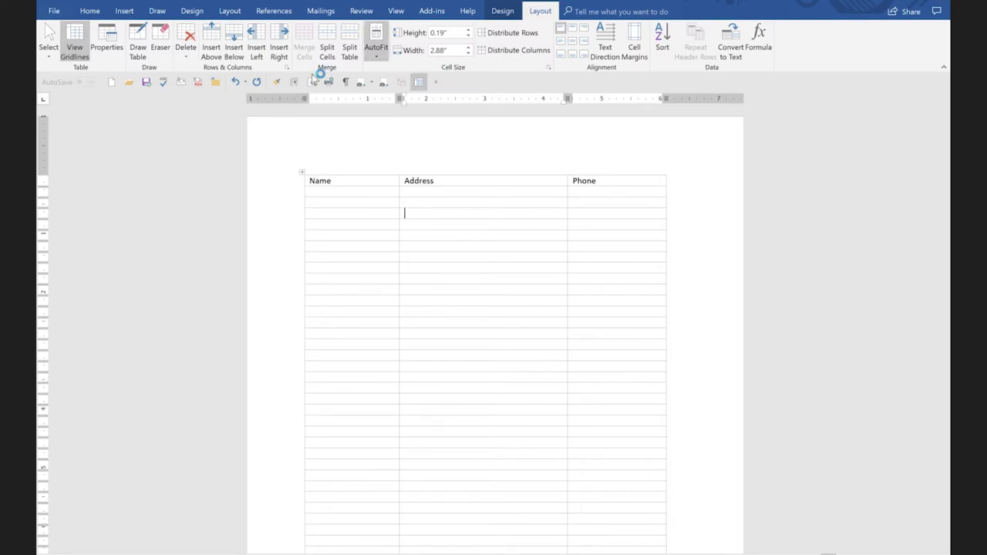
Delete the table's contents and clear the whole document, including the empty table.
click(299, 173)
key(Delete)
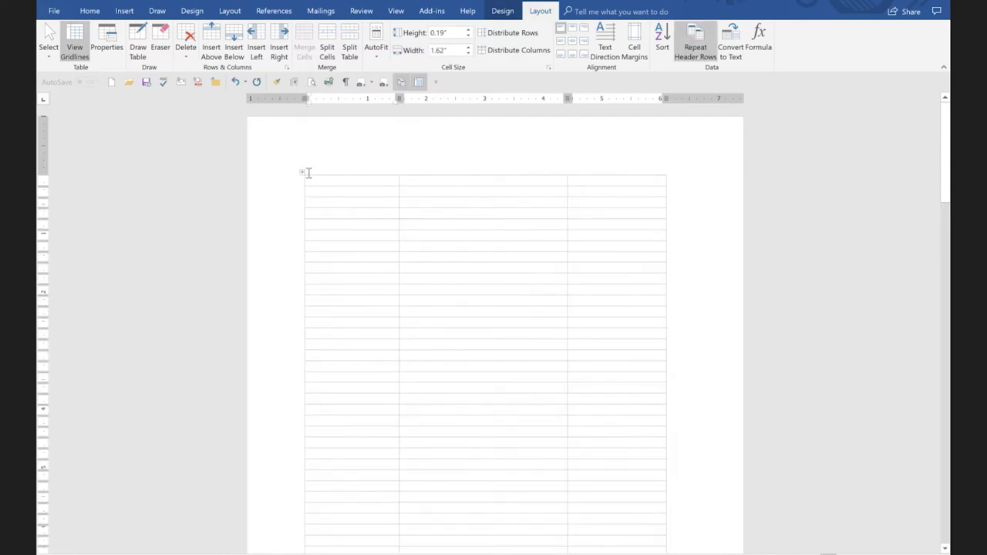
key(ctrl+a)
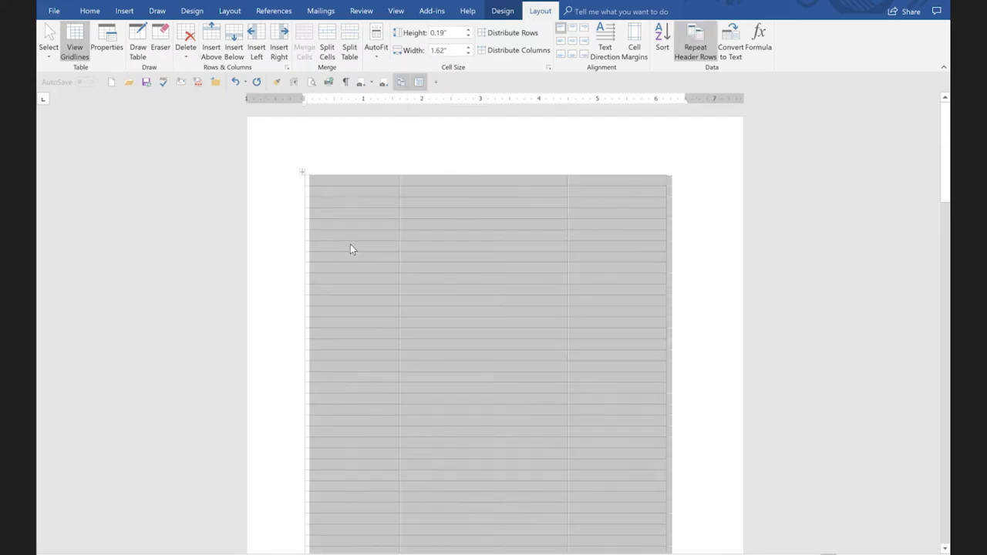
key(BackSpace)
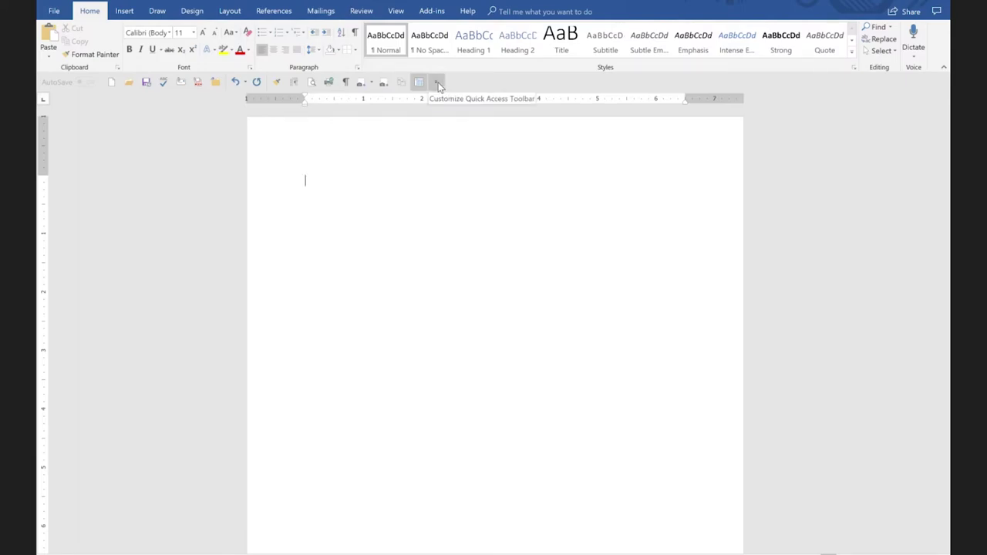
text(Sinc)
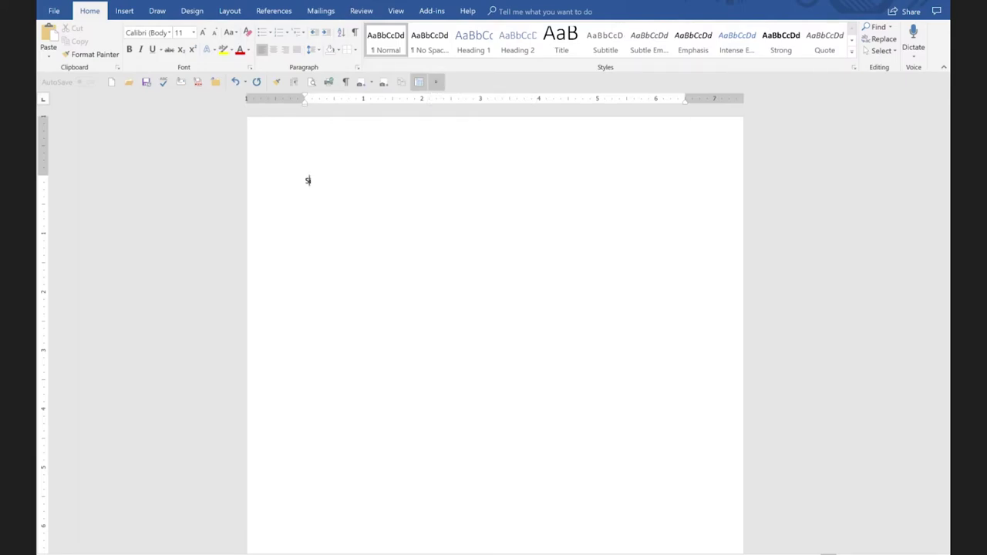
key(BackSpace)
key(BackSpace)
key(BackSpace)
key(BackSpace)
Write a two-line sample paragraph that starts with "If you have...." followed by random filler letters.
text(If you have....jfaslkjf laskdjfla;)
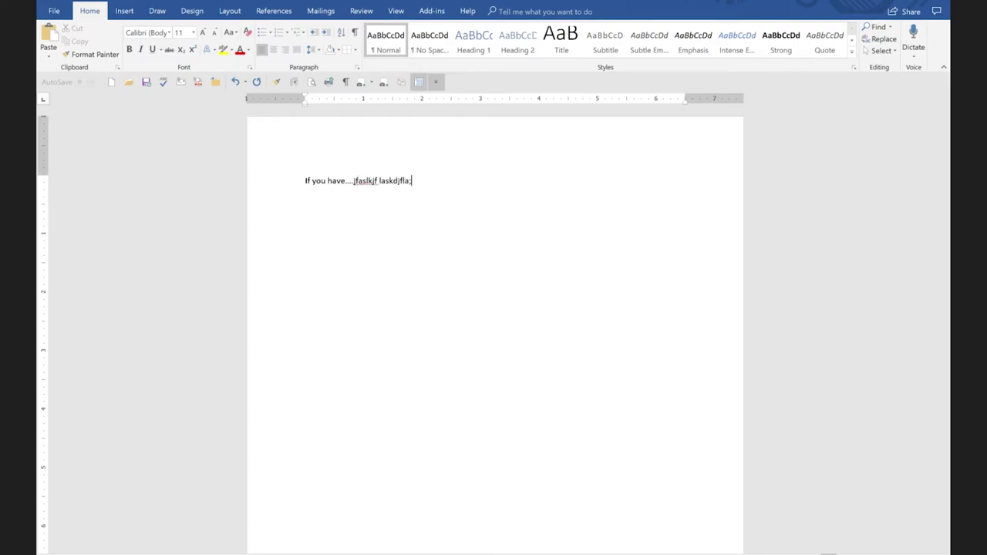
text(skdjf l;askdj flas;kdj fl;sakdj fl;askdj flas;kdjf lasdkj fslakdj flsdfj alskd)
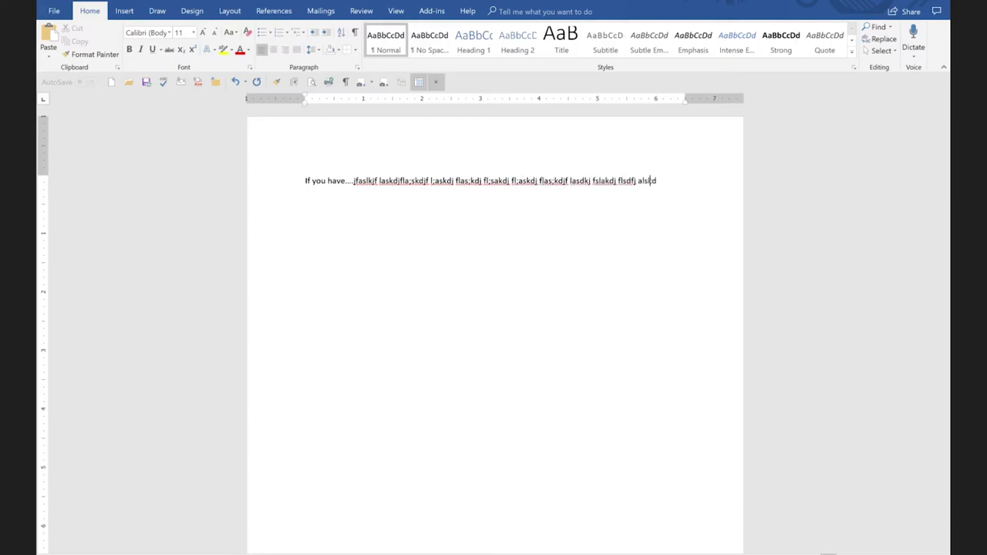
text(fj saldkfj asldkfj sald;kjf saldjf)
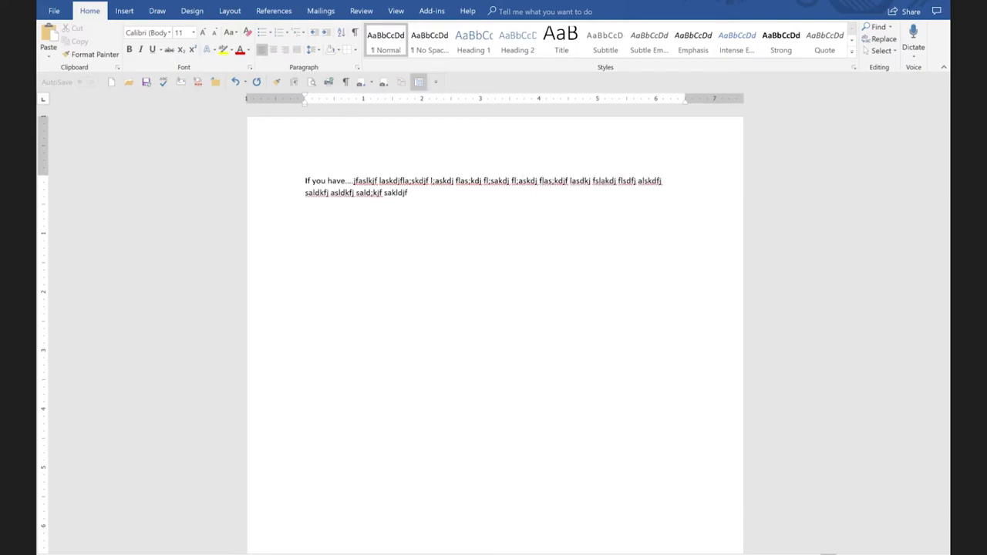
Select the whole sample paragraph and add the Save Selection to AutoText Gallery command to the Quick Access Toolbar.
drag(302, 180, 353, 182)
shift+click(416, 193)
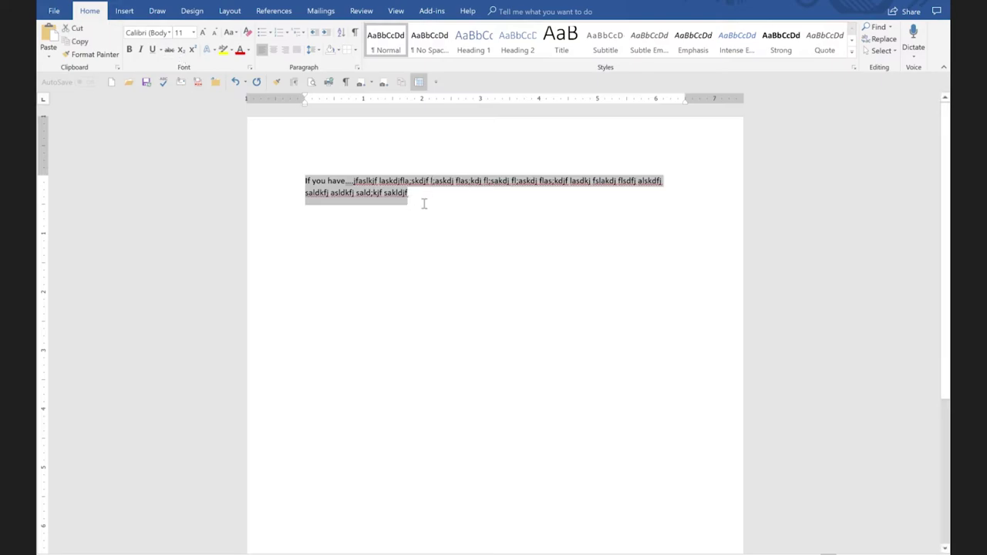
mouse_move(421, 203)
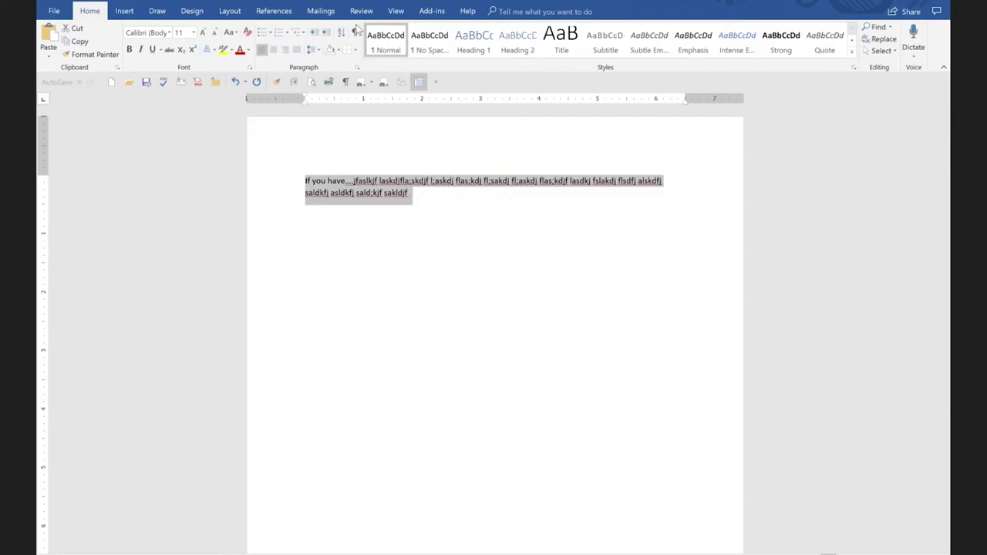
click(408, 202)
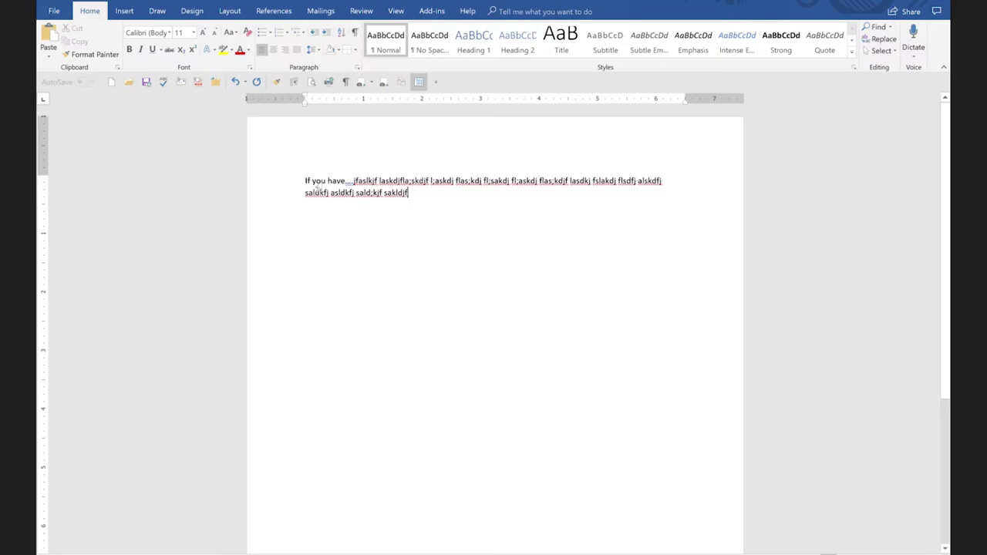
triple_click(380, 197)
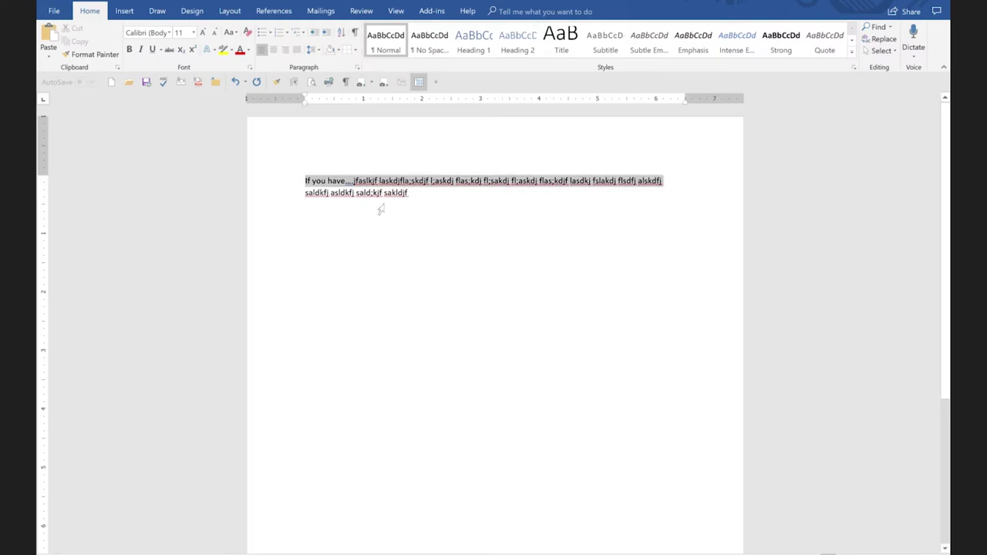
click(121, 12)
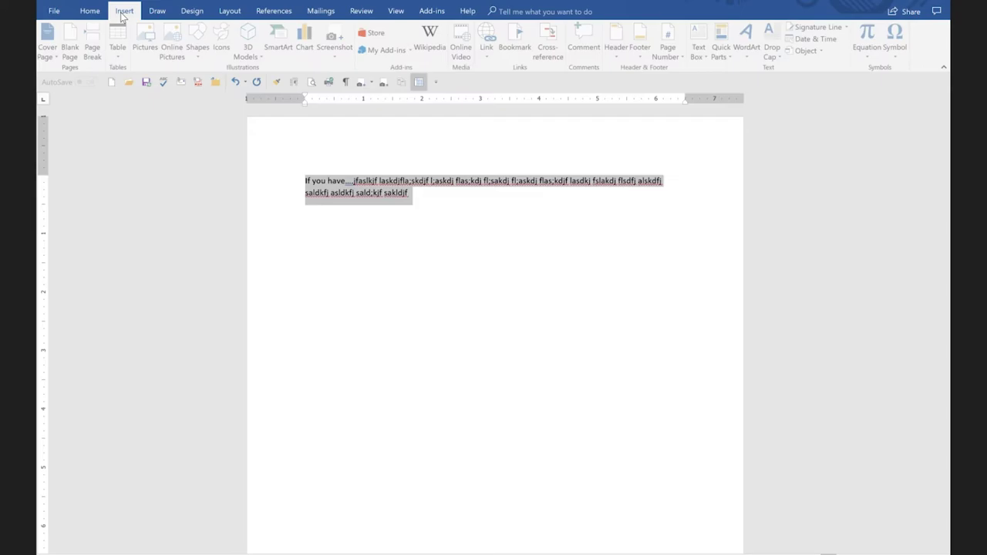
click(721, 52)
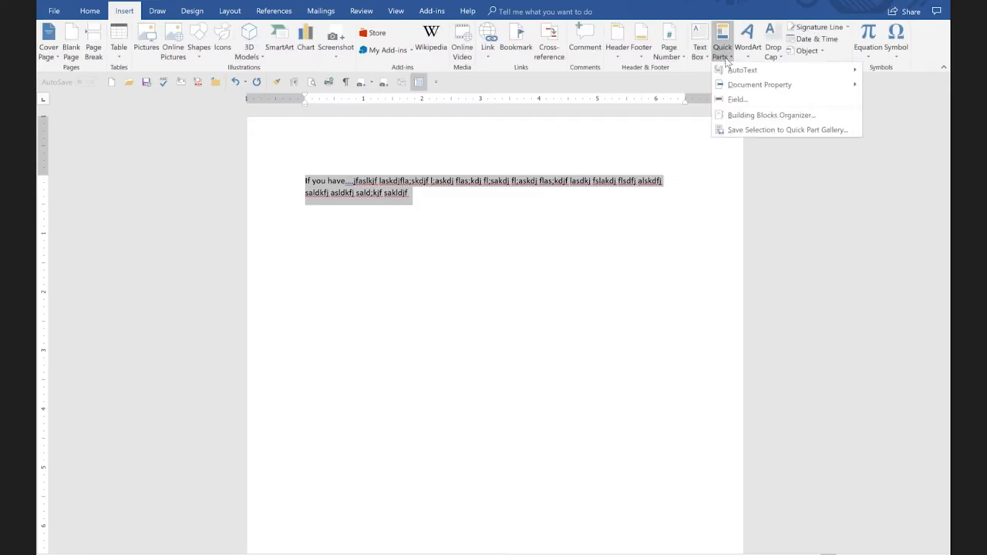
mouse_move(731, 71)
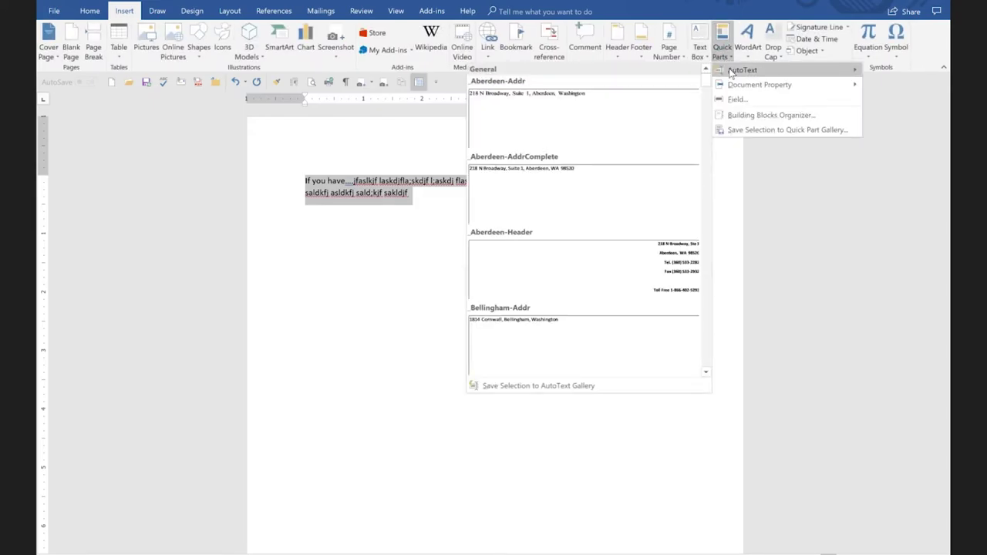
right_click(527, 384)
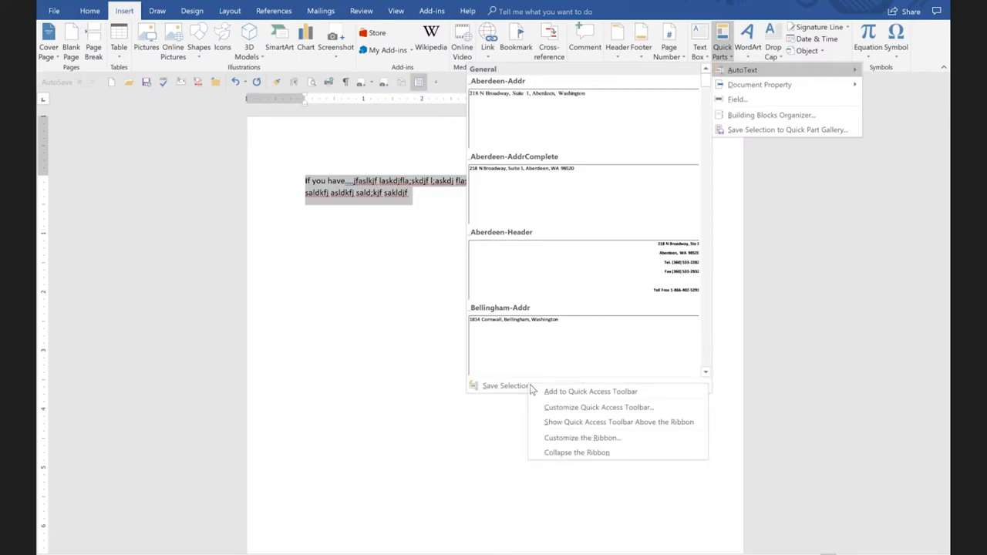
click(549, 391)
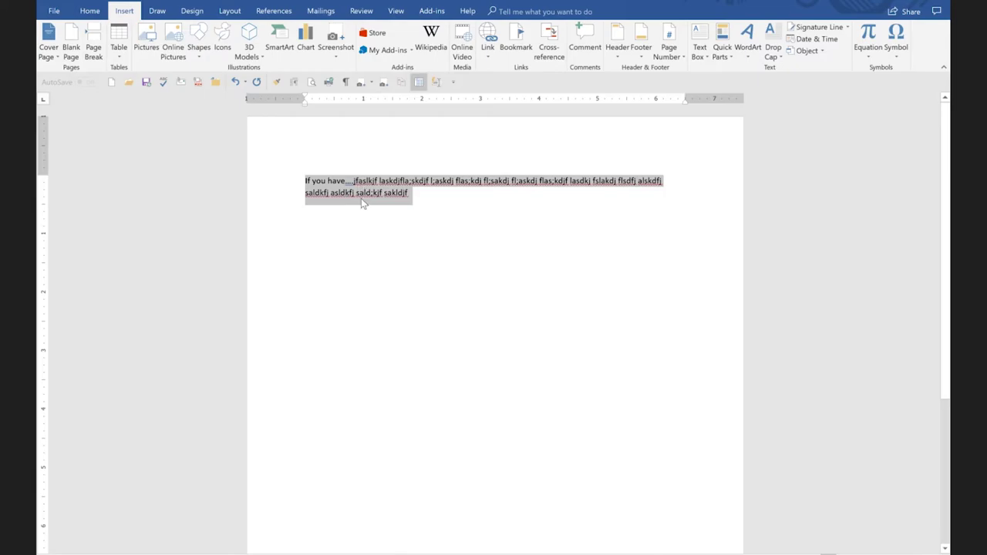
Save the selected paragraph as an AutoText building block named Questions in the General category of Normal.dotm.
click(437, 83)
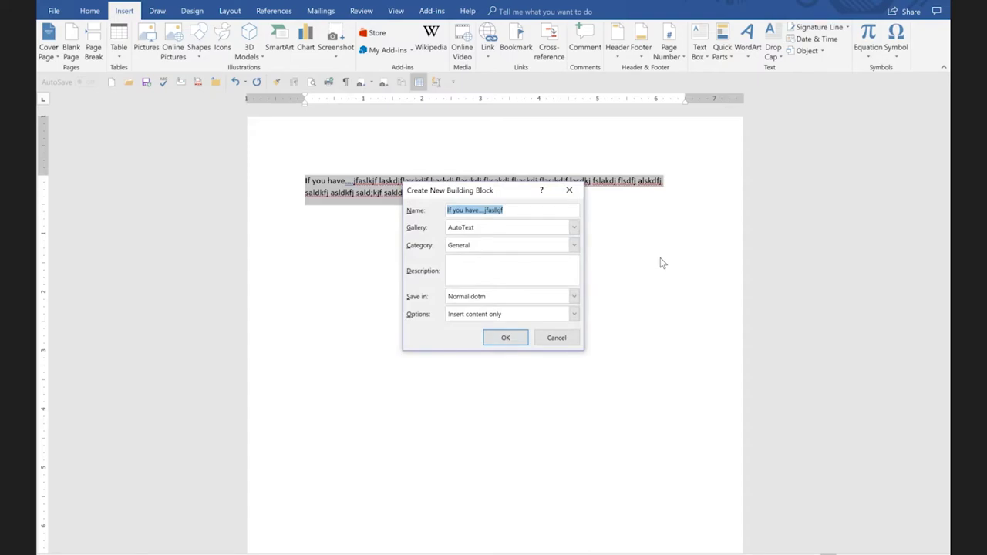
text(Questions)
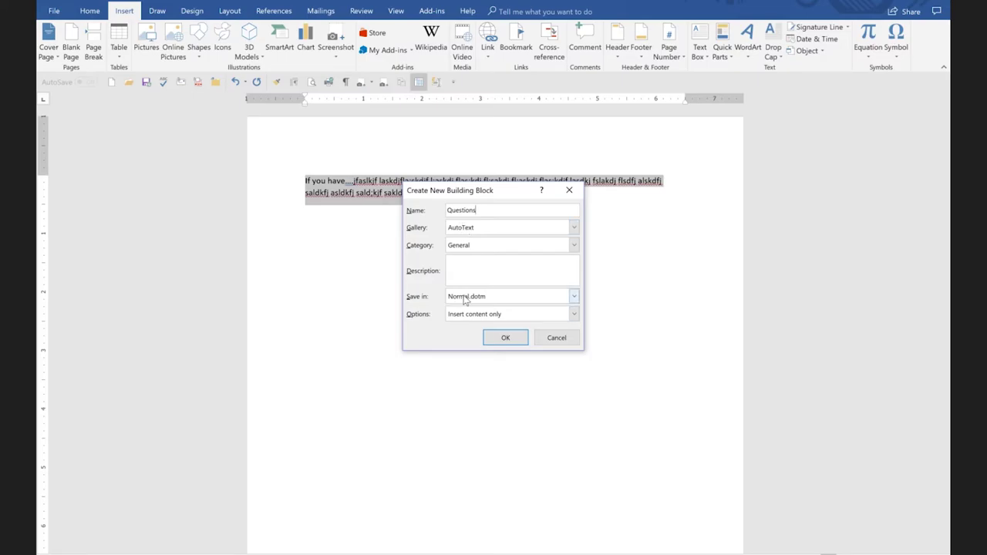
click(505, 340)
Delete the sample paragraph from the page and create a new blank document.
key(Delete)
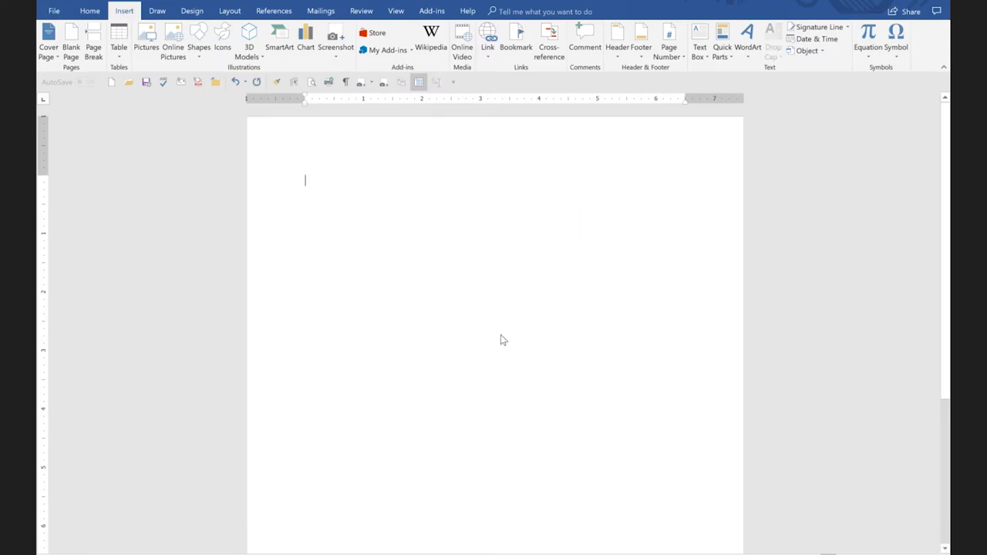
click(112, 81)
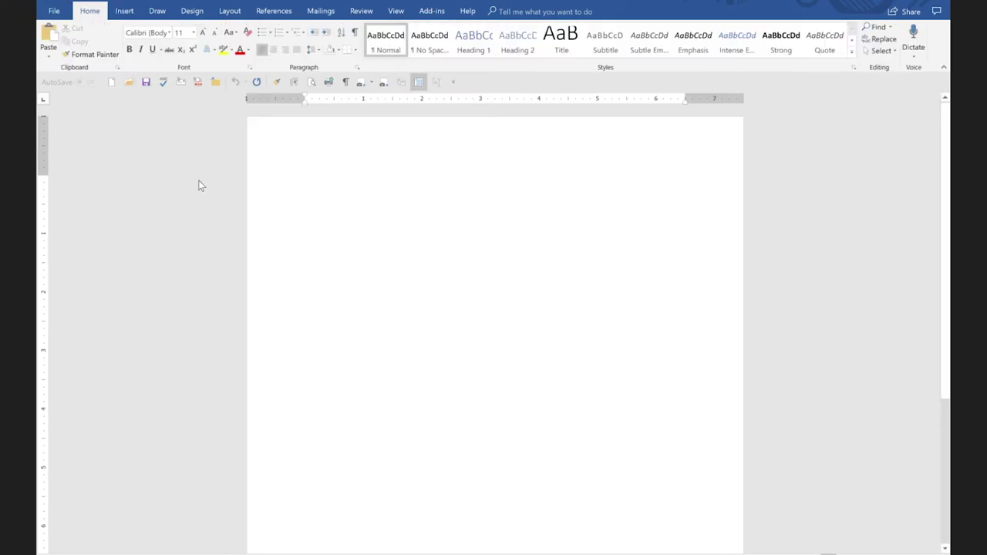
Find the Questions entry in the General category of the AutoText gallery and insert it into the blank document.
click(124, 11)
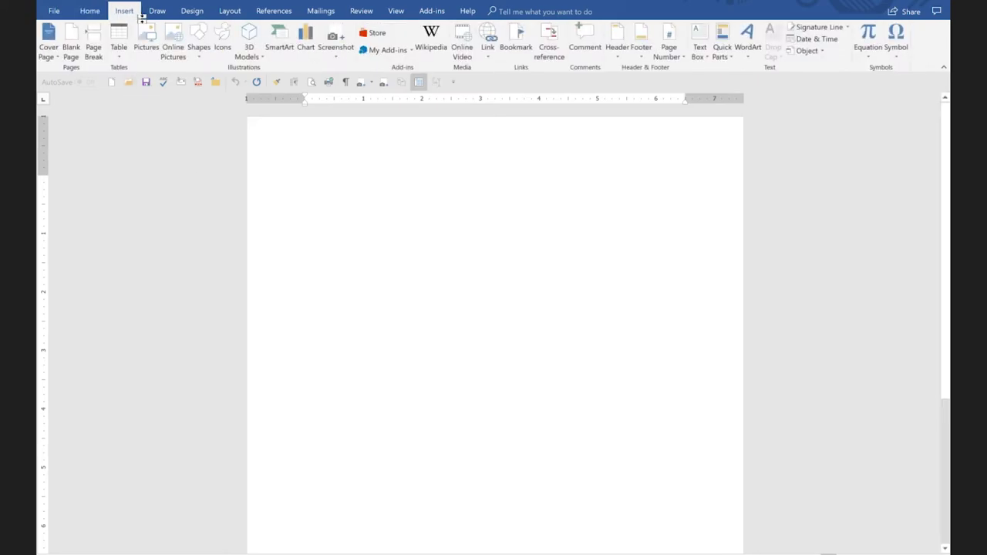
click(722, 46)
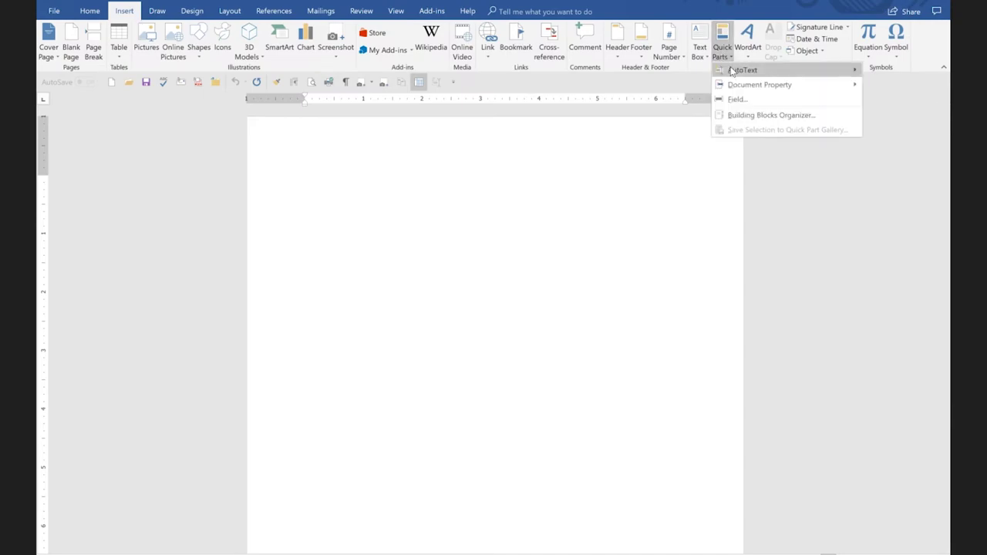
mouse_move(730, 71)
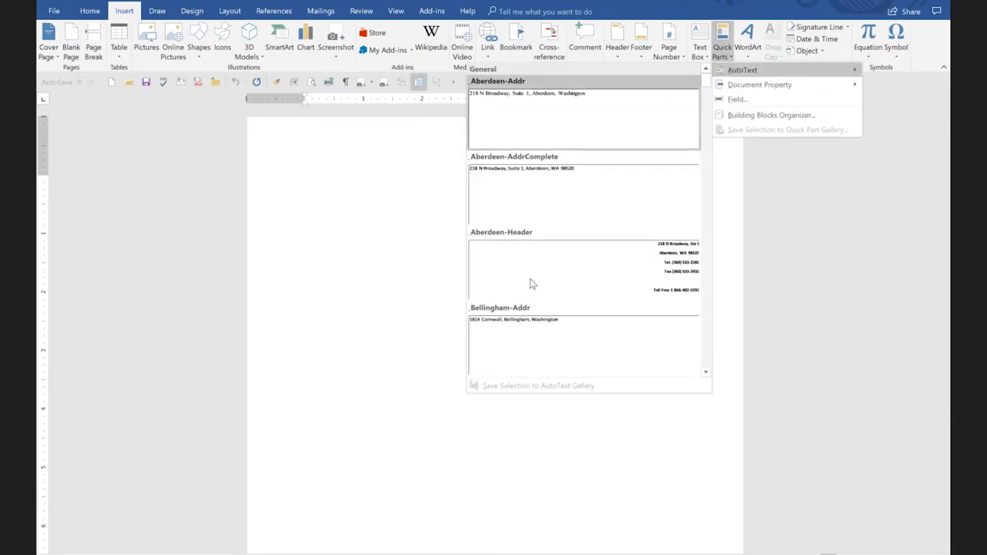
scroll(529, 271, down, 10)
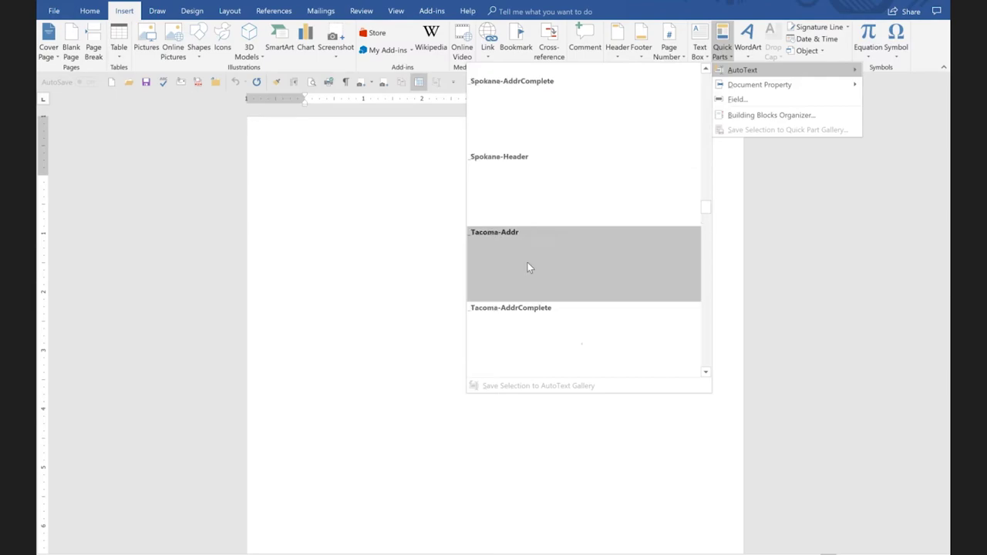
scroll(529, 267, up, 3)
scroll(529, 268, up, 6)
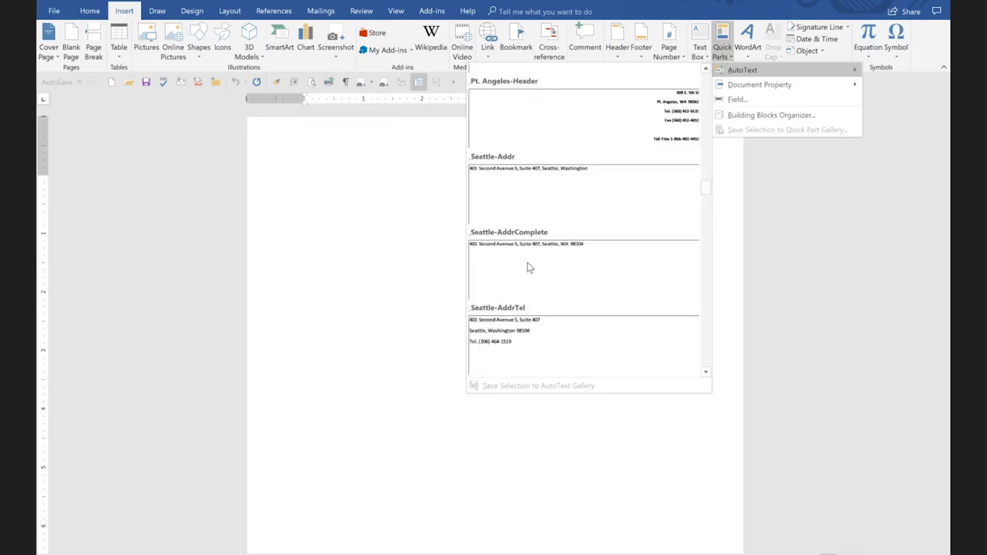
scroll(529, 267, up, 6)
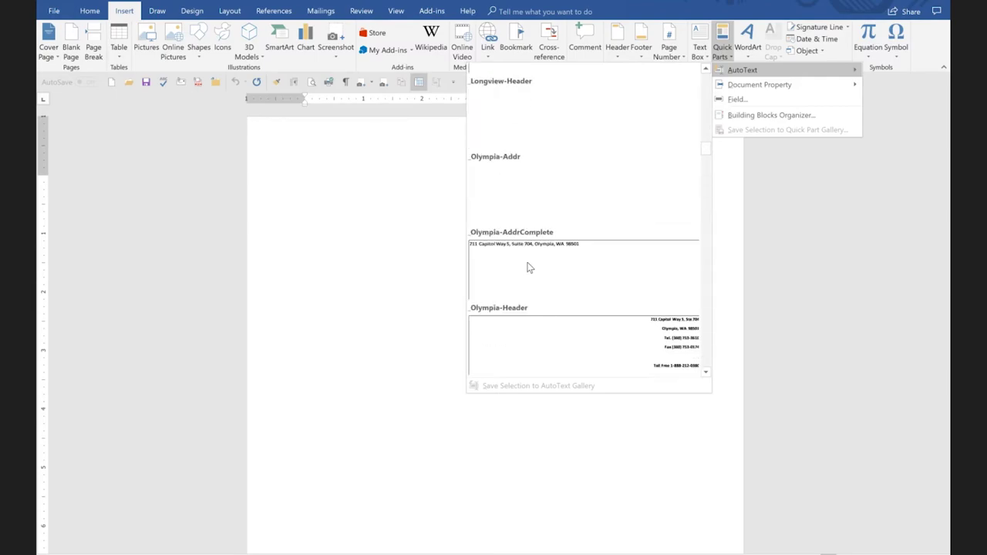
scroll(529, 268, down, 6)
scroll(529, 267, down, 3)
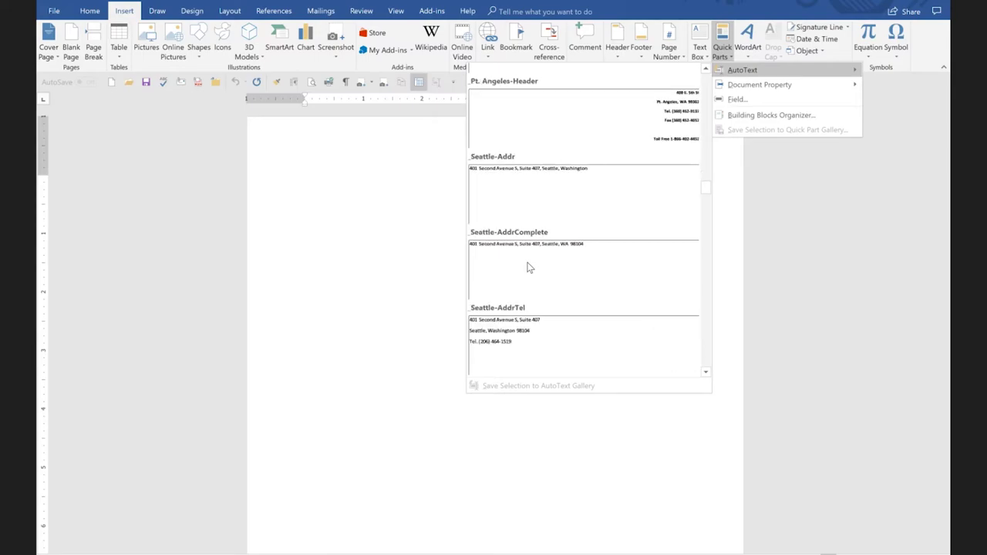
scroll(529, 268, down, 3)
drag(707, 199, 707, 71)
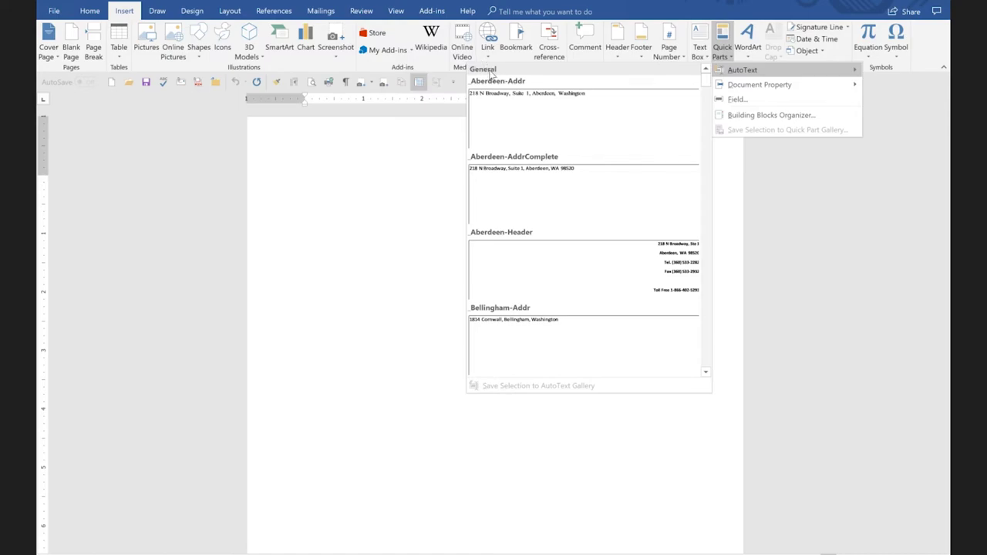
scroll(506, 74, down, 10)
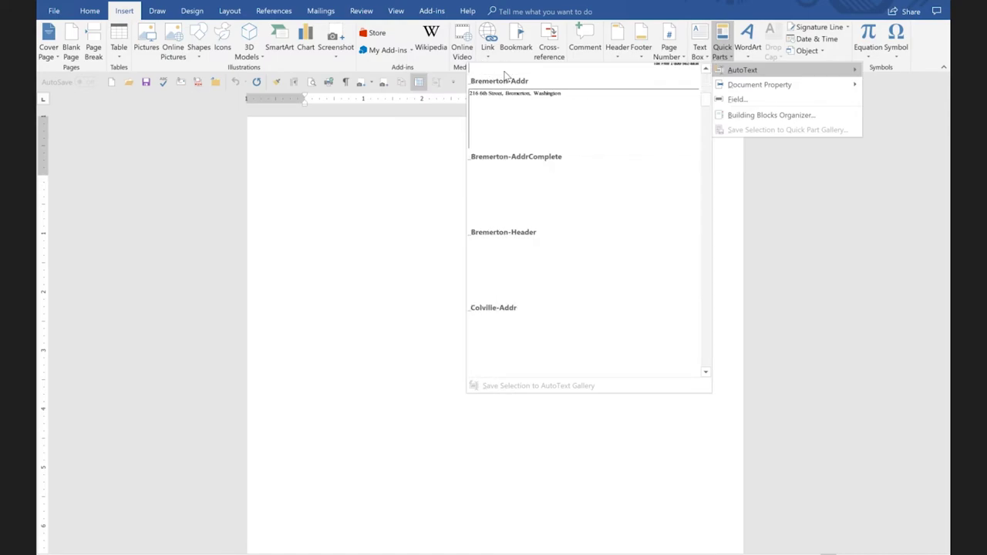
scroll(505, 79, down, 3)
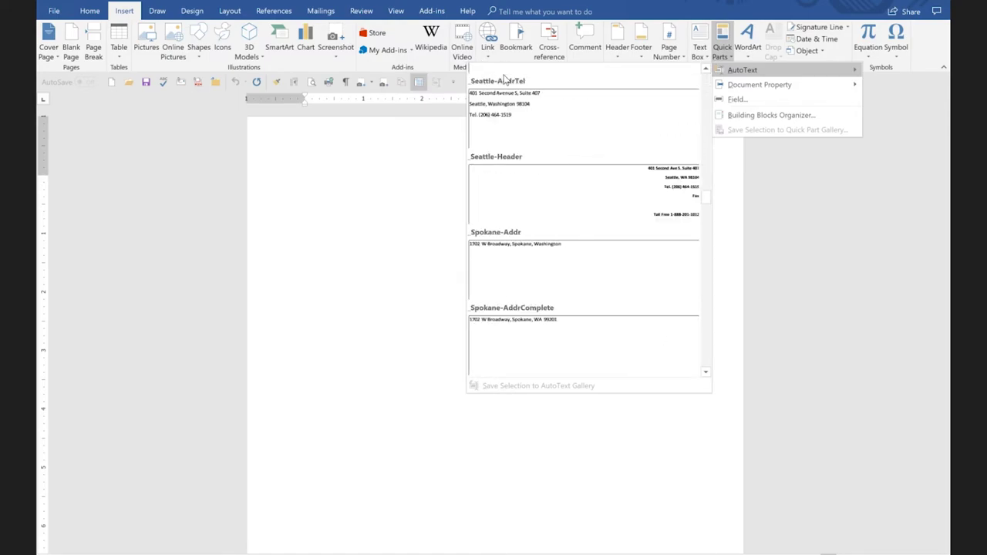
scroll(505, 80, down, 10)
scroll(505, 80, down, 6)
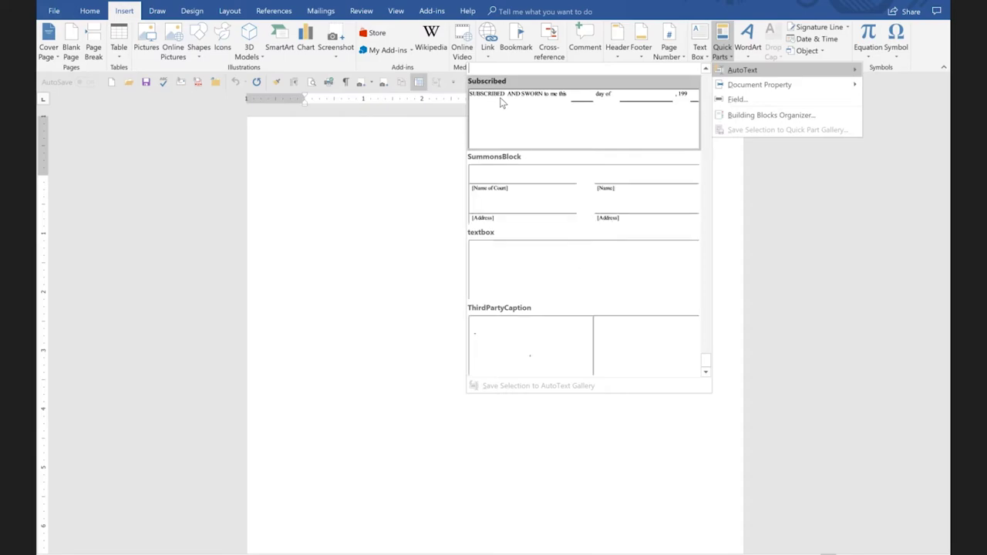
scroll(501, 103, up, 3)
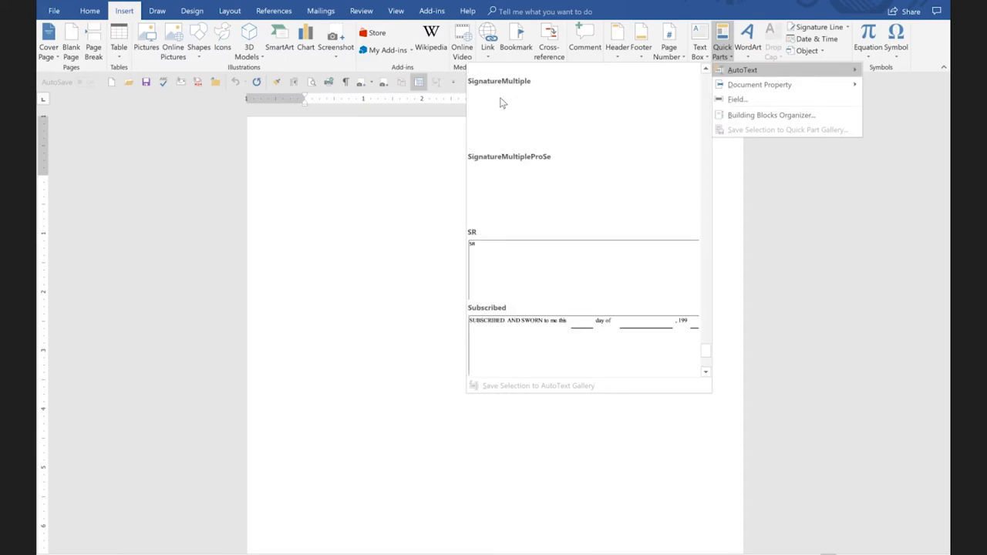
scroll(501, 103, up, 2)
scroll(501, 101, up, 3)
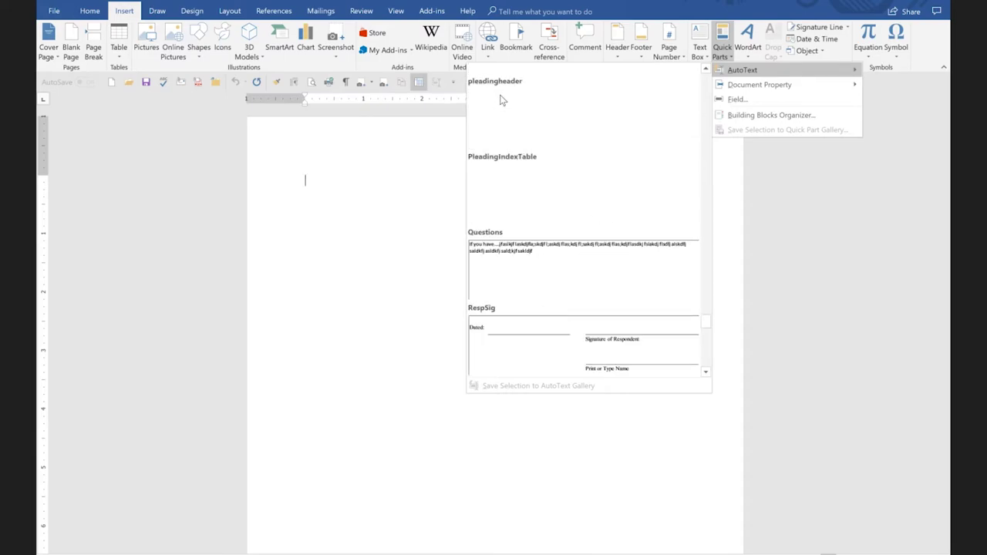
click(498, 278)
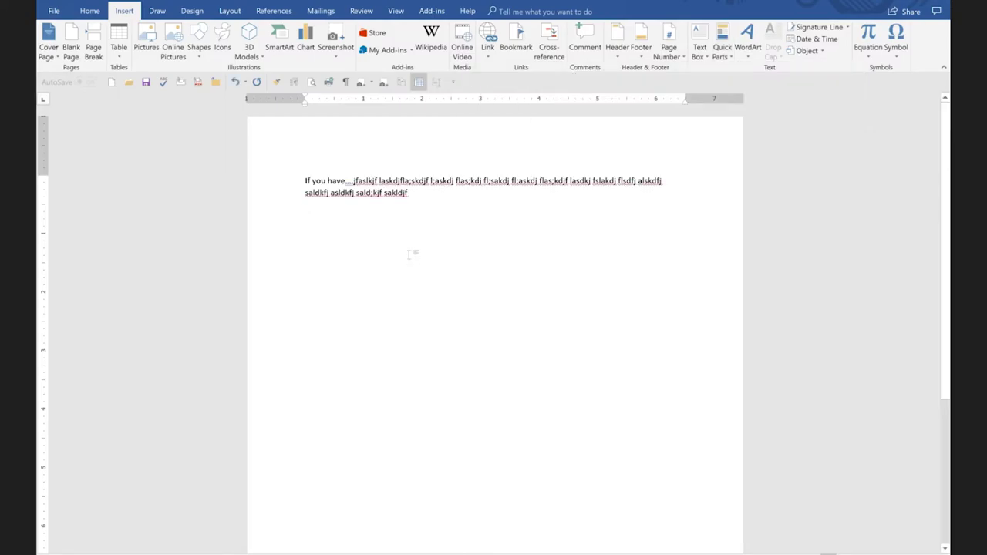
drag(405, 263, 293, 226)
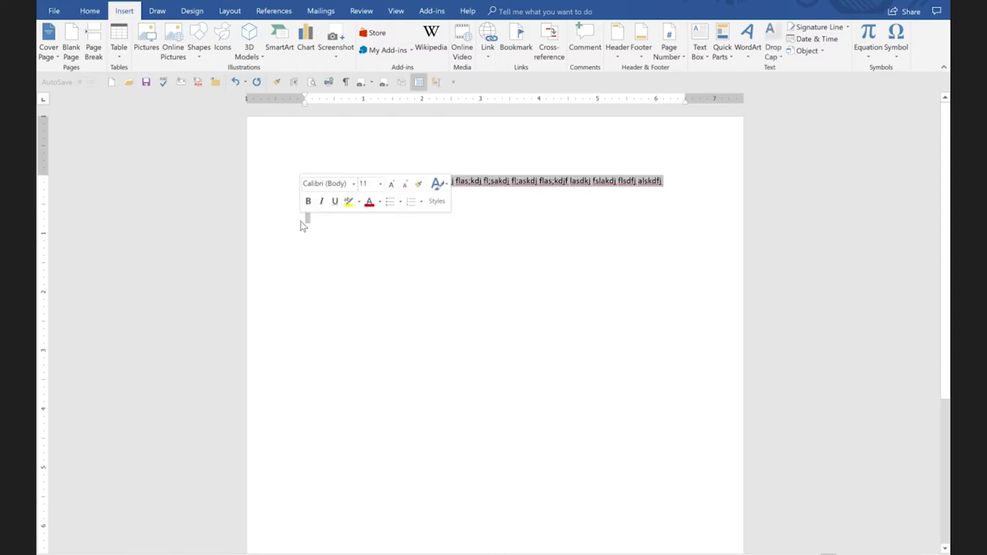
key(Delete)
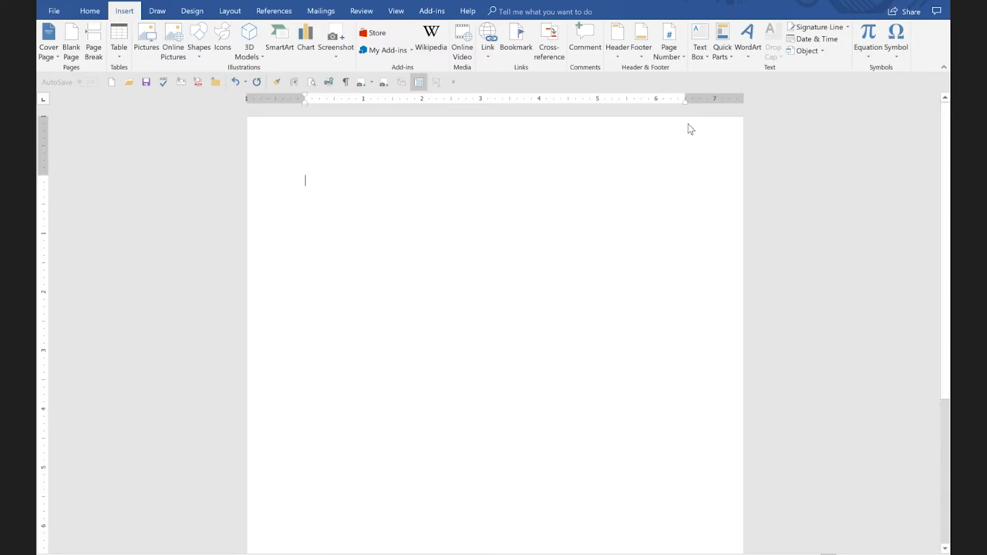
key(ctrl+z)
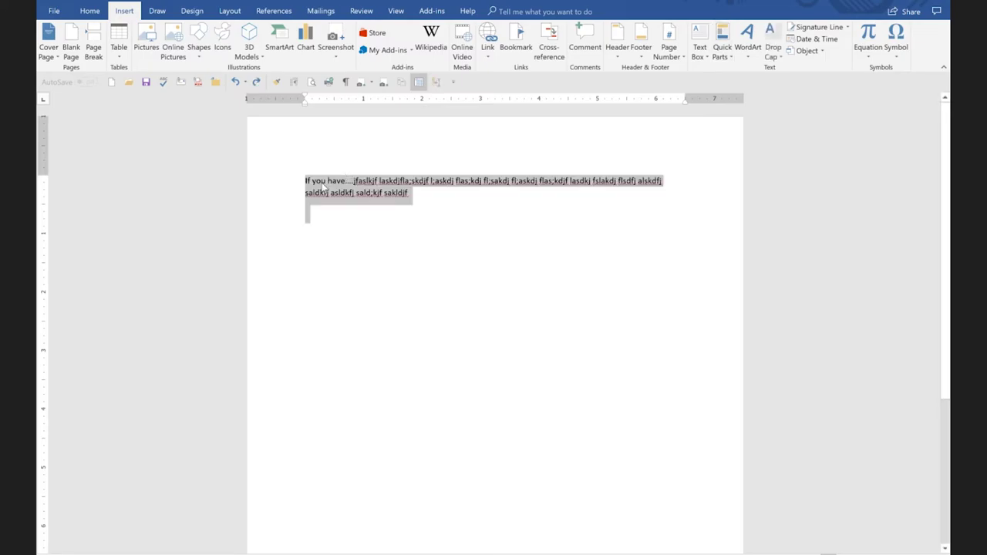
Select the whole inserted paragraph and start a new AutoText building block from it named Questions.
click(329, 193)
double_click(295, 186)
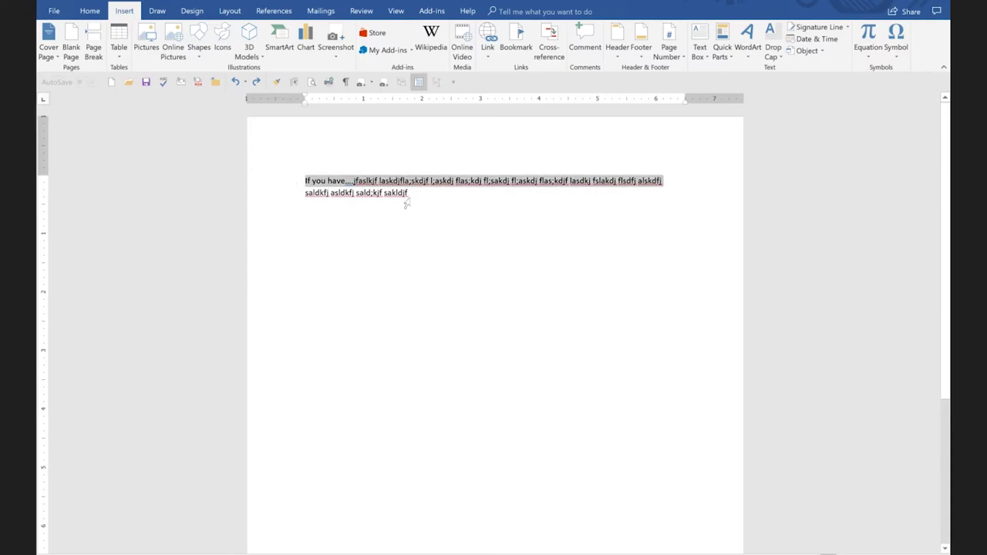
click(722, 54)
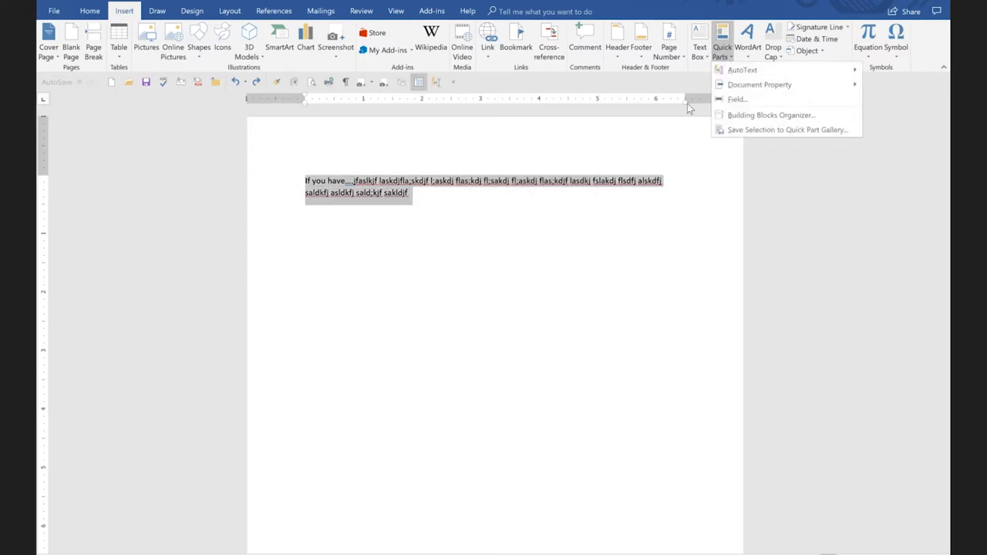
click(786, 129)
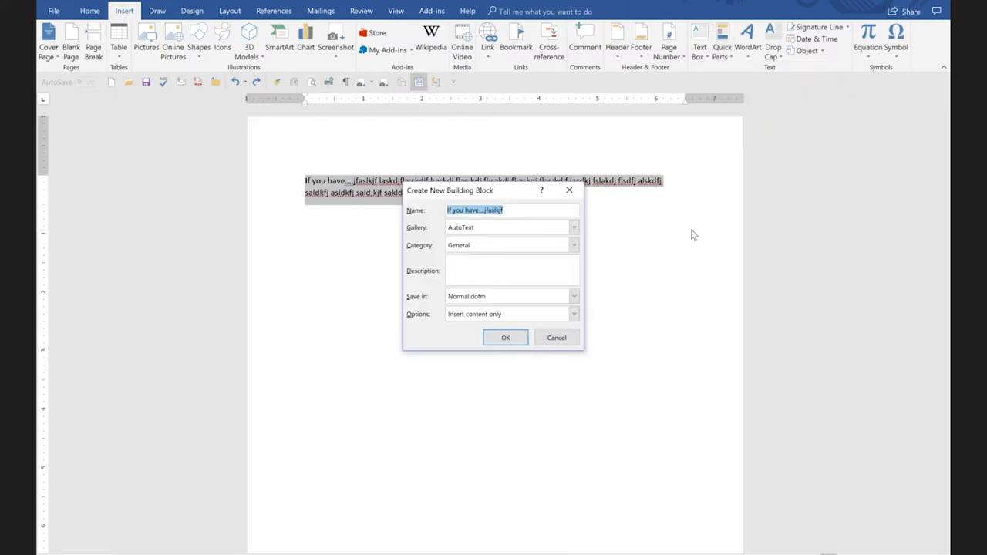
text(Qs)
key(BackSpace)
text(ueston)
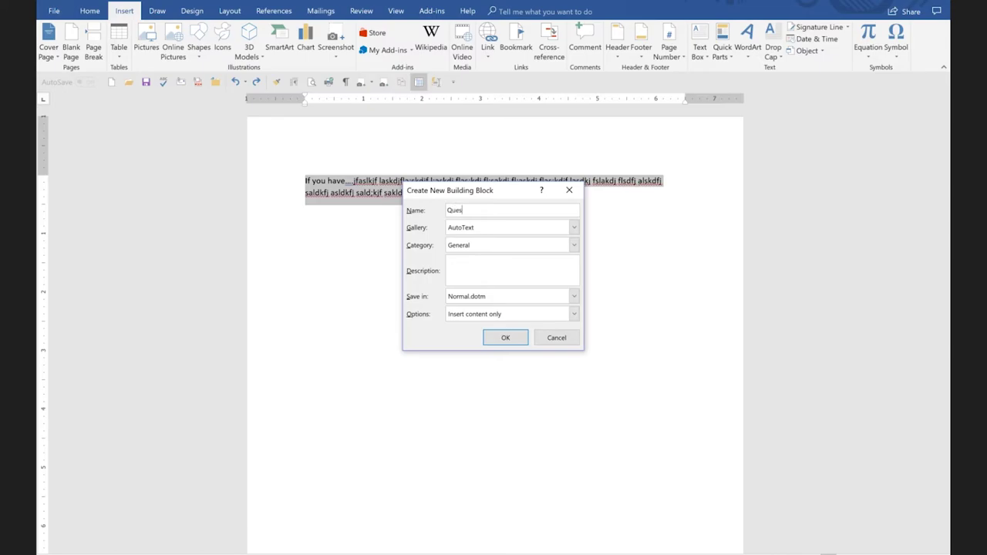
key(BackSpace)
key(BackSpace)
key(BackSpace)
text(tions)
Assign the building block to a new category named _SR and save it in Normal.dotm.
click(574, 245)
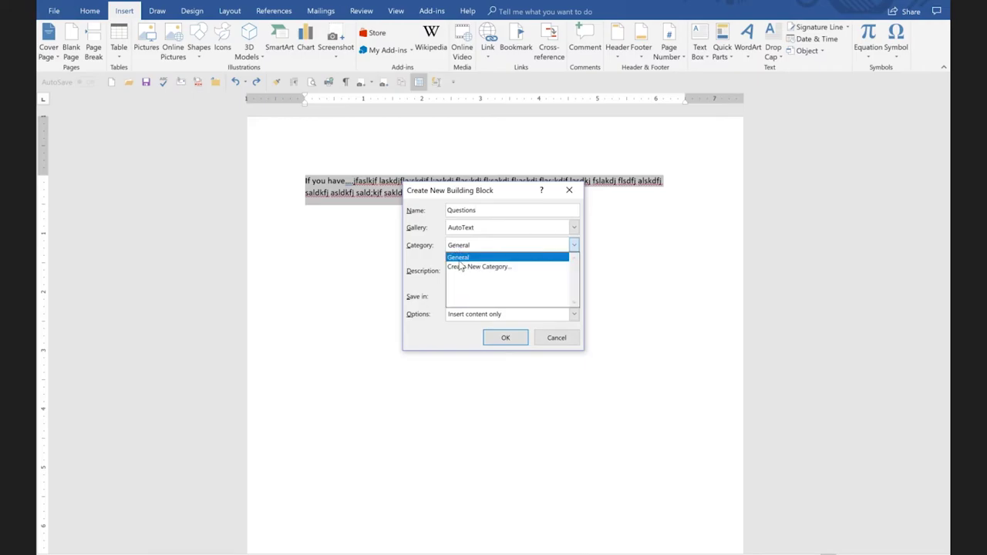
click(461, 267)
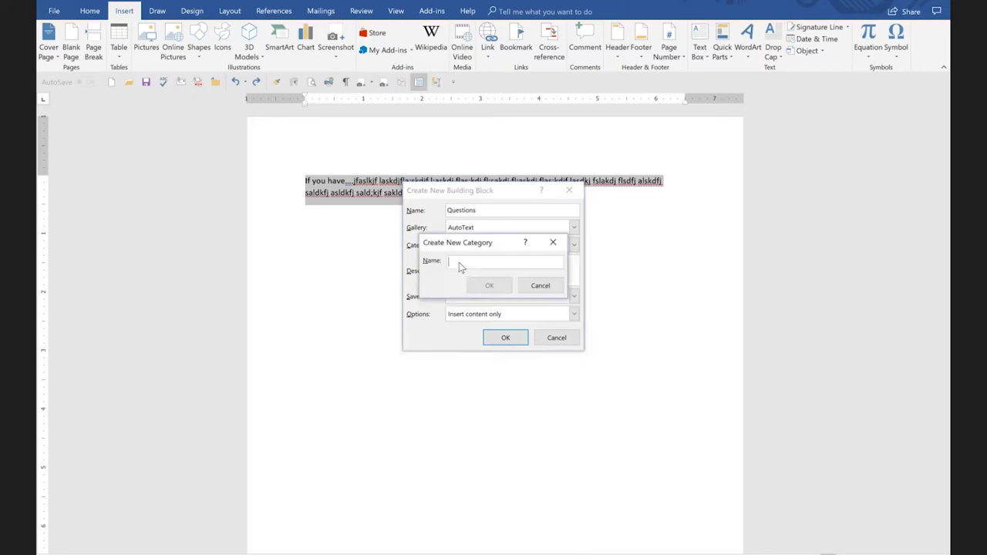
text(J)
text(SR)
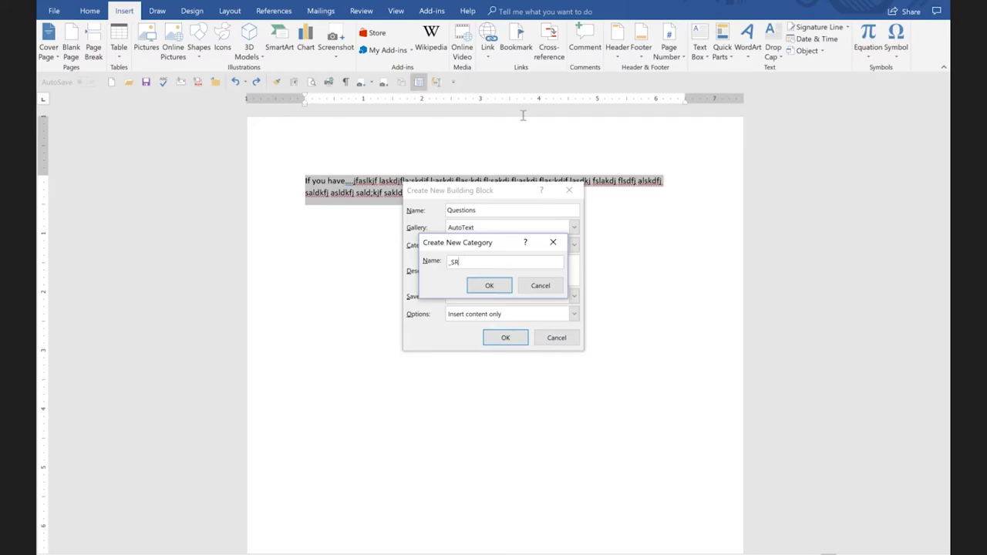
click(486, 286)
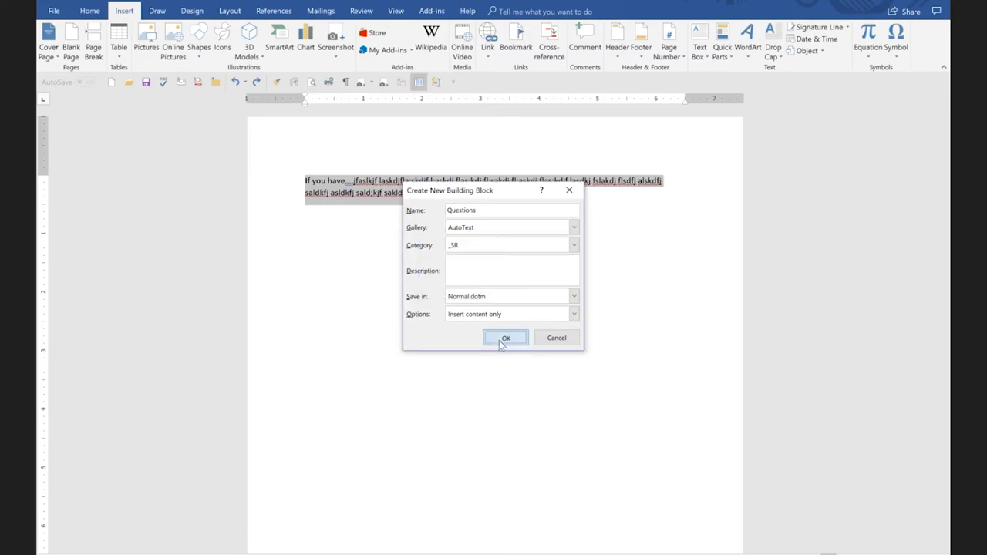
click(505, 338)
Delete the paragraph from the page and insert the Questions entry from the _SR category of the AutoText gallery.
key(Delete)
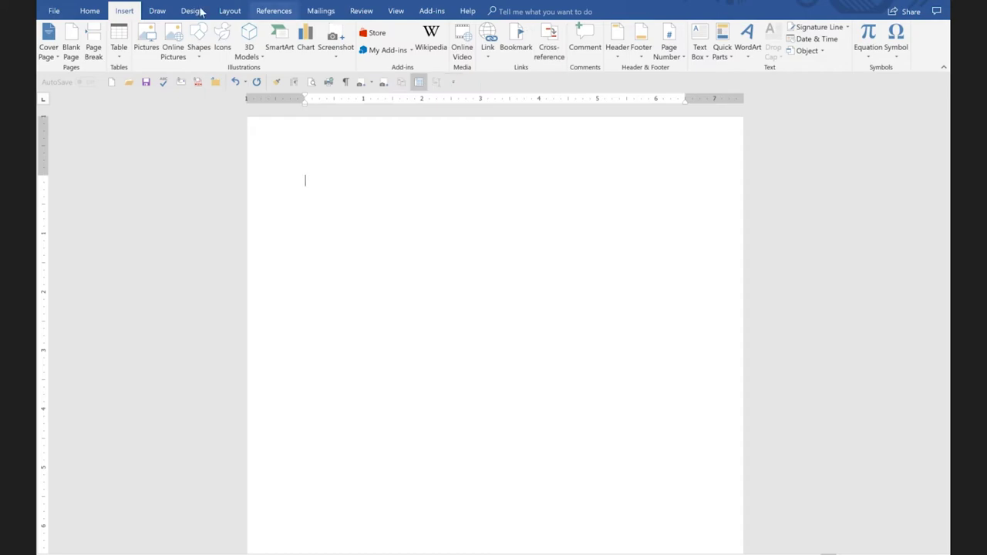
click(728, 56)
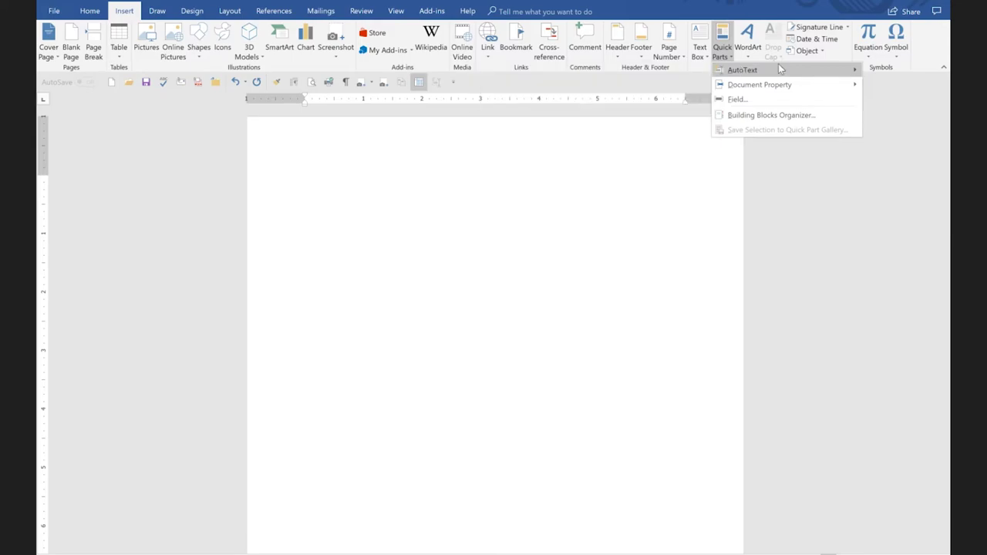
mouse_move(782, 68)
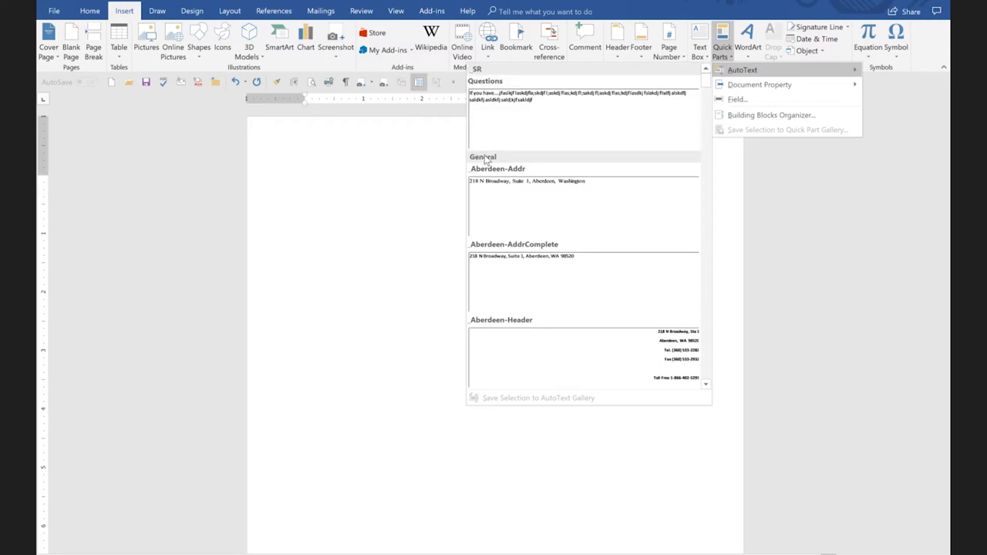
click(495, 114)
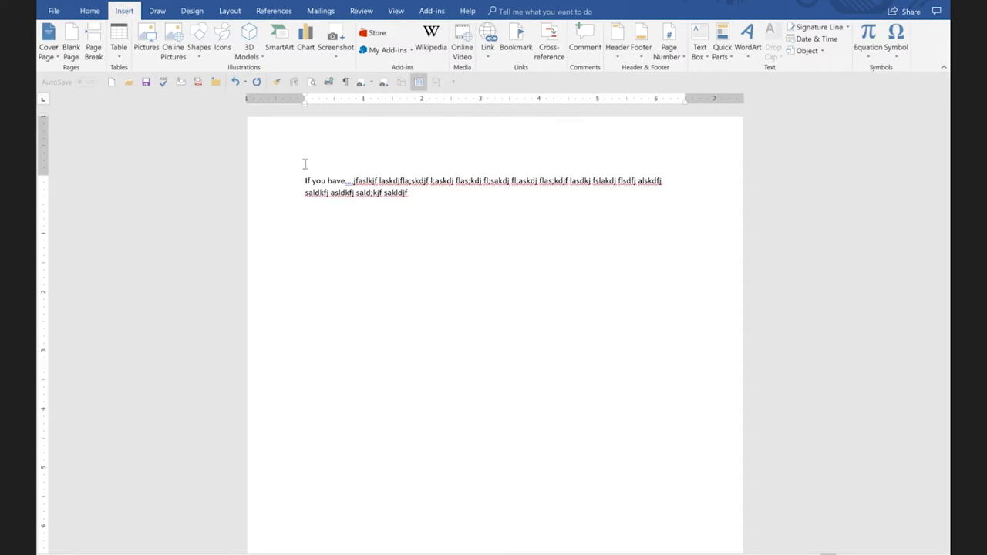
Delete the inserted paragraph and add the AutoText gallery to the Quick Access Toolbar.
drag(301, 172, 270, 209)
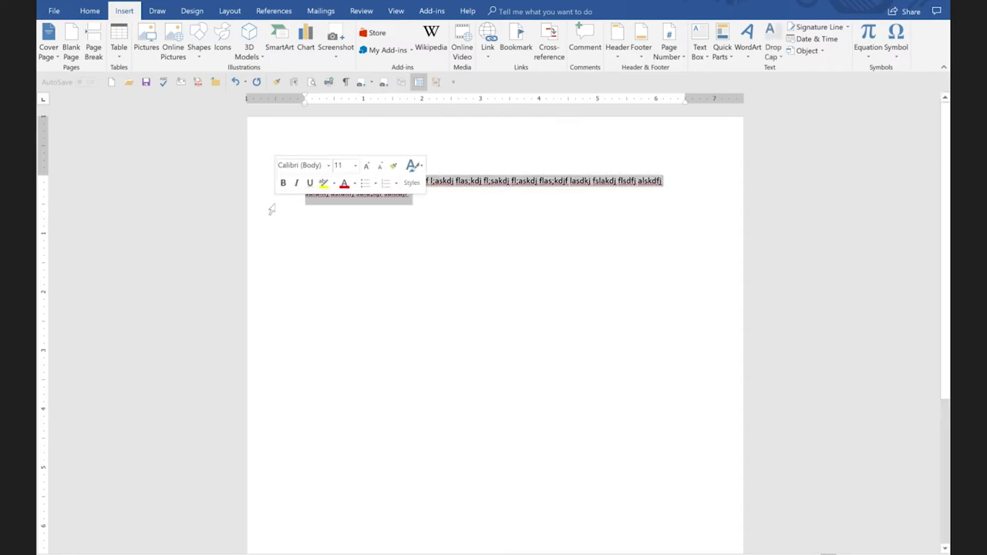
key(Delete)
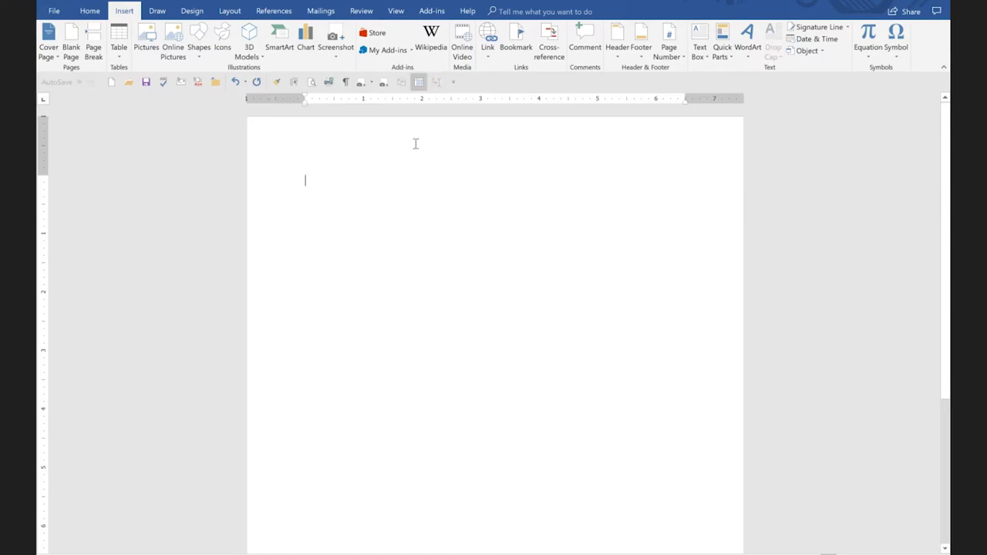
click(721, 58)
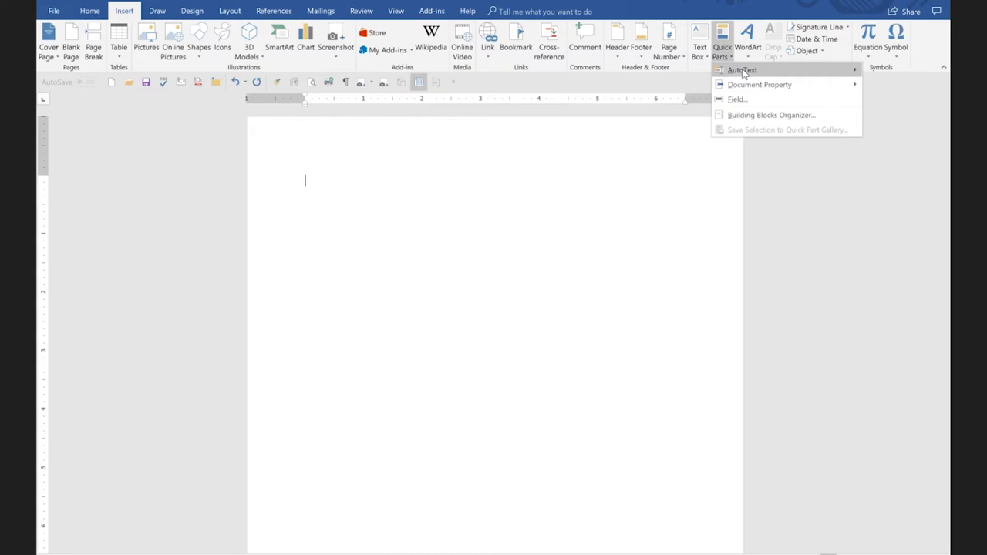
mouse_move(743, 72)
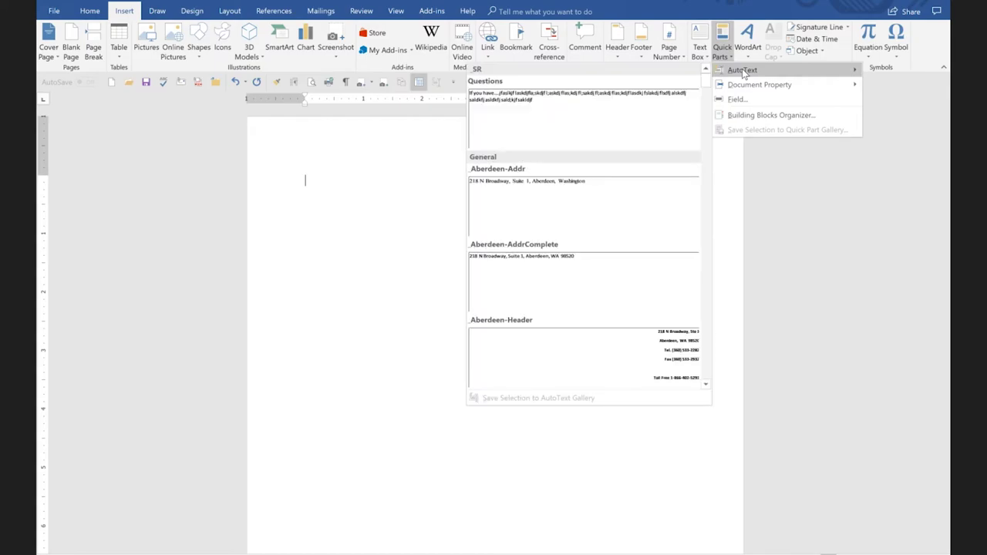
right_click(744, 73)
click(751, 77)
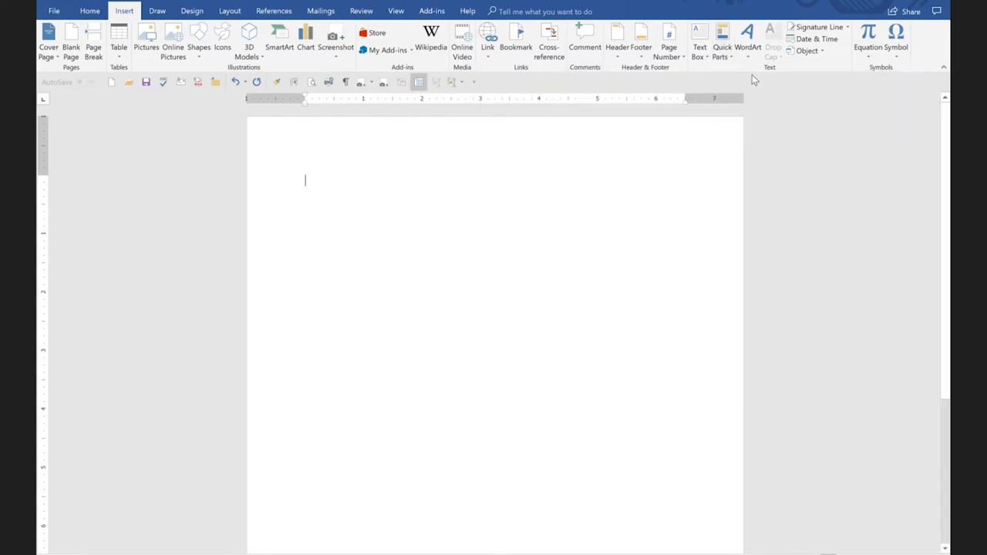
Insert the Questions entry through the AutoText gallery on the Quick Access Toolbar.
click(464, 83)
click(477, 140)
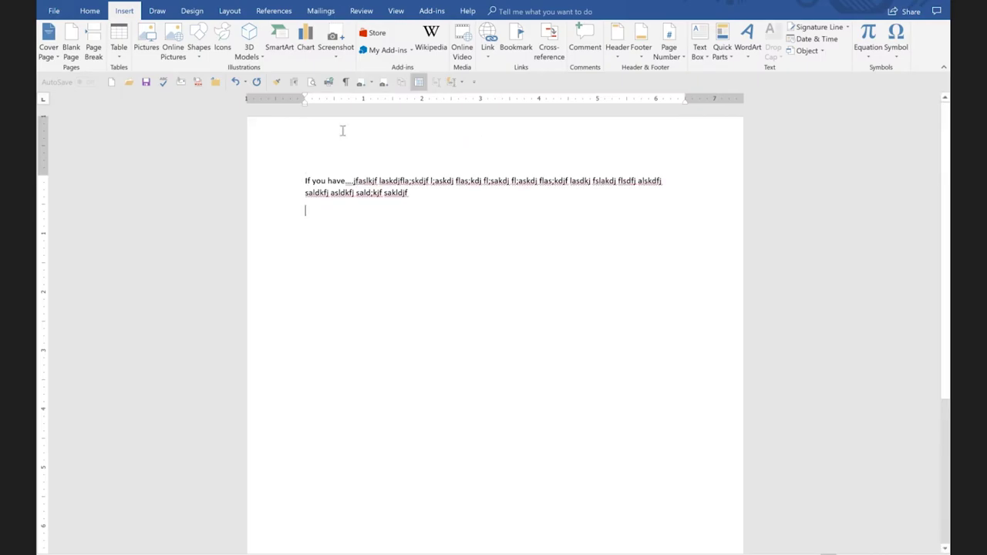
Delete the inserted paragraph and view the AutoText gallery under Quick Parts.
triple_click(271, 213)
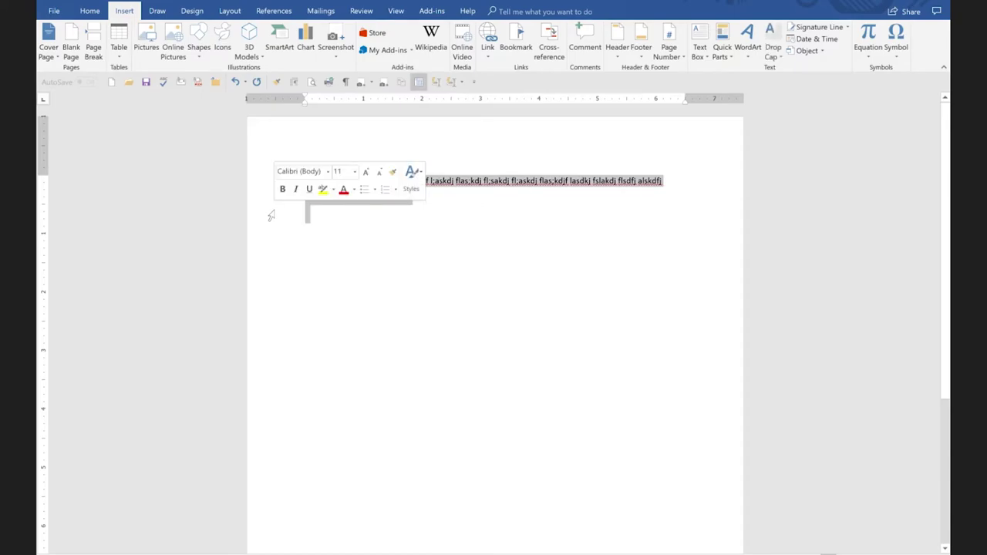
key(Delete)
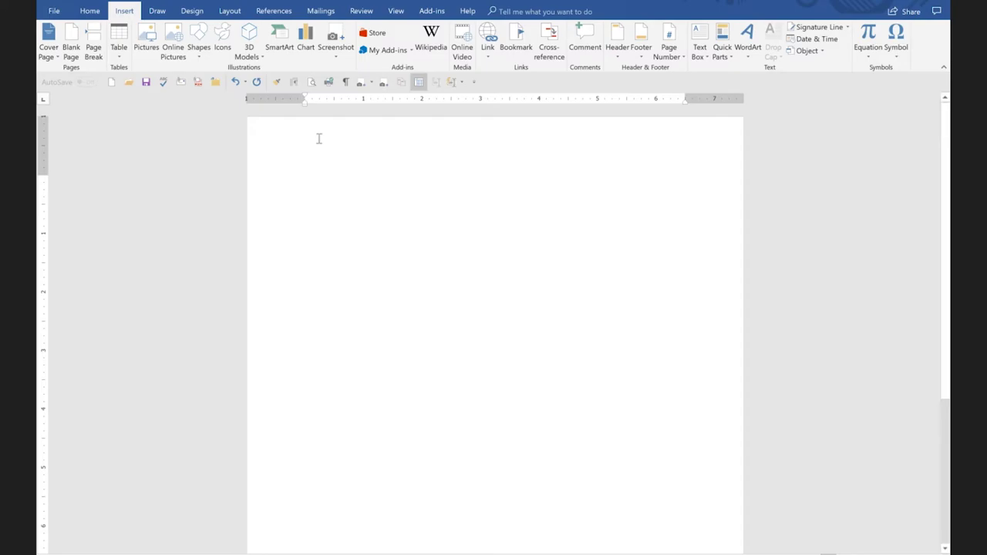
click(724, 58)
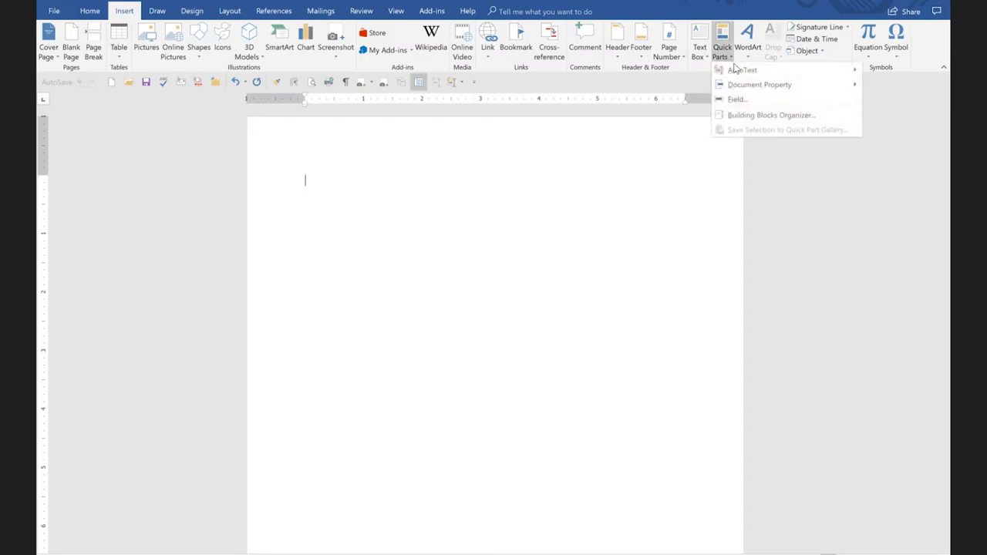
mouse_move(742, 76)
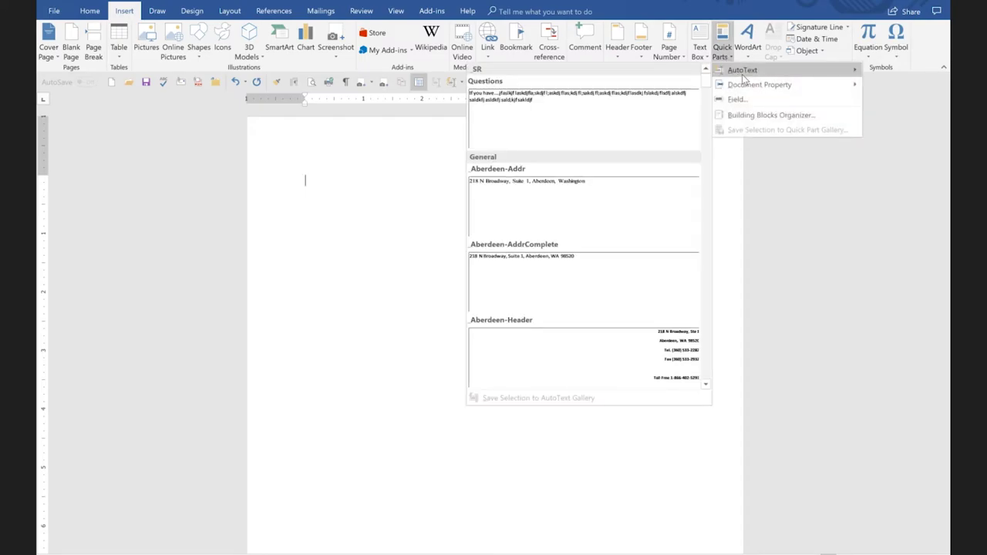
key(Escape)
key(Escape)
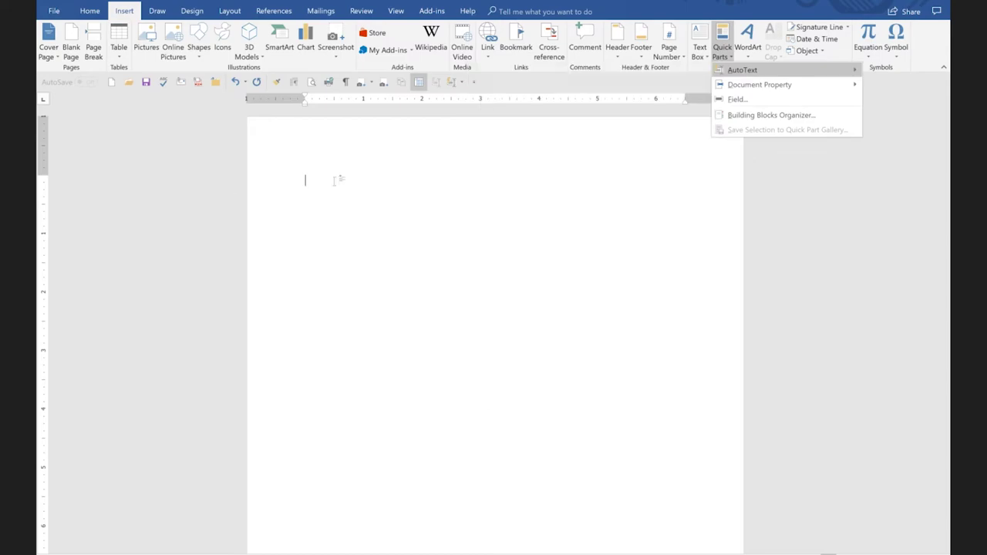
Add the Quick Tables gallery to the Quick Access Toolbar.
click(119, 58)
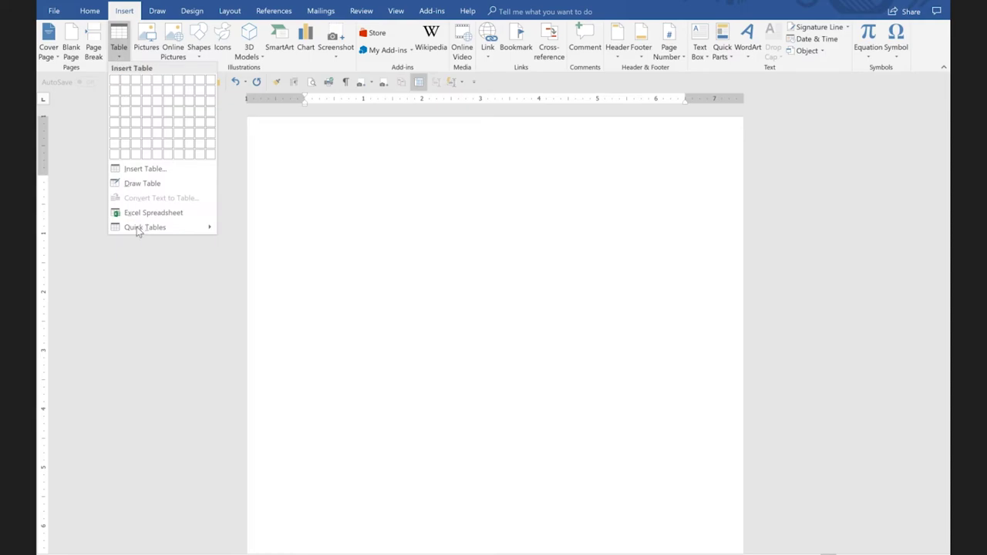
mouse_move(137, 229)
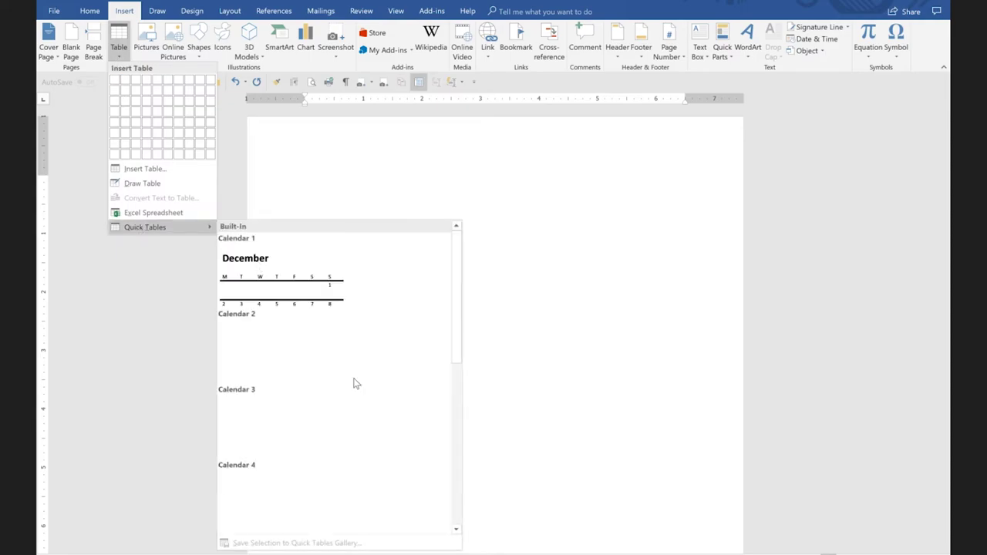
click(138, 228)
right_click(137, 229)
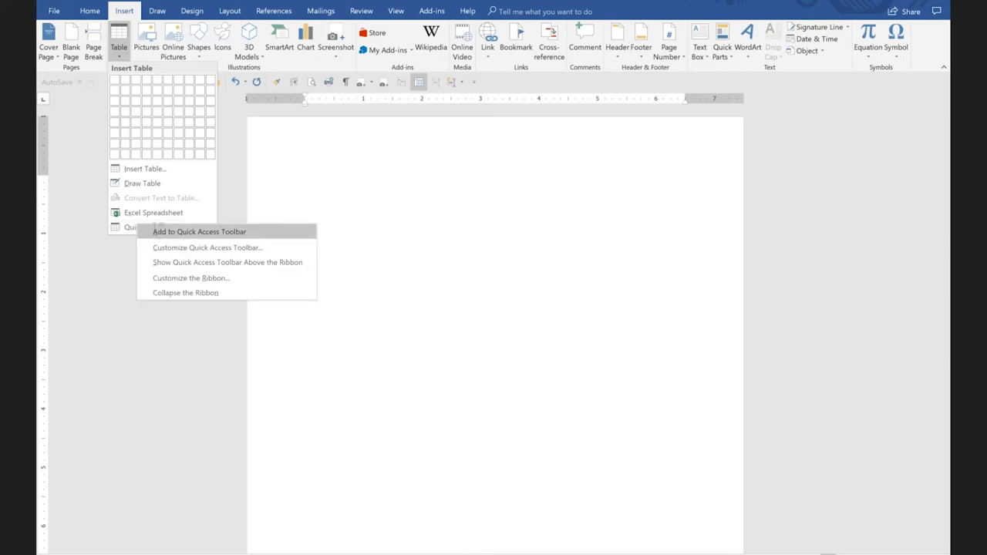
click(157, 232)
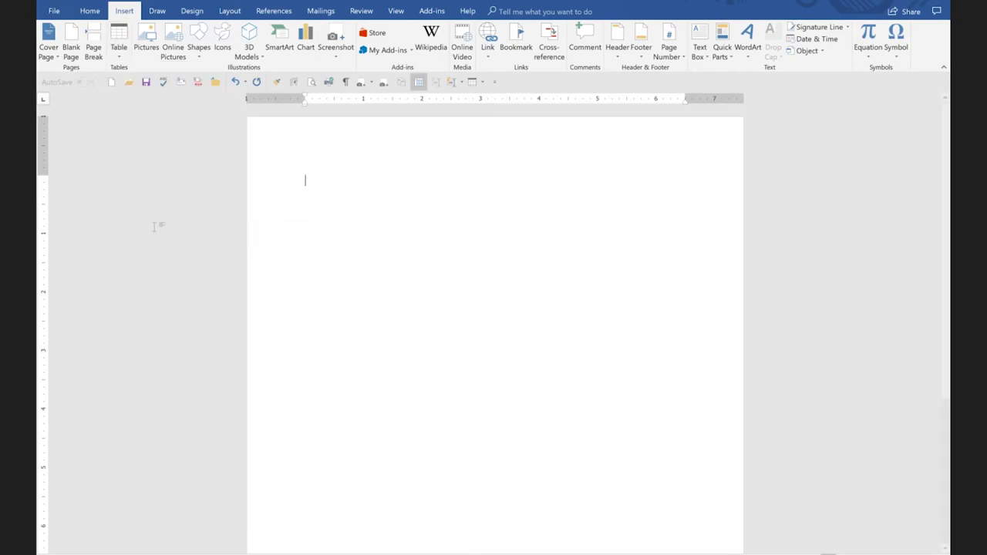
Try out the Calendar 1 quick table from the Quick Access Toolbar and delete it from the page.
click(483, 83)
click(481, 100)
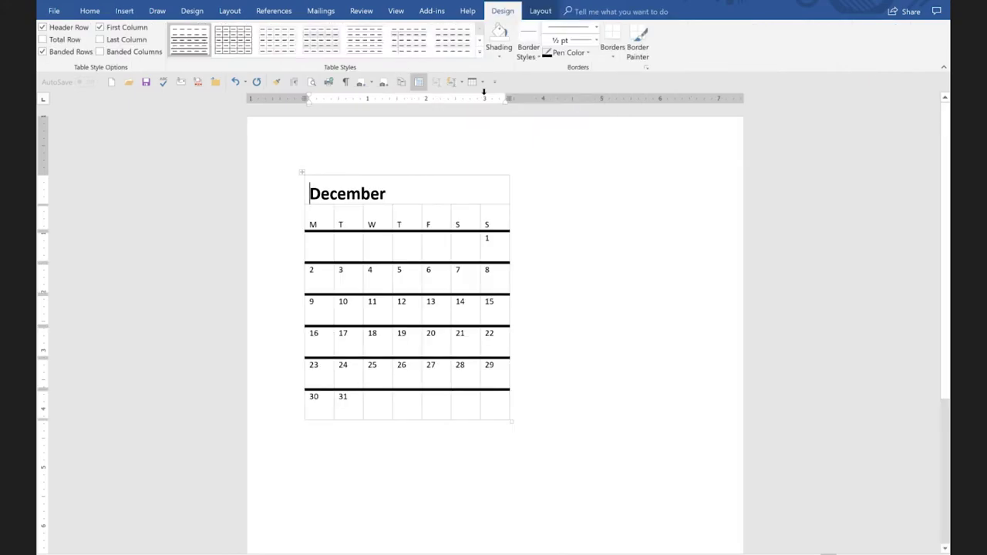
key(ctrl+a)
key(Delete)
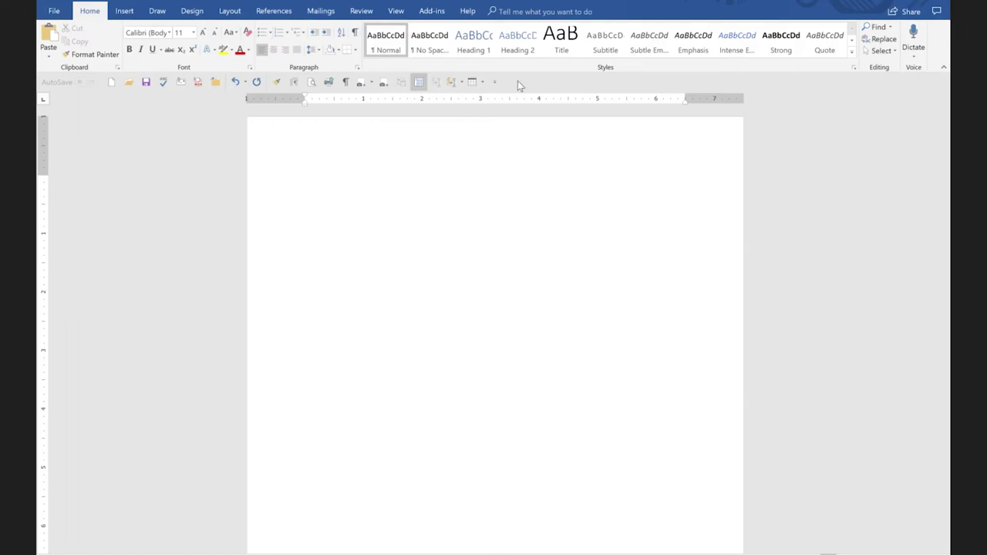
Check the available windows offered by the Take a Screenshot command.
click(371, 84)
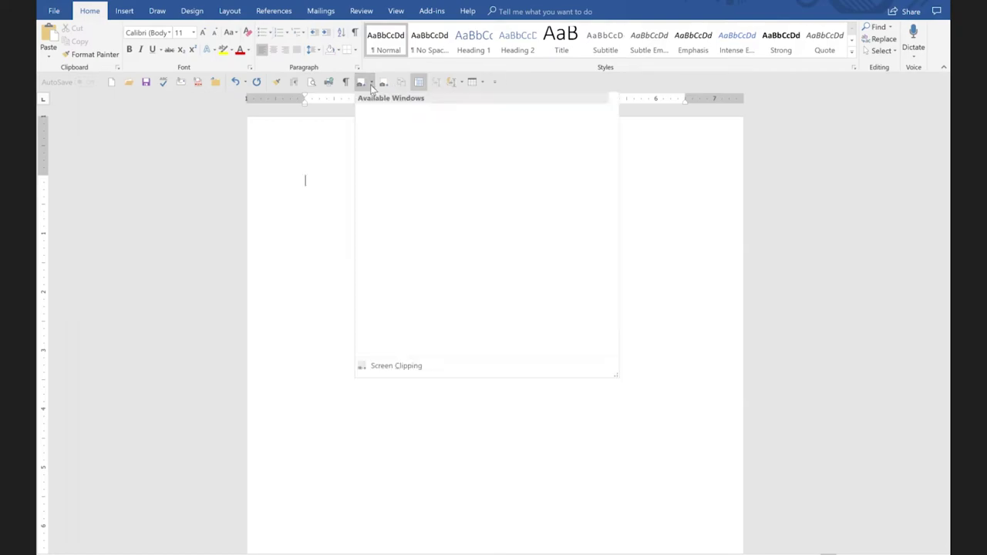
click(337, 147)
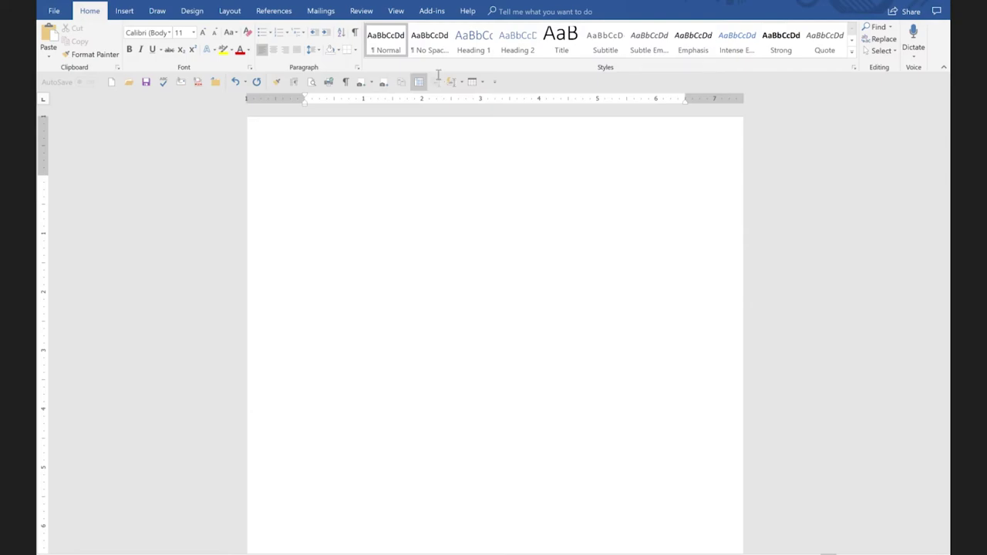
Open the options for customizing the Quick Access Toolbar.
right_click(346, 86)
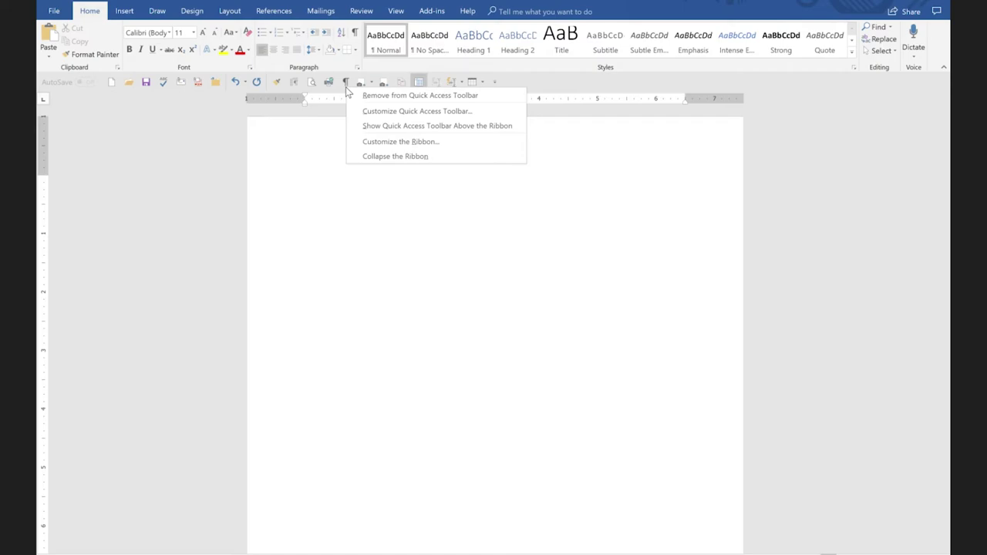
click(375, 111)
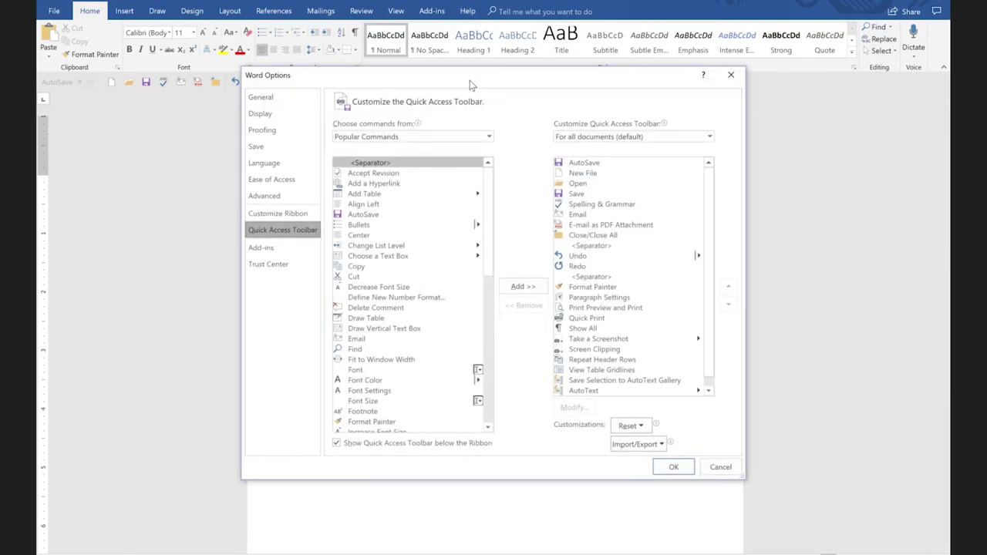
drag(471, 85, 427, 15)
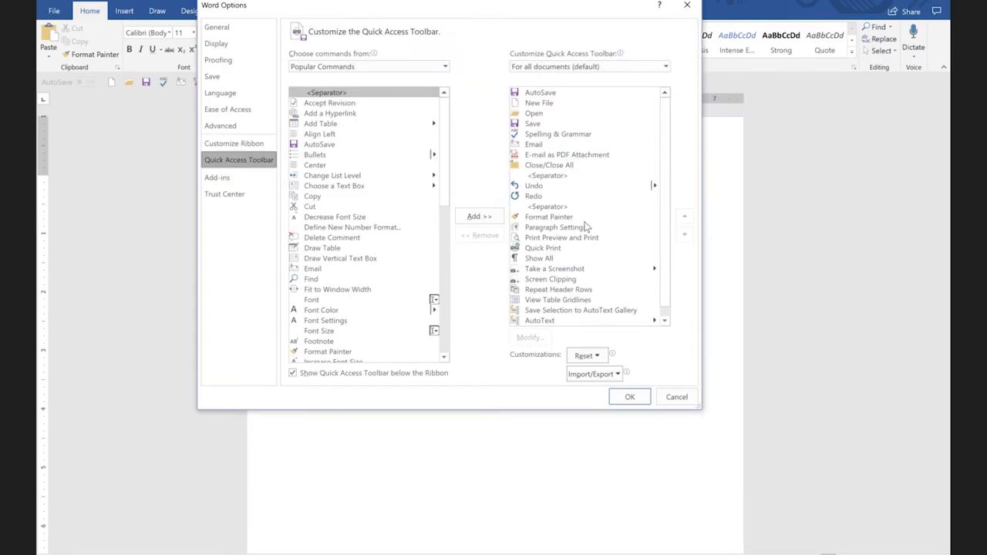
Try exporting all customizations to Documents under the name SR Word Customizations.exportedUI, and cancel the export.
click(601, 375)
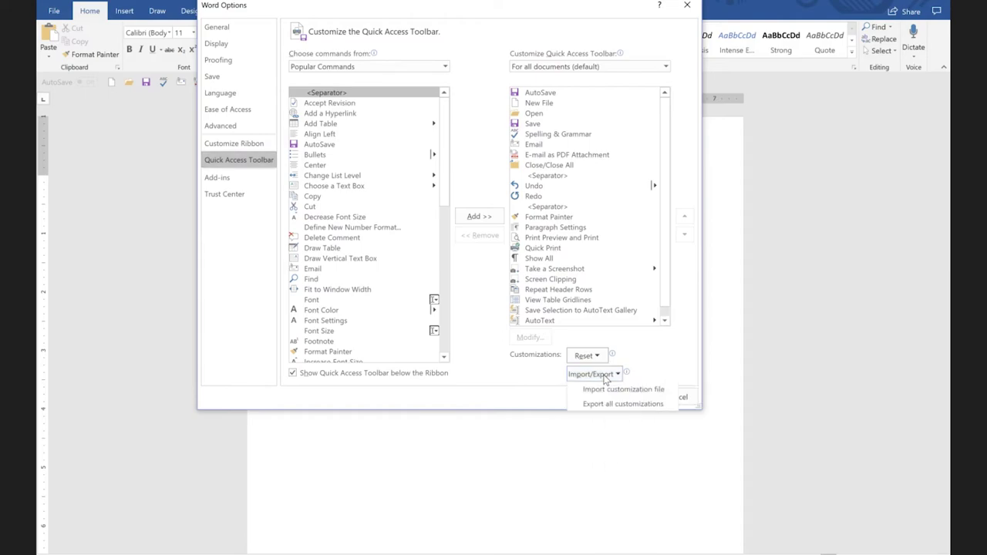
click(599, 404)
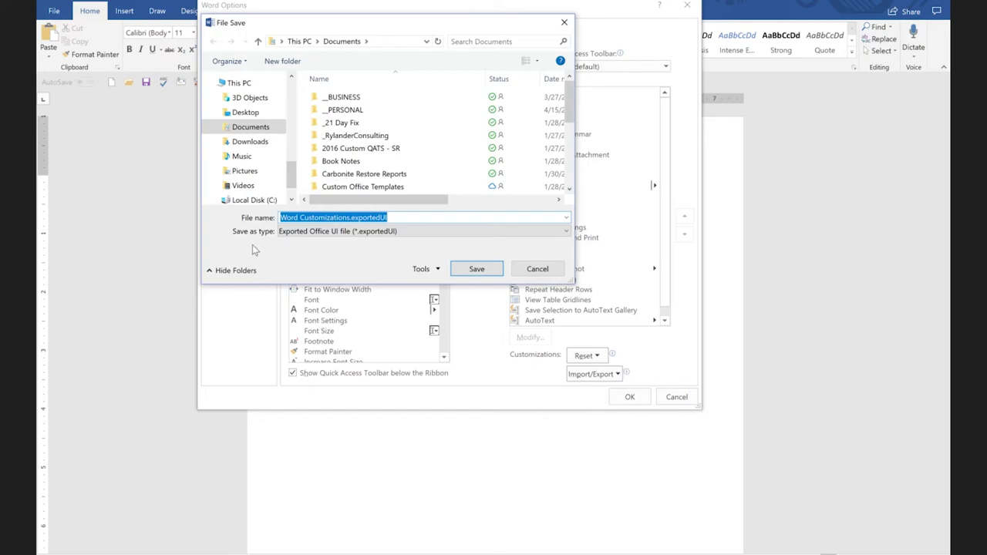
click(283, 219)
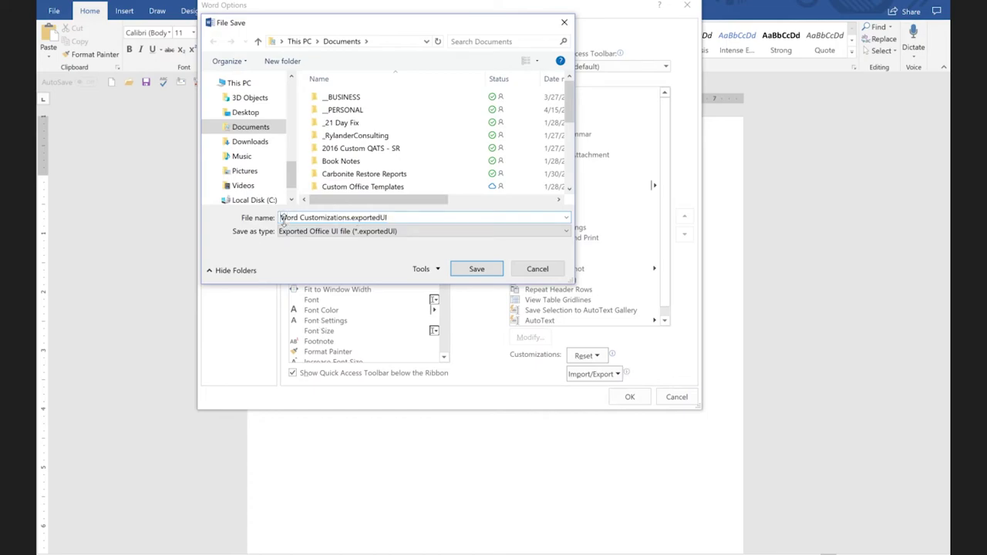
text(SR)
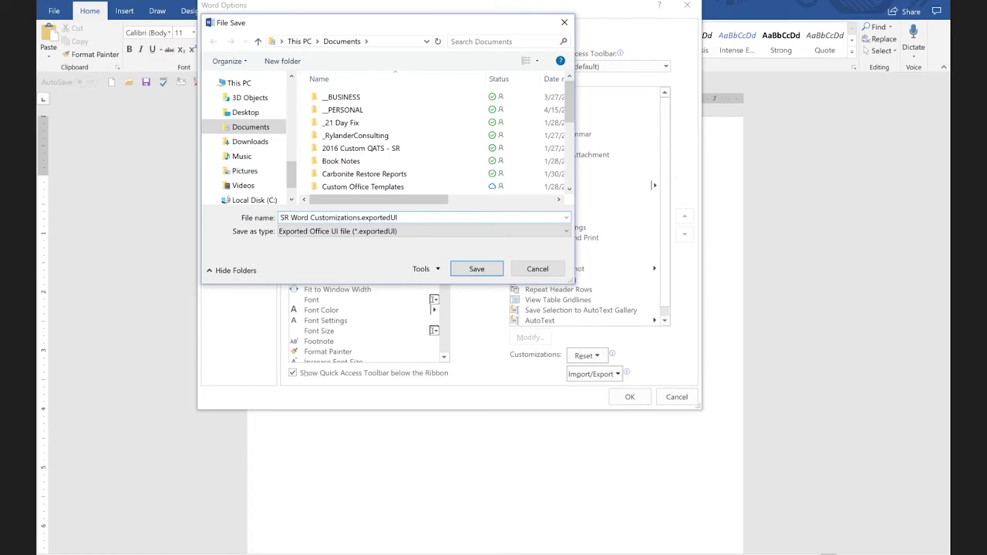
key(BackSpace)
key(BackSpace)
key(BackSpace)
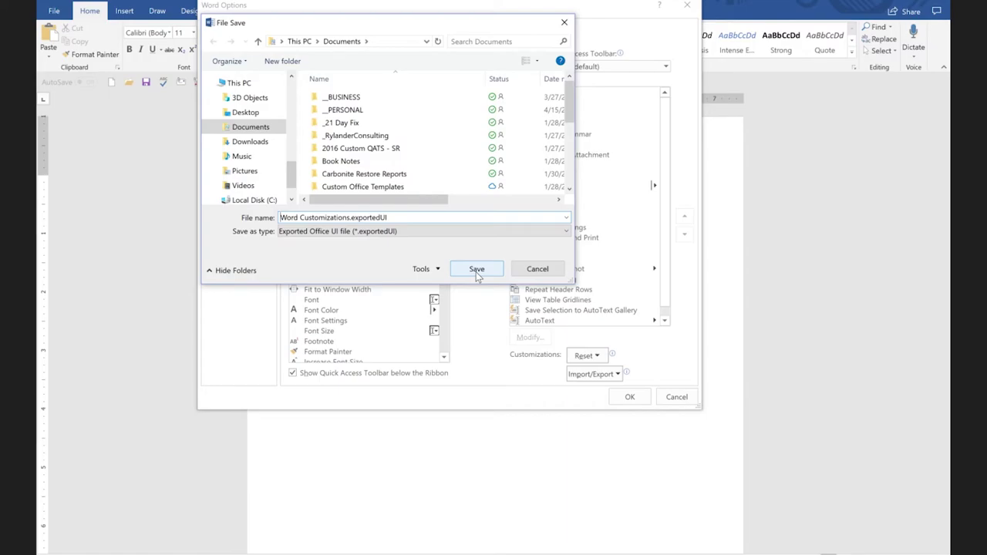
click(547, 275)
click(592, 374)
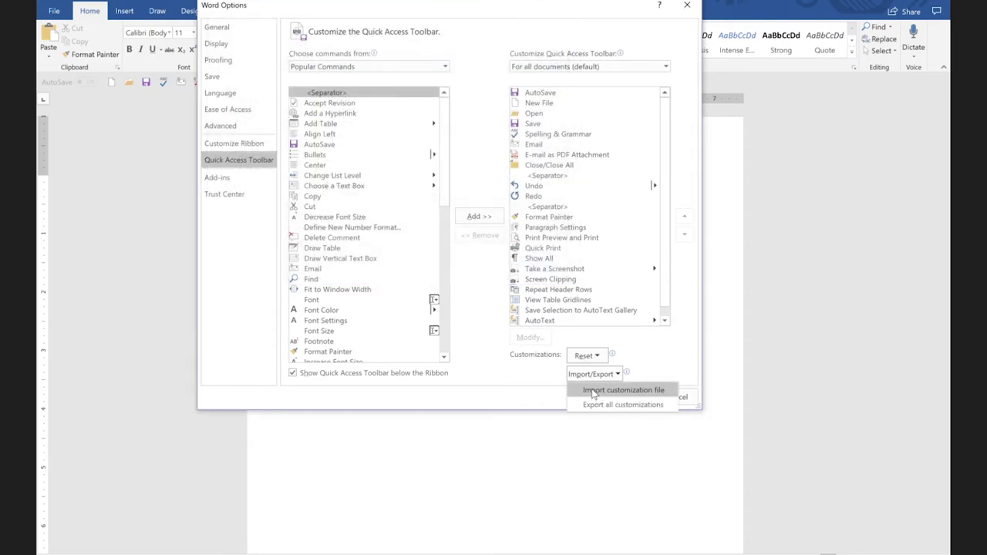
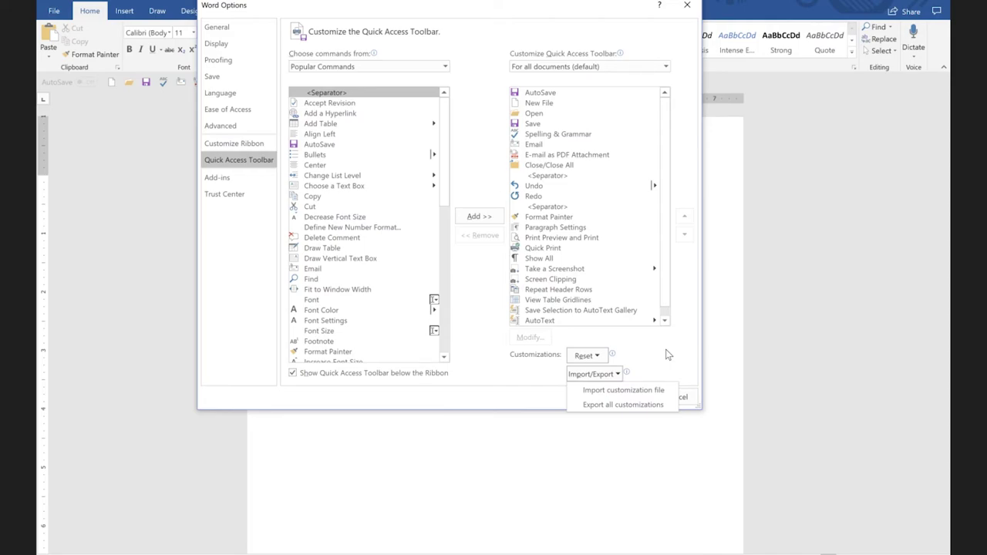
key(Escape)
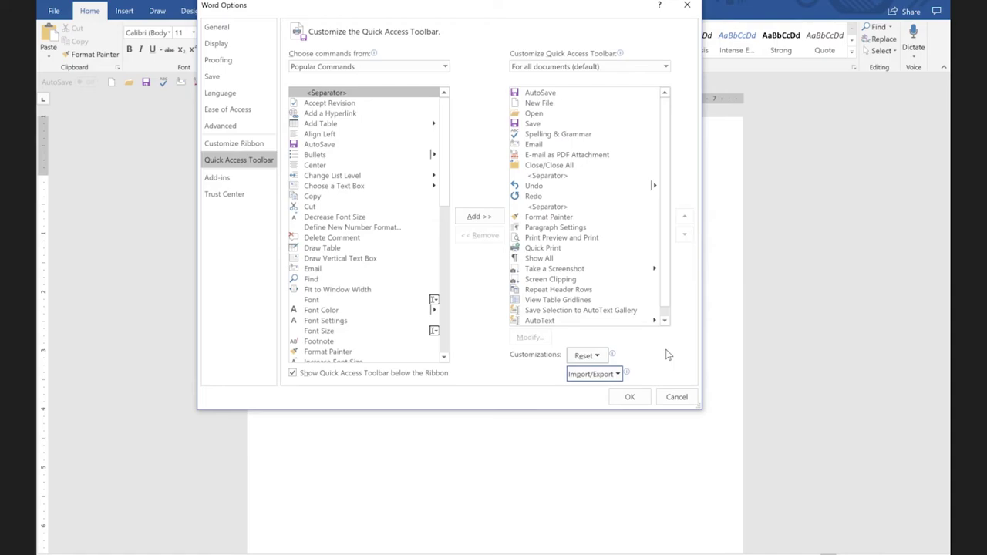
click(616, 376)
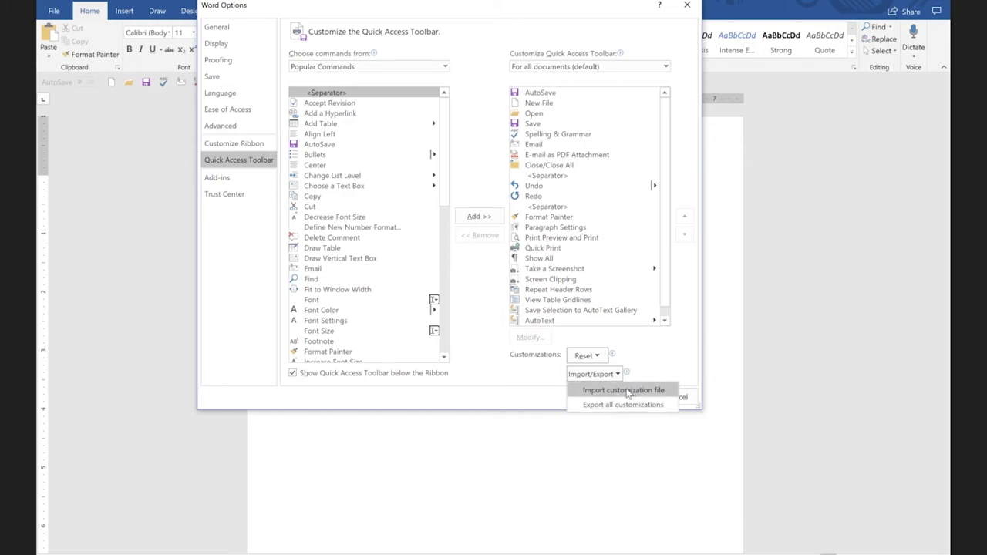
click(542, 465)
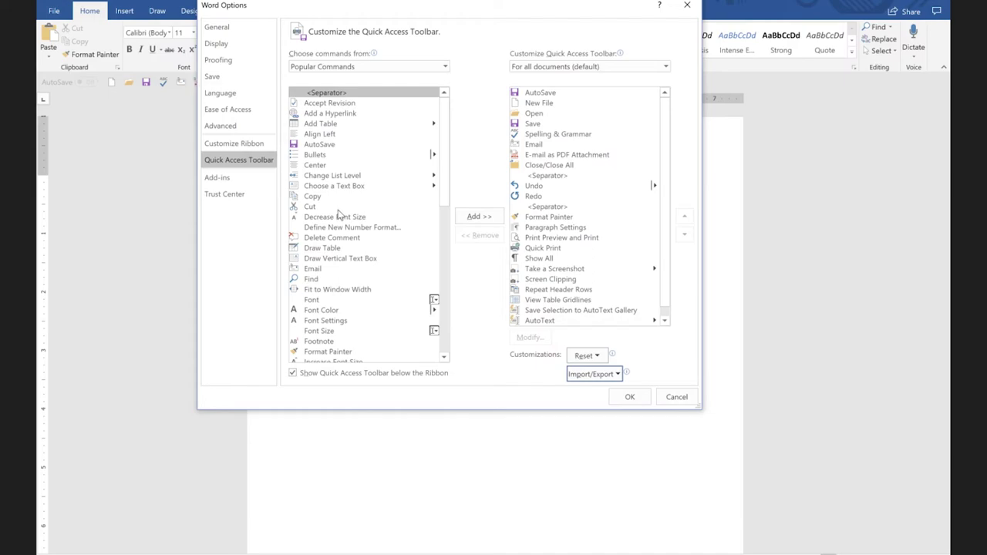
Import SR Word Customizations.exportedUI from the 2016 QATS for Training folder in Microsoft Office Training Materials, replacing all existing customizations.
click(585, 377)
click(592, 391)
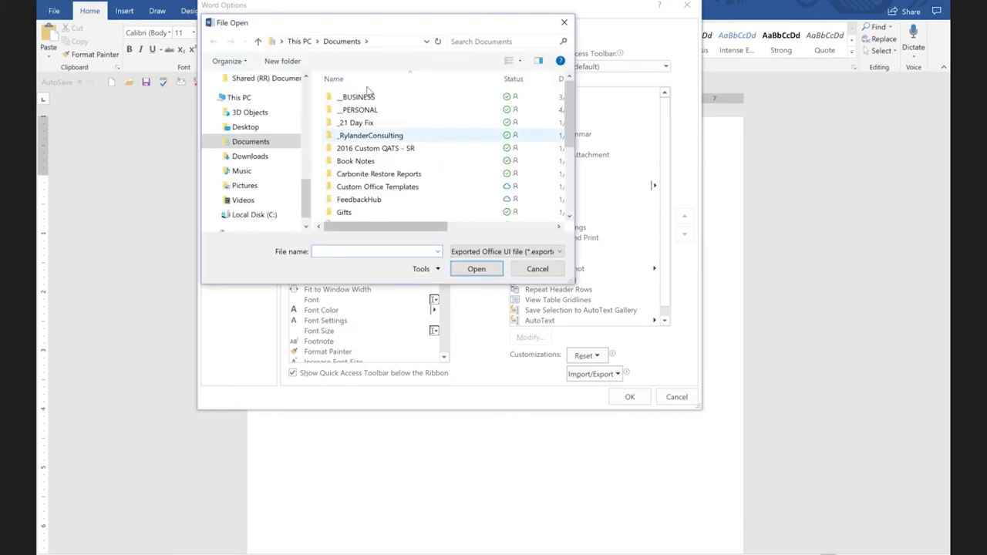
double_click(357, 98)
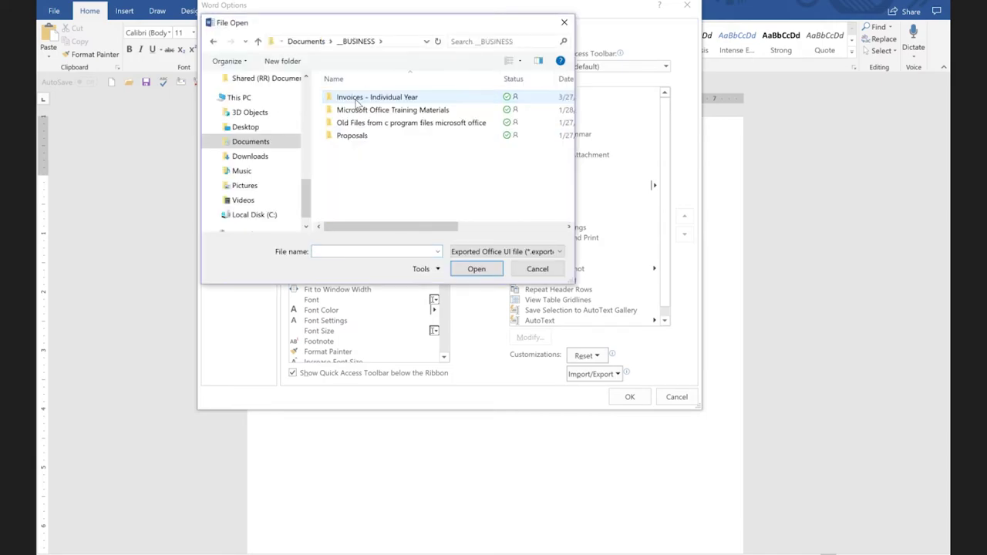
double_click(360, 112)
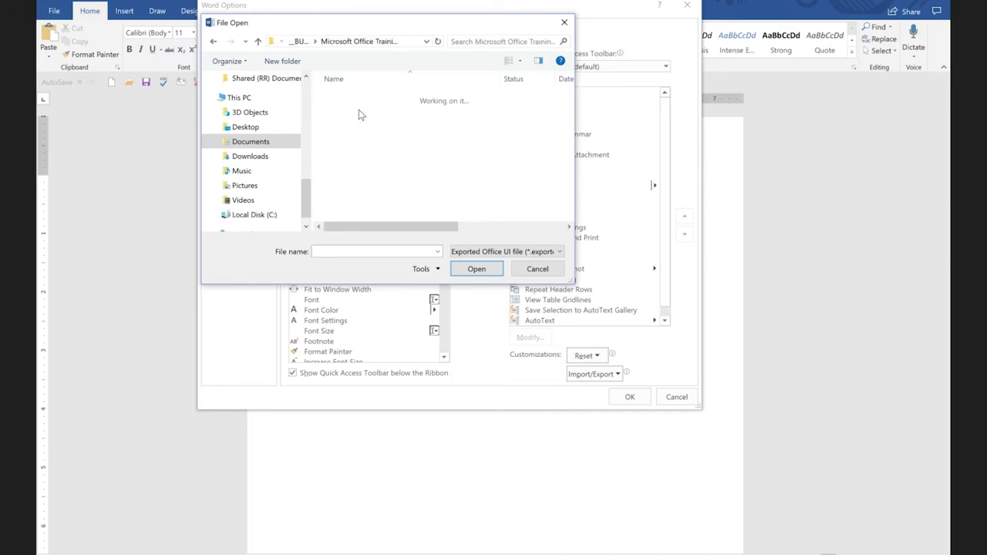
scroll(378, 210, down, 1)
double_click(375, 205)
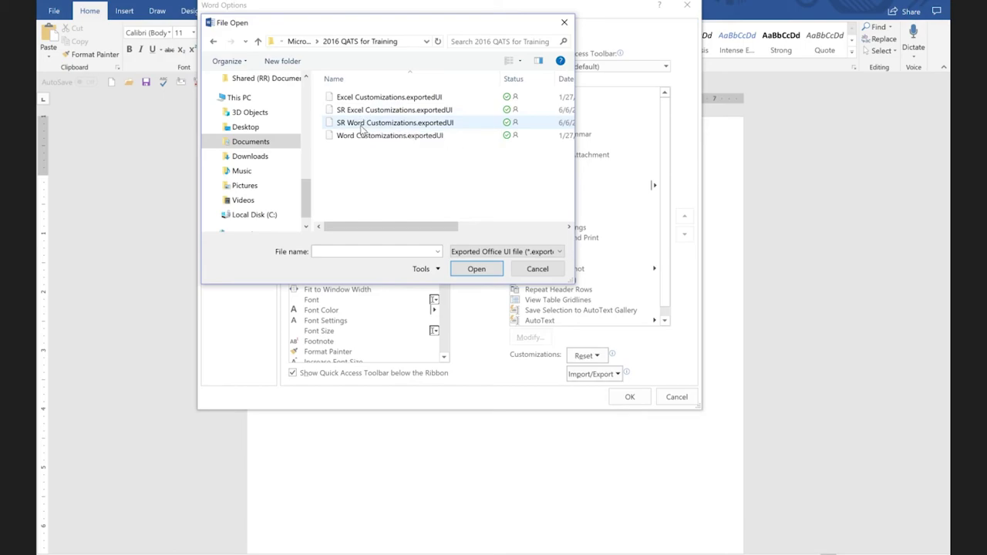
double_click(361, 125)
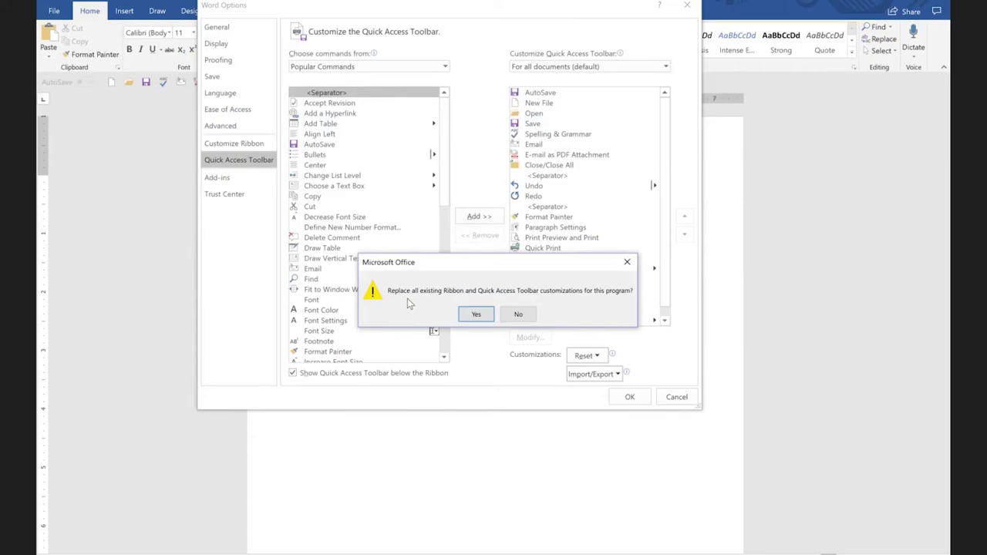
click(477, 315)
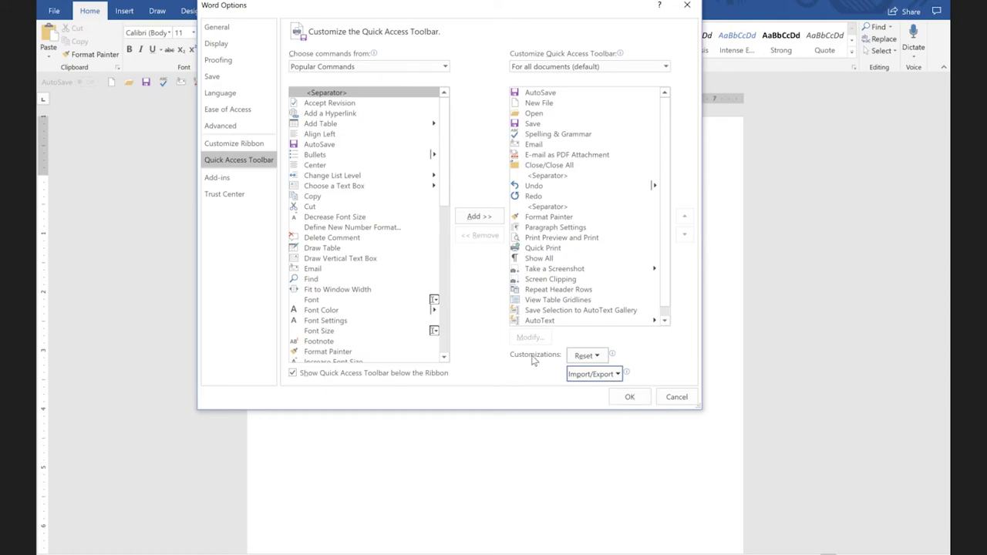
Check the reset options for the customizations and apply the Word options.
click(598, 354)
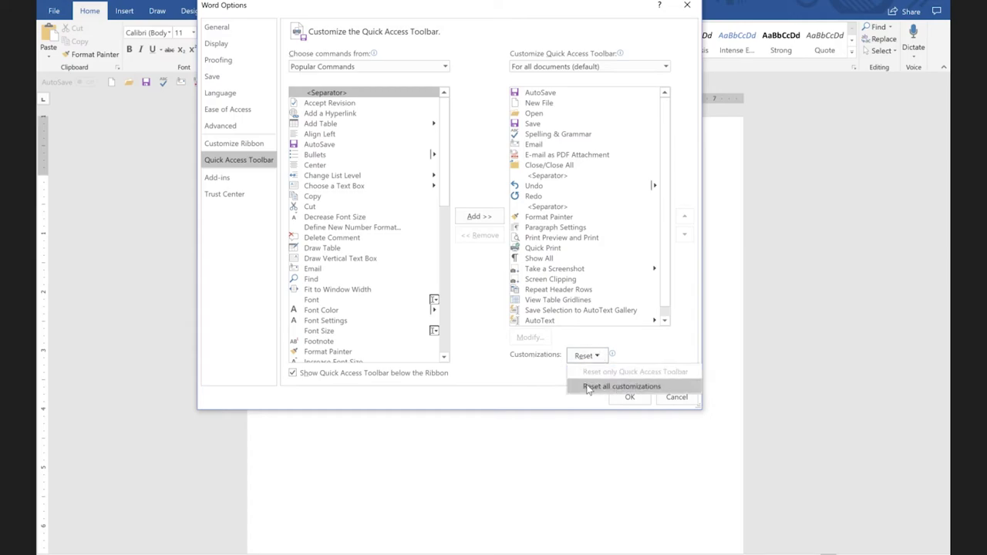
click(509, 376)
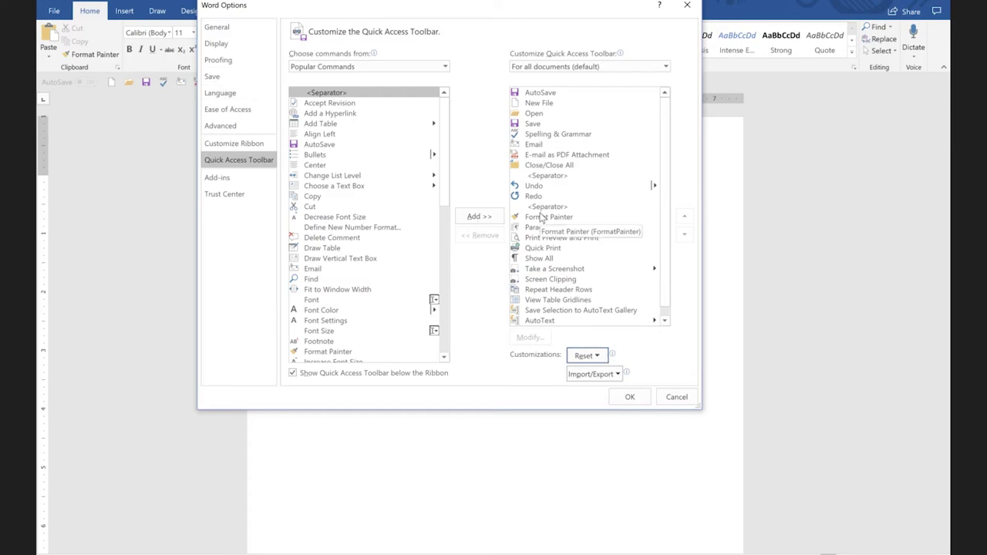
click(637, 404)
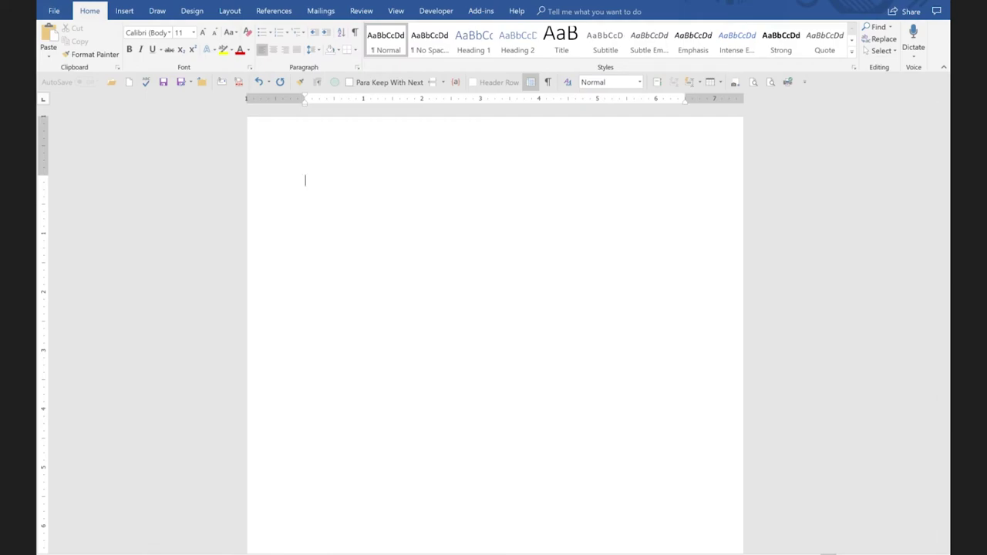
Switch to Excel and create a new blank workbook.
mouse_move(410, 552)
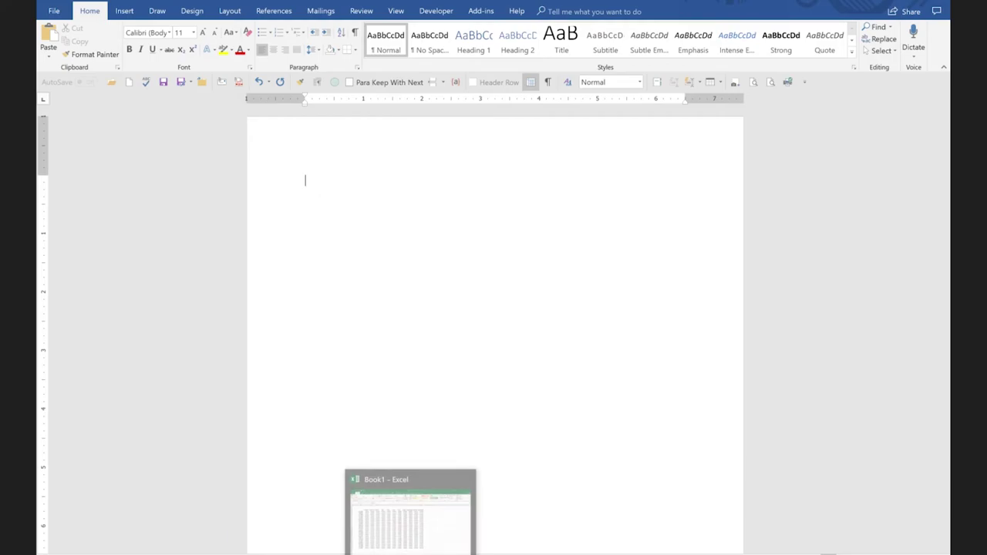
click(411, 513)
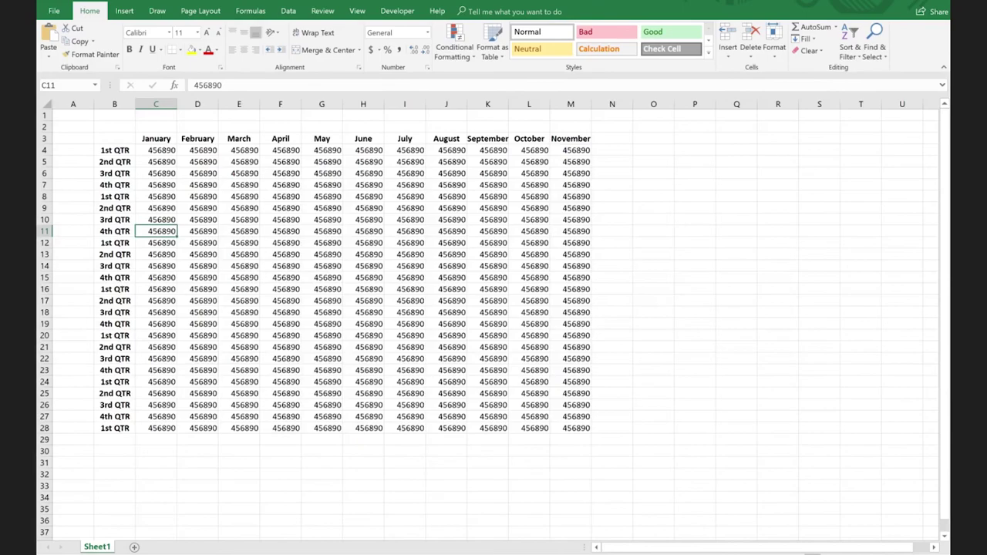
key(ctrl+n)
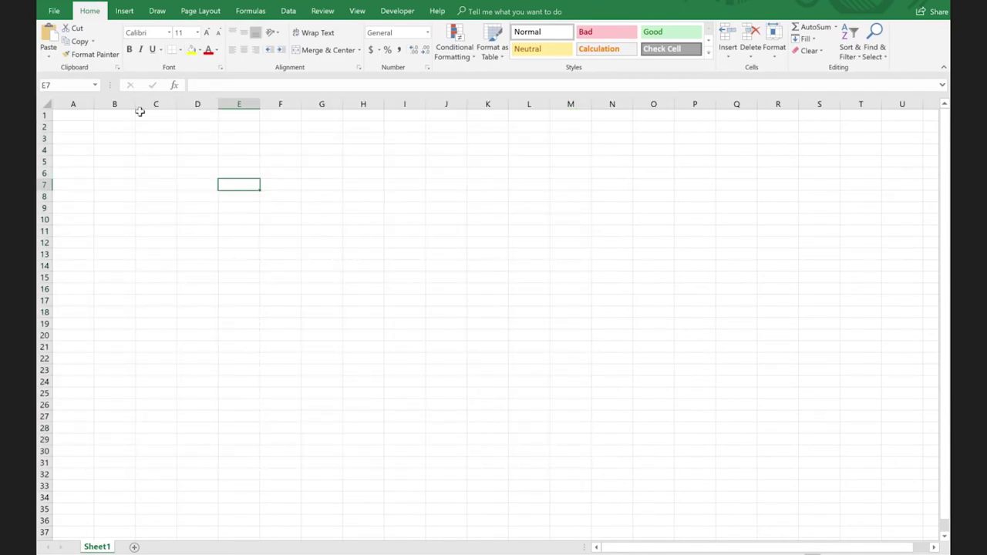
Show the Quick Access Toolbar below the ribbon and open its customization options.
right_click(132, 4)
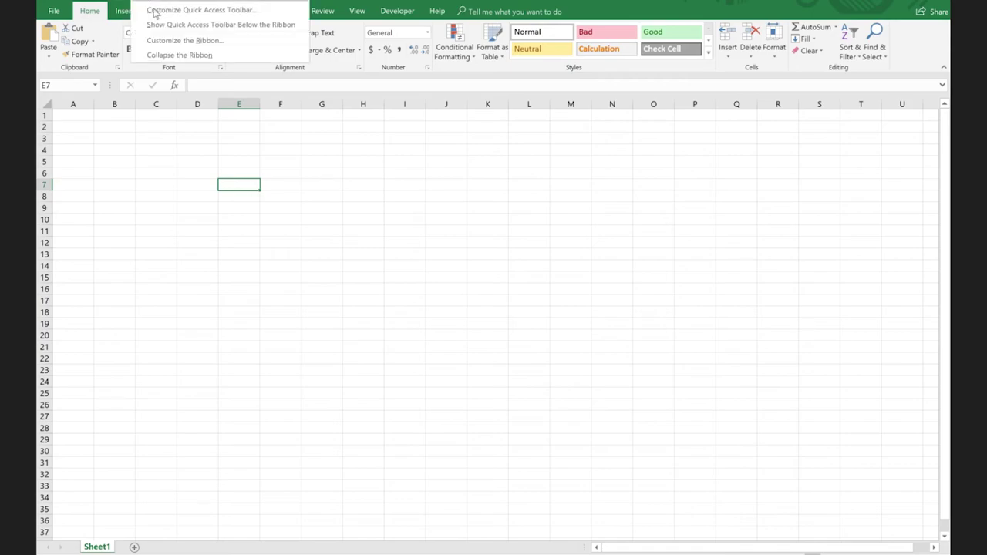
click(210, 26)
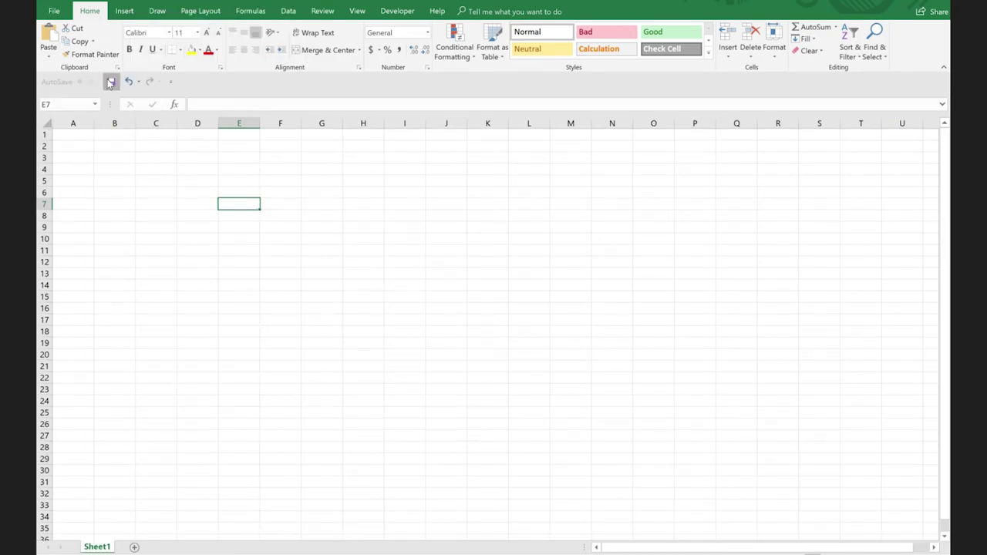
right_click(110, 82)
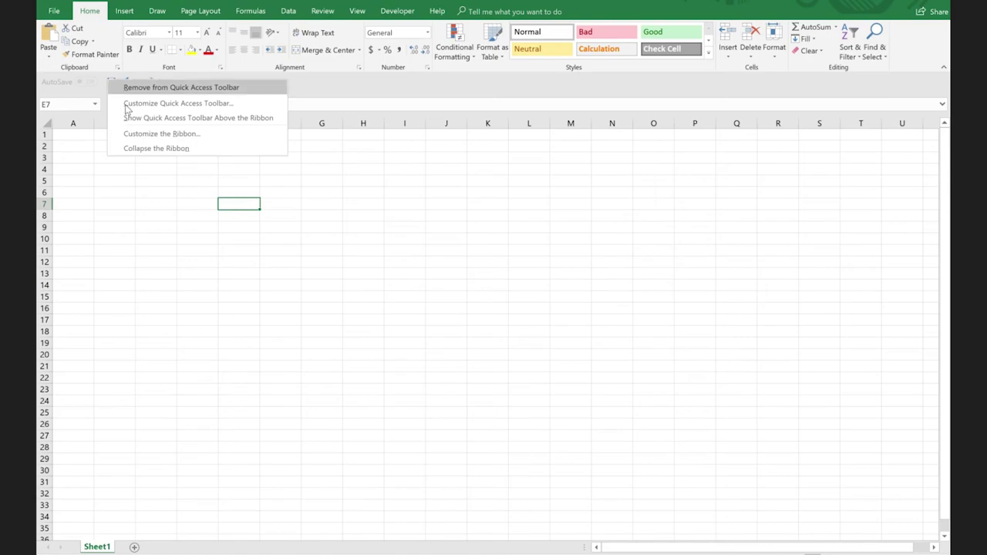
click(128, 109)
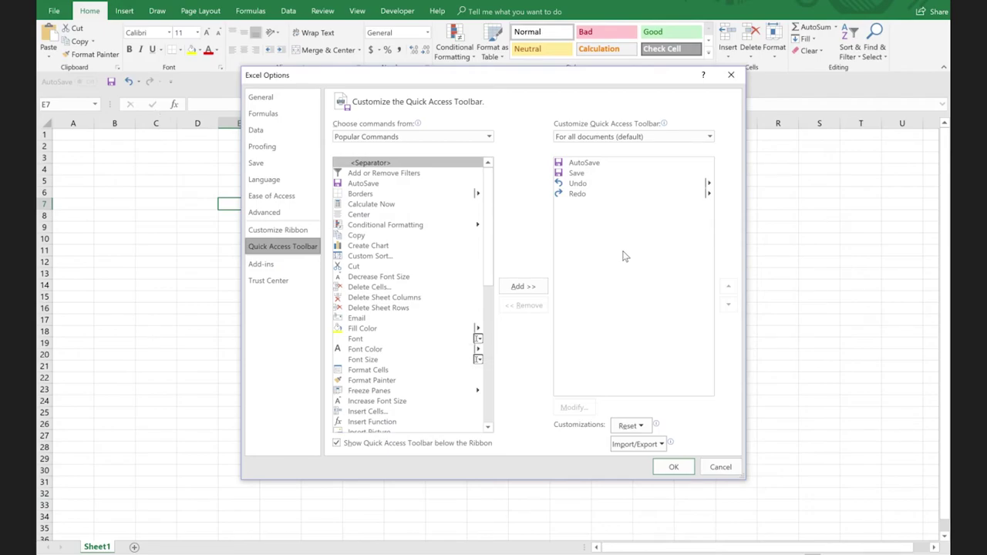
Try to import SR Excel Customizations.exportedUI from the 2016 QATS for Training folder in Microsoft Office Training Materials.
click(654, 445)
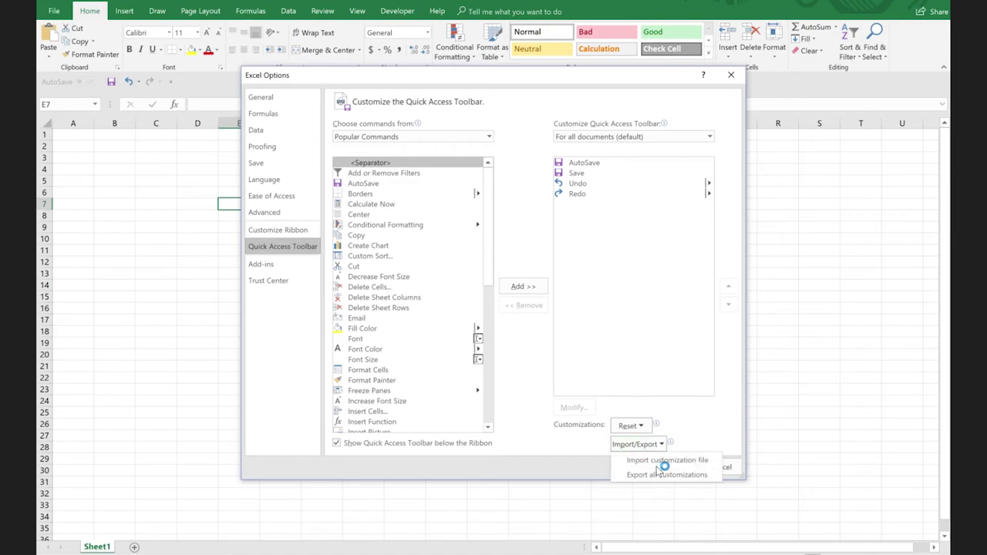
click(662, 460)
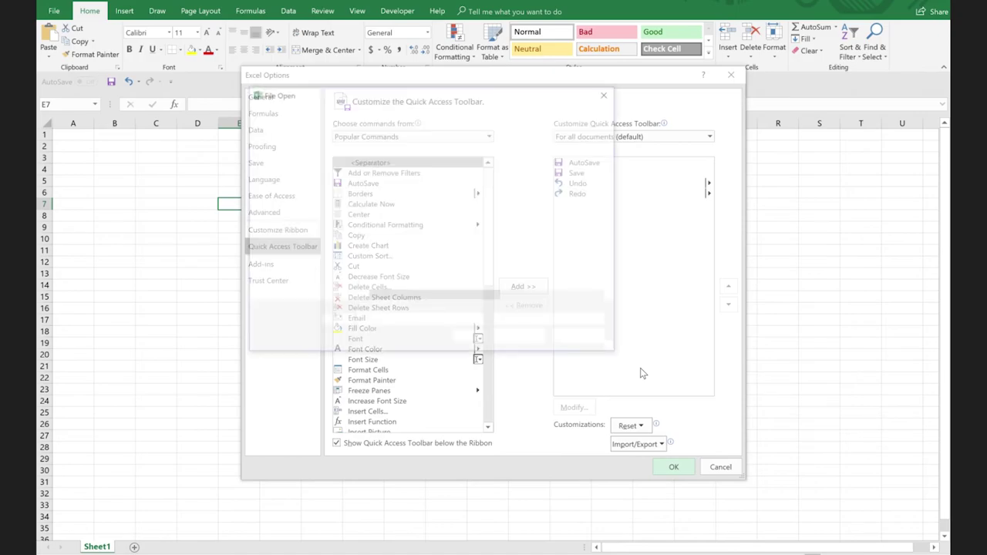
double_click(403, 167)
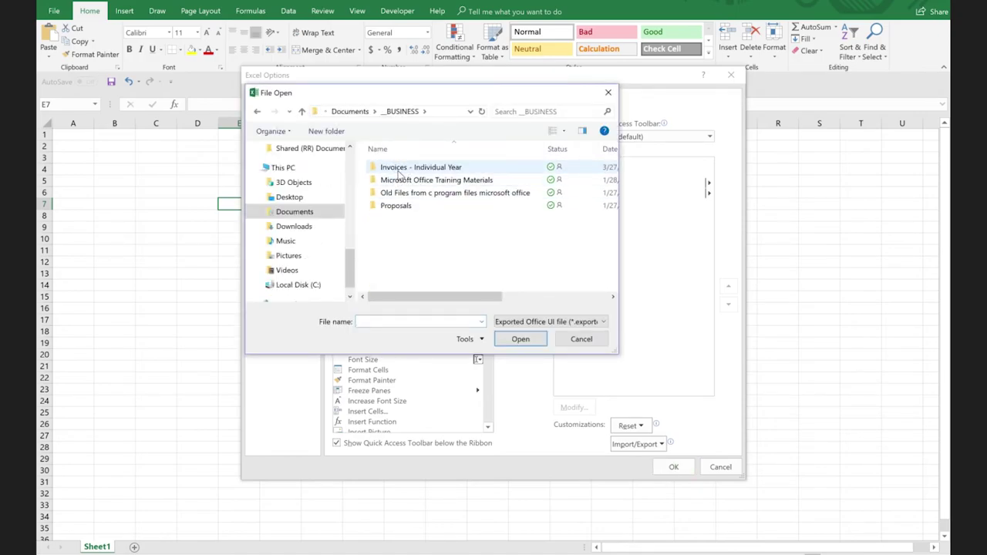
click(400, 178)
double_click(400, 180)
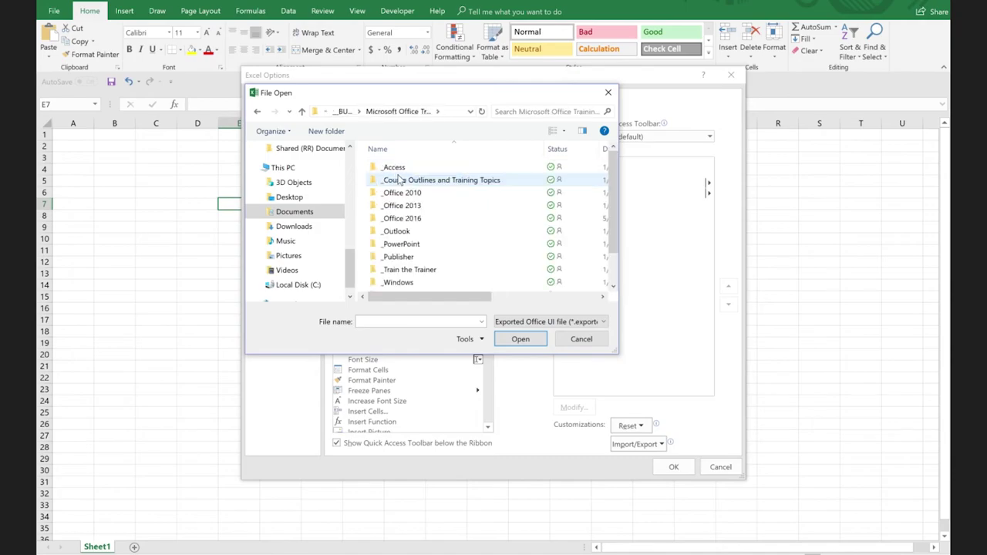
scroll(397, 189, down, 1)
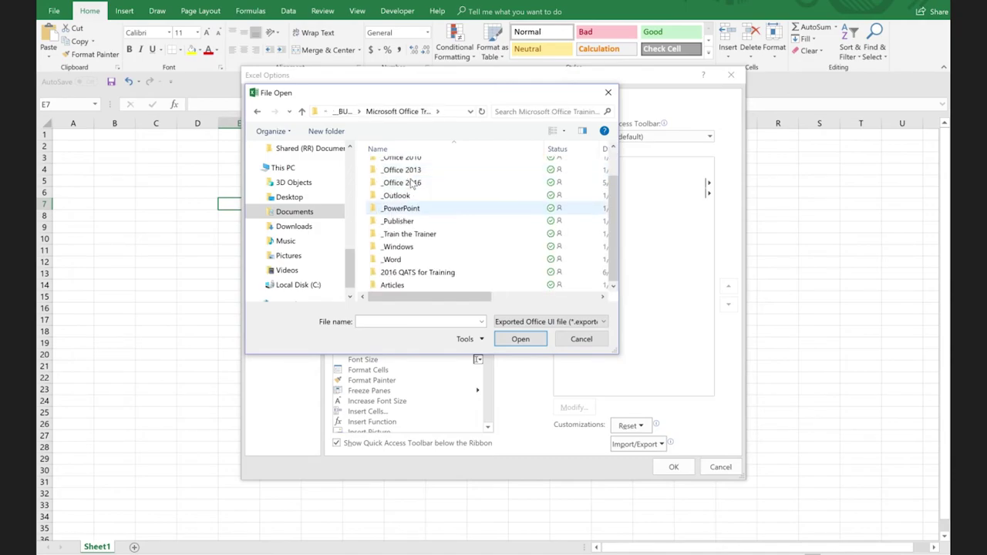
click(414, 272)
key(Return)
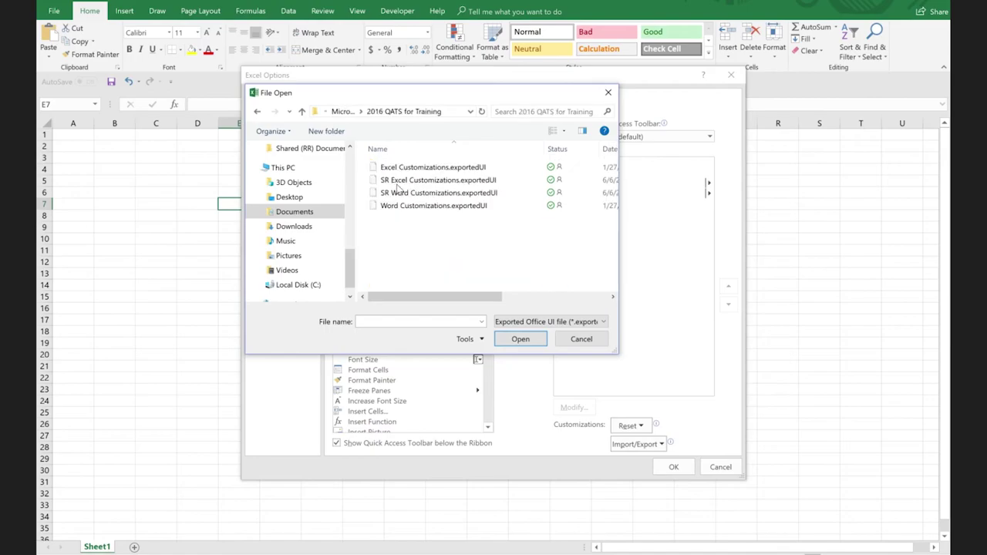
double_click(398, 179)
click(474, 313)
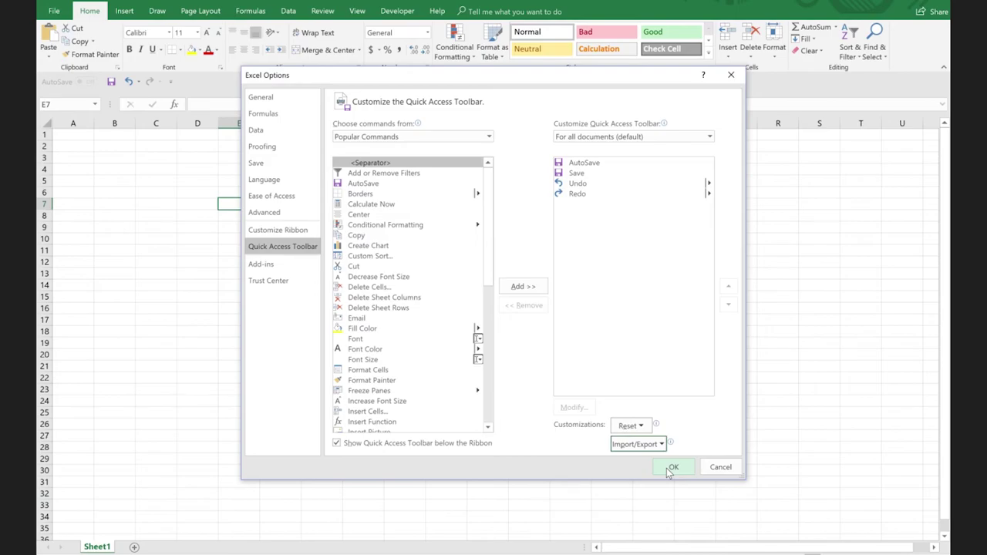
Import SR Excel Customizations.exportedUI from 2016 QATS for Training again, replacing all existing customizations, and apply the Excel options.
click(636, 444)
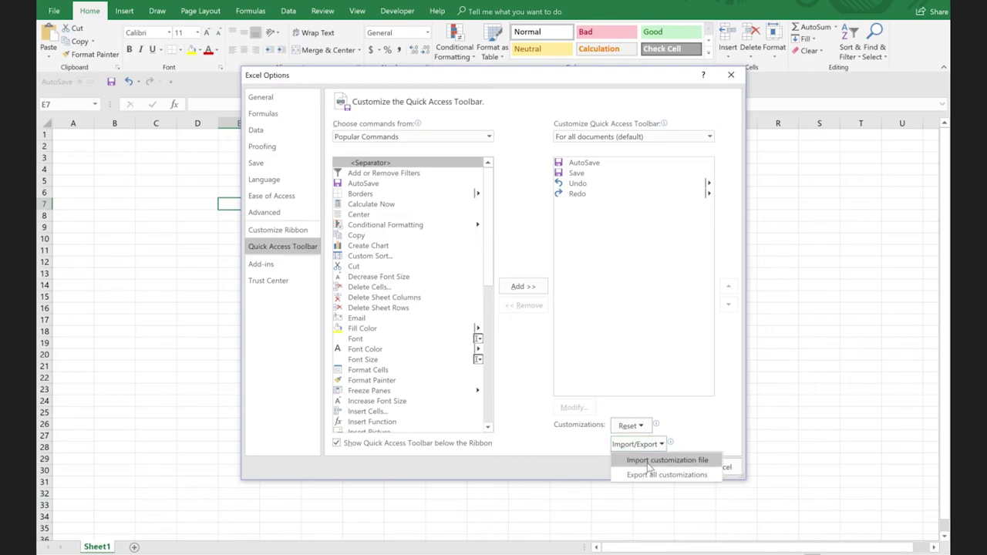
click(648, 461)
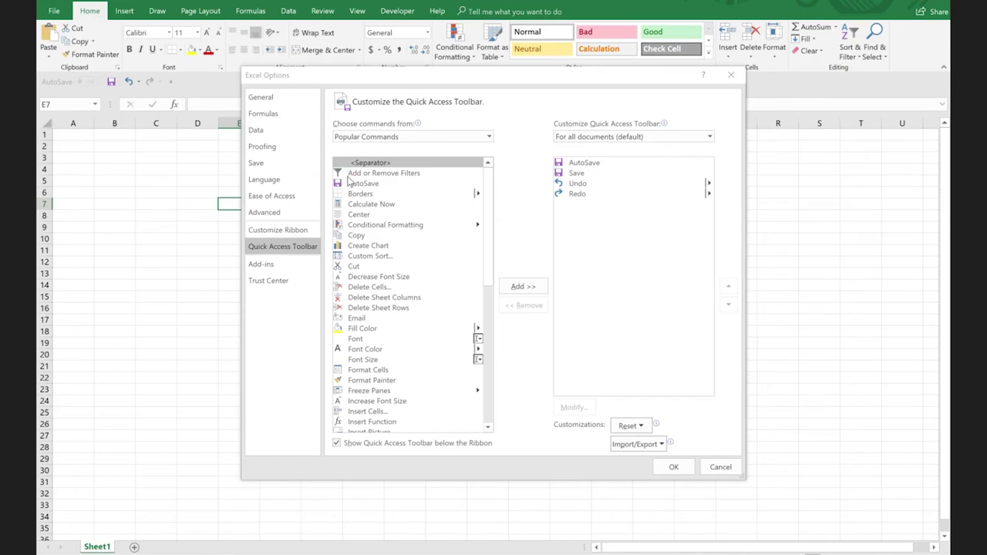
double_click(401, 166)
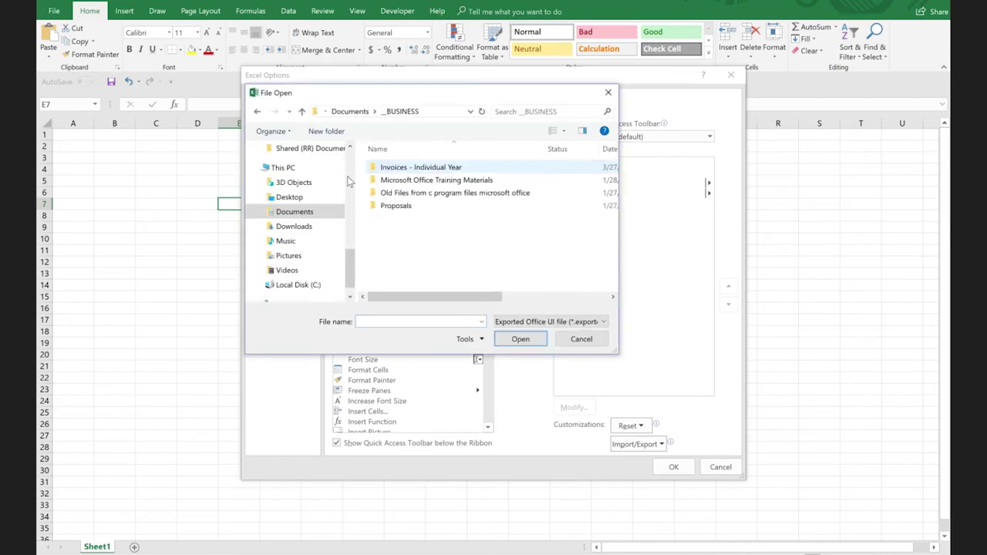
click(403, 182)
double_click(403, 182)
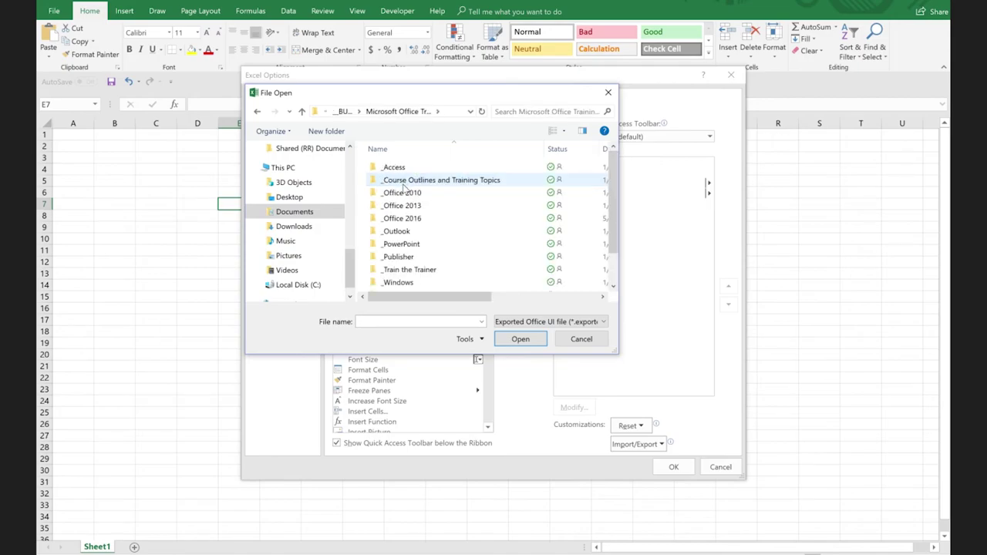
scroll(421, 284, down, 1)
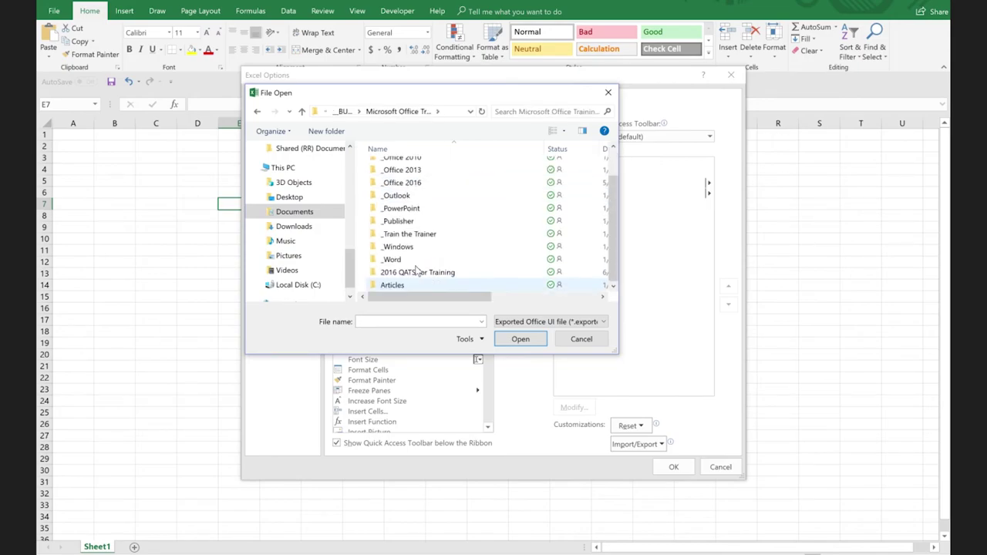
double_click(416, 277)
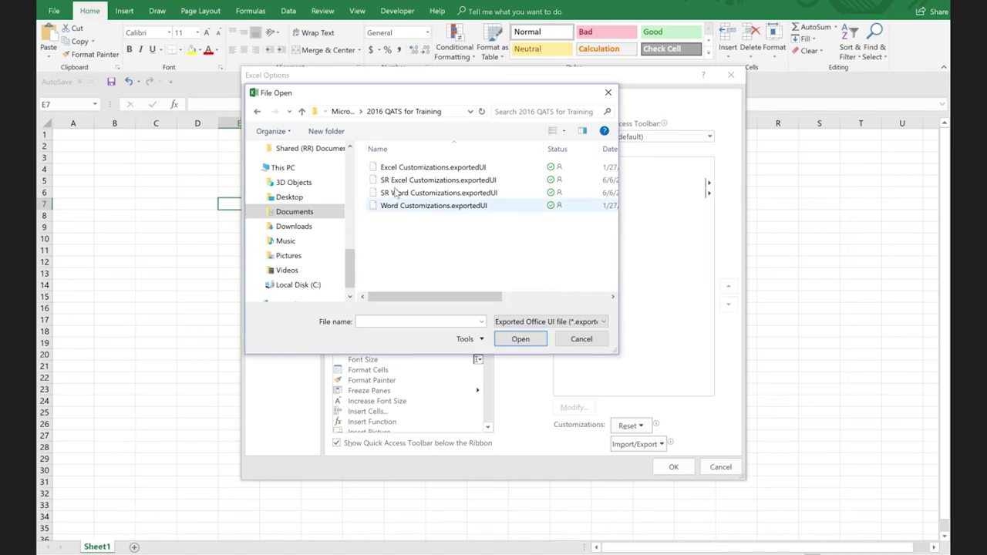
click(394, 182)
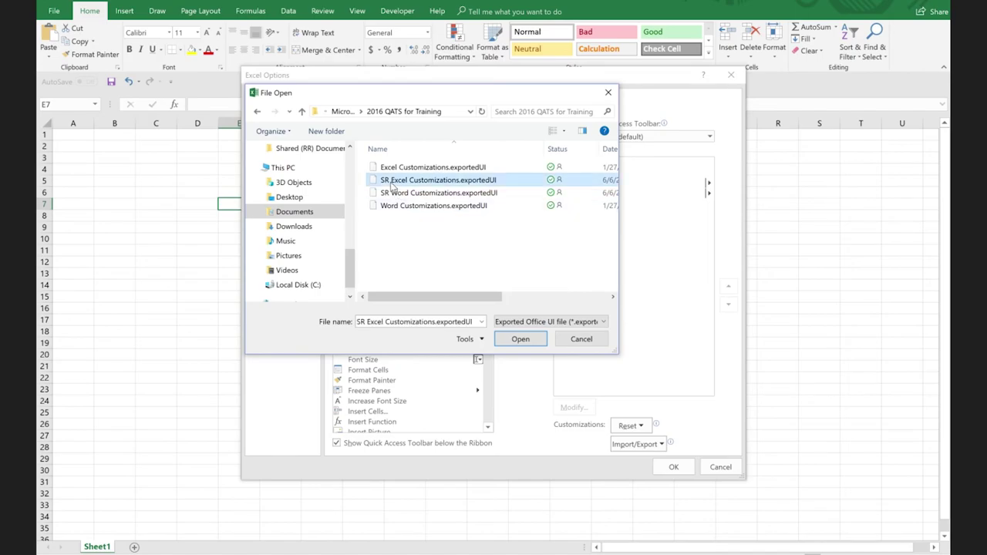
double_click(392, 182)
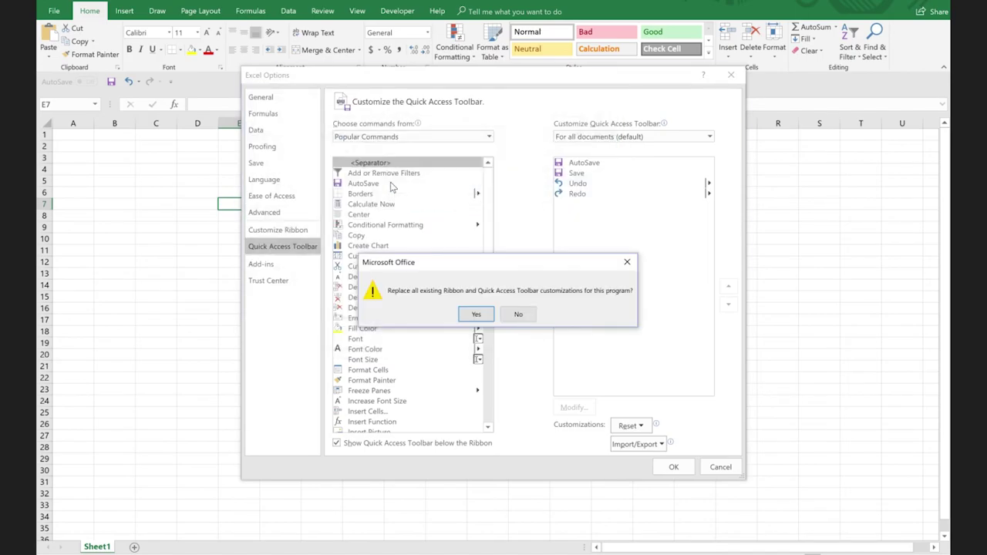
click(477, 313)
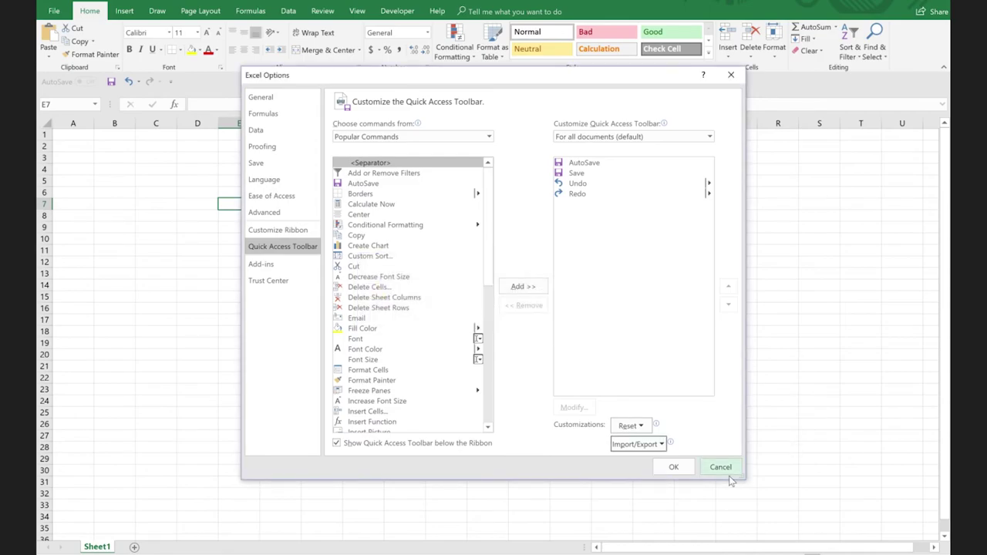
click(663, 467)
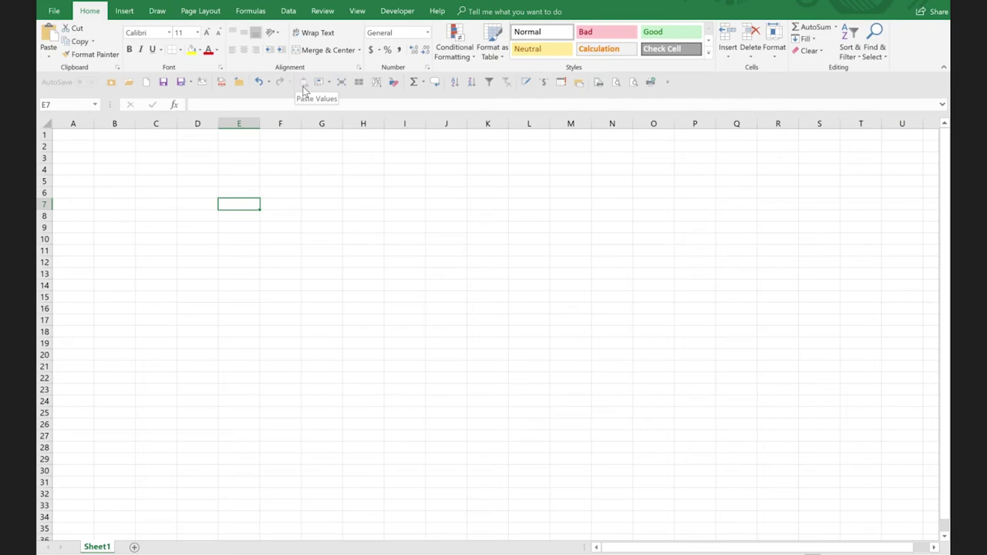
Open the recent workbook containing the Baskin Robbins monthly table on the Conditional Formatting CountIf sheet.
click(119, 181)
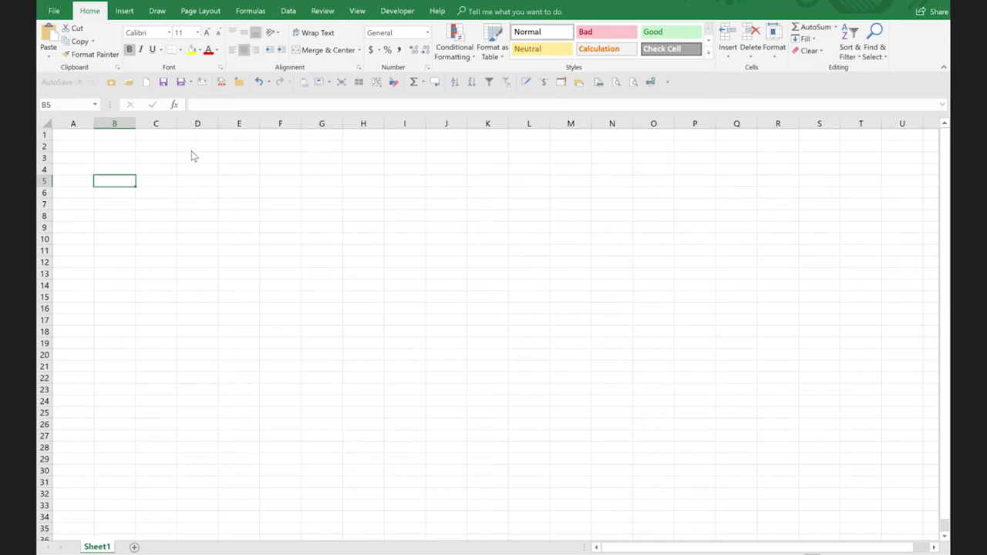
key(ctrl+o)
click(377, 236)
key(ctrl+o)
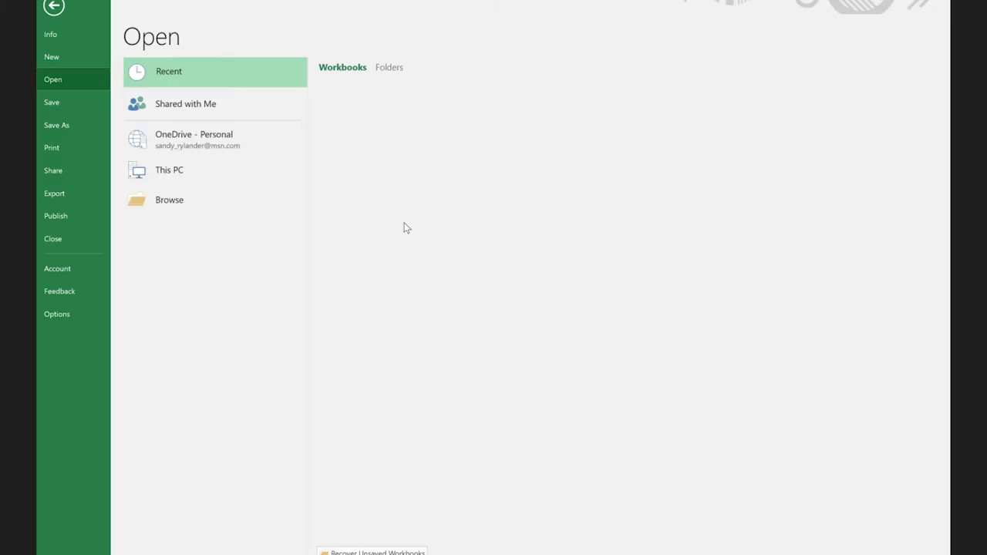
click(389, 152)
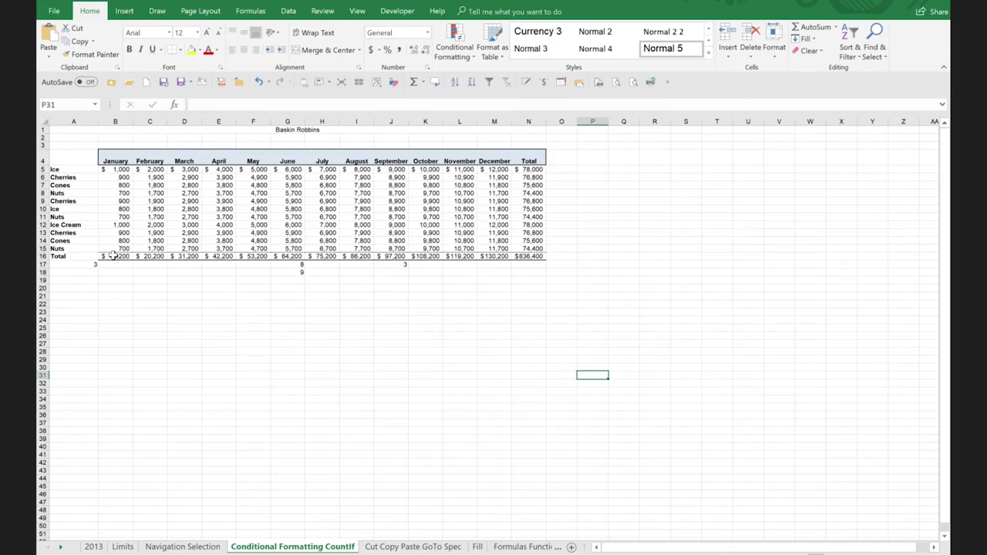
Copy the Total row B16:N16 and select cell B4 in a new blank workbook as the paste target.
drag(114, 256, 525, 256)
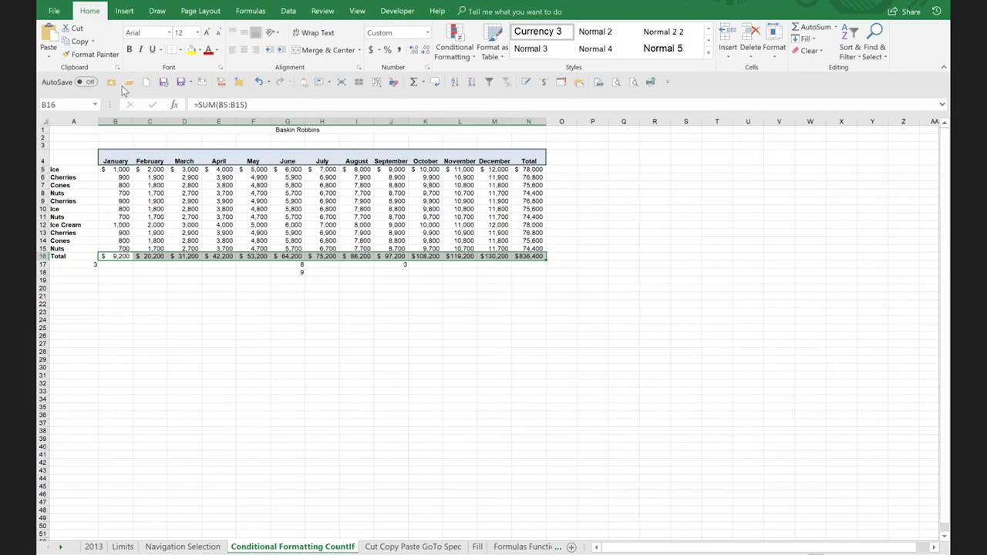
click(77, 41)
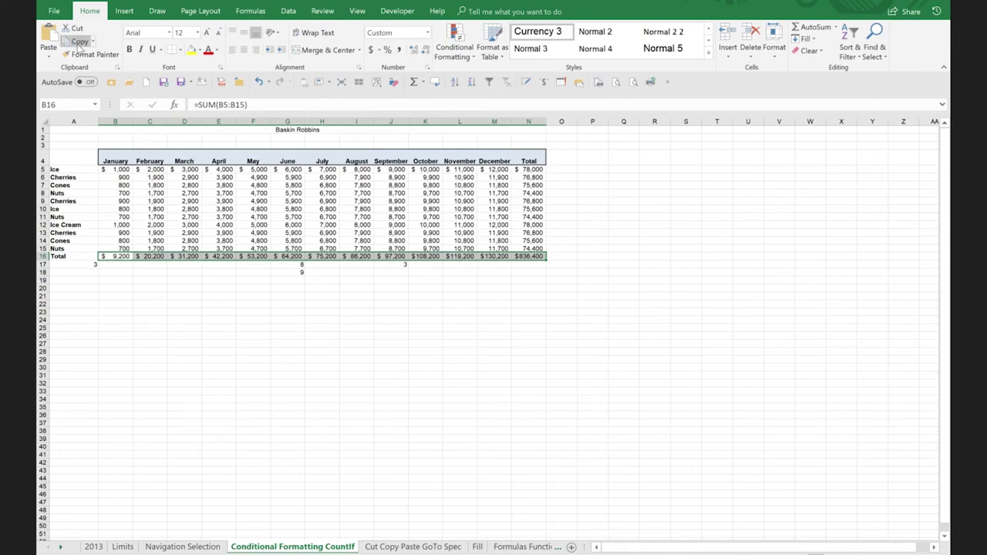
click(105, 311)
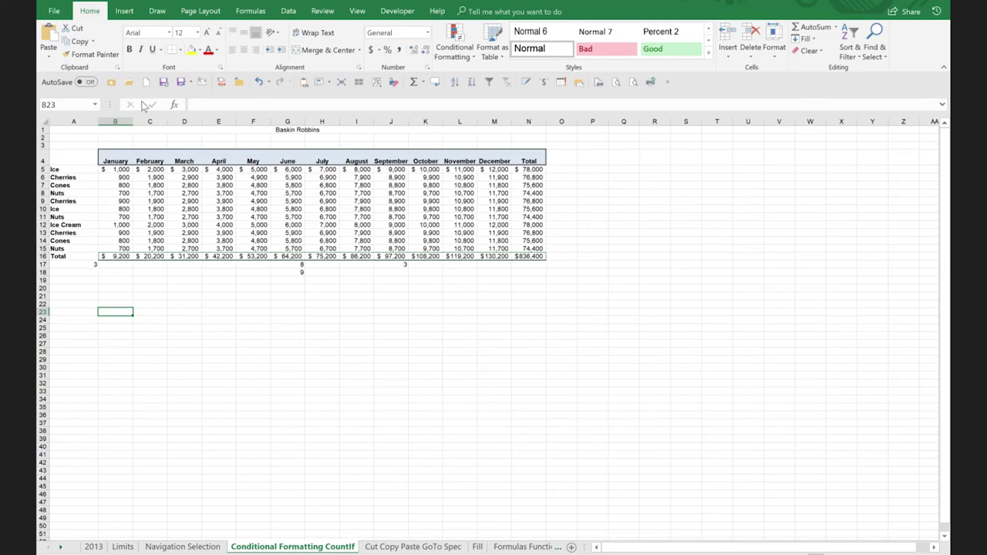
key(ctrl+n)
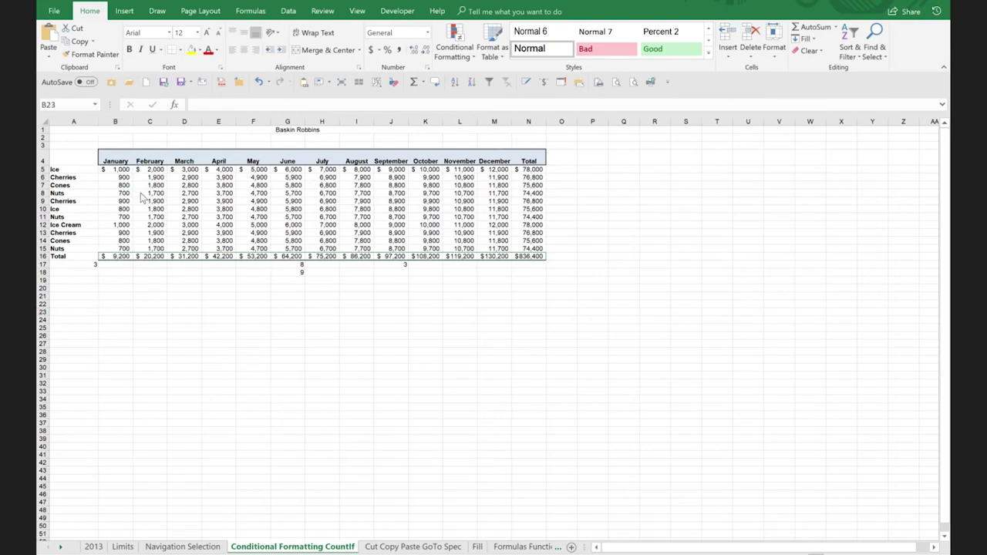
click(123, 169)
Try pasting the copied totals with their formulas at B4, and undo the paste.
key(ctrl+v)
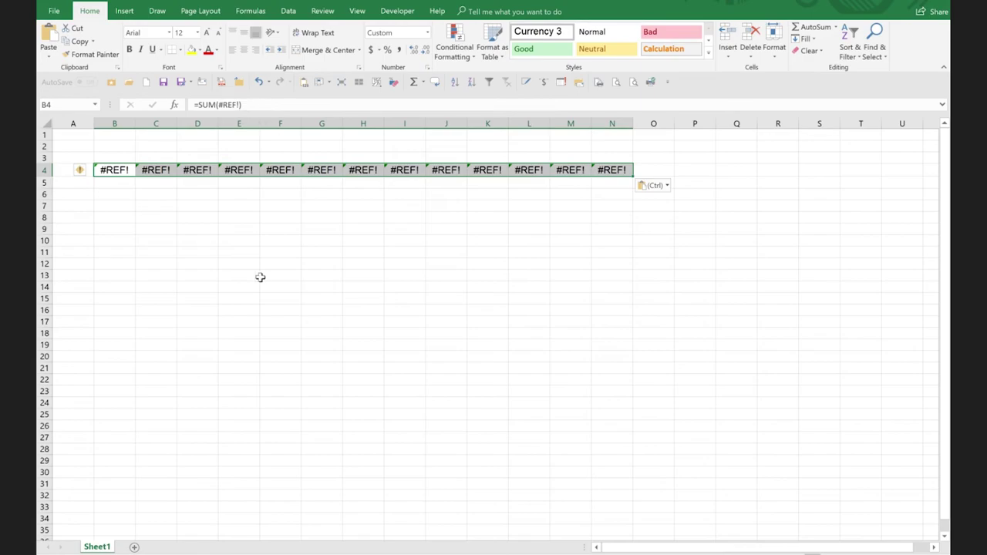
key(ctrl+z)
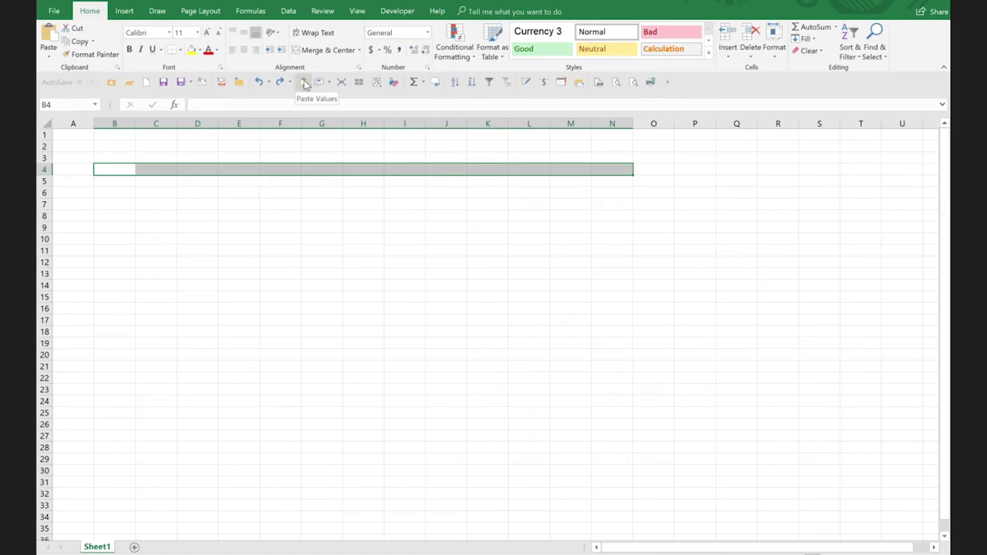
Paste the copied totals as values only starting at B4, and check the contents of the cells along row 4.
click(305, 85)
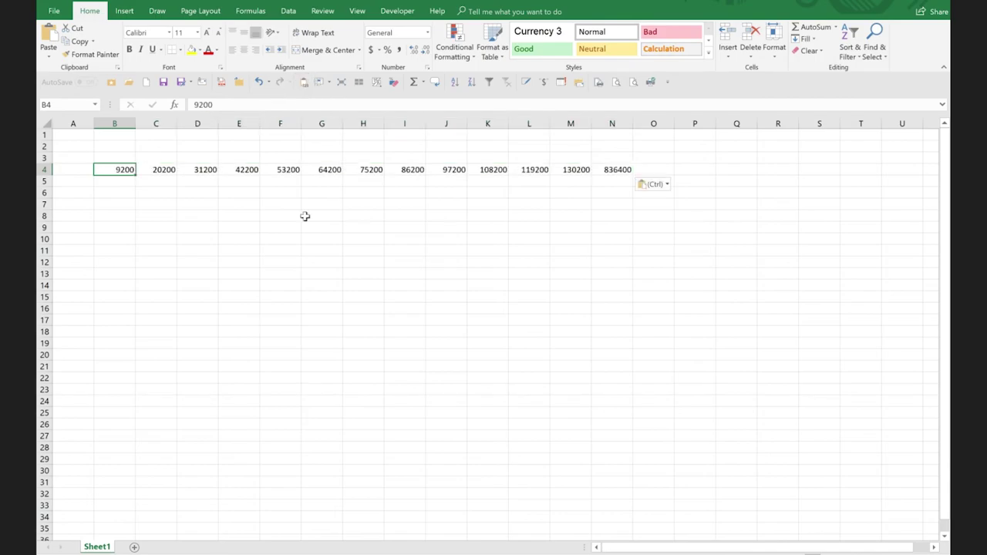
key(Right)
key(Right)
key(Right)
key(Right)
key(Right)
key(Right)
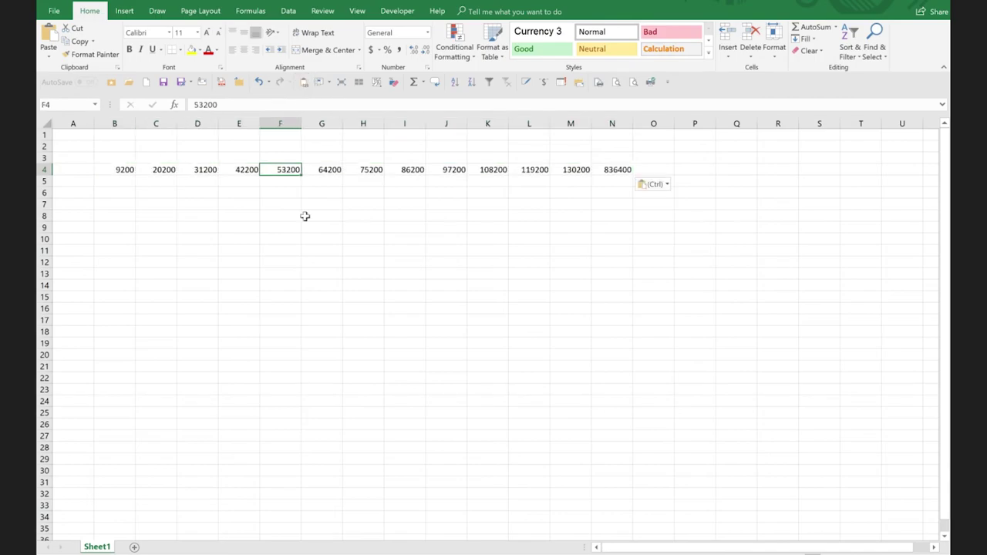
Check the contents of the remaining pasted totals up to N4, and close the new workbook without saving it.
key(Right)
key(Right)
key(Right)
key(Right)
key(Right)
key(Right)
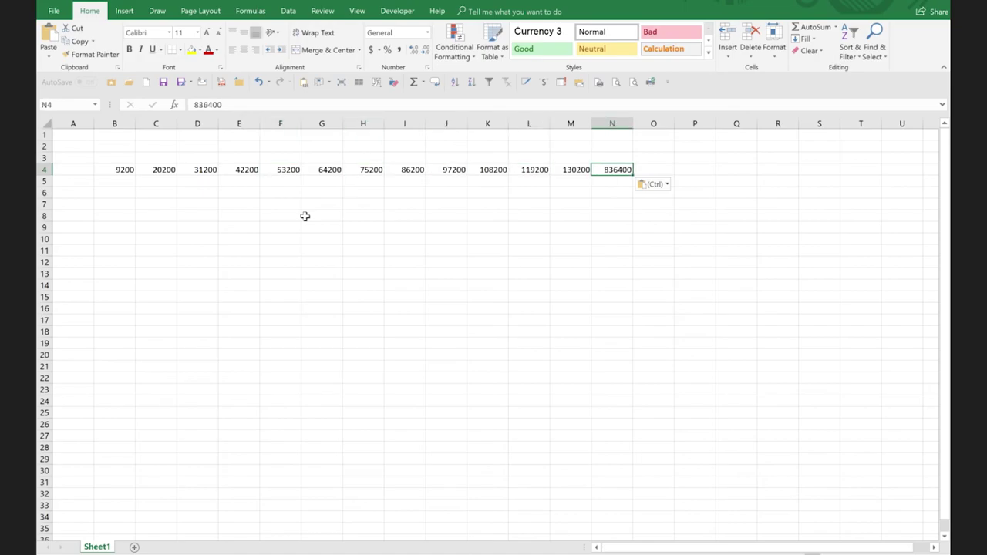
click(113, 158)
shift+click(174, 183)
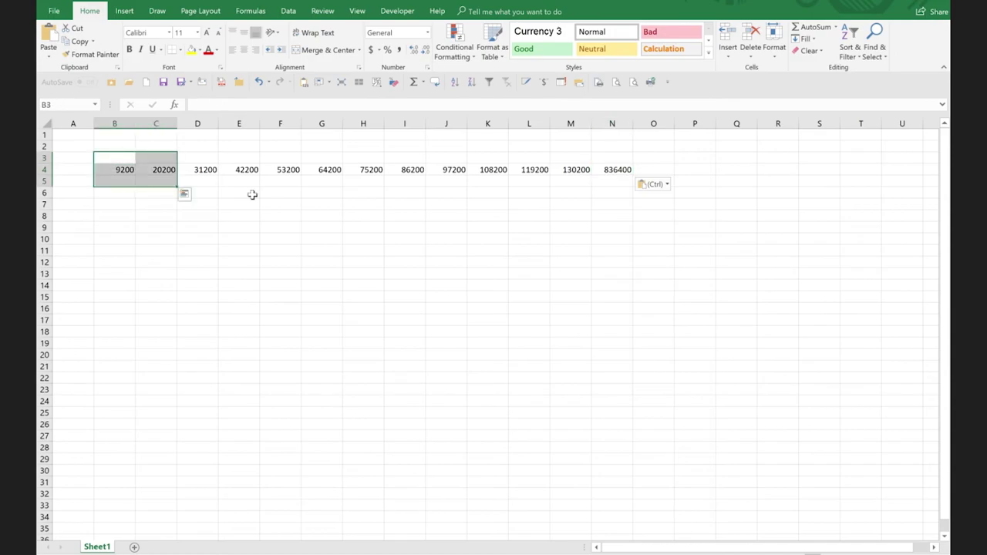
key(ctrl+w)
click(494, 294)
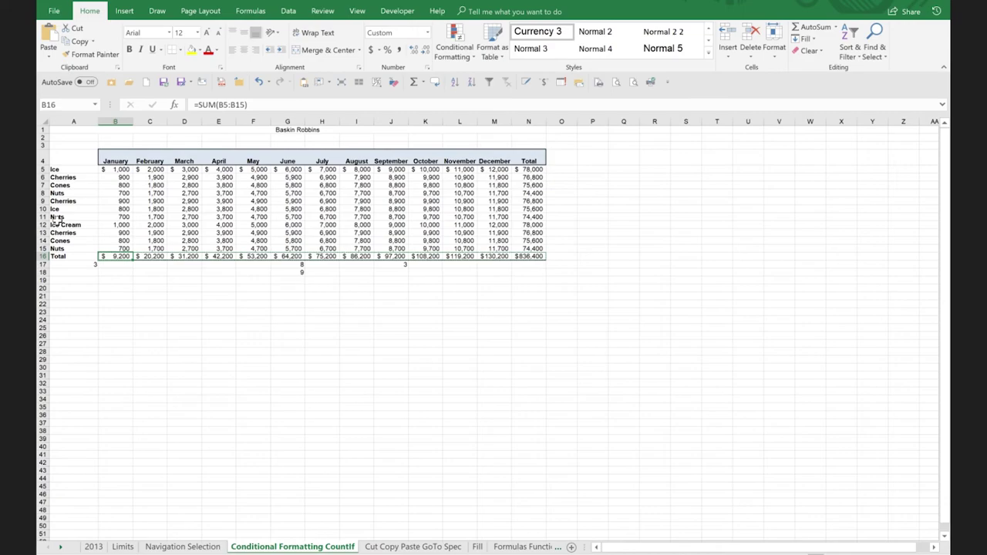
Fill the Nuts row A11:N11 down to row 194 on the Conditional Formatting CountIf sheet, and return to the table's first rows.
drag(58, 220, 61, 232)
drag(354, 245, 543, 549)
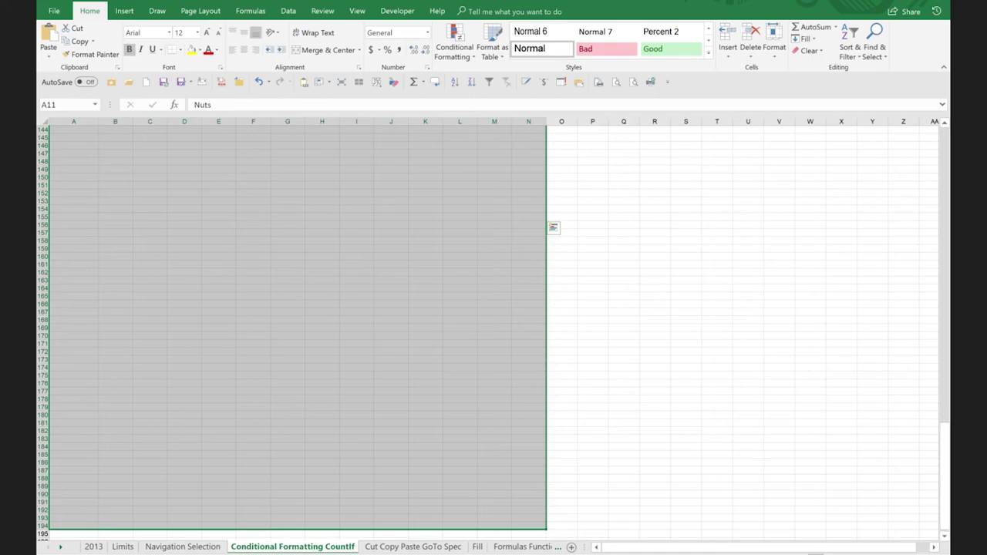
scroll(611, 334, up, 7)
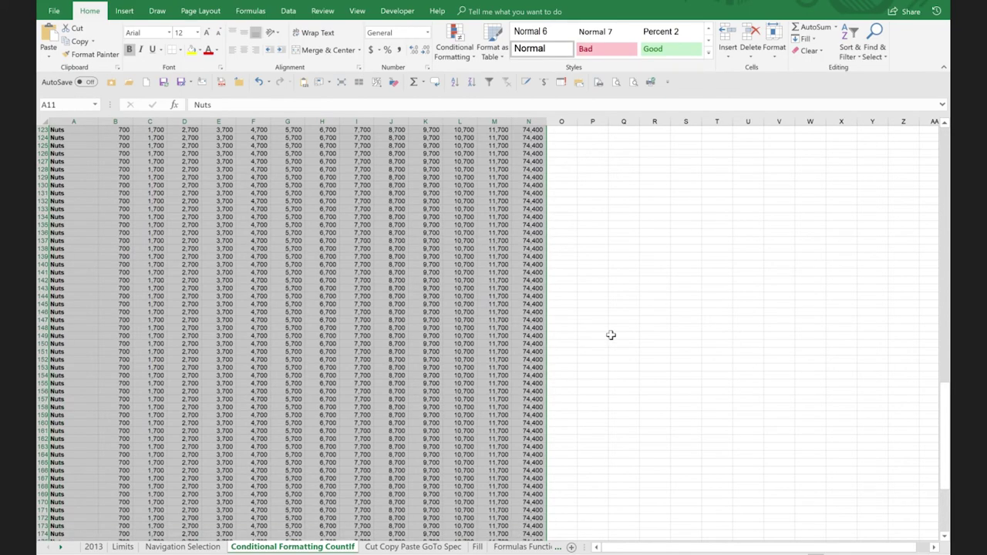
key(ctrl+z)
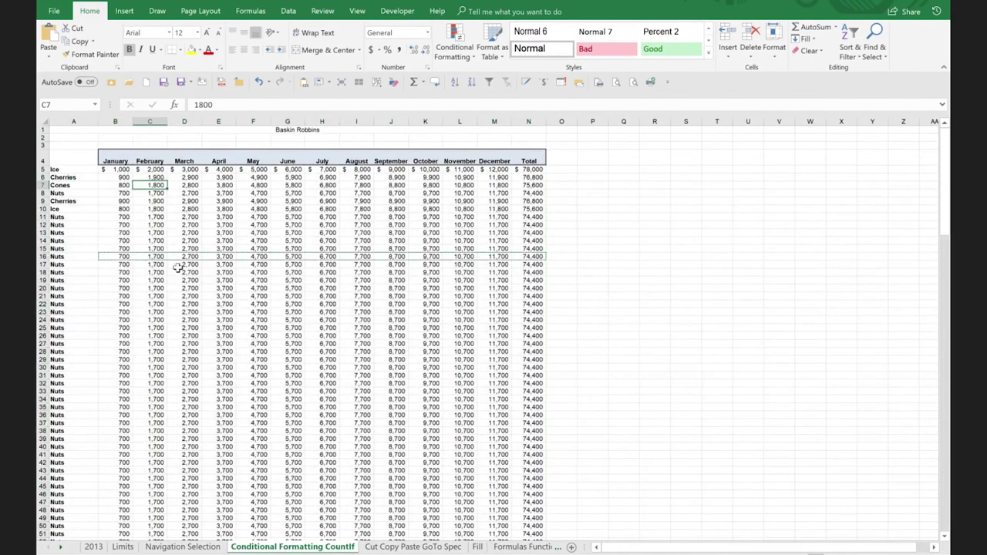
Freeze the panes at cell B5, and check that the month headings and item names stay in view farther down and across.
click(184, 161)
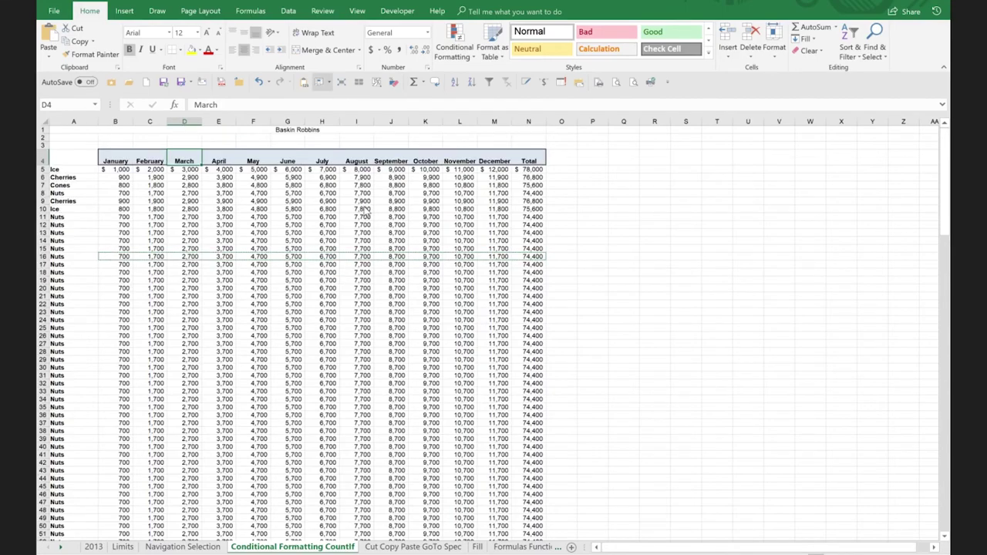
click(117, 170)
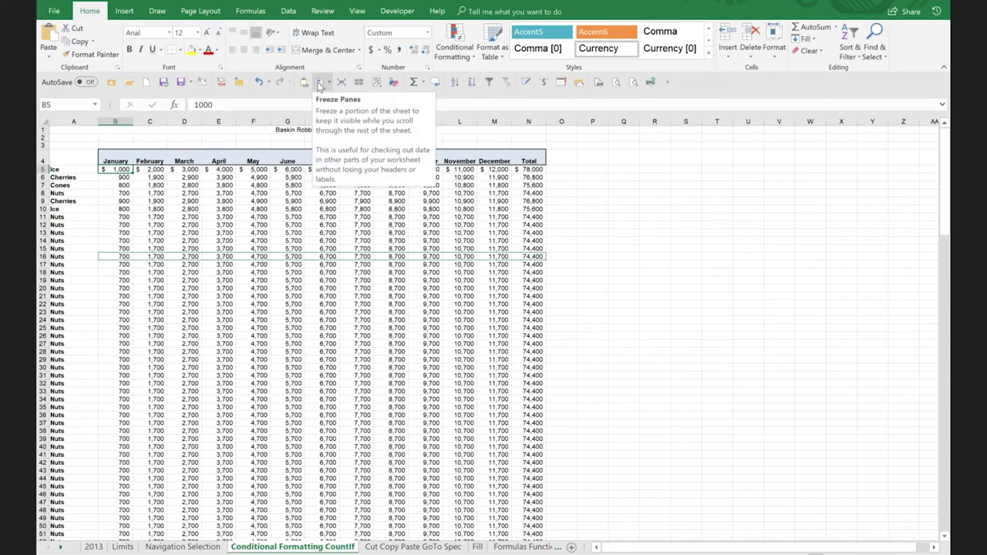
click(319, 83)
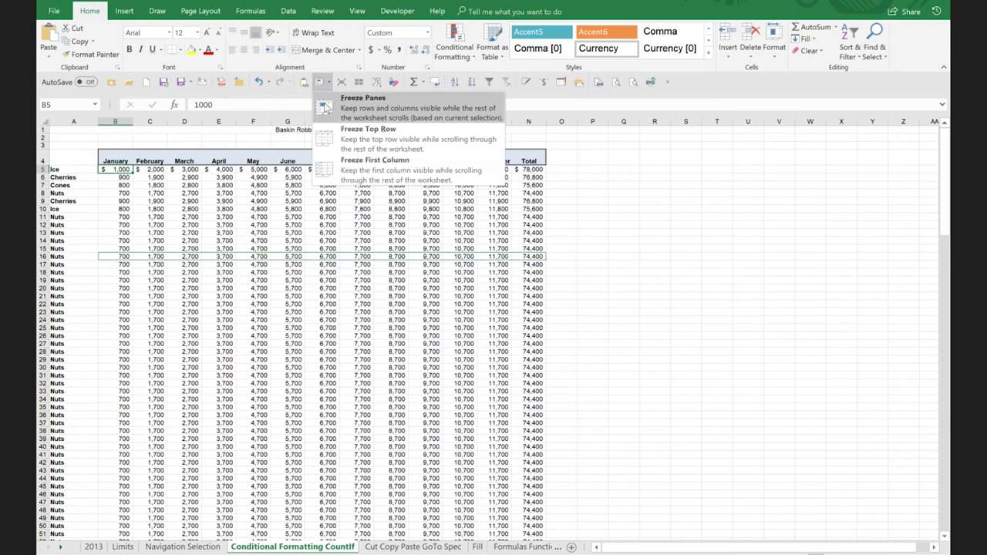
click(324, 108)
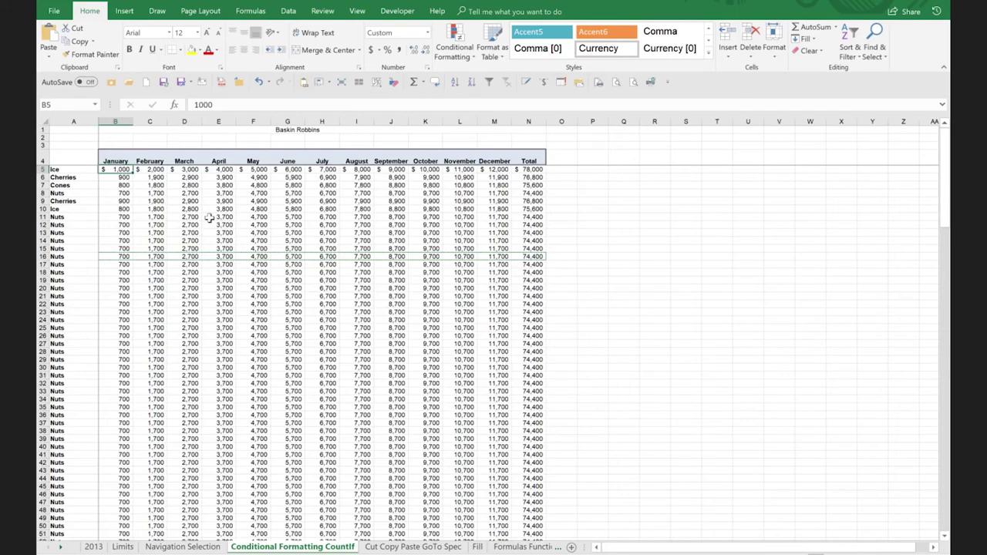
scroll(209, 219, down, 5)
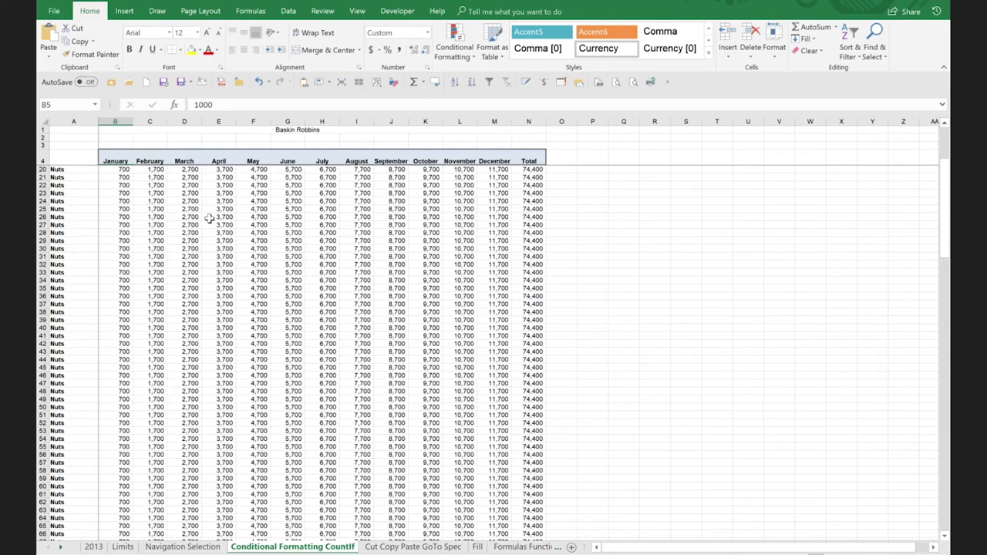
scroll(209, 219, down, 5)
key(ctrl+Home)
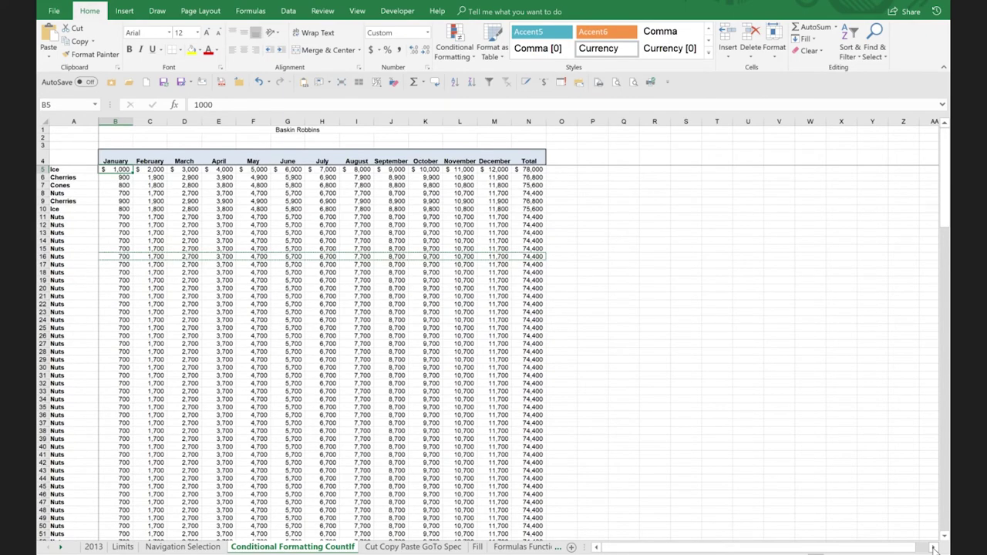
click(934, 547)
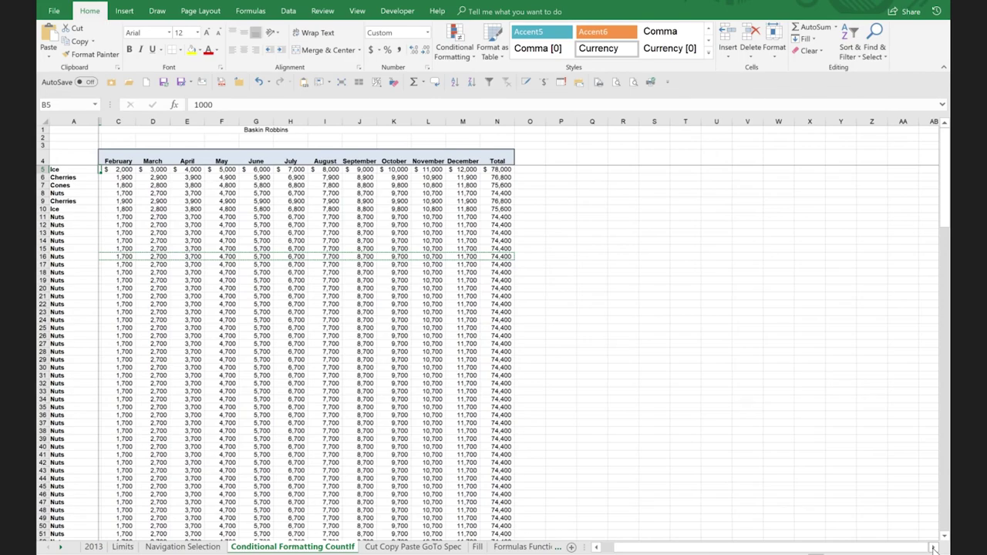
click(933, 547)
click(933, 547)
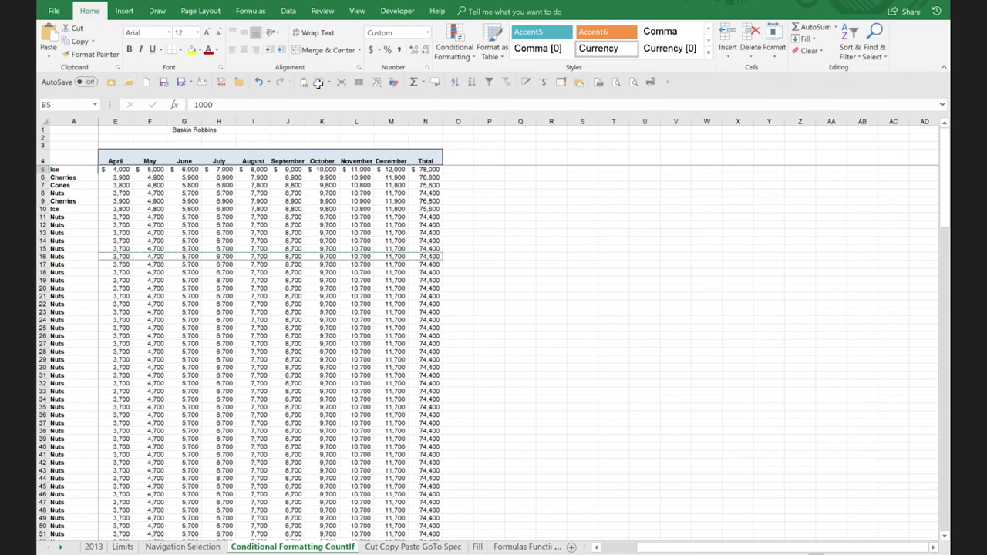
Undo the fill of the Nuts row, and discard the changes to Book1 when closing it.
click(261, 83)
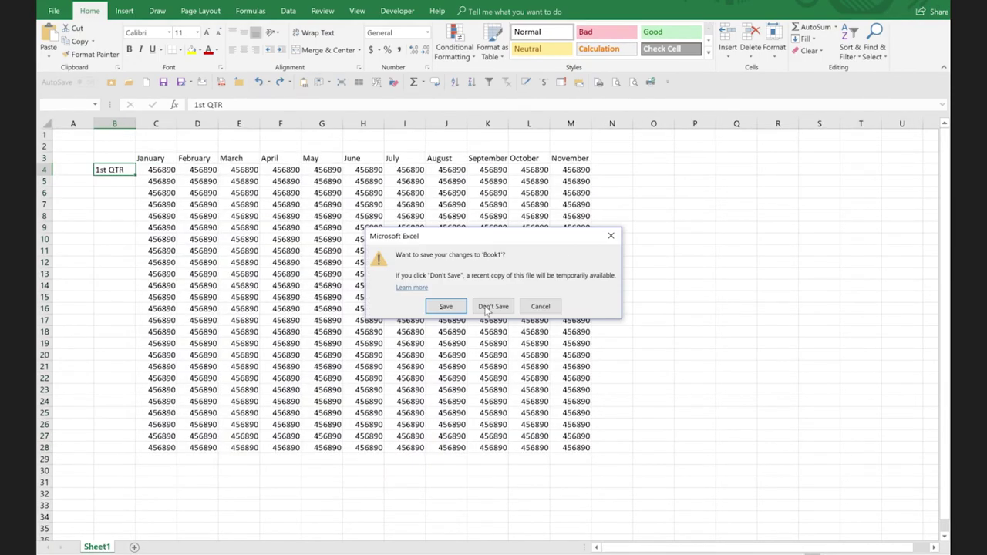
click(484, 306)
key(ctrl+v)
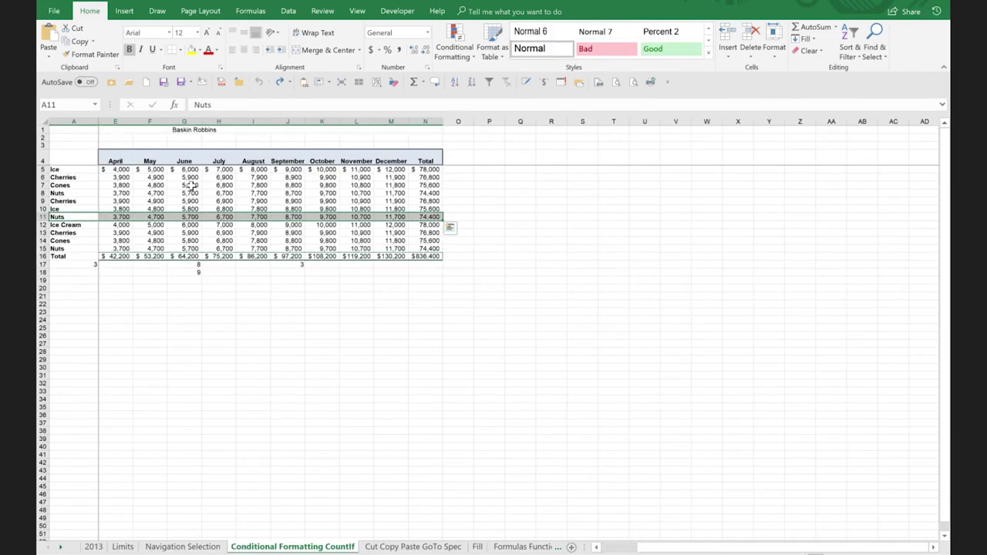
click(190, 185)
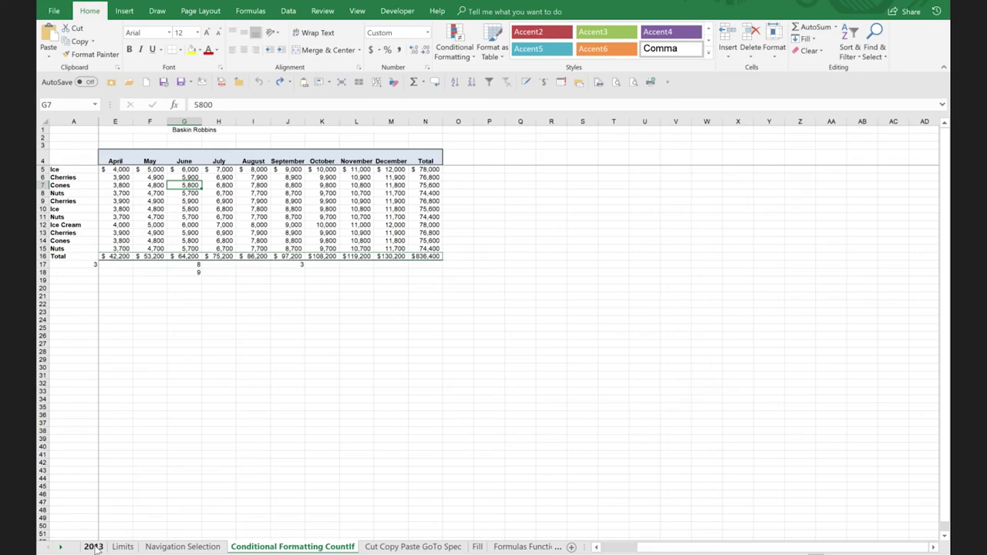
Switch to the Navigation Selection sheet and select the first monthly table, A4:N9.
click(93, 546)
click(121, 546)
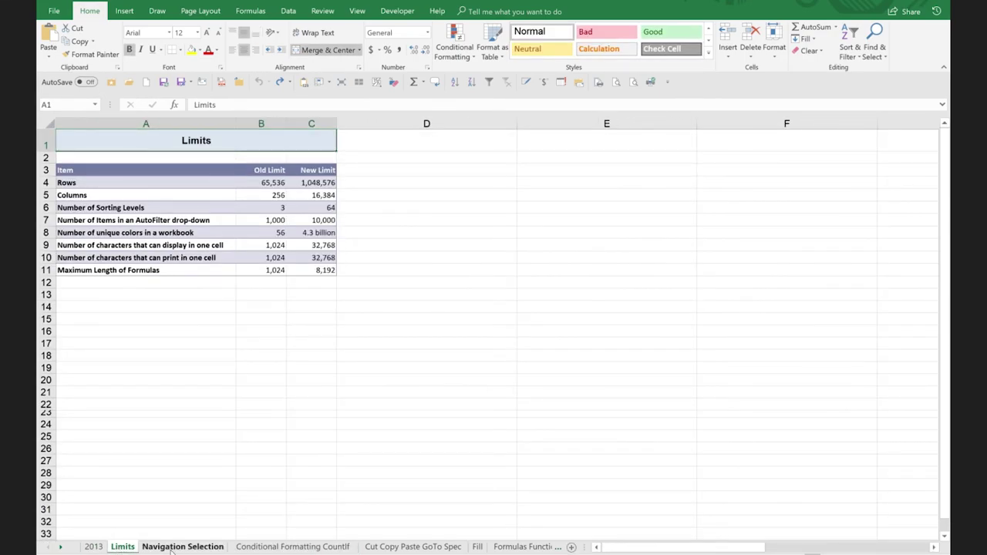
click(173, 546)
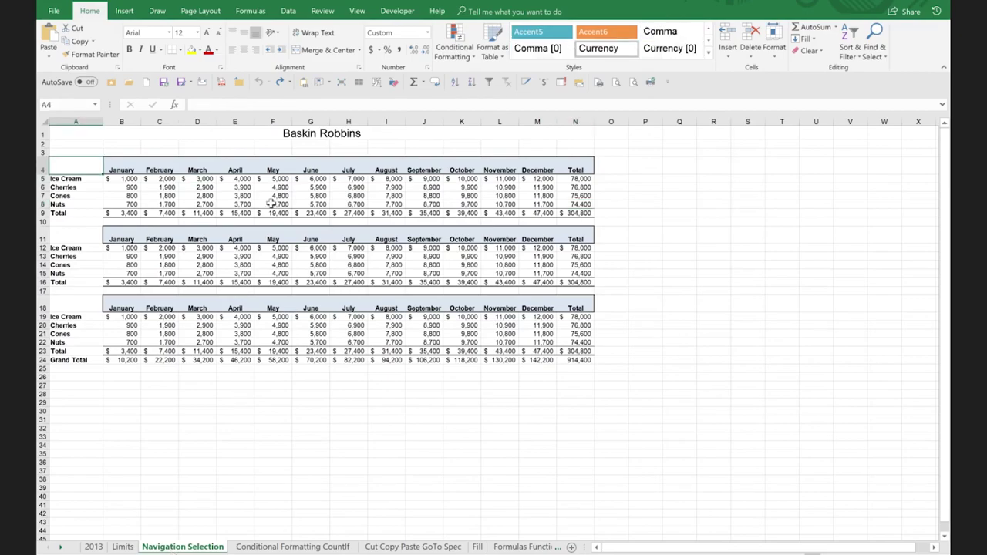
key(ctrl+a)
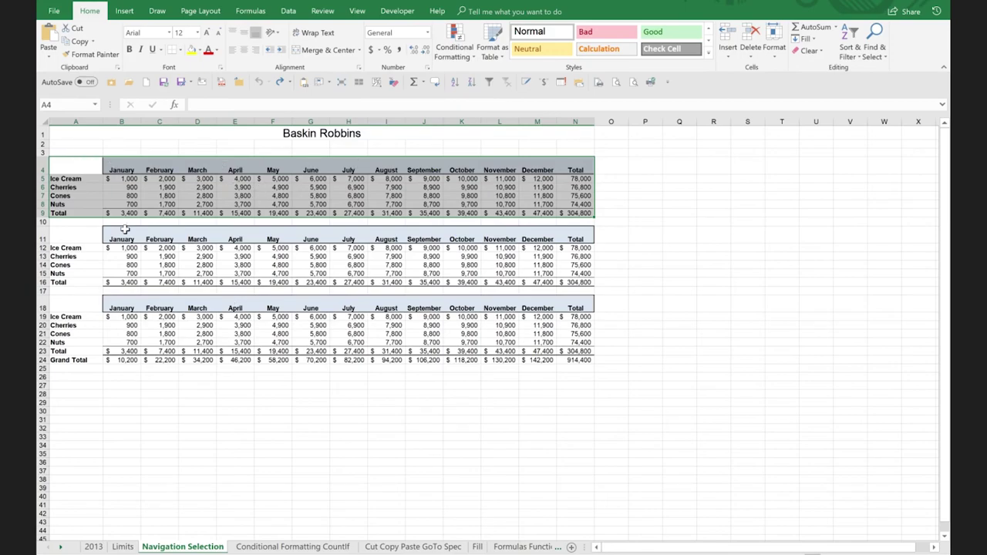
click(272, 170)
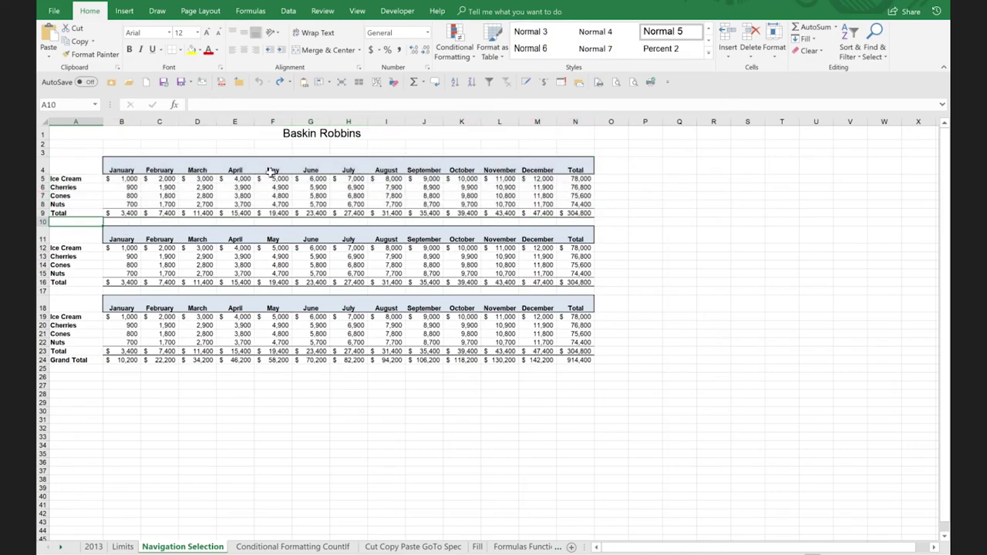
click(260, 189)
drag(73, 170, 594, 213)
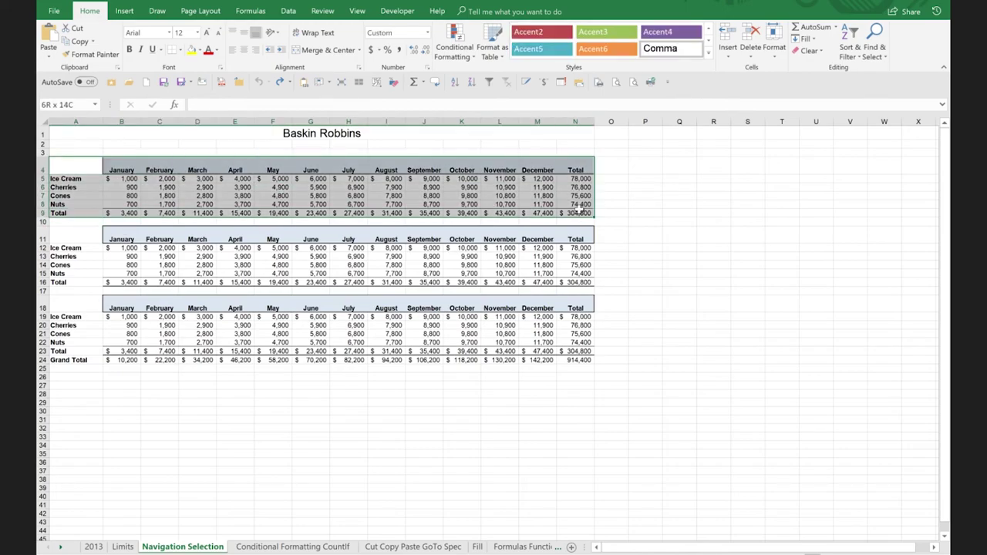
Use Select Current Region from H6 to select the first table, and from H14 to select the second table.
click(353, 190)
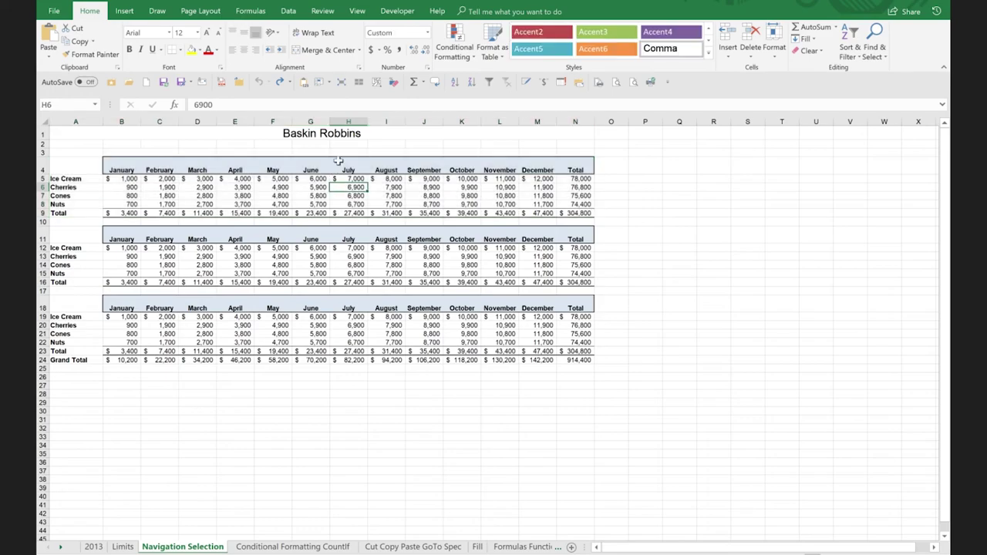
click(340, 84)
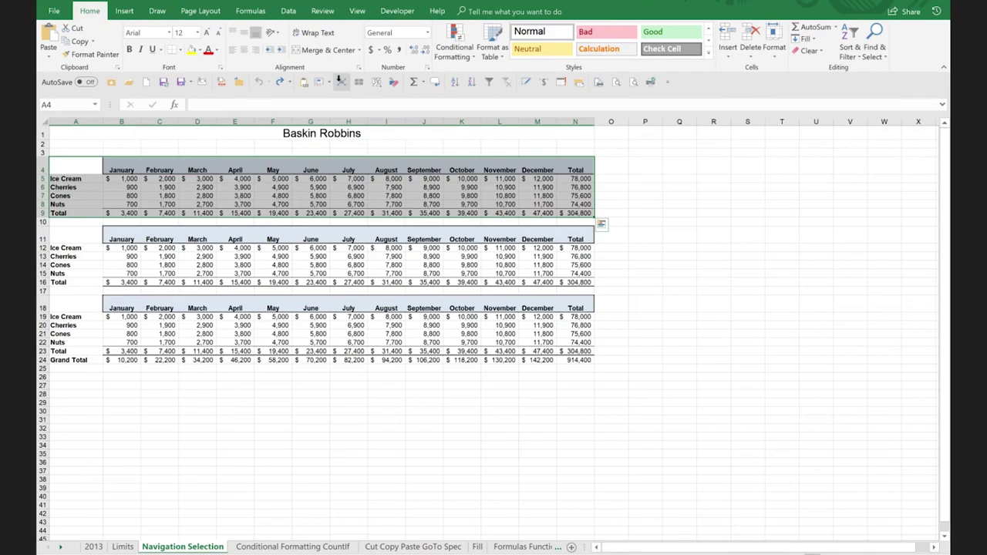
click(357, 264)
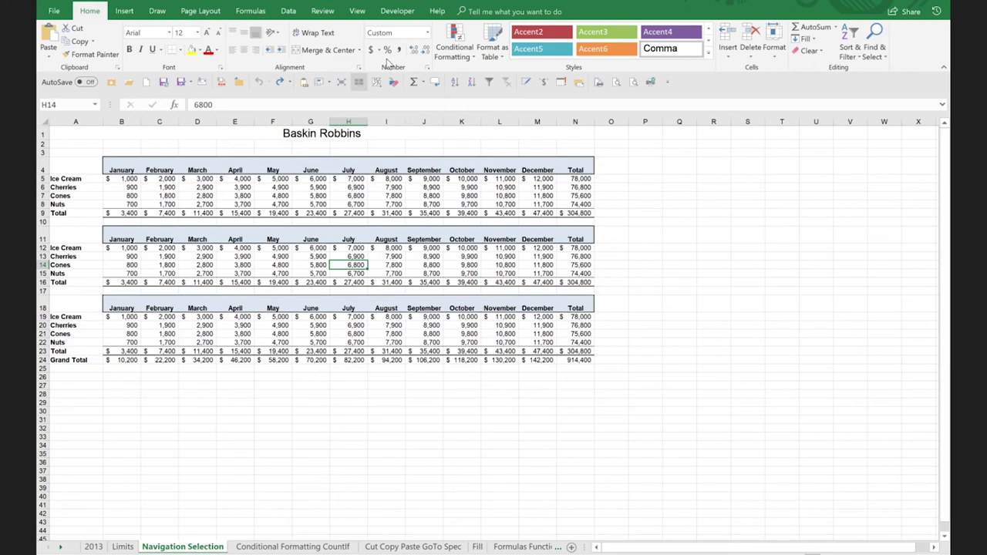
click(342, 83)
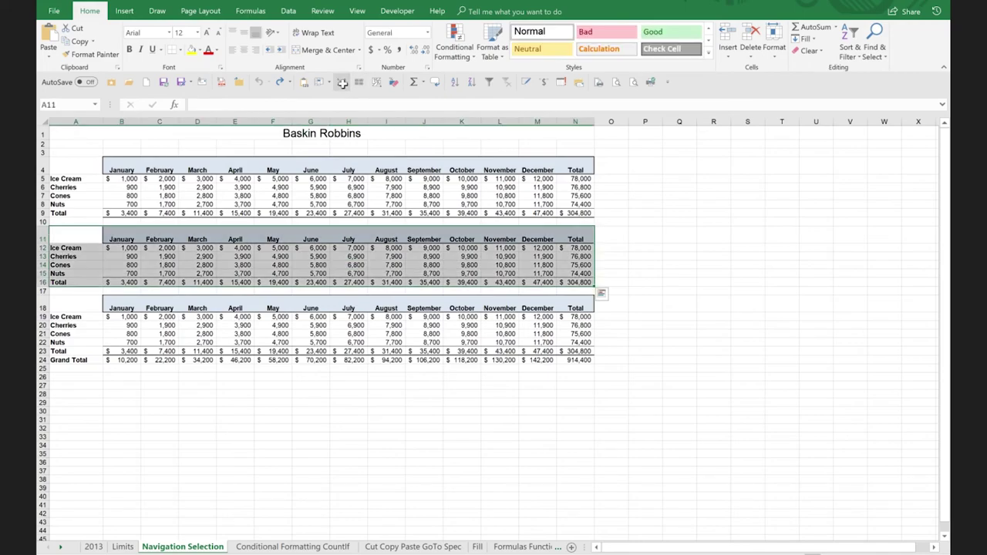
click(395, 248)
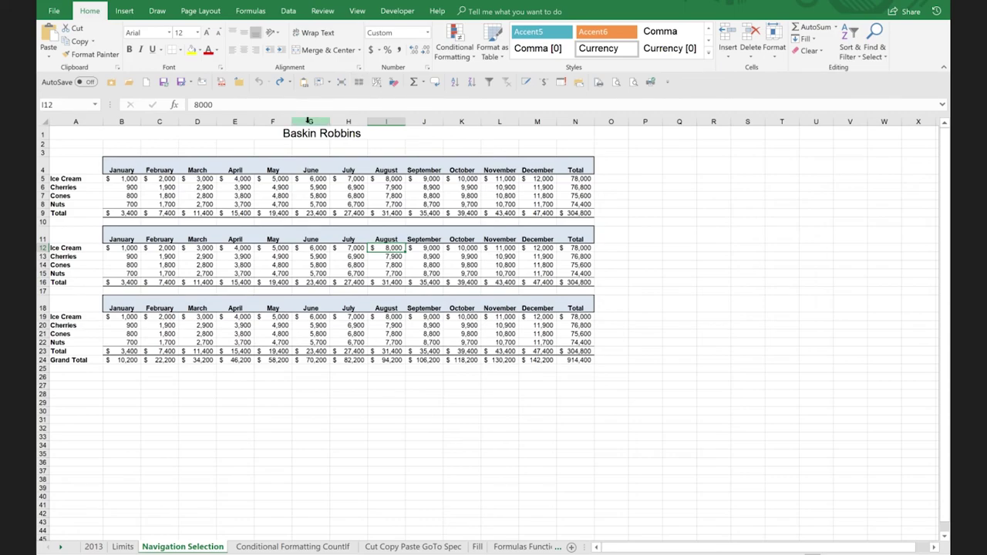
Hide the month columns B through M, and select the range A4:N25 with the item names and totals.
drag(307, 123, 524, 132)
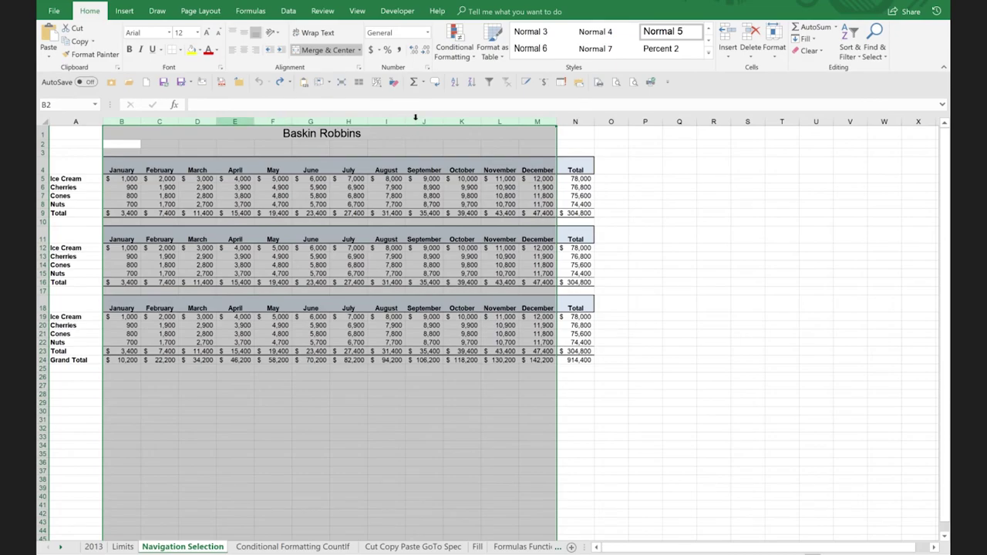
right_click(235, 121)
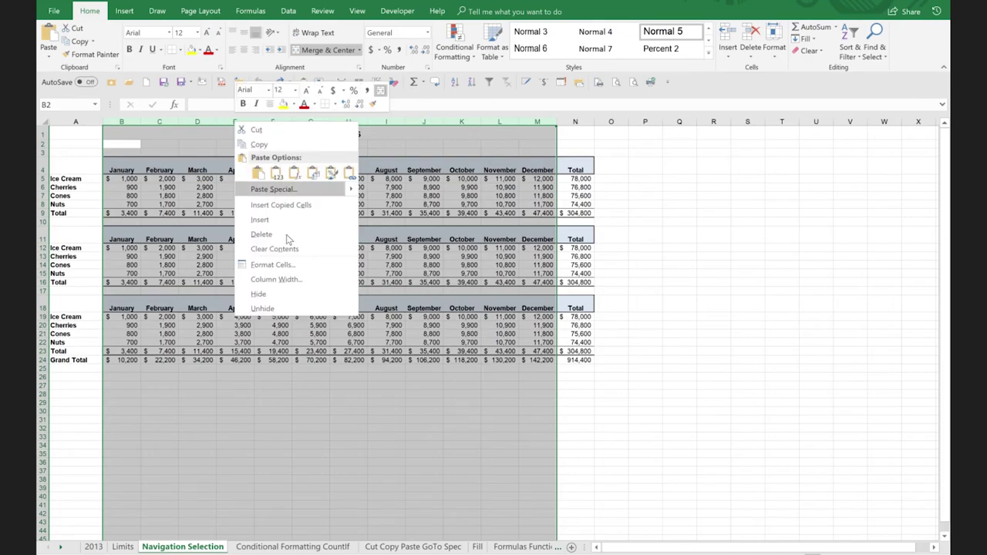
click(275, 292)
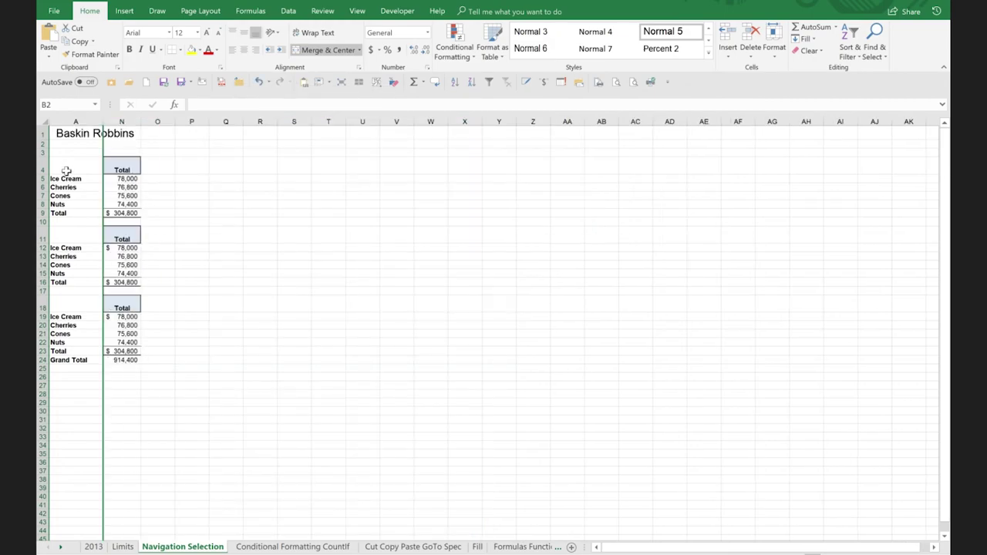
drag(66, 171, 125, 369)
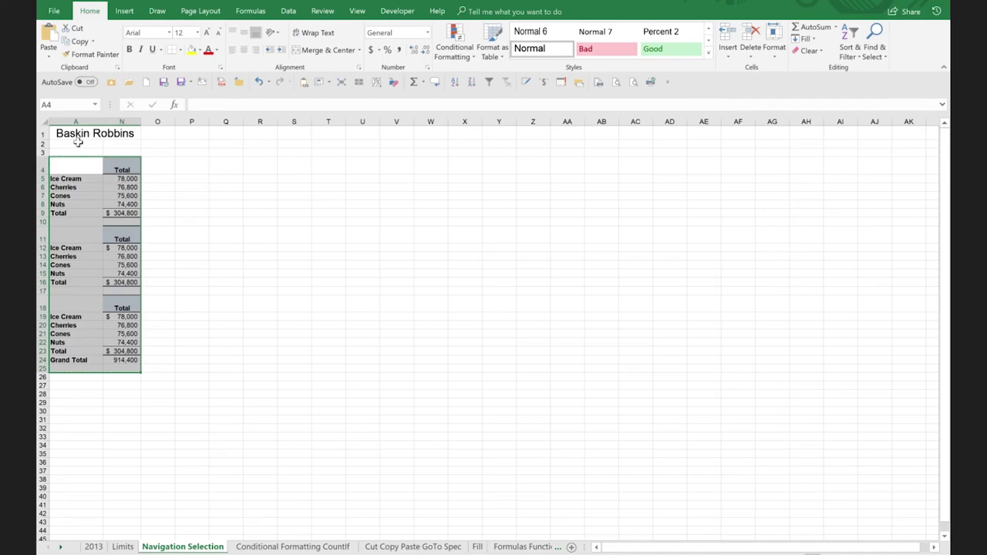
Try copying A4:N25 into a new blank workbook, repeat with only its visible cells selected, and undo the paste.
click(144, 82)
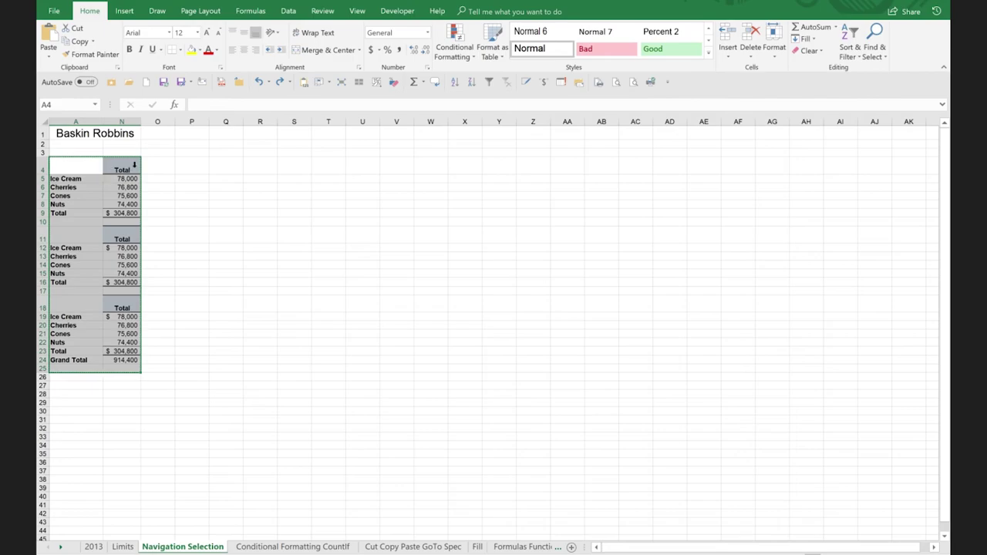
click(358, 82)
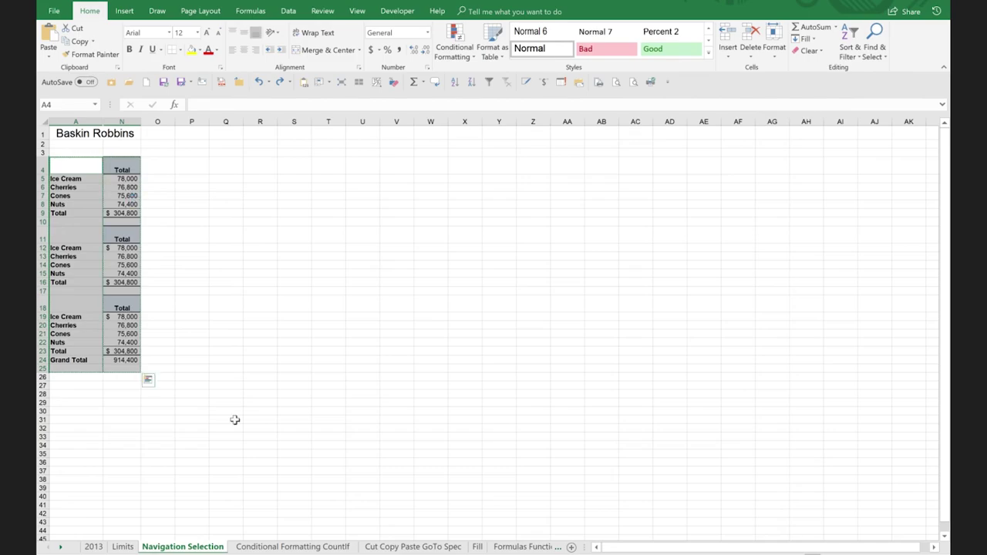
click(146, 81)
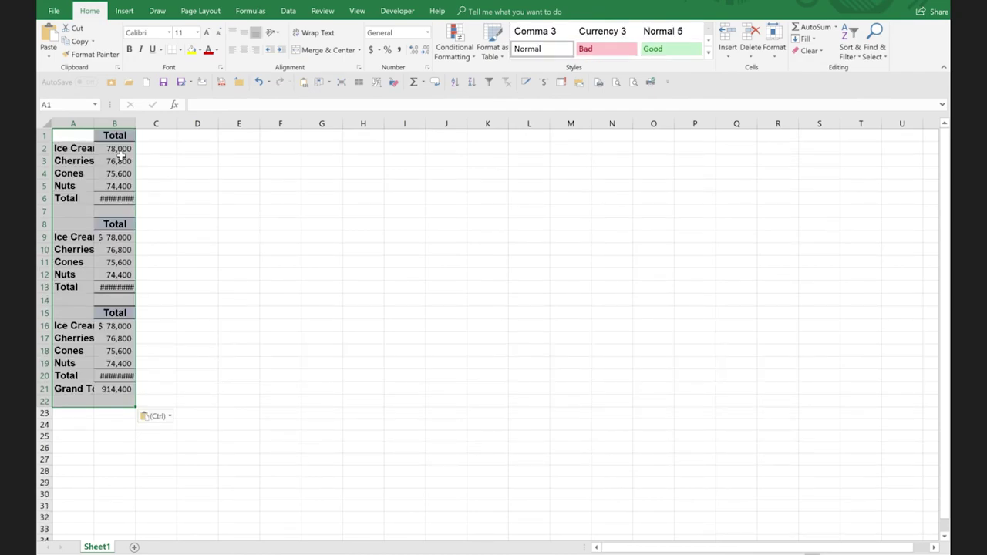
key(ctrl+z)
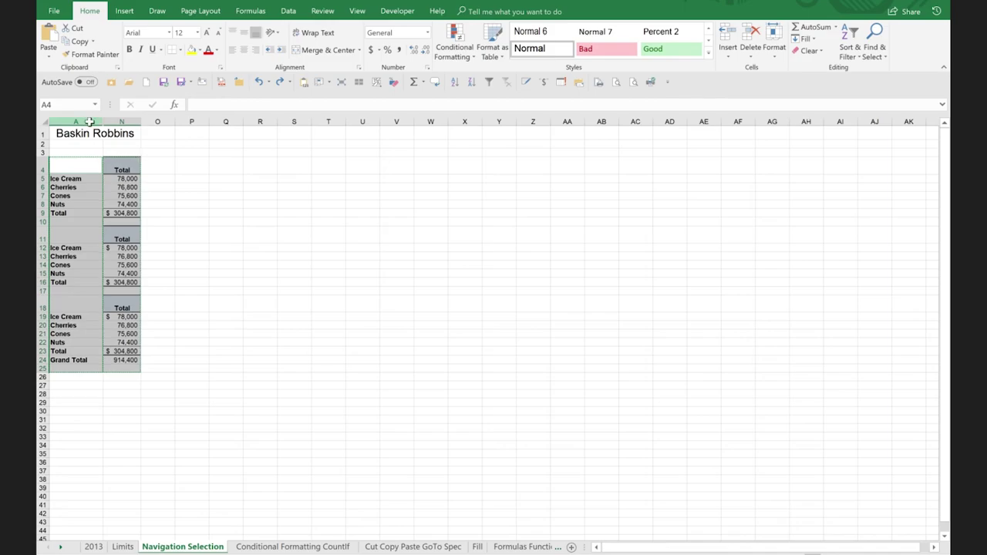
Unhide the month columns between columns A and N.
drag(90, 122, 116, 122)
right_click(114, 124)
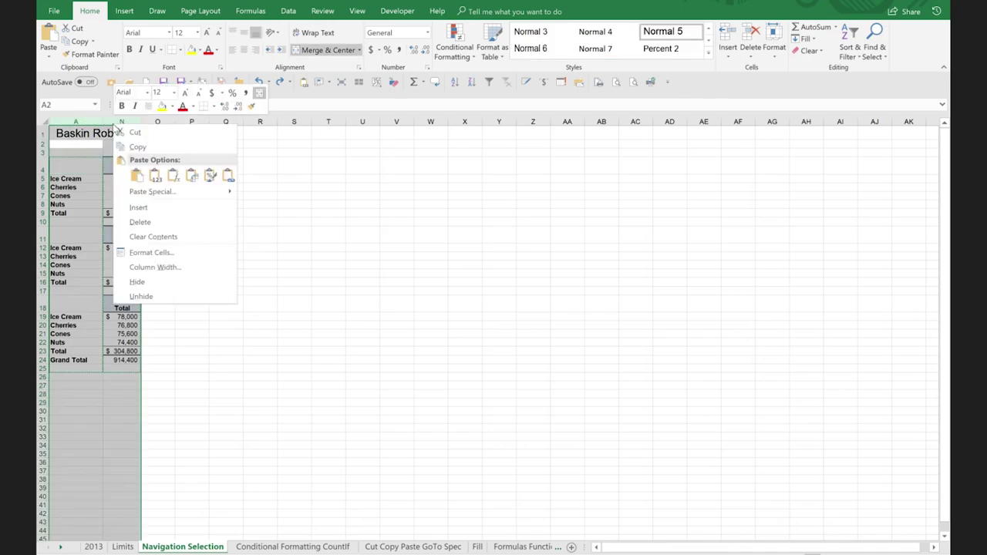
click(157, 296)
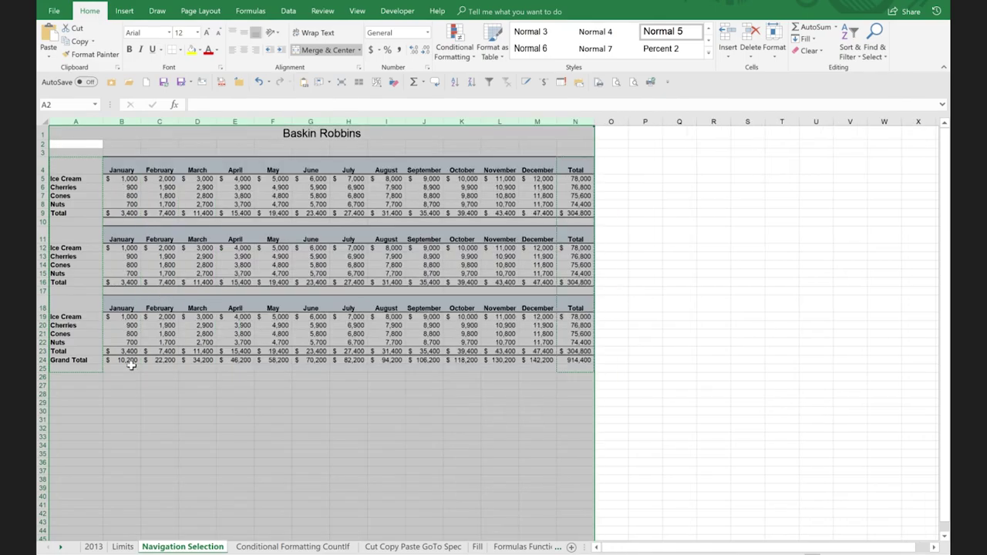
Display the sheet's formulas and change the May total in F9 to =SUM(F5:F9), dismissing the circular reference alert.
click(128, 360)
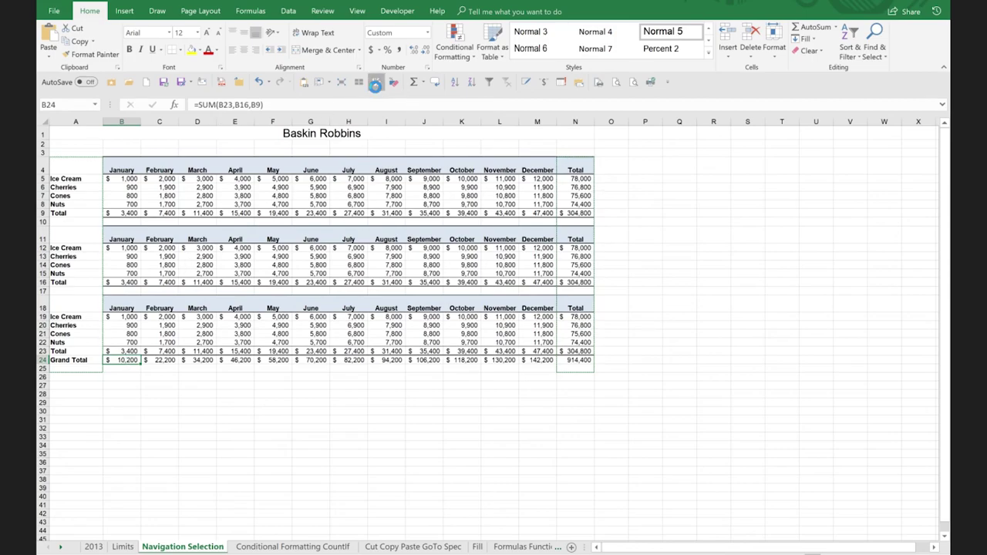
click(376, 83)
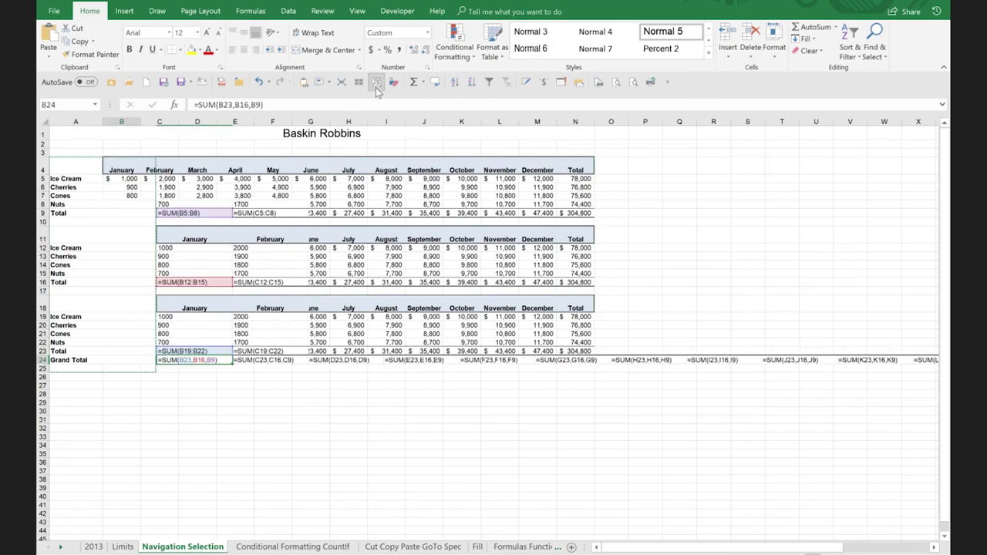
double_click(496, 213)
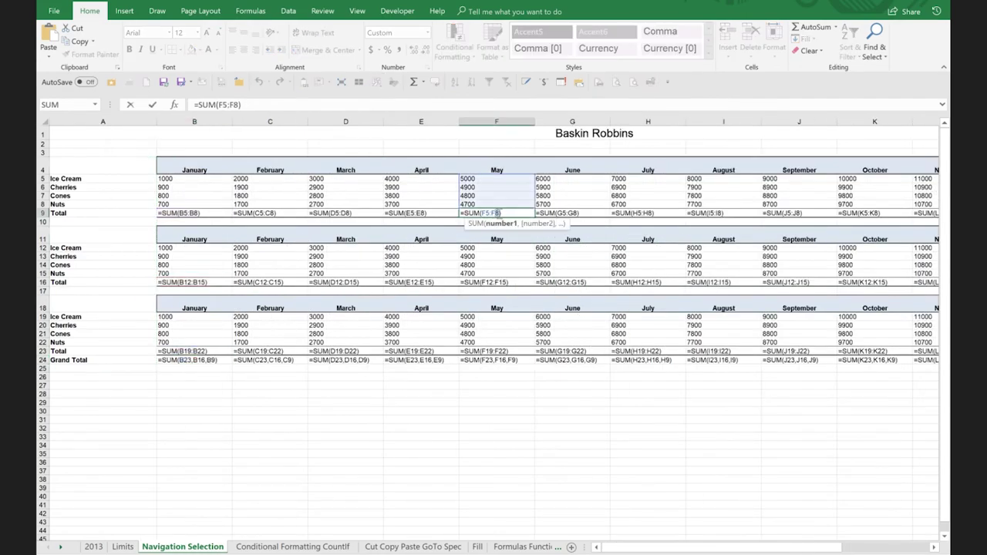
click(497, 213)
key(BackSpace)
text(9)
key(ctrl+Return)
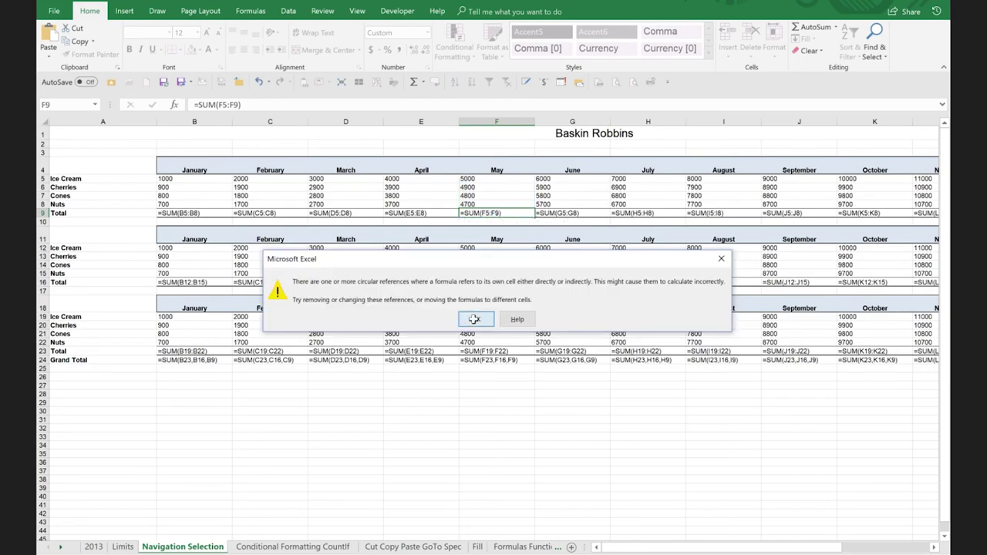
click(474, 319)
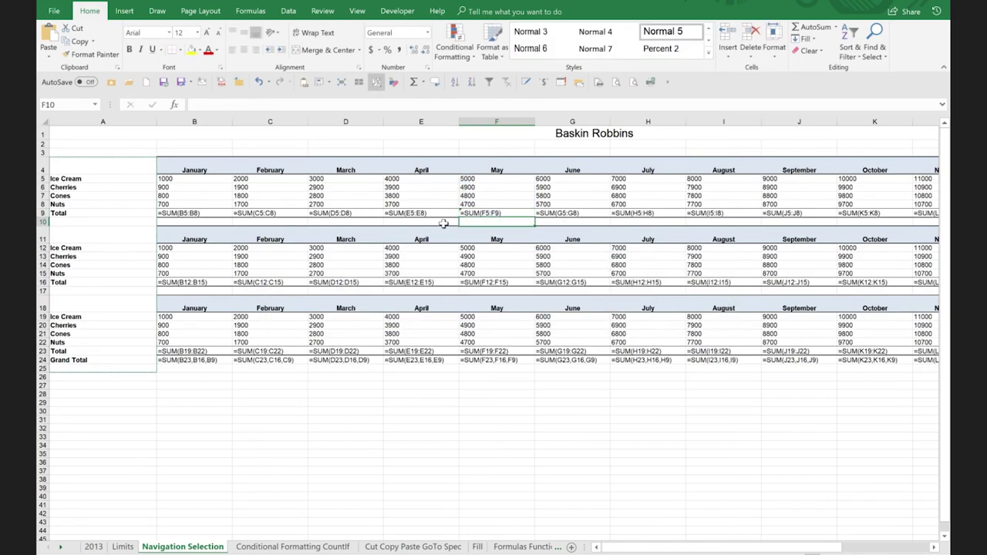
Undo the formula change in F9 and turn off the display of formulas.
key(Right)
key(Down)
key(Down)
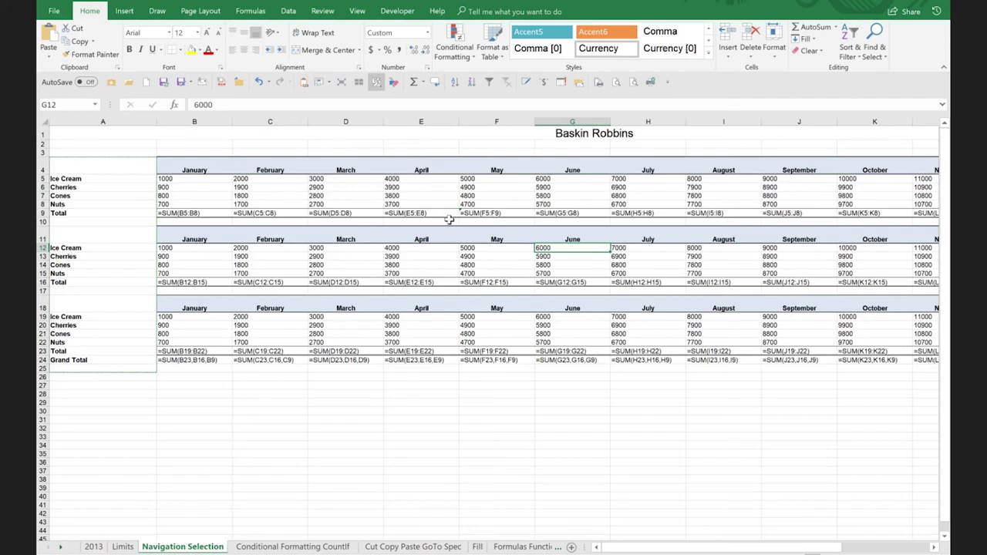
key(Up)
key(Up)
key(Up)
key(Left)
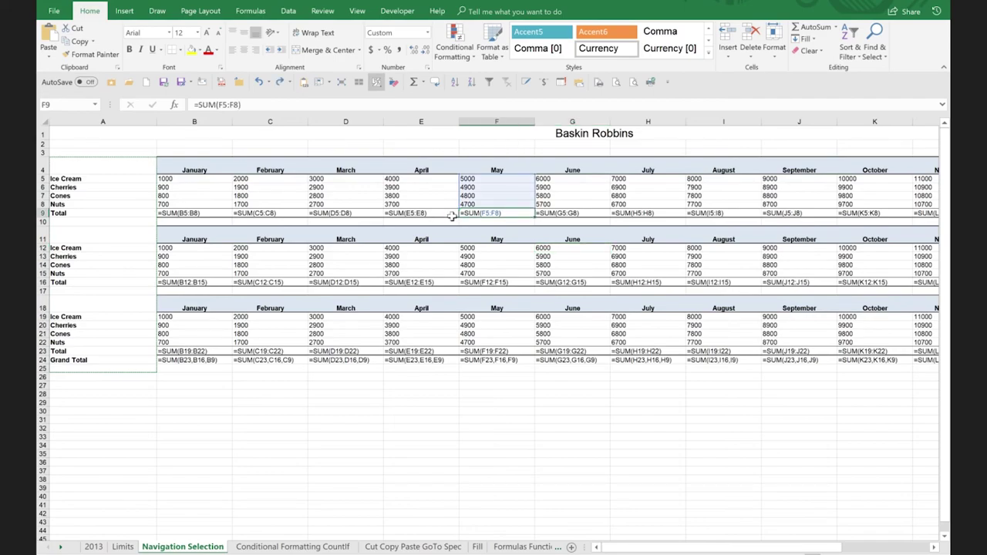
click(375, 83)
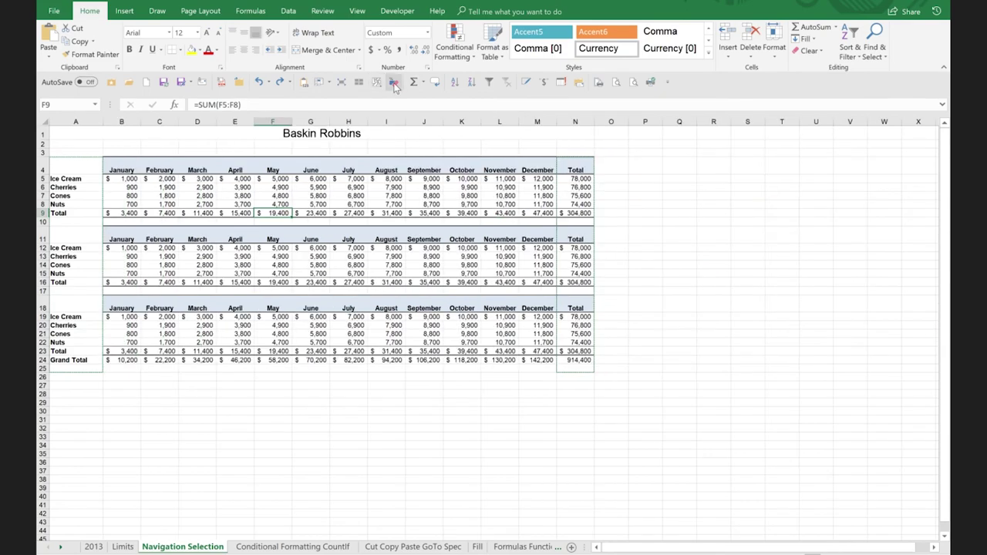
Clear the contents of the first monthly table, B4:N9, and undo the deletion.
drag(117, 164, 560, 206)
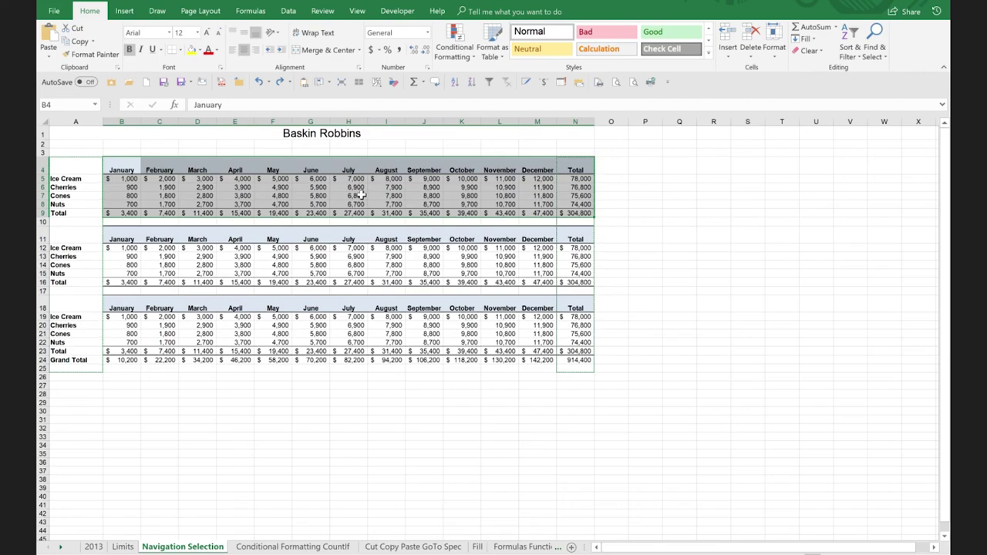
key(Delete)
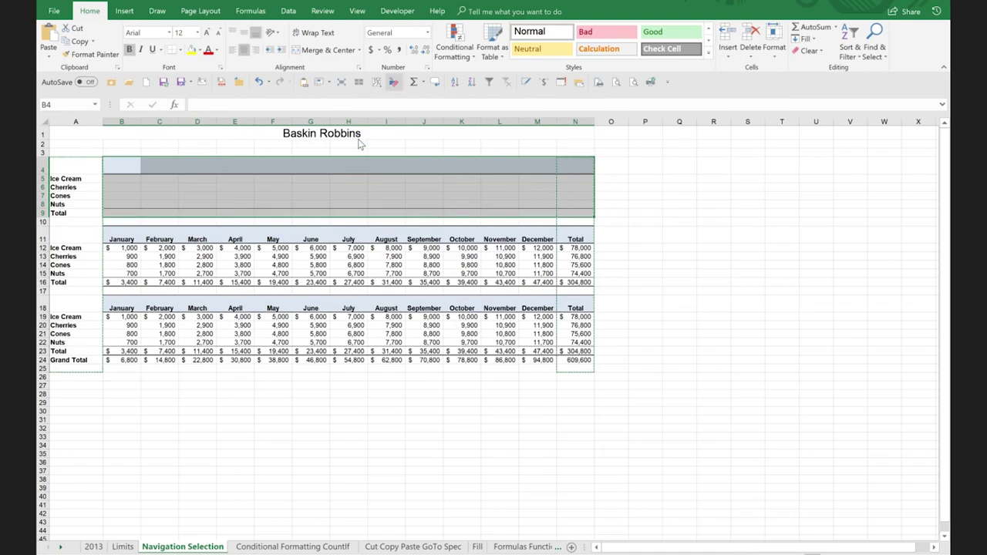
key(ctrl+z)
key(ctrl+v)
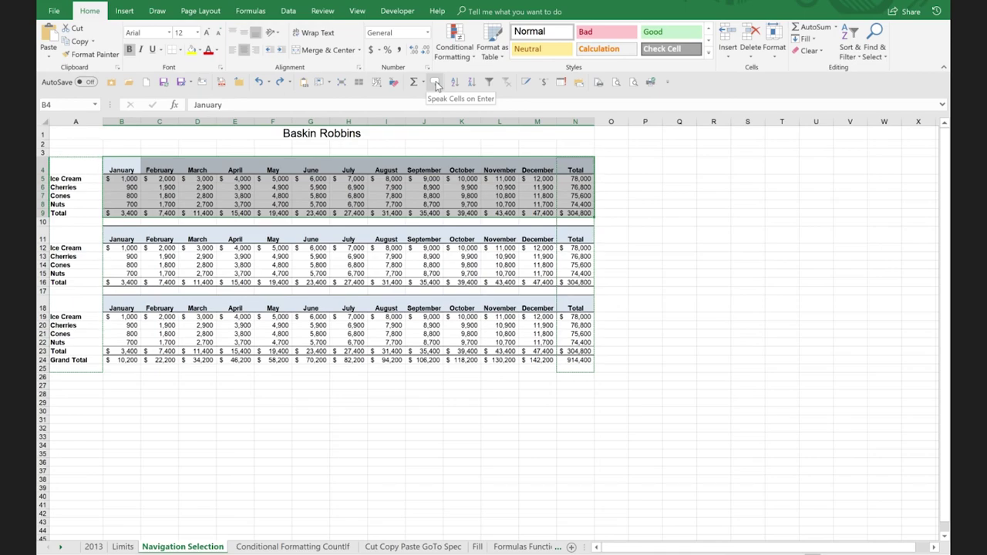
Enter 1500 in I30, replace it with 123123123, and clear the cell.
click(389, 414)
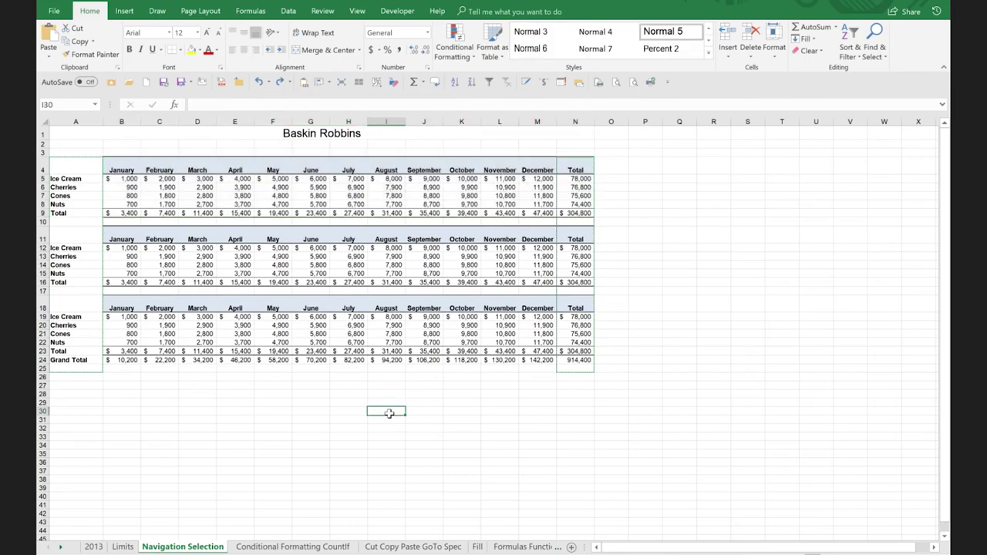
text(1500)
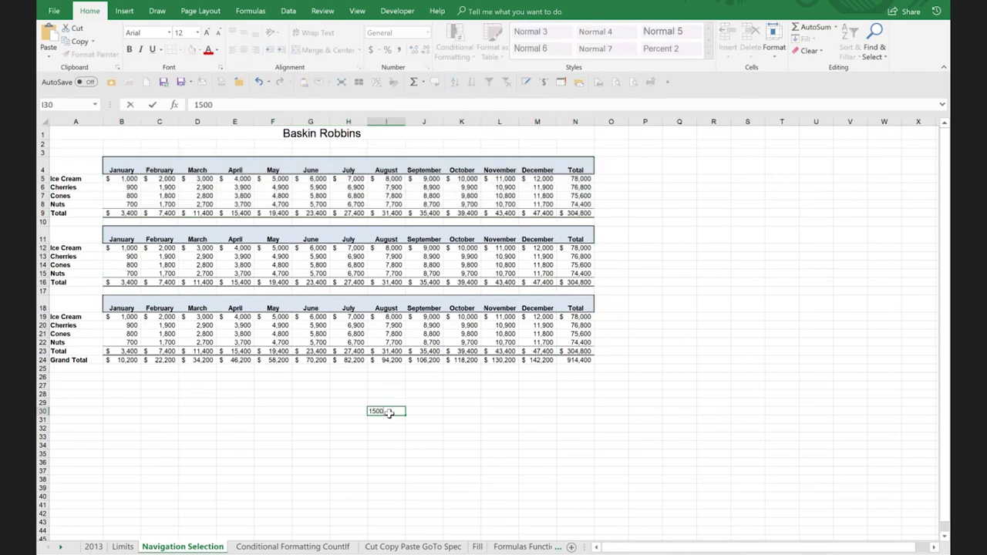
key(Return)
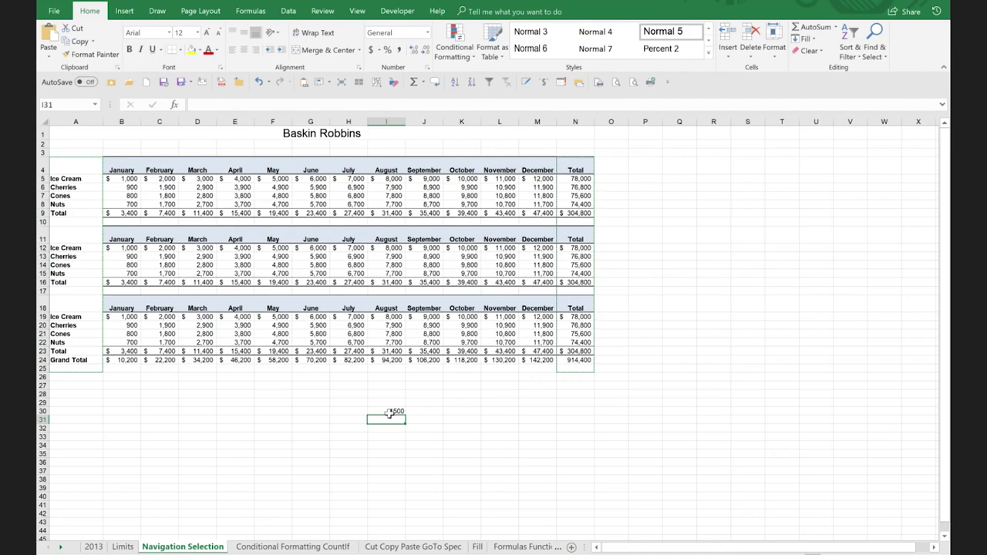
click(389, 413)
text(123123123)
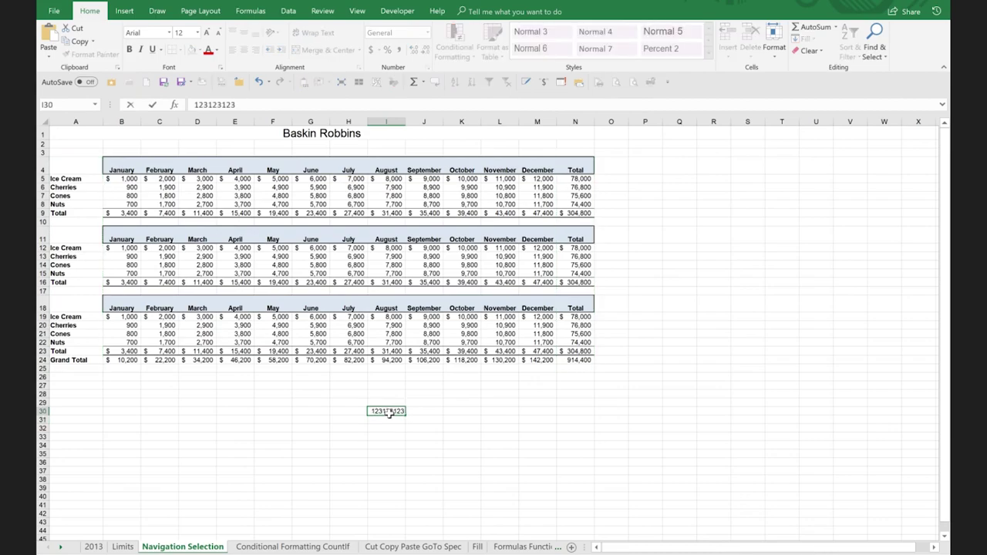
key(Return)
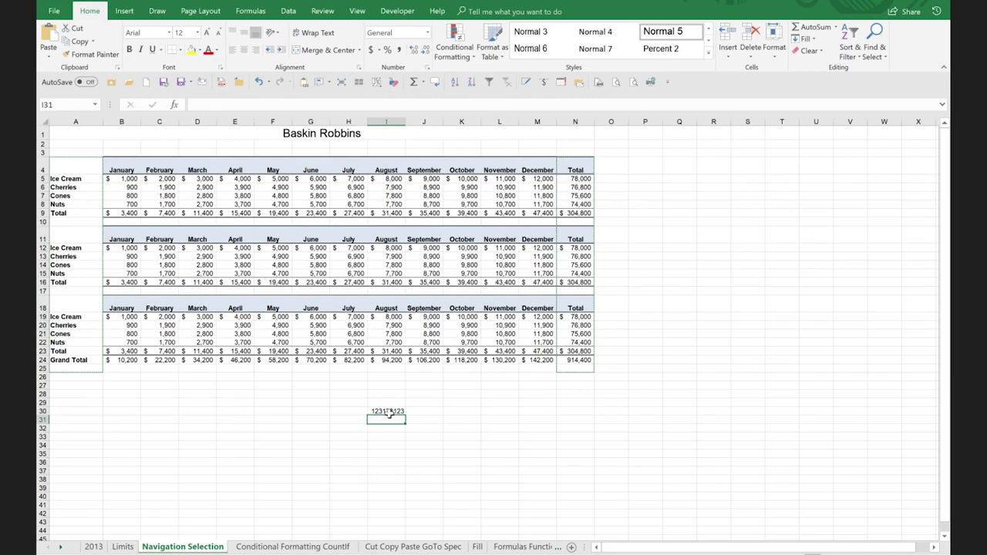
click(389, 410)
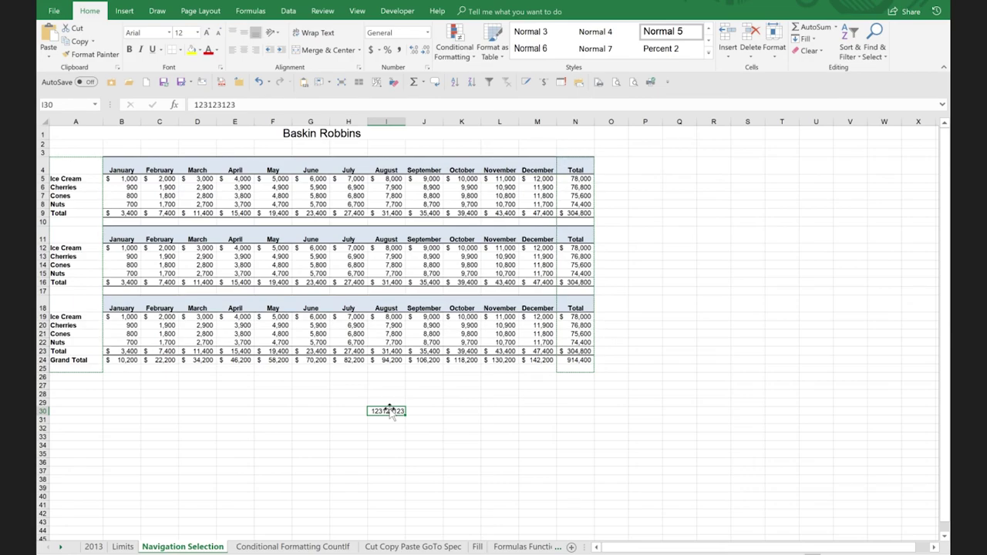
key(Delete)
Turn on Speak Cells on Enter and enter a first name, 1000, 15000 and 234 down from I30.
click(436, 85)
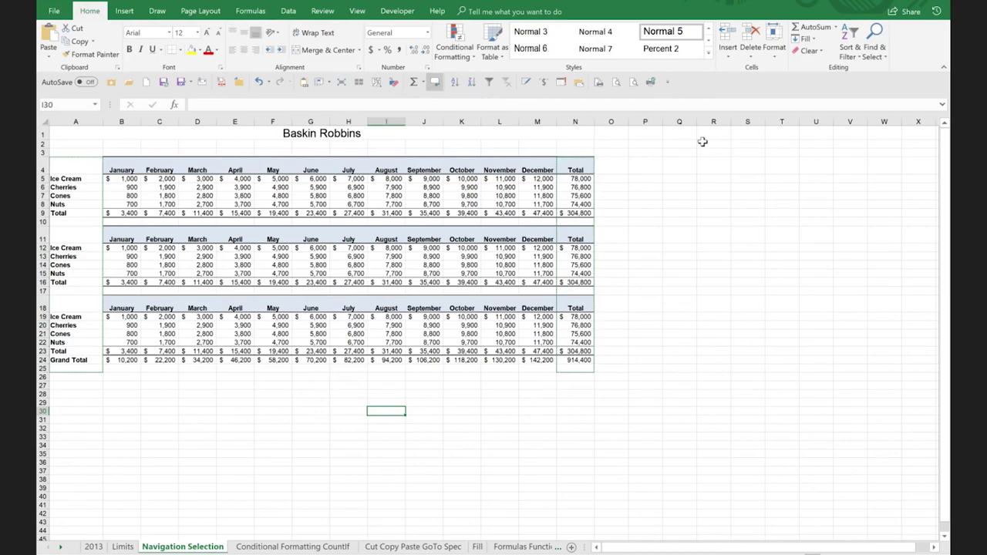
text(Sandy)
key(Return)
text(1000)
key(Return)
text(15000)
key(Return)
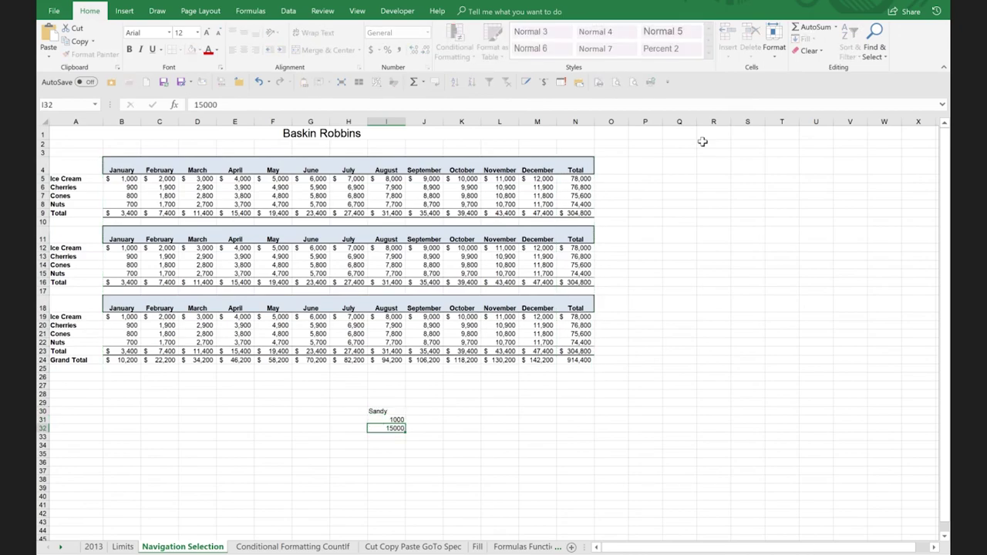
text(234)
key(Return)
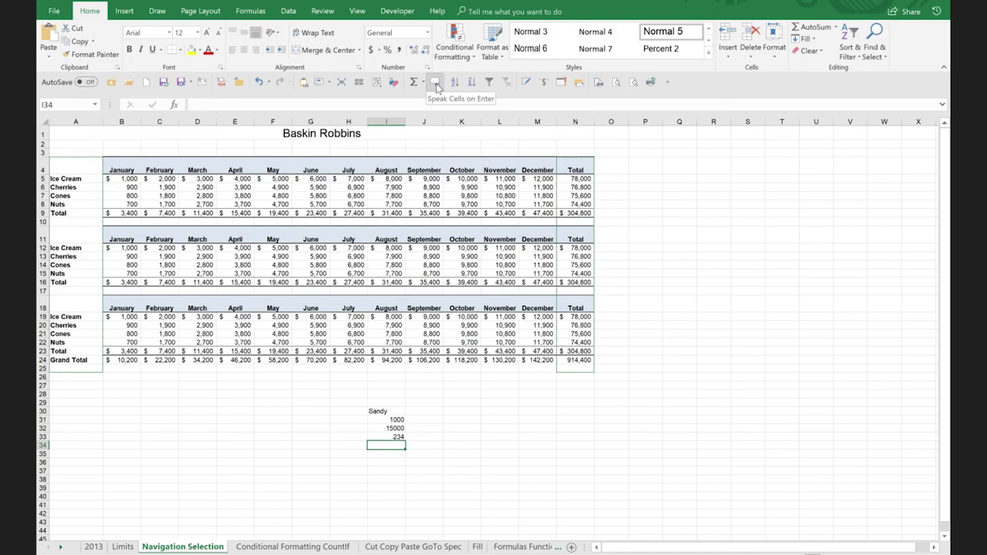
Adjust the system volume and enter 678, another first name and 5765 in I34:I36.
key(XF86AudioRaiseVolume)
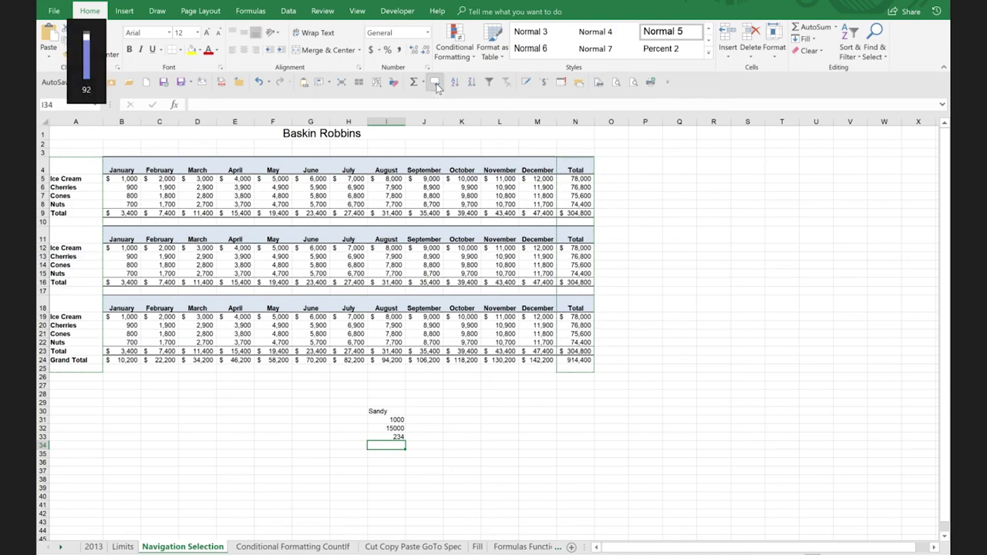
key(XF86AudioLowerVolume)
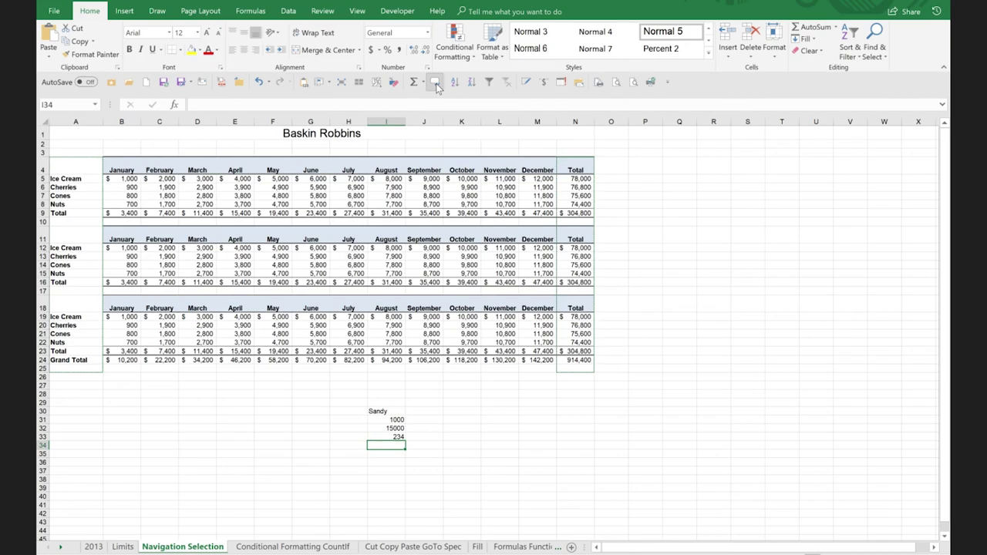
text(678)
key(Return)
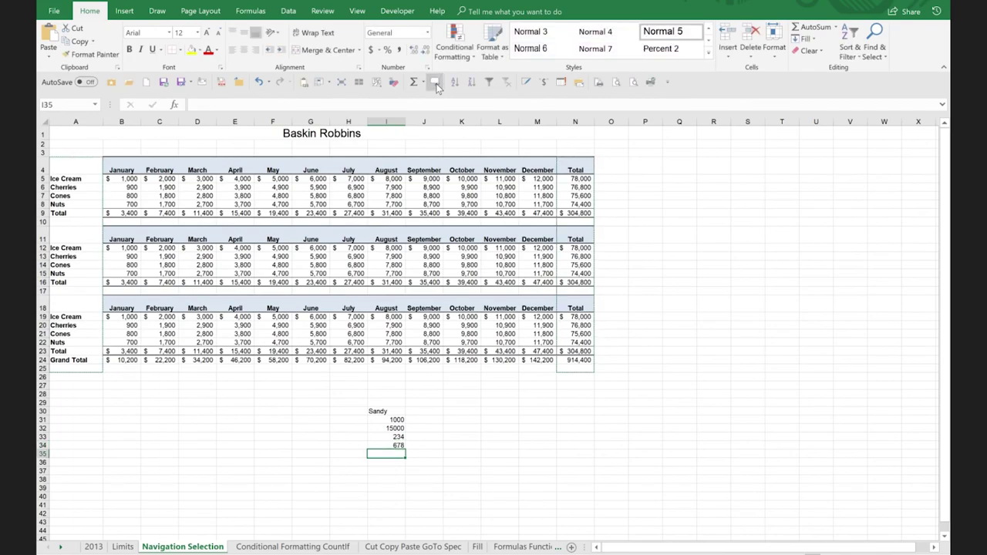
text(Tim)
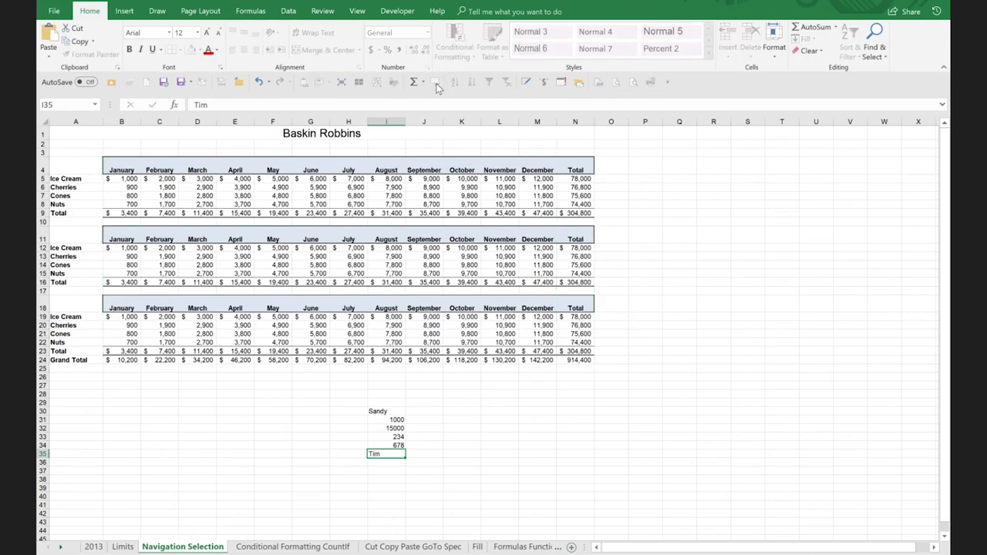
key(Return)
text(5765)
key(Return)
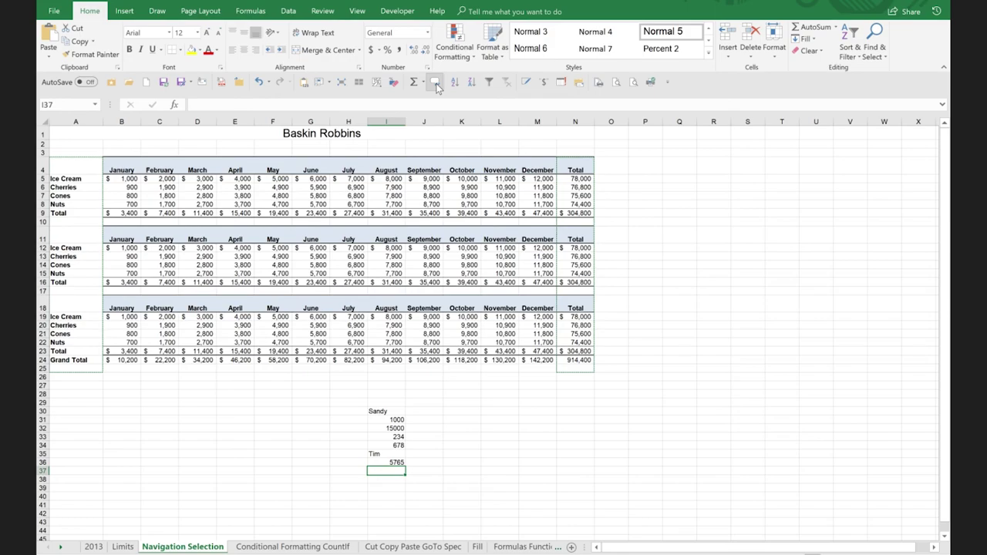
Turn off Speak Cells on Enter and clear the test entries in I29:I37.
click(436, 83)
drag(380, 401, 378, 464)
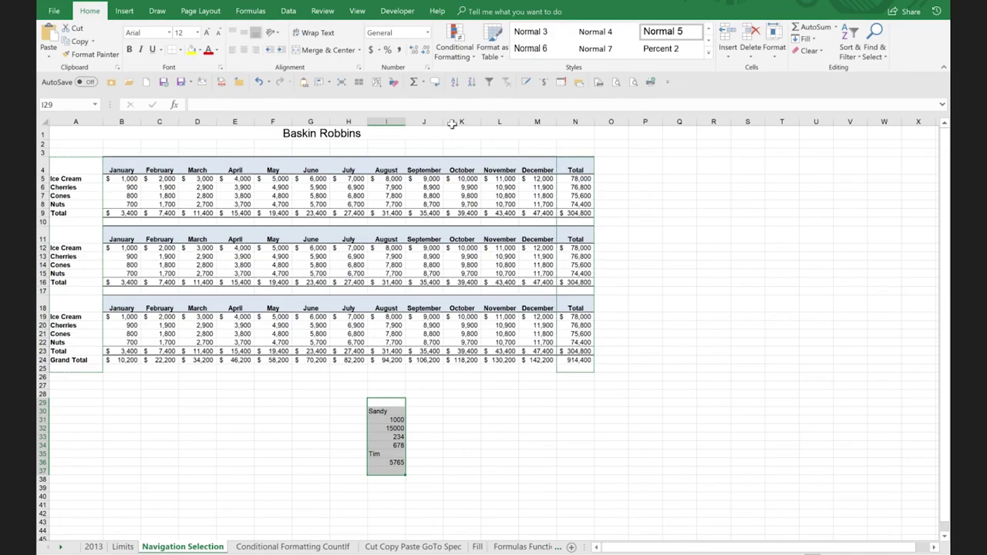
key(Delete)
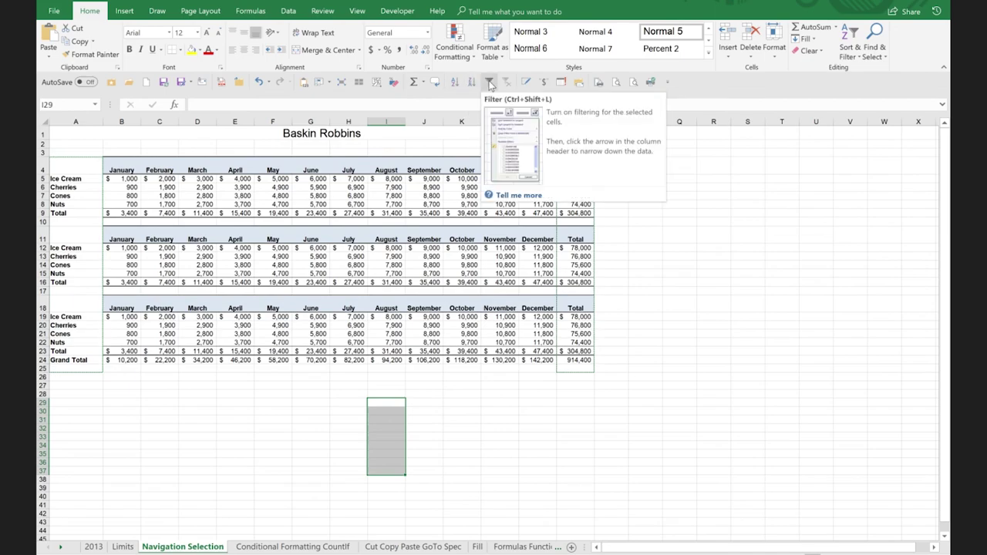
Select the headers and figures of the first monthly table, B4:N9.
click(164, 195)
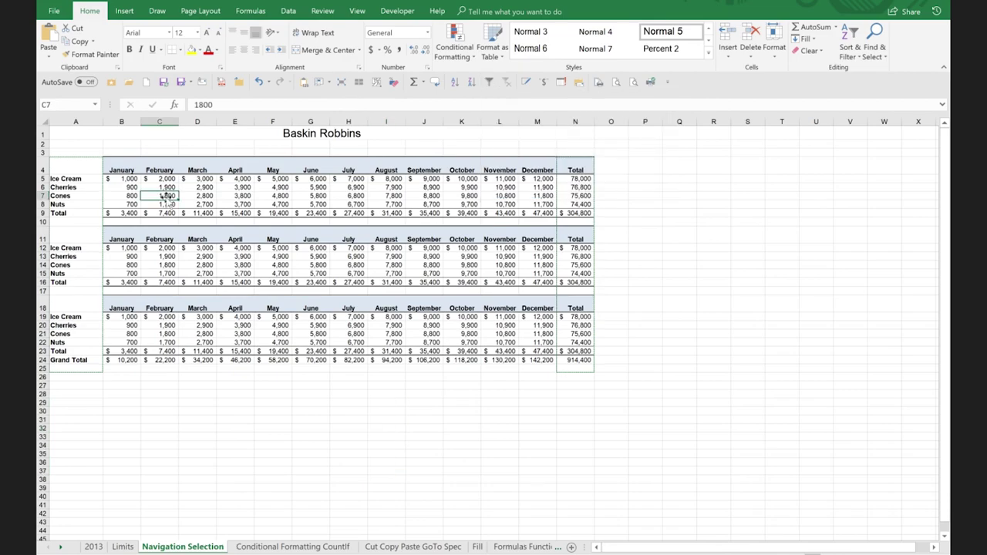
click(71, 196)
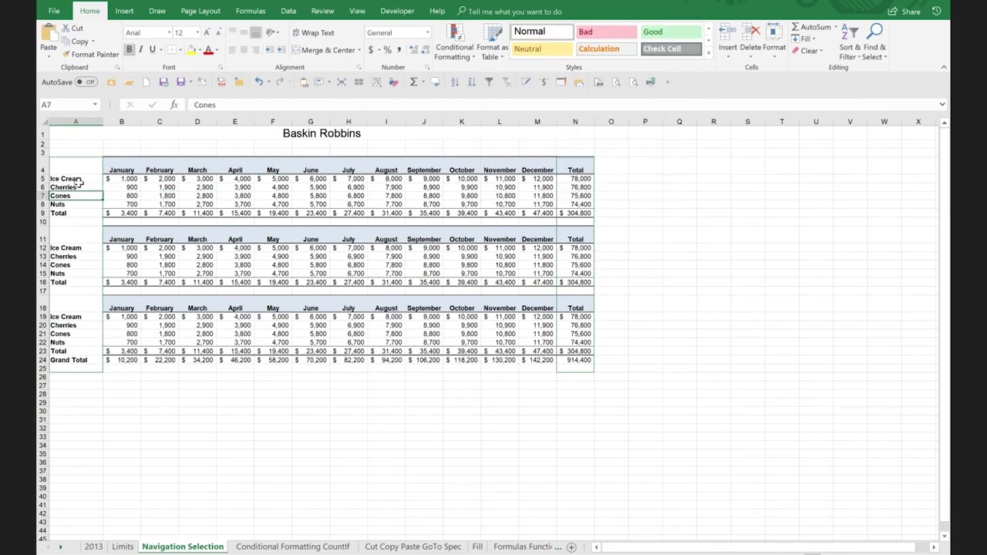
drag(71, 178, 173, 209)
click(348, 213)
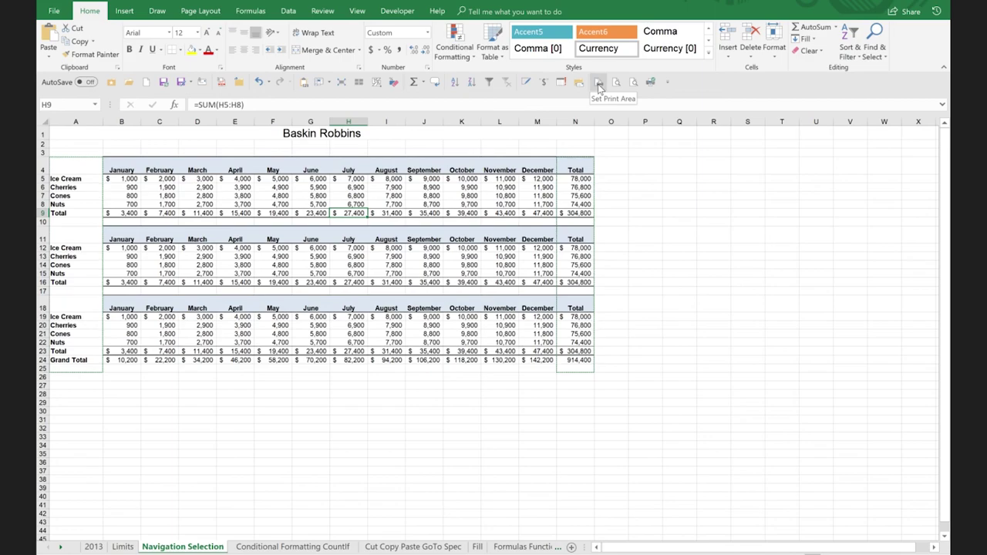
click(122, 170)
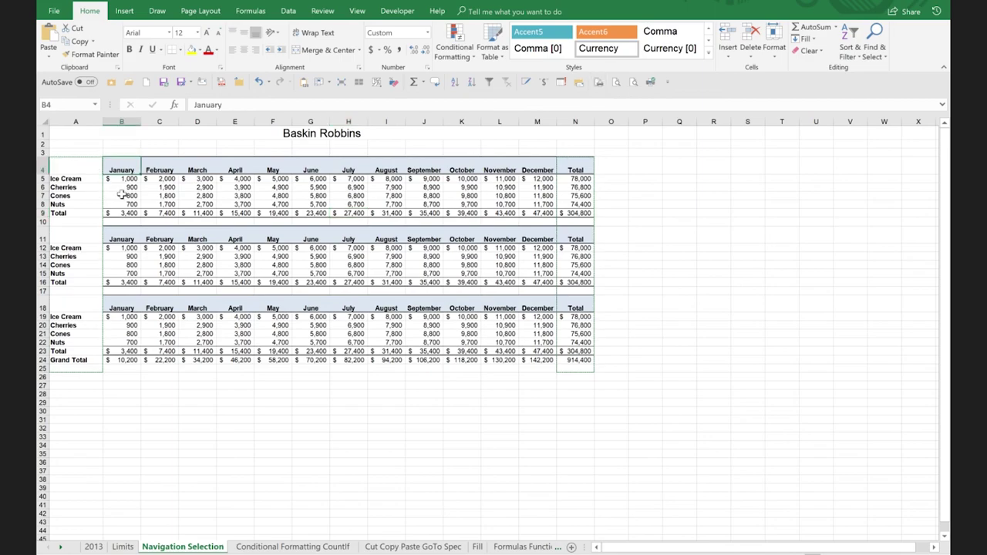
key(ctrl+a)
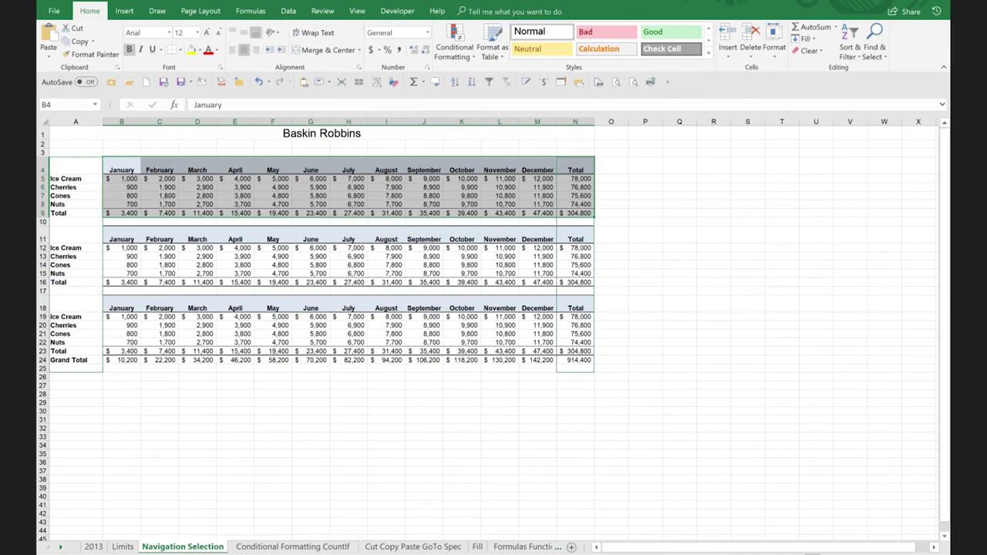
Switch to the Outlook inbox and view the "Reminder: Quick Access Toolbars starts in 1 Hour" message in its own window, then close it.
mouse_move(500, 554)
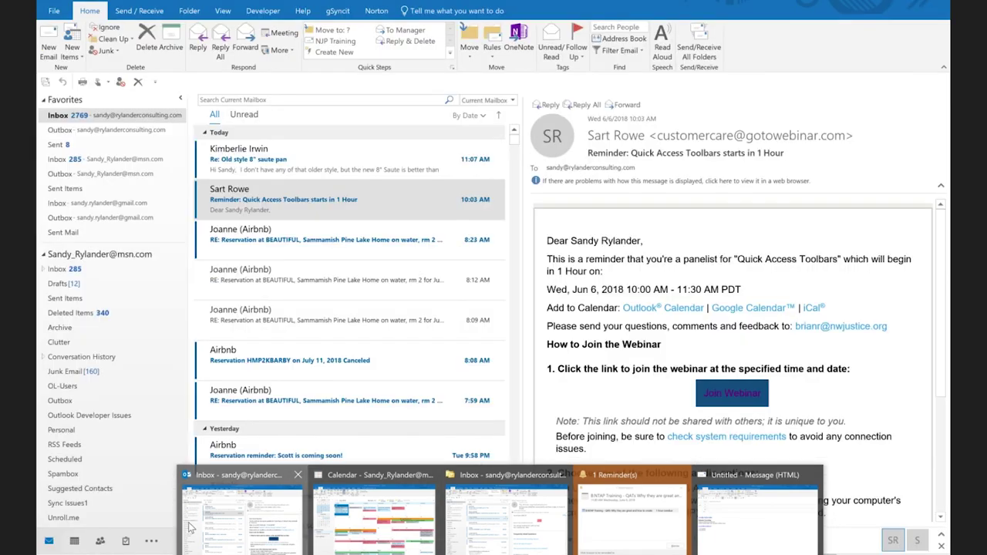
click(190, 527)
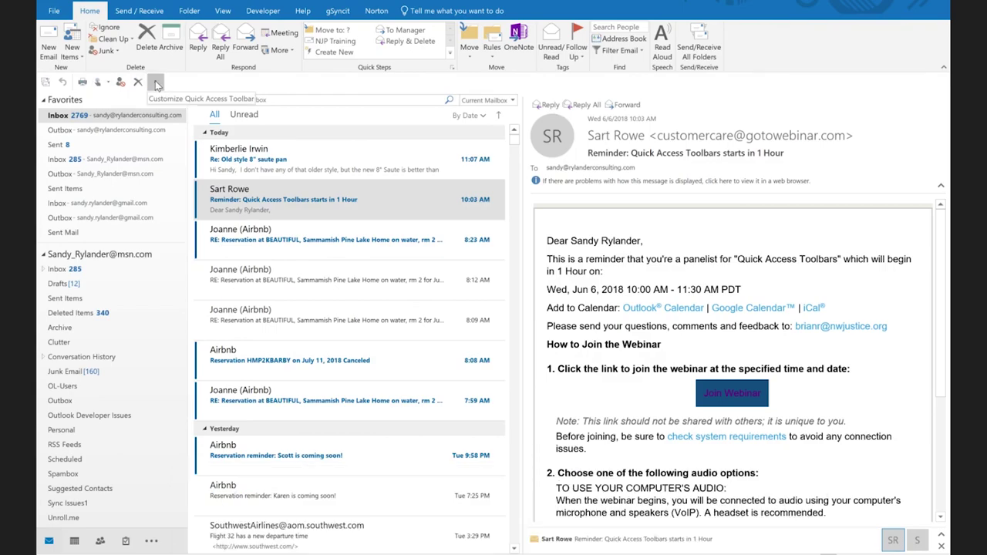
click(50, 51)
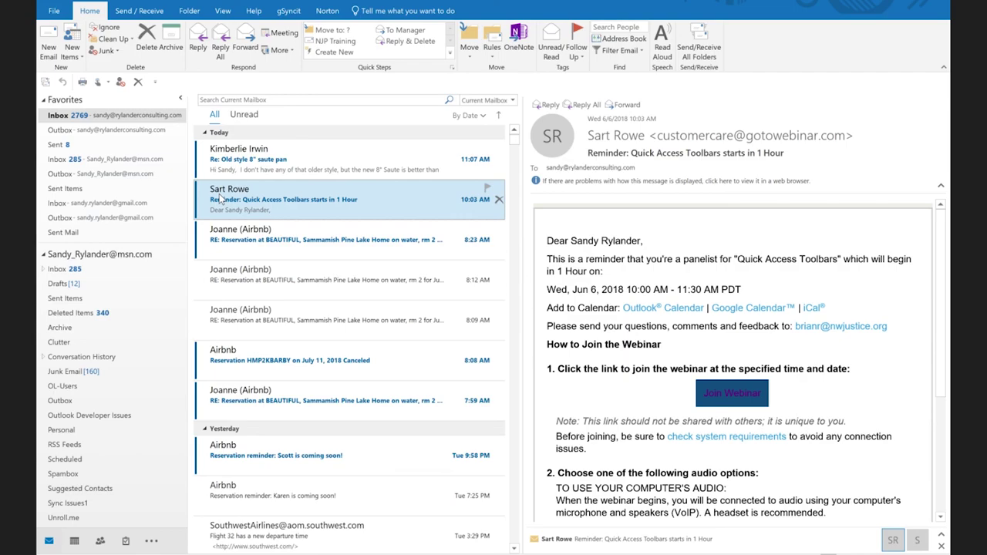
double_click(221, 197)
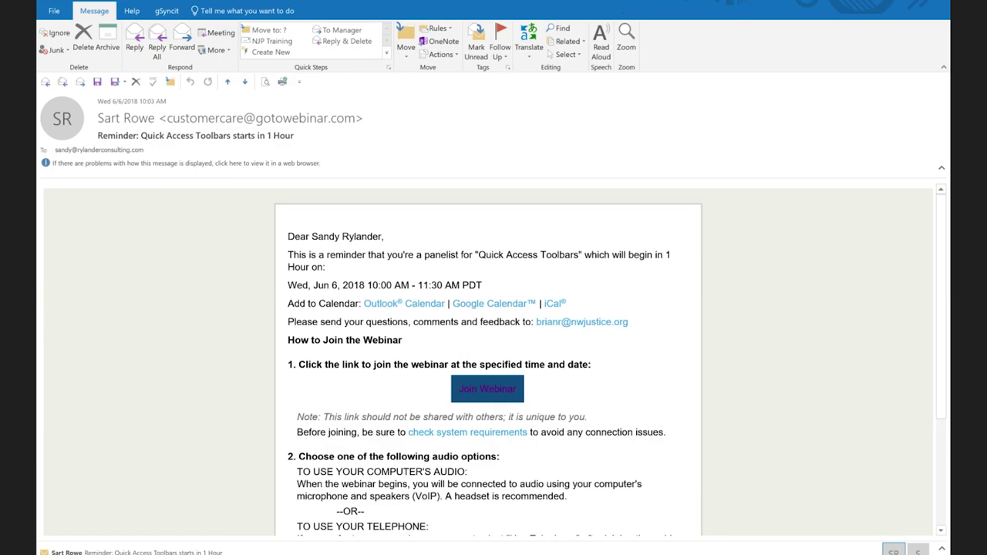
key(Escape)
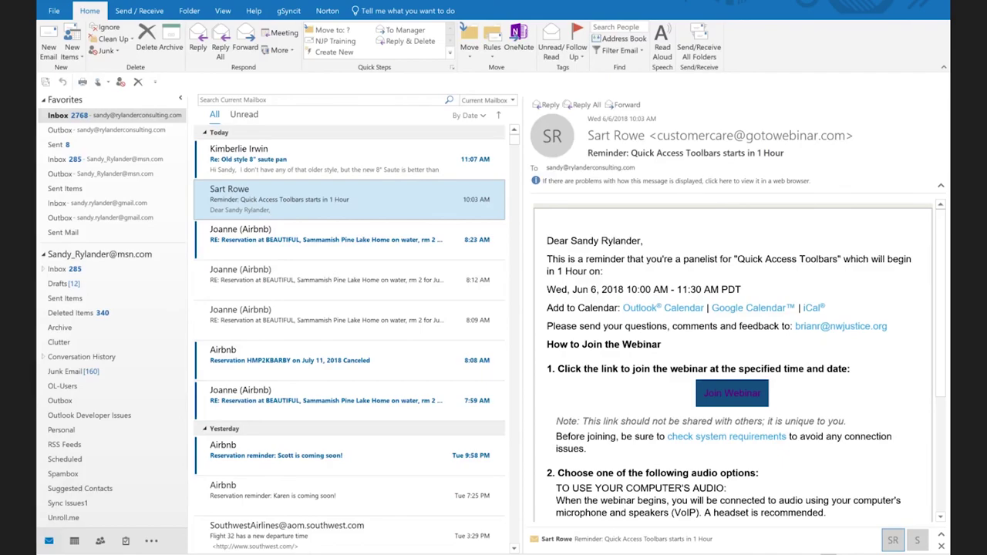